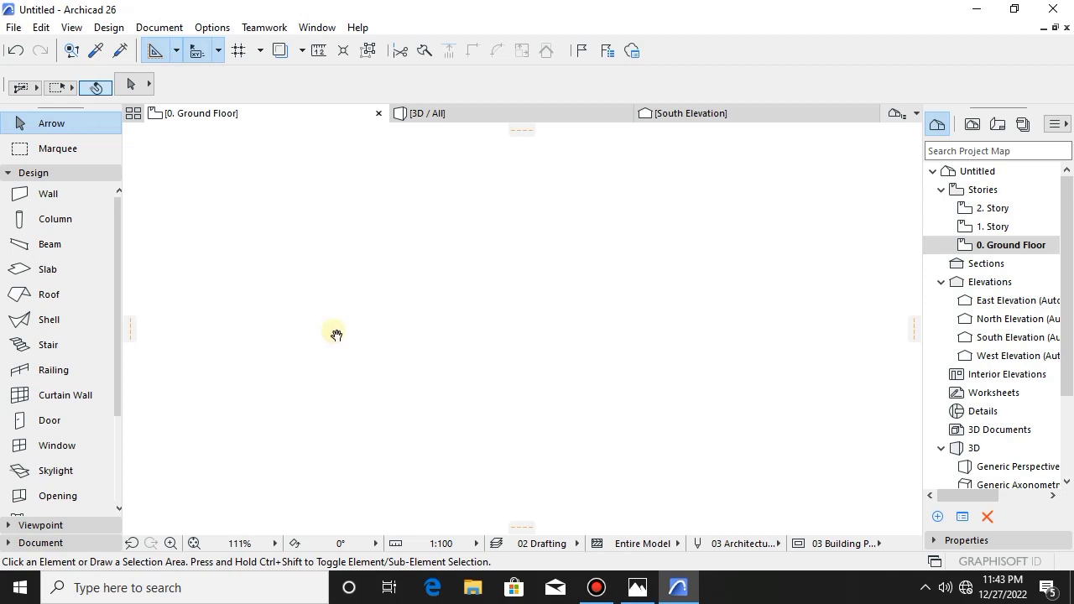
# - Draw a closed square outline of four structural walls with 10000 mm sides on the ground floor plan
pyautogui.click(71, 194)
pyautogui.click(299, 287)
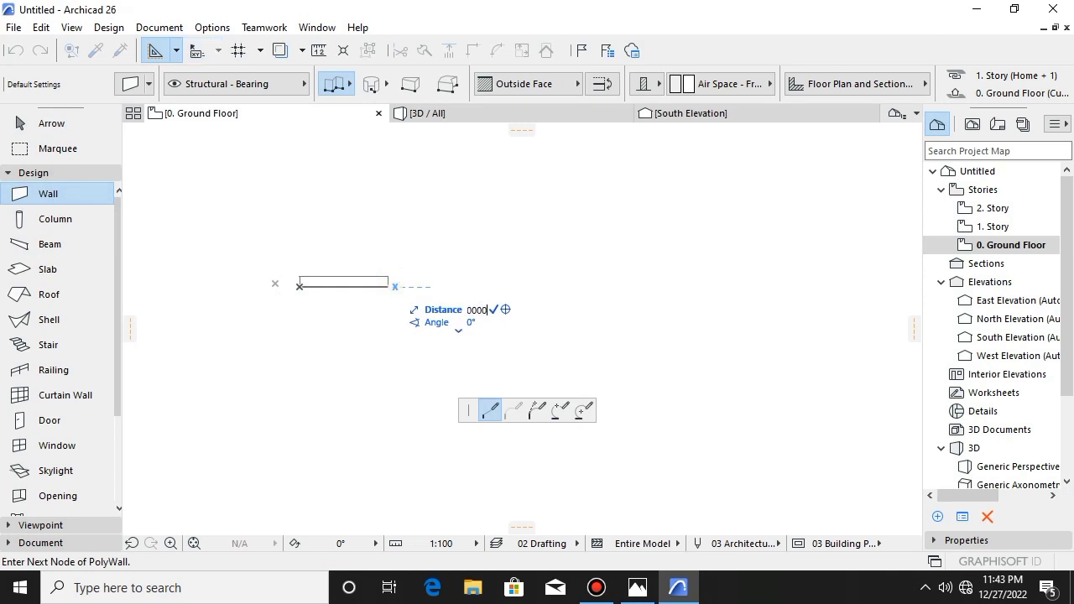
pyautogui.moveTo(651, 281); pyautogui.dragTo(640, 359, button='middle')
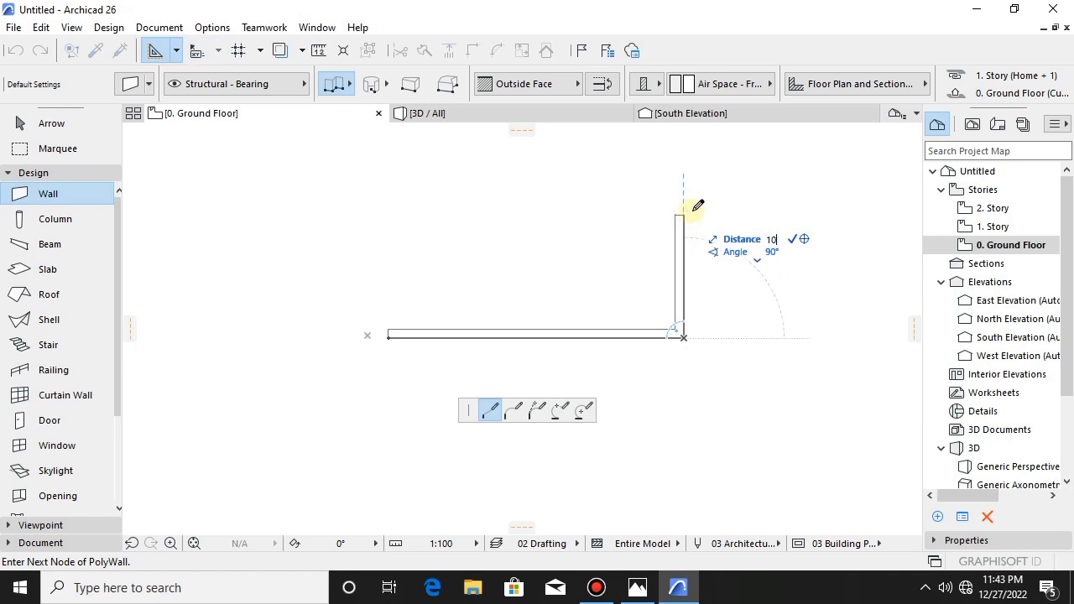
pyautogui.press('Return')
pyautogui.scroll(-3, 529, 305)
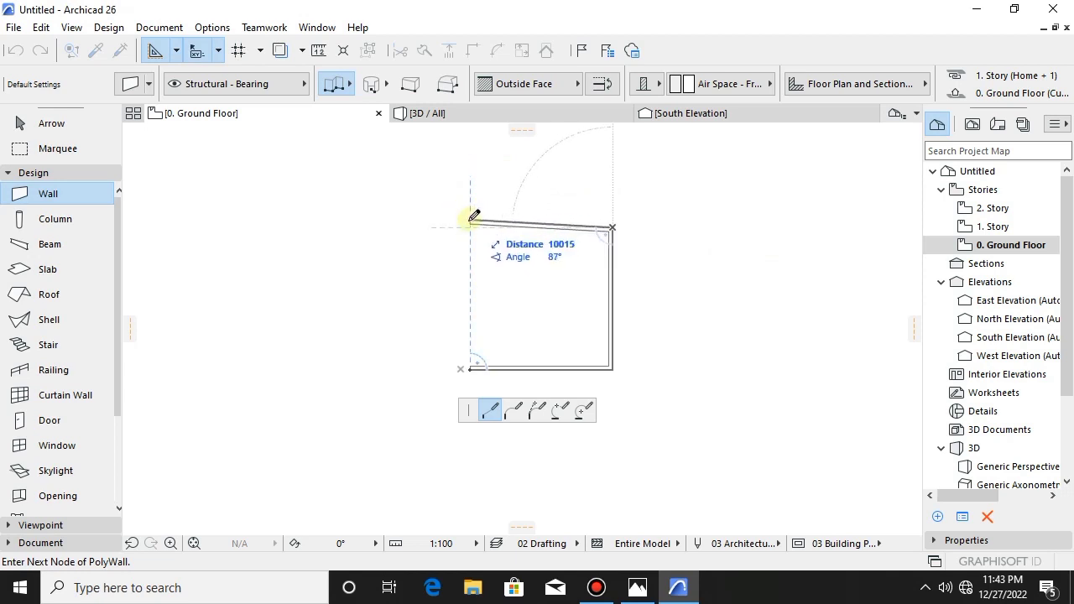
pyautogui.press('Escape')
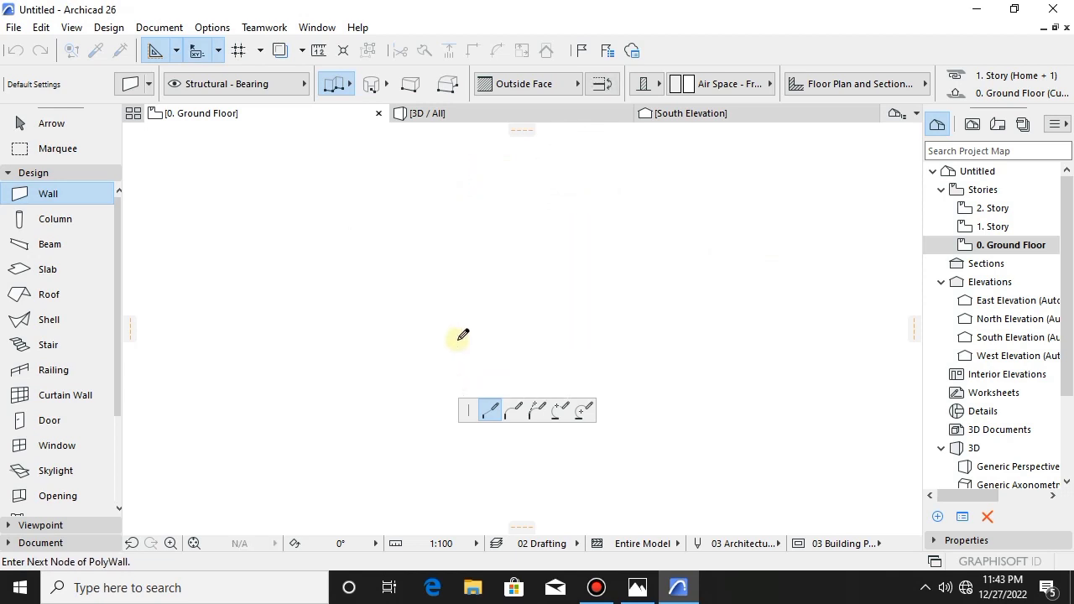
pyautogui.moveTo(462, 234); pyautogui.dragTo(475, 265, button='middle')
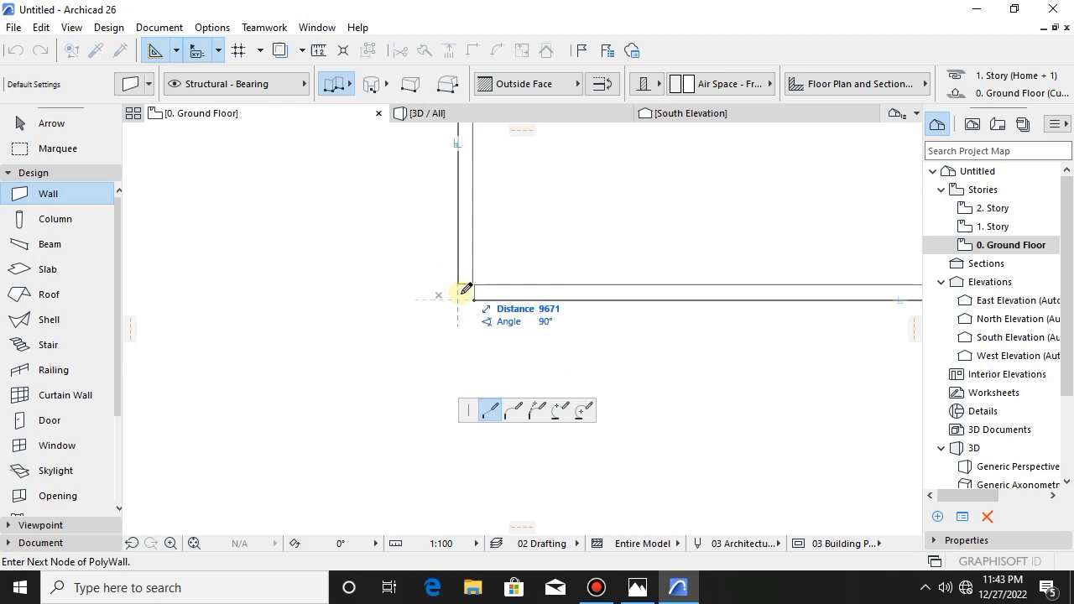
pyautogui.click(461, 297)
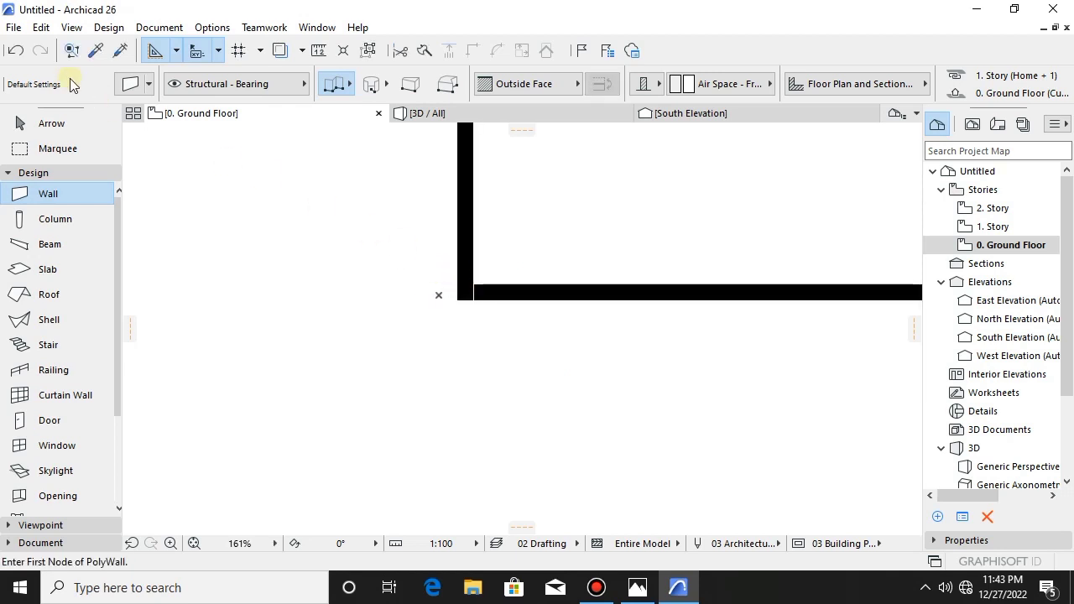
# - Examine the closing corner and full outline of the walls, and open the 3D view
pyautogui.click(75, 123)
pyautogui.scroll(3, 371, 359)
pyautogui.scroll(-3, 420, 311)
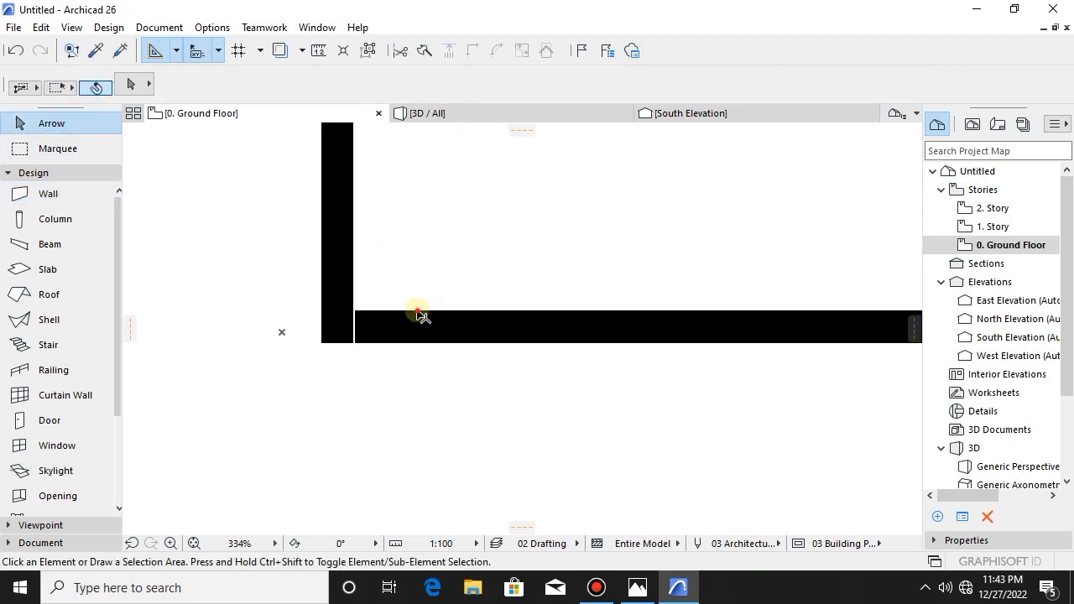
pyautogui.hotkey('ctrl', 'a')
pyautogui.scroll(-5, 492, 267)
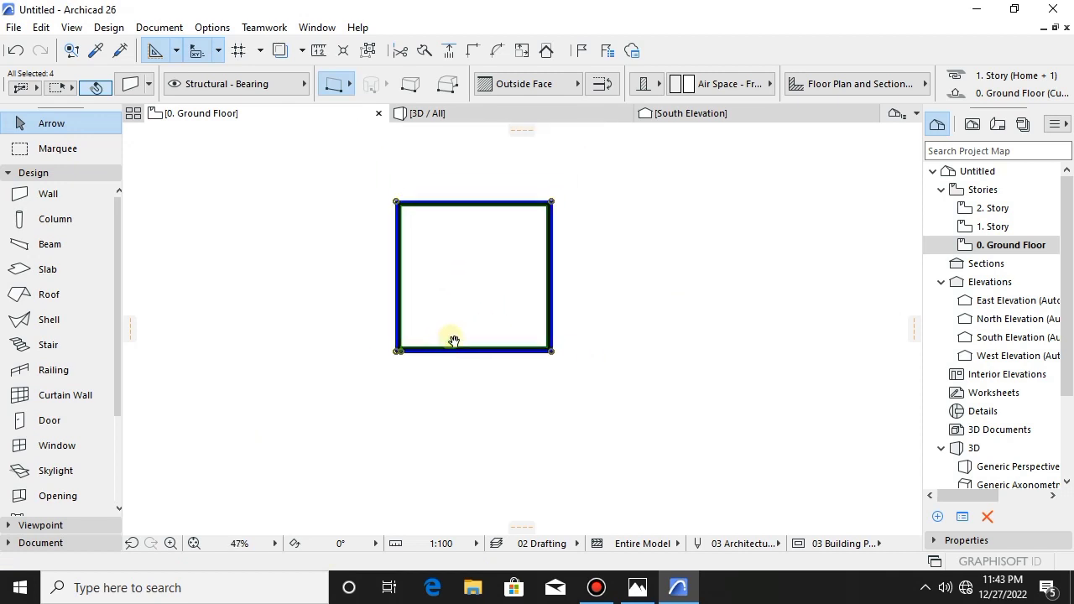
pyautogui.press('Escape')
pyautogui.click(479, 115)
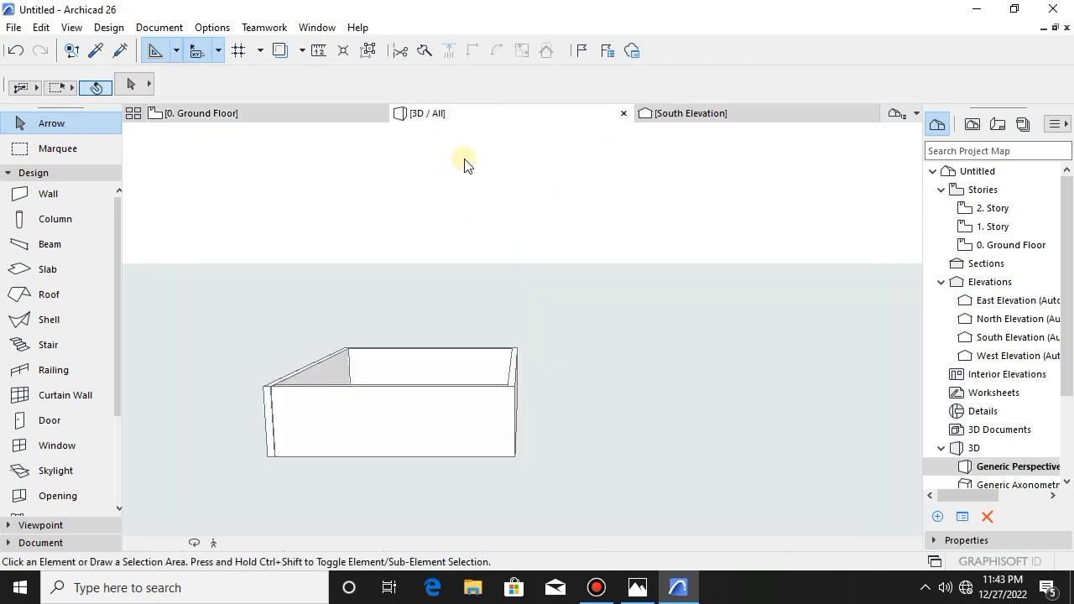
# - Select all four walls in 3D and override their surfaces with Paint - Light Gray
pyautogui.keyDown('shift'); pyautogui.moveTo(347, 408); pyautogui.dragTo(564, 467, button='middle'); pyautogui.keyUp('shift')
pyautogui.click(561, 464)
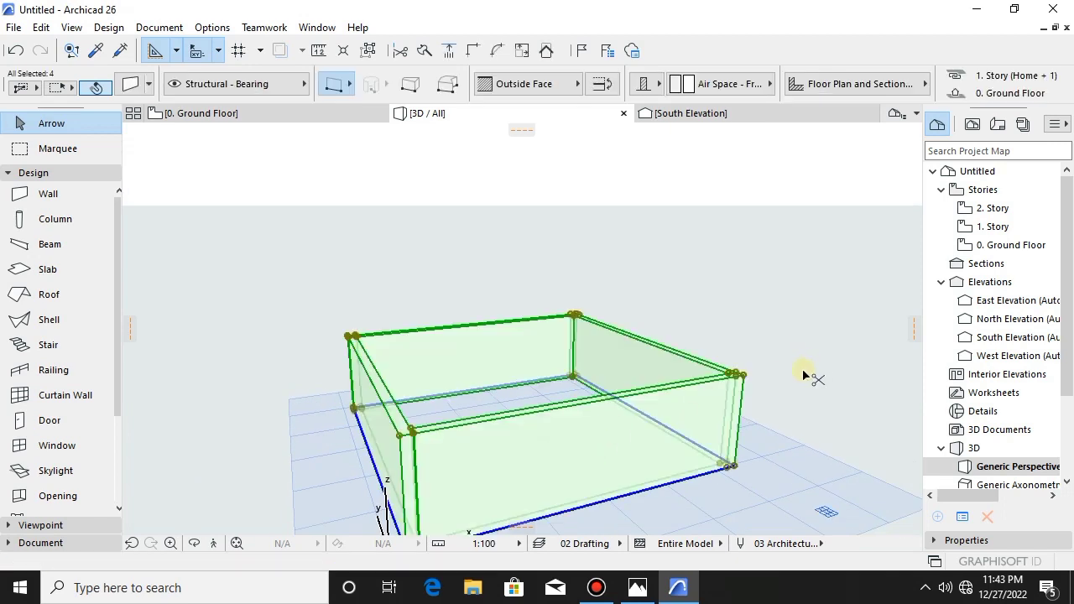
pyautogui.hotkey('ctrl', 't')
pyautogui.click(279, 281)
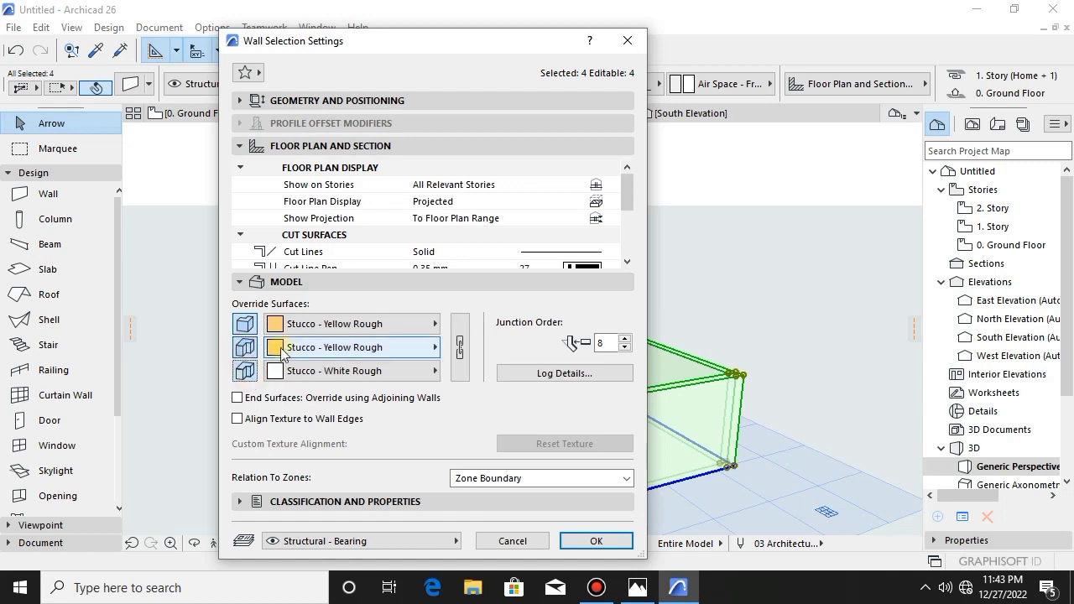
pyautogui.click(278, 354)
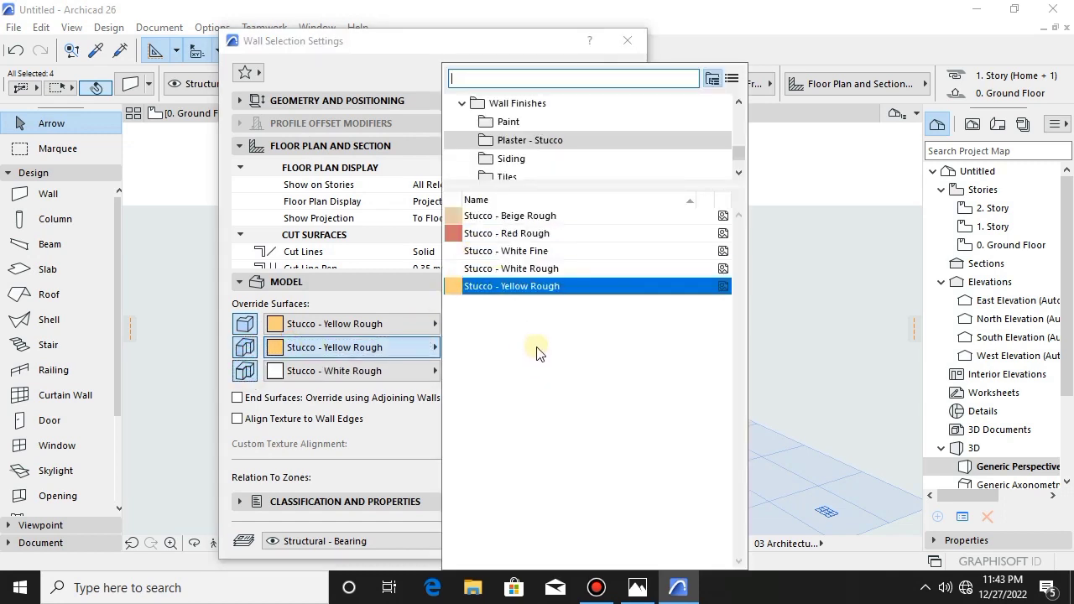
pyautogui.write('stu')
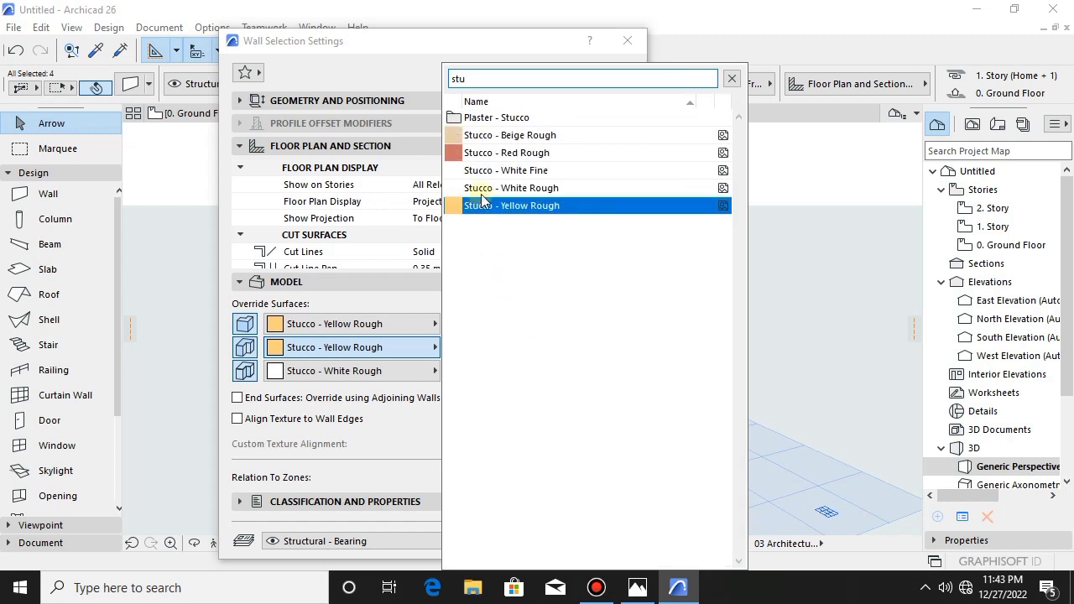
pyautogui.press('BackSpace')
pyautogui.press('BackSpace')
pyautogui.press('BackSpace')
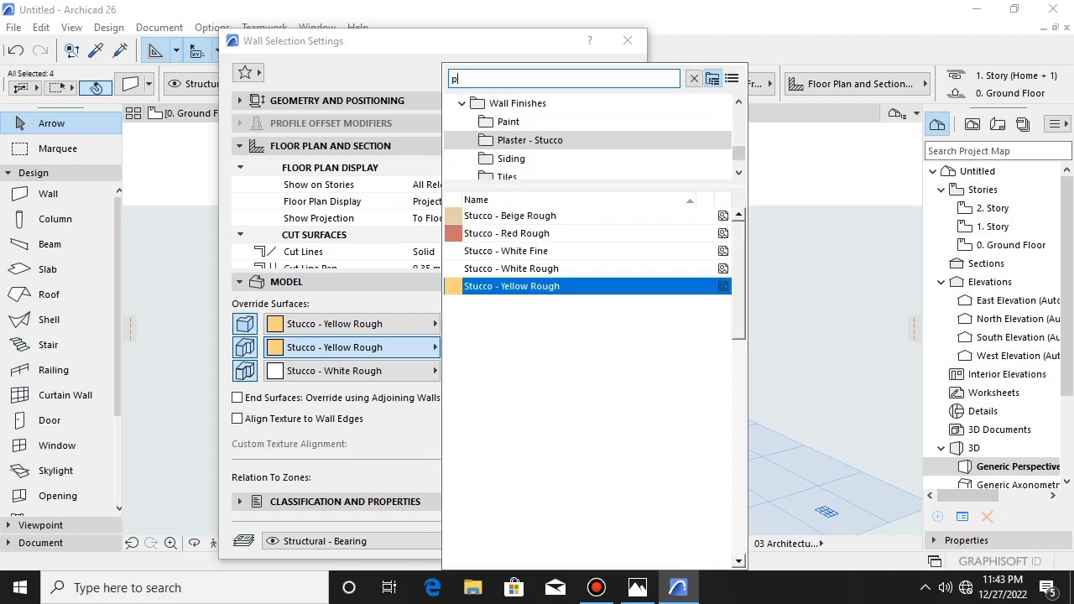
pyautogui.write('pain')
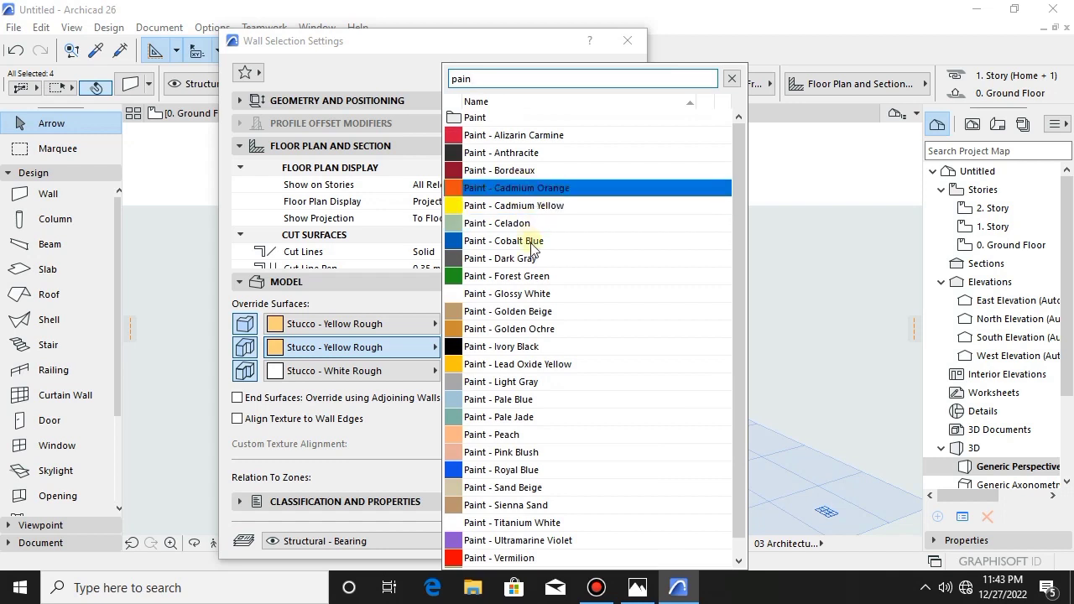
pyautogui.click(489, 382)
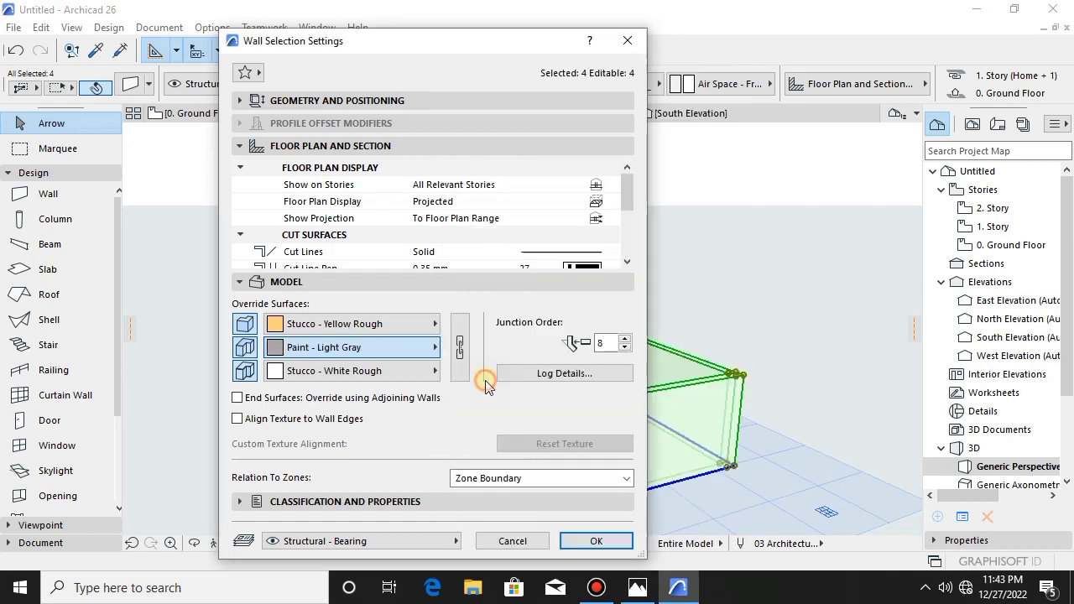
pyautogui.click(588, 537)
pyautogui.moveTo(423, 377); pyautogui.dragTo(431, 355, button='middle')
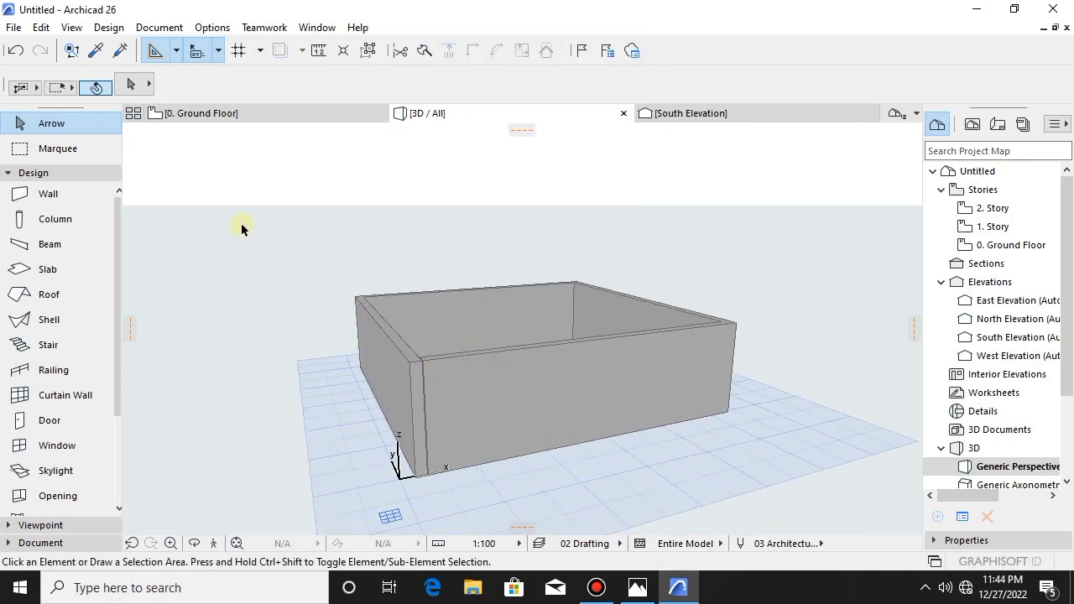
# - Draw a rectangular slab on the ground floor under the walls, extending beyond the front wall, and check it in 3D
pyautogui.click(201, 115)
pyautogui.scroll(-5, 348, 300)
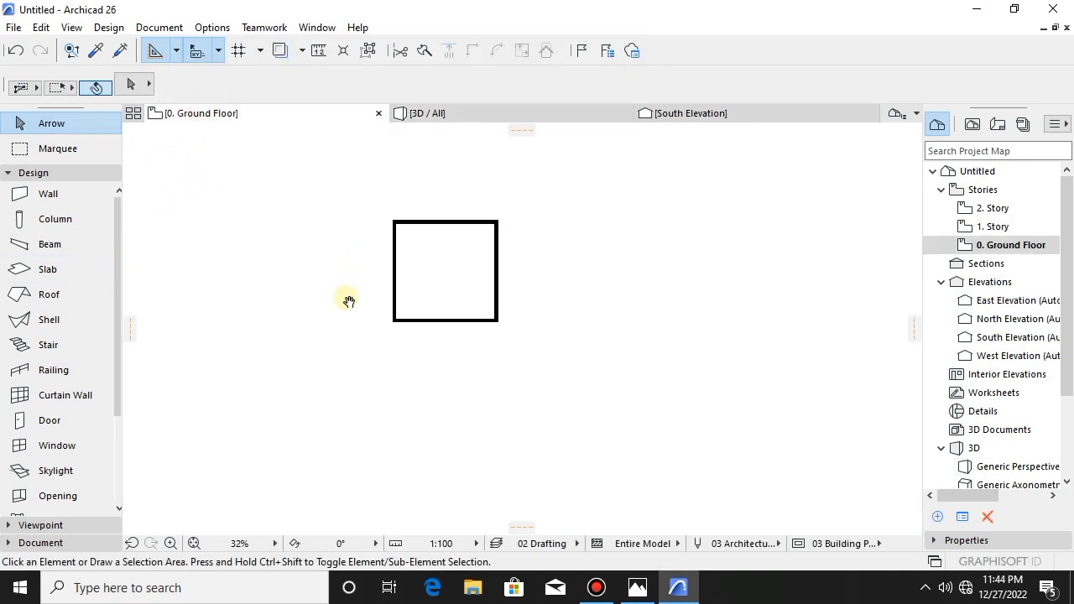
pyautogui.click(48, 268)
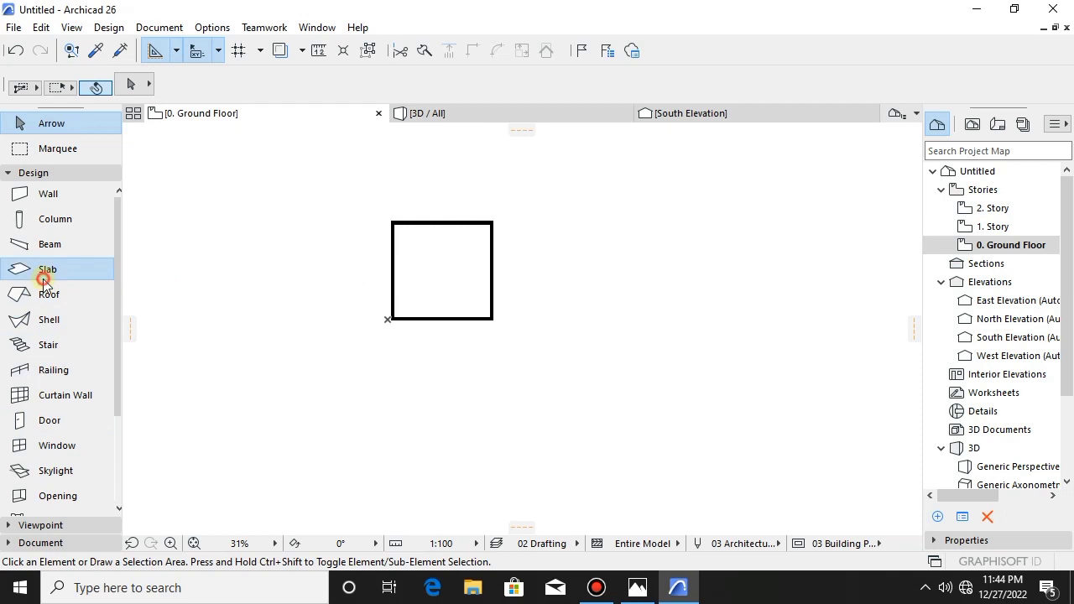
pyautogui.scroll(1, 405, 222)
pyautogui.scroll(6, 404, 222)
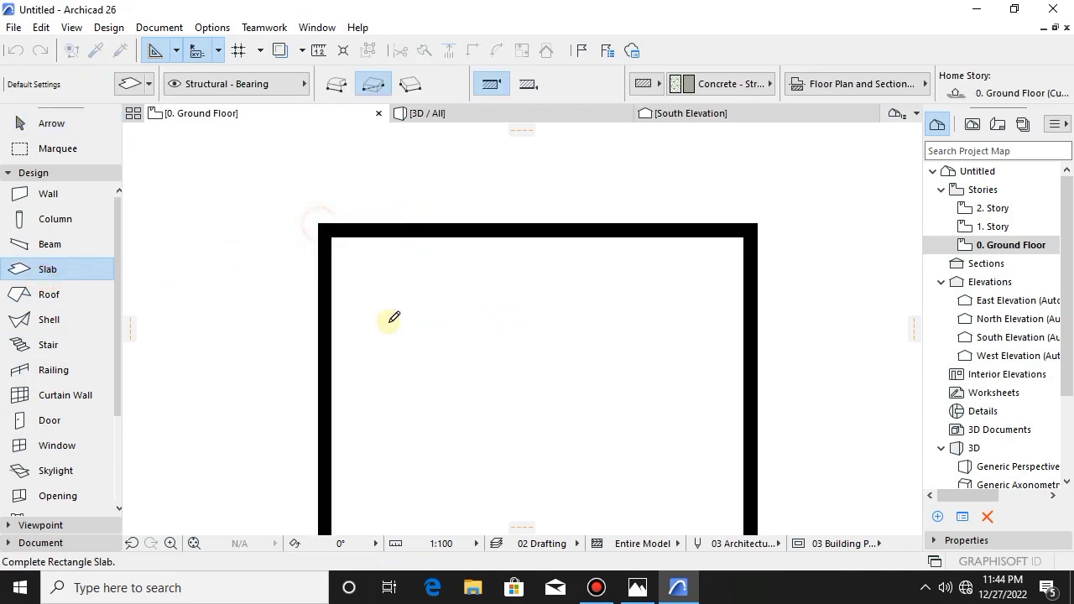
pyautogui.scroll(-2, 393, 317)
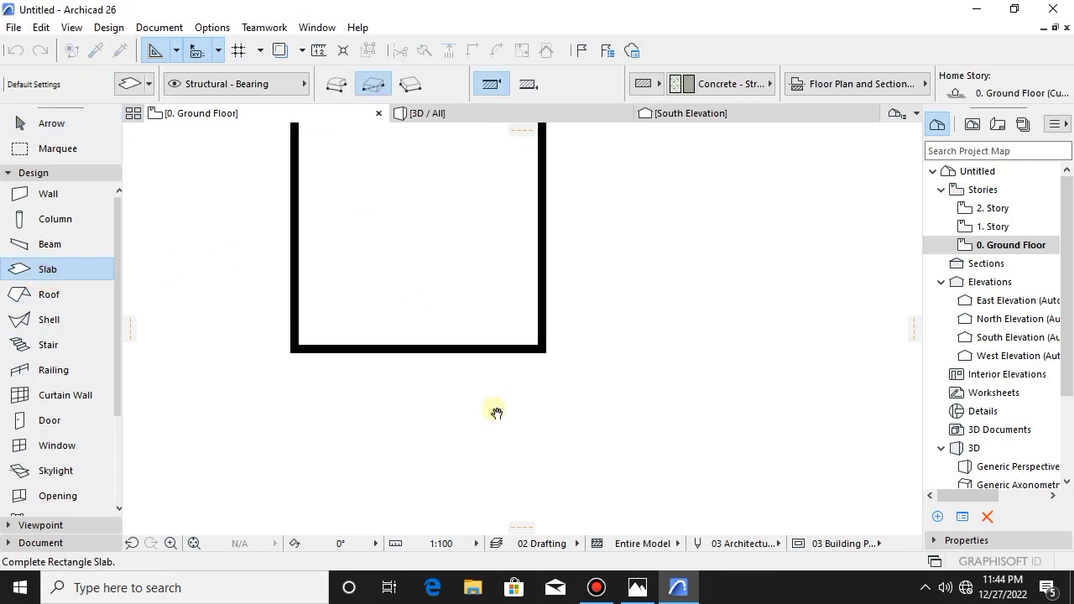
pyautogui.click(547, 461)
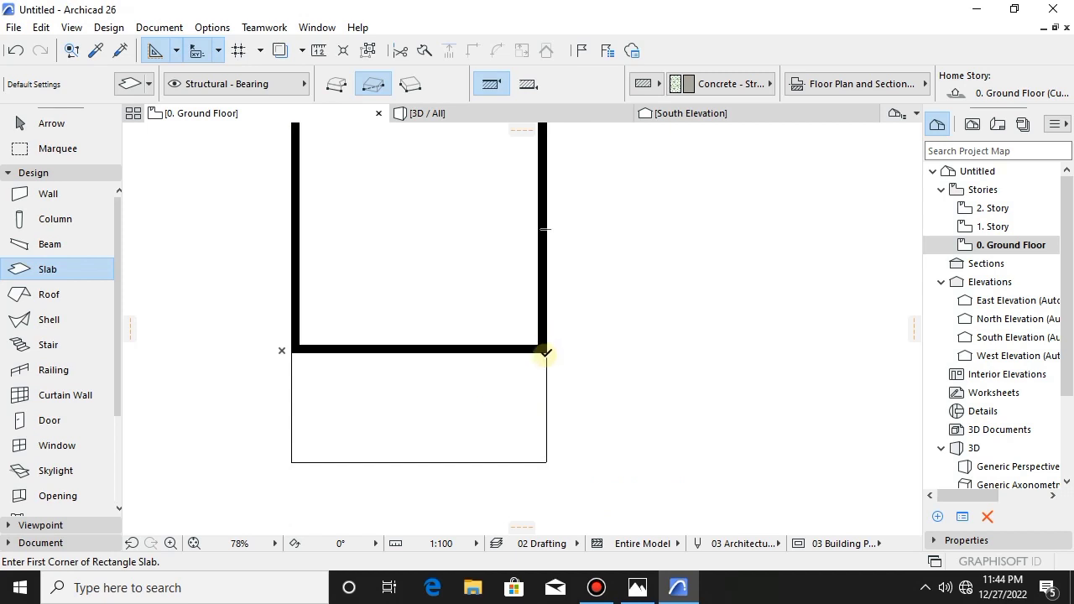
pyautogui.press('F3')
pyautogui.keyDown('shift'); pyautogui.moveTo(513, 335); pyautogui.dragTo(503, 282, button='middle'); pyautogui.keyUp('shift')
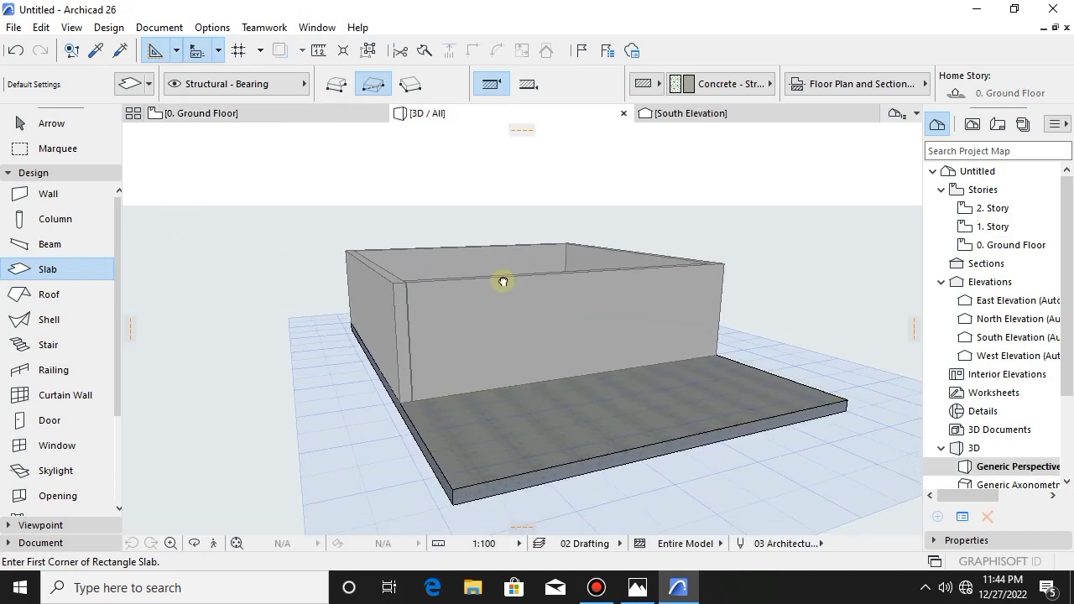
pyautogui.scroll(2, 503, 290)
pyautogui.click(51, 125)
pyautogui.scroll(2, 632, 416)
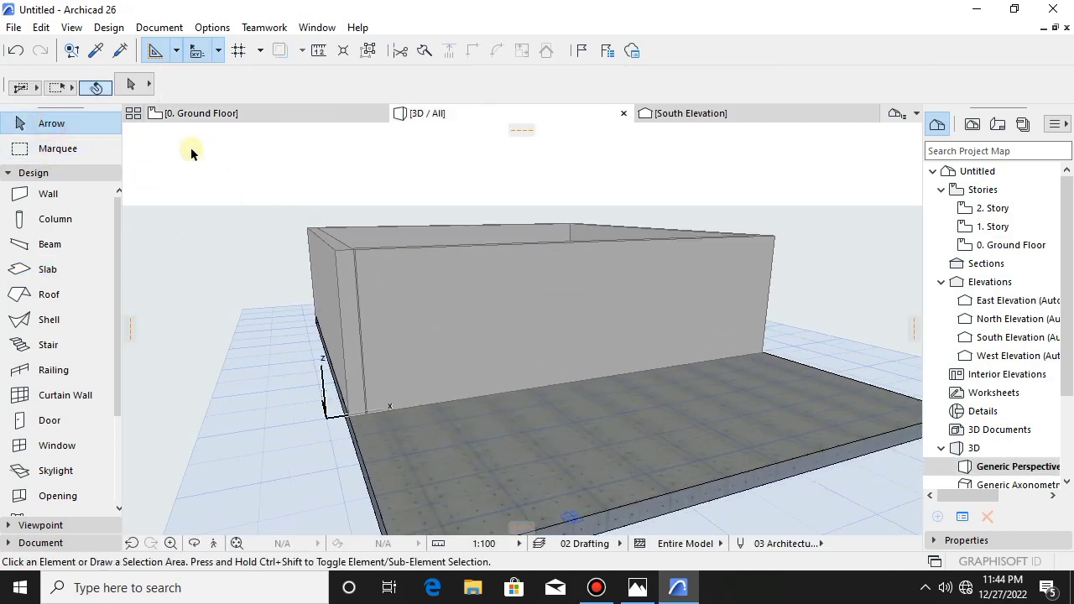
# - Select only the front wall on the ground floor plan and move it inward between the side walls
pyautogui.click(198, 113)
pyautogui.click(457, 348)
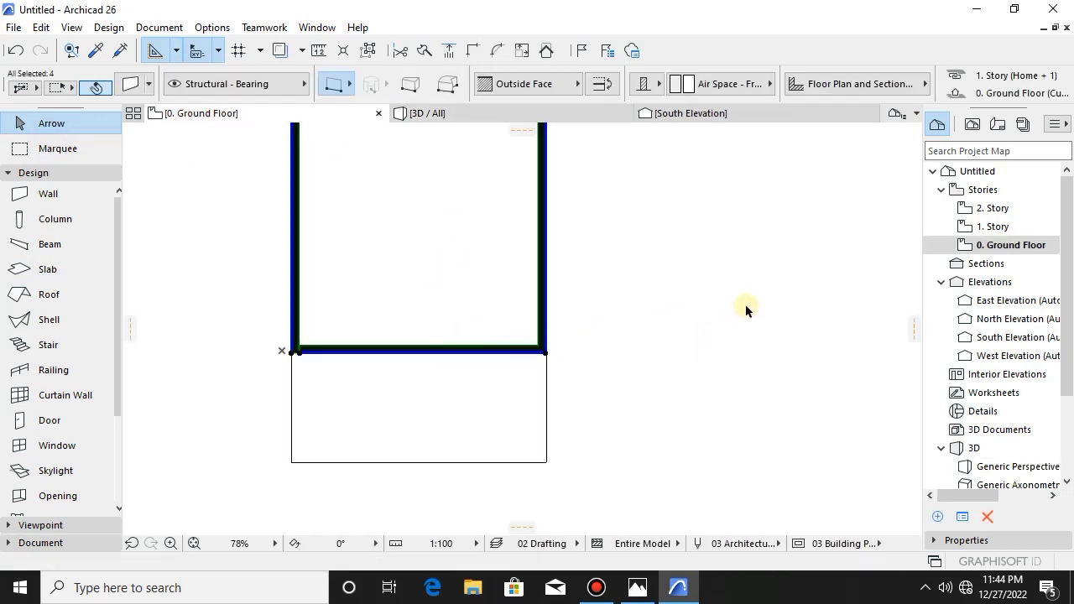
pyautogui.click(560, 396)
pyautogui.scroll(4, 411, 382)
pyautogui.moveTo(412, 382); pyautogui.dragTo(503, 429, button='middle')
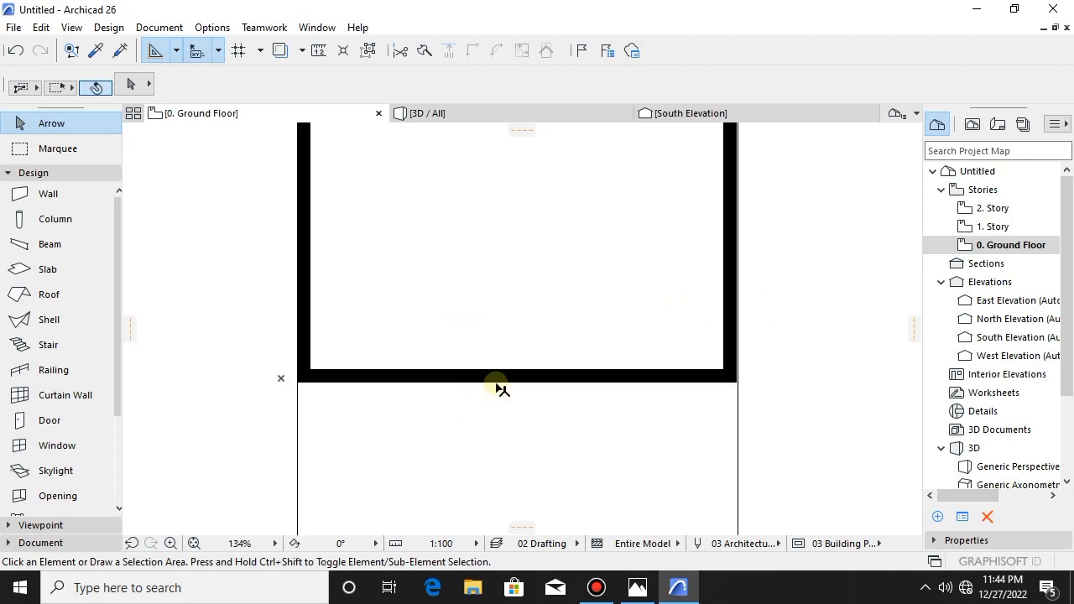
pyautogui.click(501, 379)
pyautogui.scroll(1, 567, 372)
pyautogui.scroll(2, 570, 375)
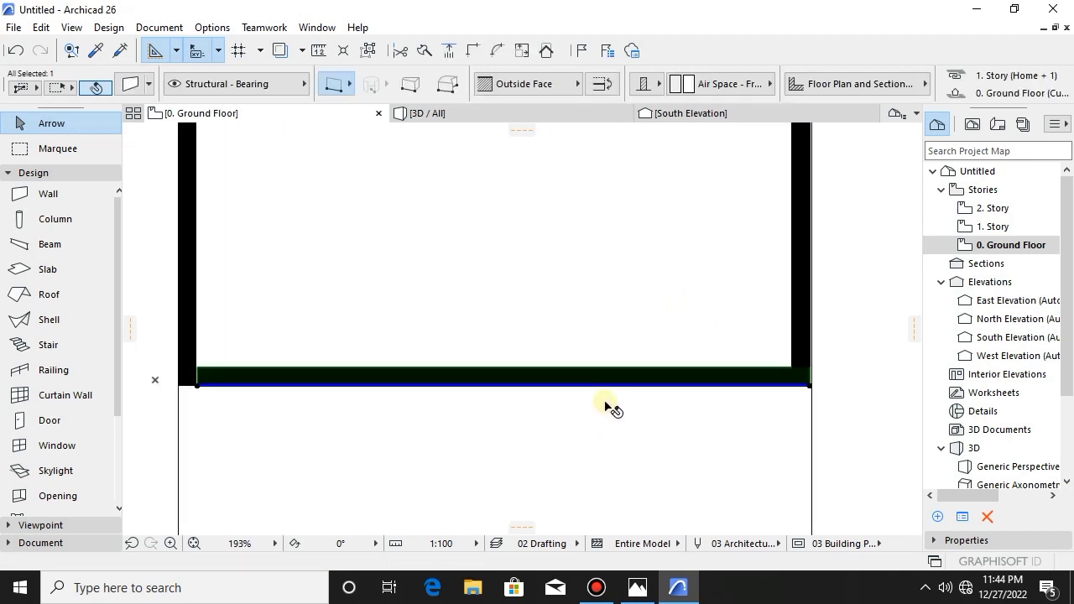
pyautogui.click(595, 386)
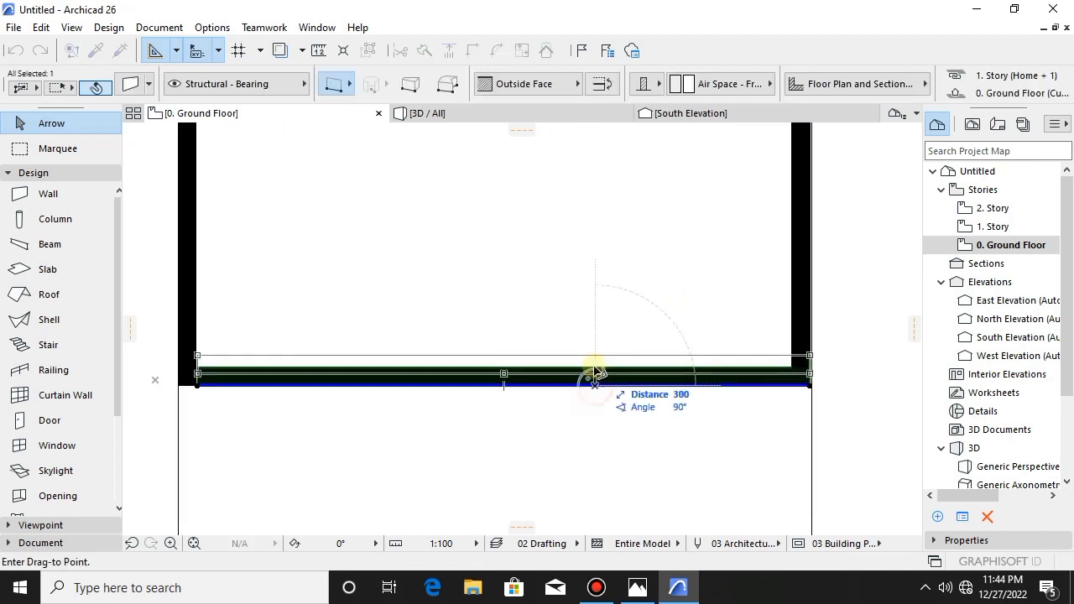
pyautogui.click(608, 313)
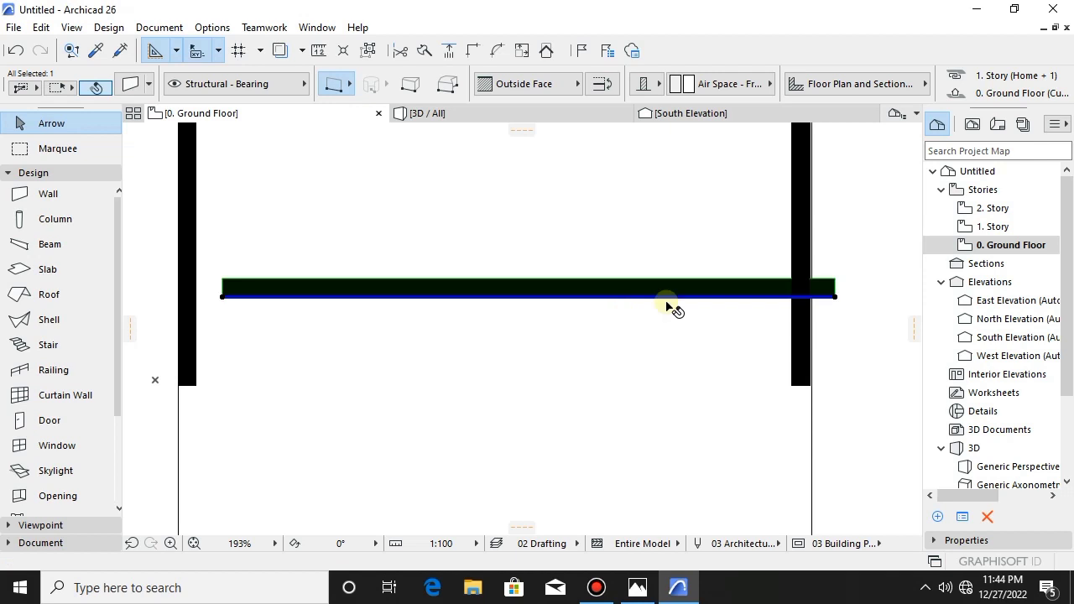
# - Adjust the moved wall's overhanging end so it meets the outer face of the right side wall
pyautogui.scroll(3, 826, 292)
pyautogui.click(846, 289)
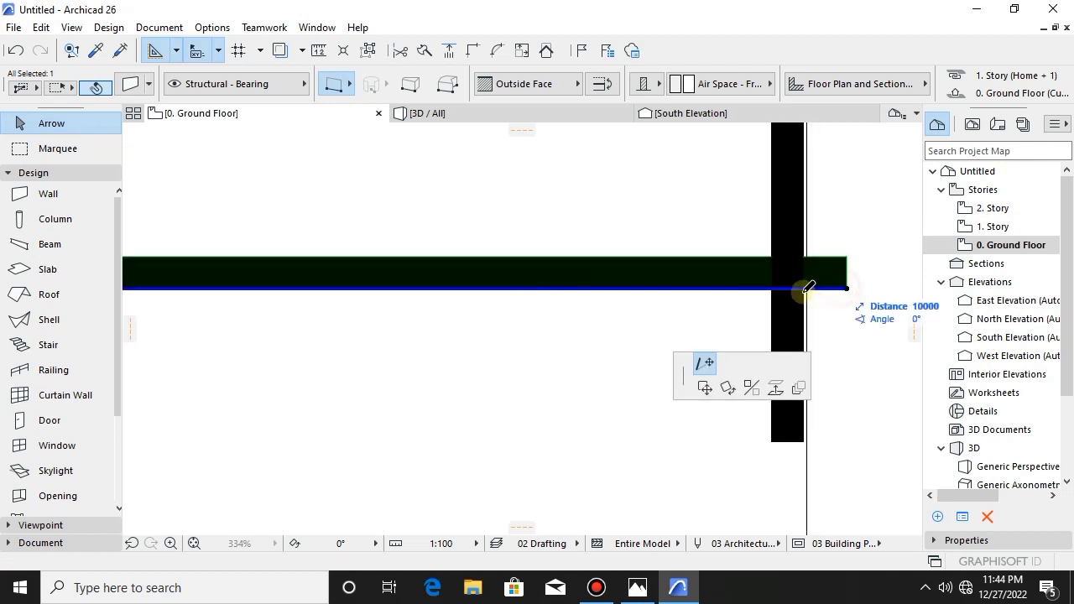
pyautogui.click(772, 287)
pyautogui.scroll(-5, 766, 321)
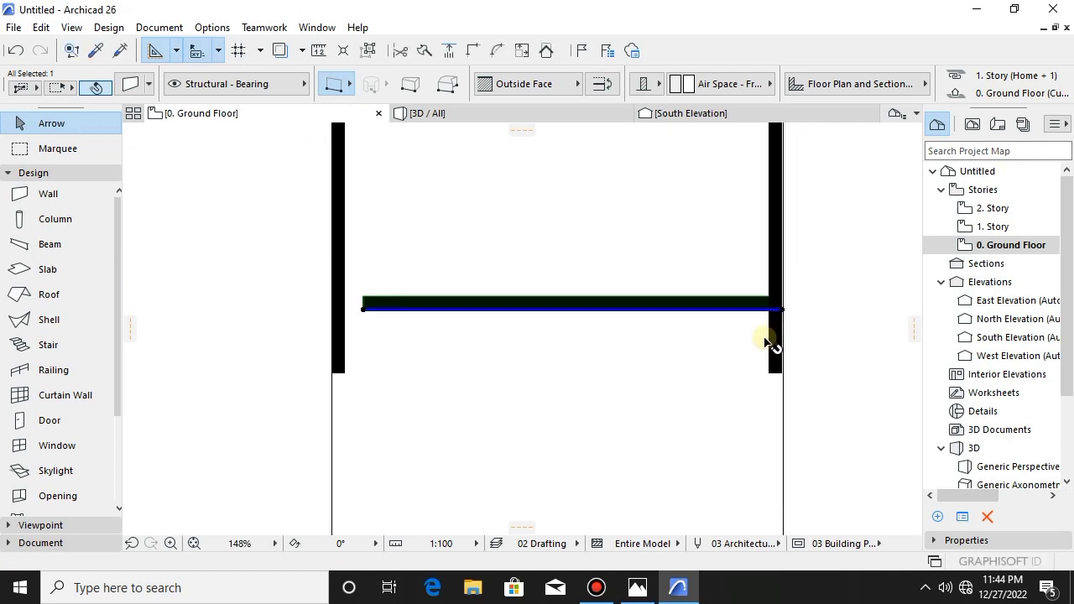
# - Copy the recessed wall to the front ends of the side walls and shorten the copy to less than half the width
pyautogui.click(557, 288)
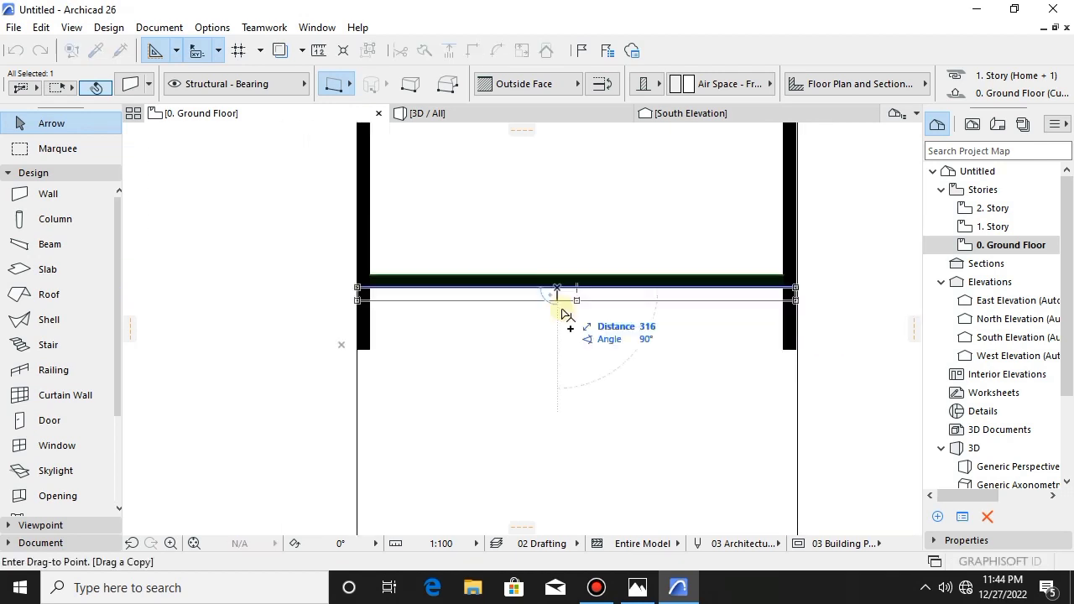
pyautogui.click(566, 359)
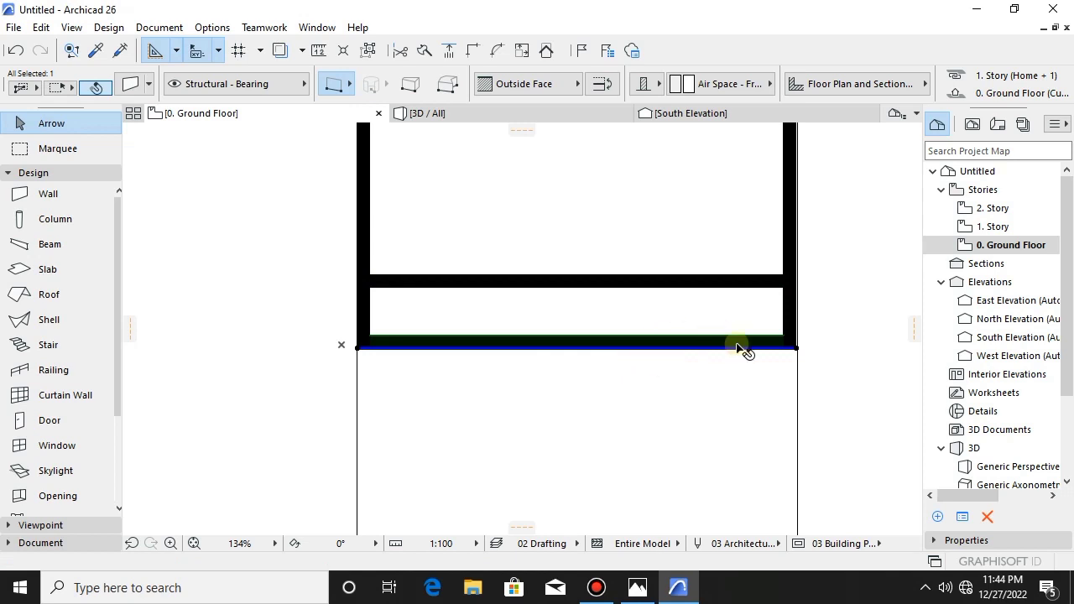
pyautogui.click(797, 348)
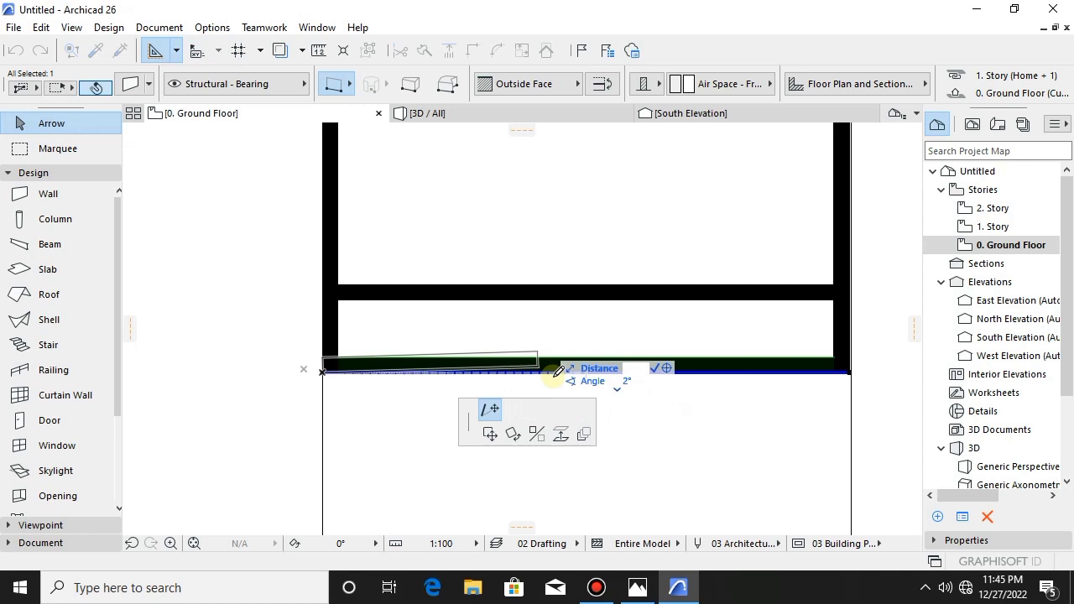
pyautogui.click(540, 371)
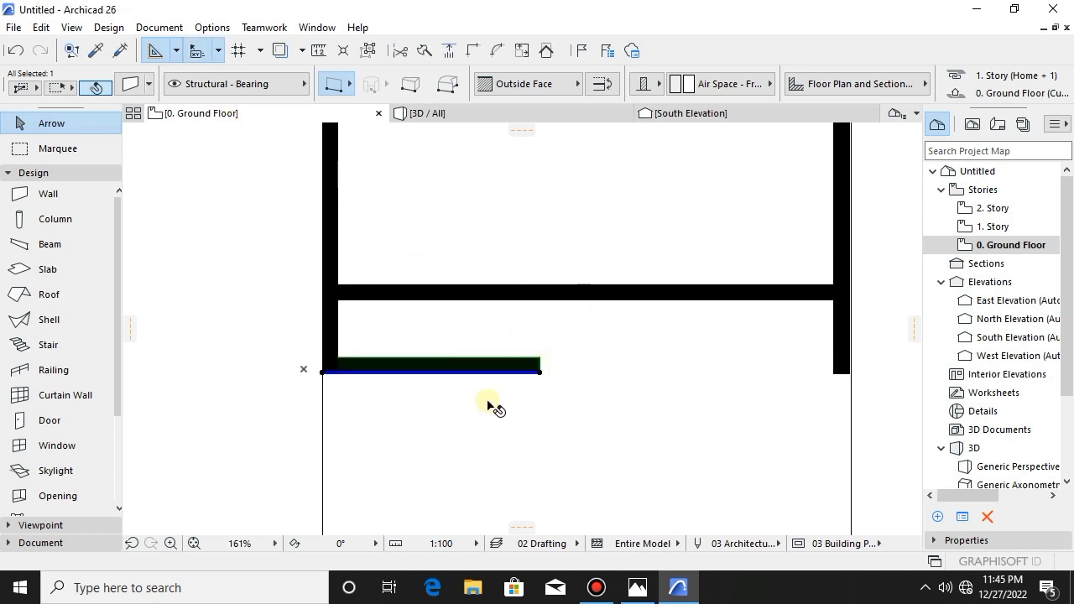
# - Mirror a copy of the partial front wall about a diagonal axis at its free end to create a perpendicular return wall
pyautogui.scroll(2, 495, 409)
pyautogui.scroll(-1, 503, 372)
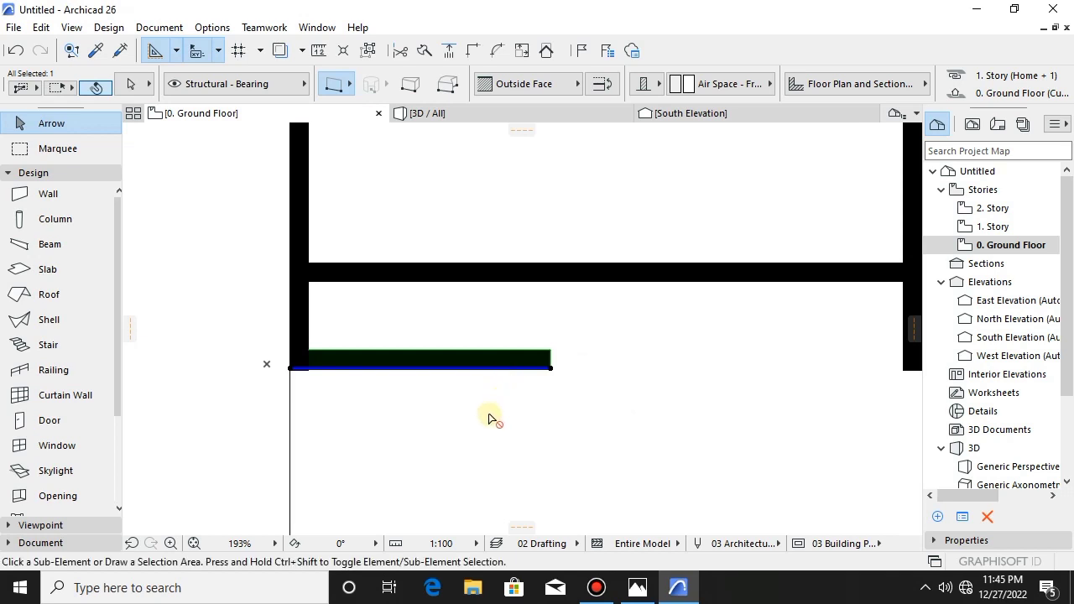
pyautogui.hotkey('ctrl', 'shift', 'm')
pyautogui.click(550, 369)
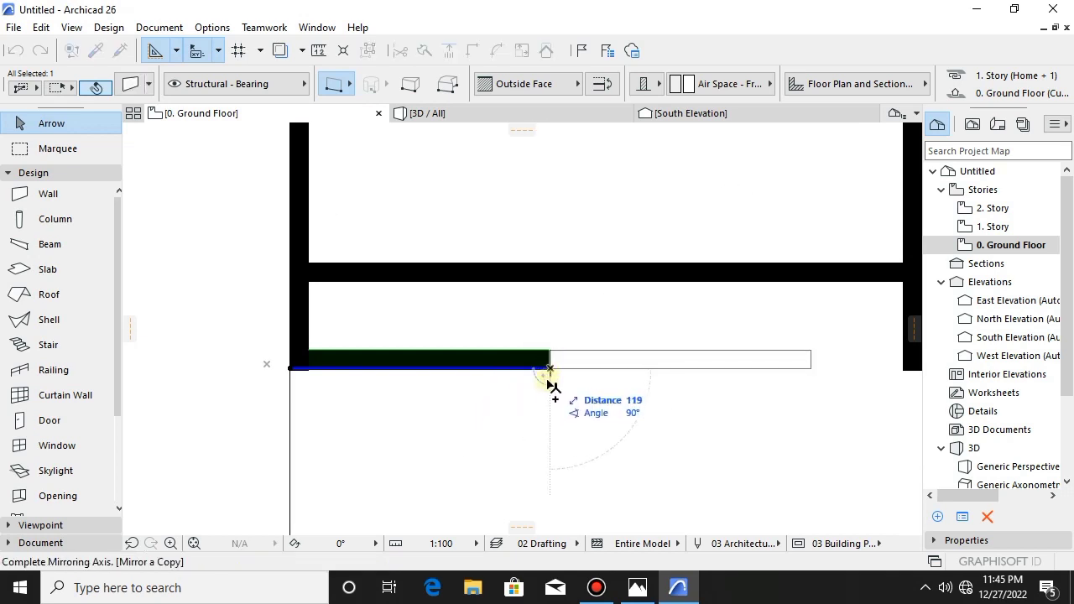
pyautogui.click(567, 388)
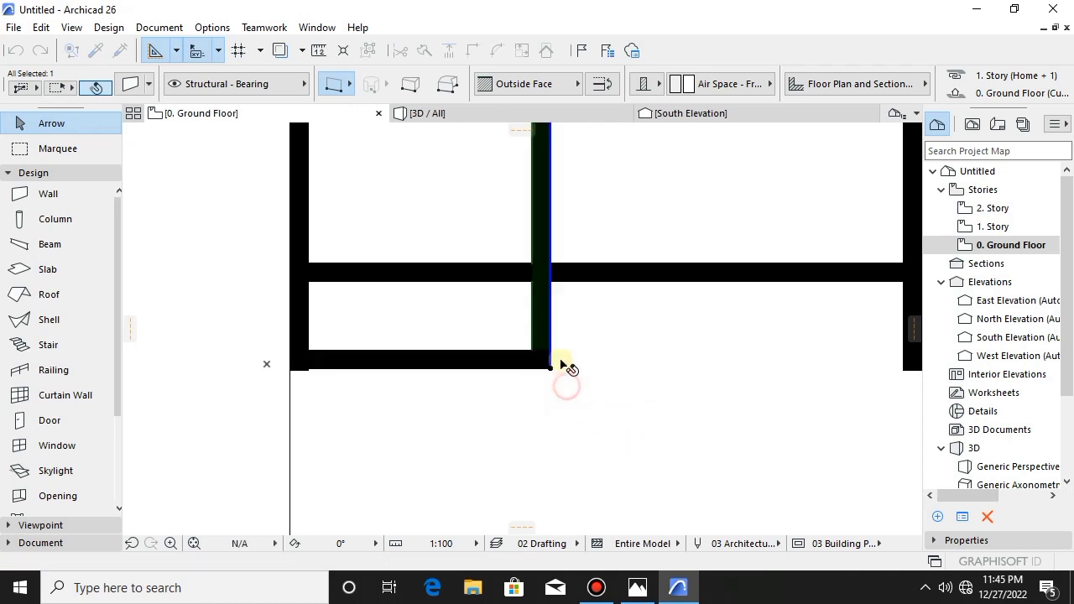
# - Shorten the perpendicular return wall so its inner end meets the recessed front wall
pyautogui.scroll(-2, 559, 328)
pyautogui.click(547, 208)
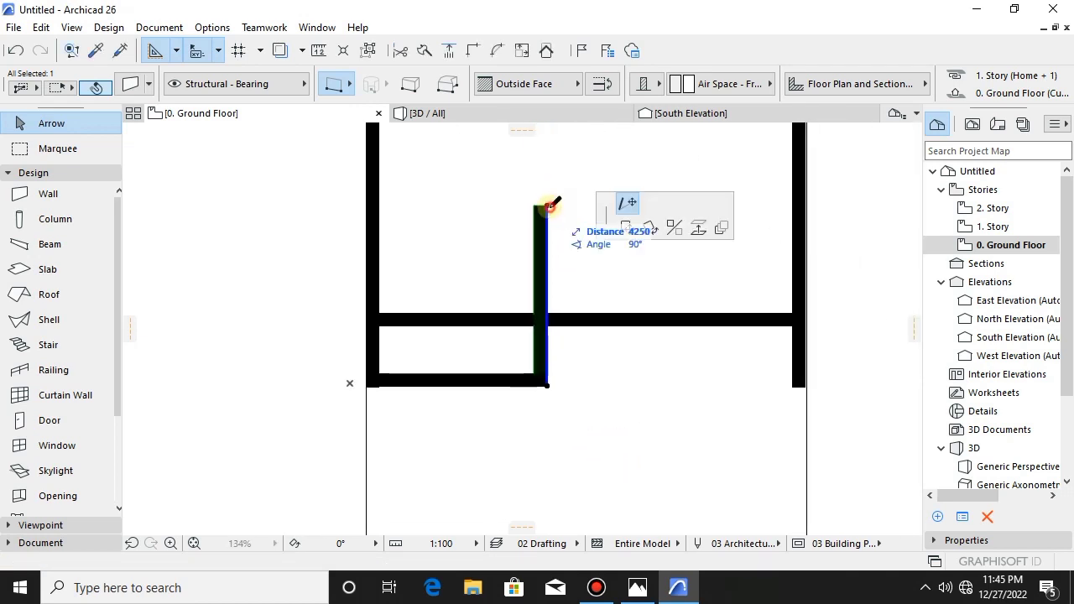
pyautogui.click(558, 320)
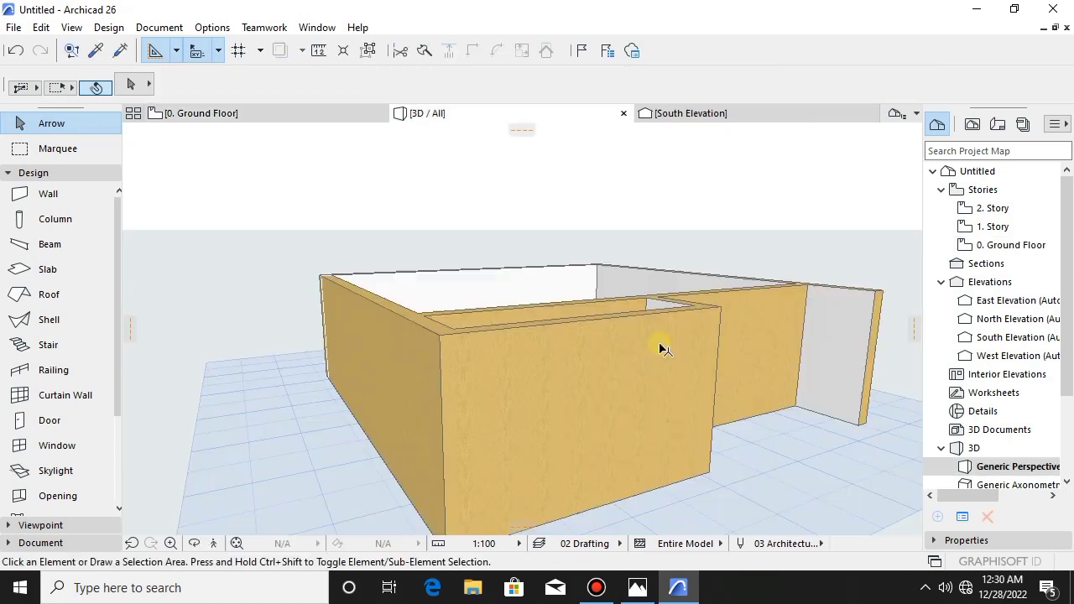
pyautogui.keyDown('shift'); pyautogui.moveTo(660, 345); pyautogui.dragTo(504, 277, button='middle'); pyautogui.keyUp('shift')
pyautogui.click(240, 113)
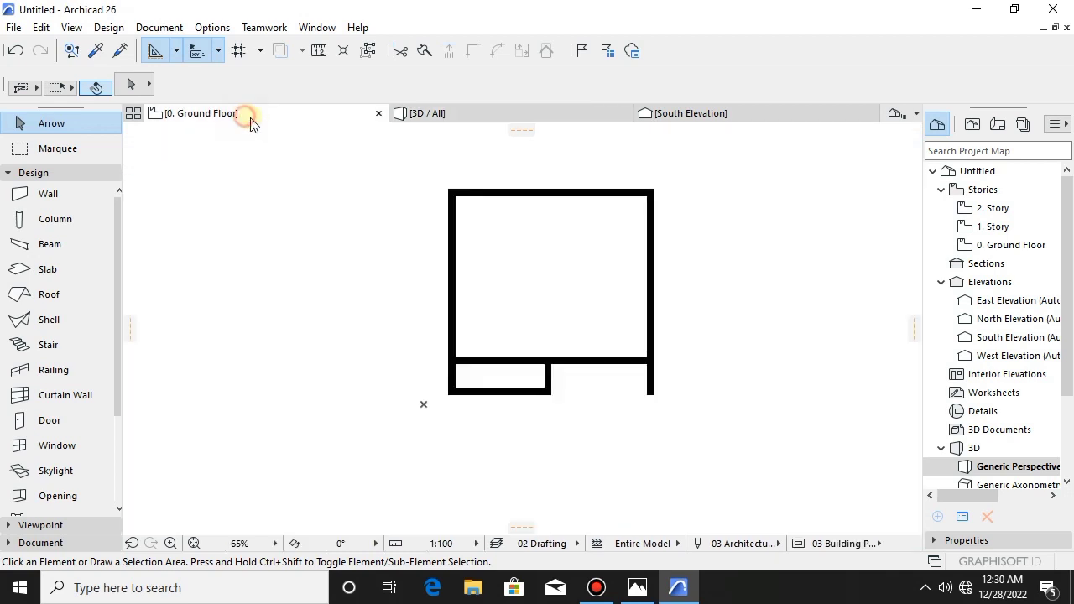
pyautogui.click(440, 115)
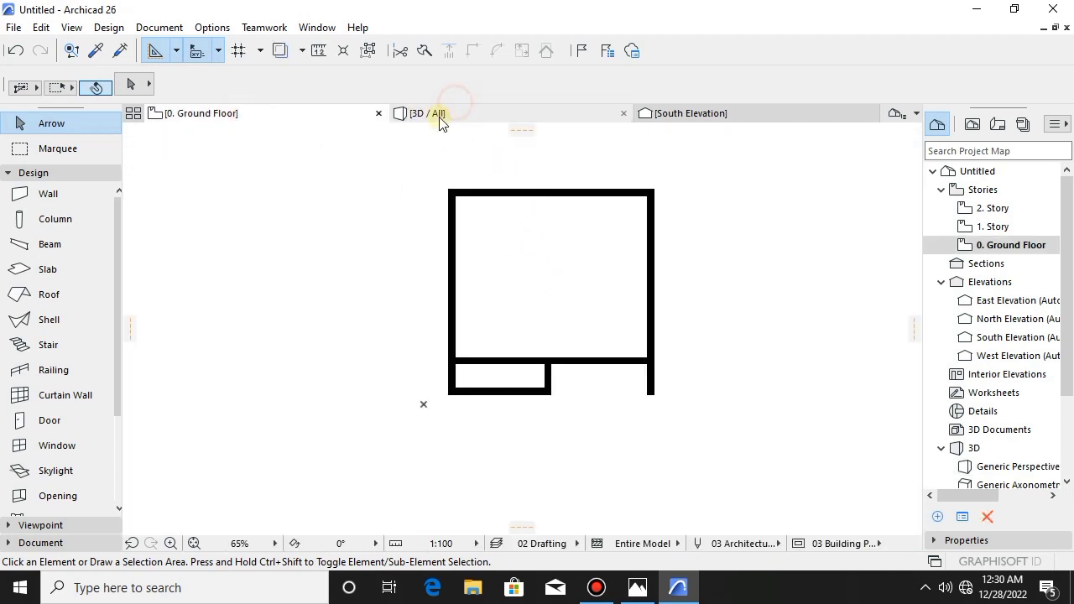
# - Select the two side walls, the rear wall and the recessed front wall in 3D and copy them upward on top of themselves
pyautogui.keyDown('shift'); pyautogui.moveTo(540, 406); pyautogui.dragTo(501, 304, button='middle'); pyautogui.keyUp('shift')
pyautogui.click(495, 294)
pyautogui.keyDown('shift'); pyautogui.moveTo(594, 305); pyautogui.dragTo(449, 303, button='middle'); pyautogui.keyUp('shift')
pyautogui.keyDown('shift'); pyautogui.click(477, 208); pyautogui.keyUp('shift')
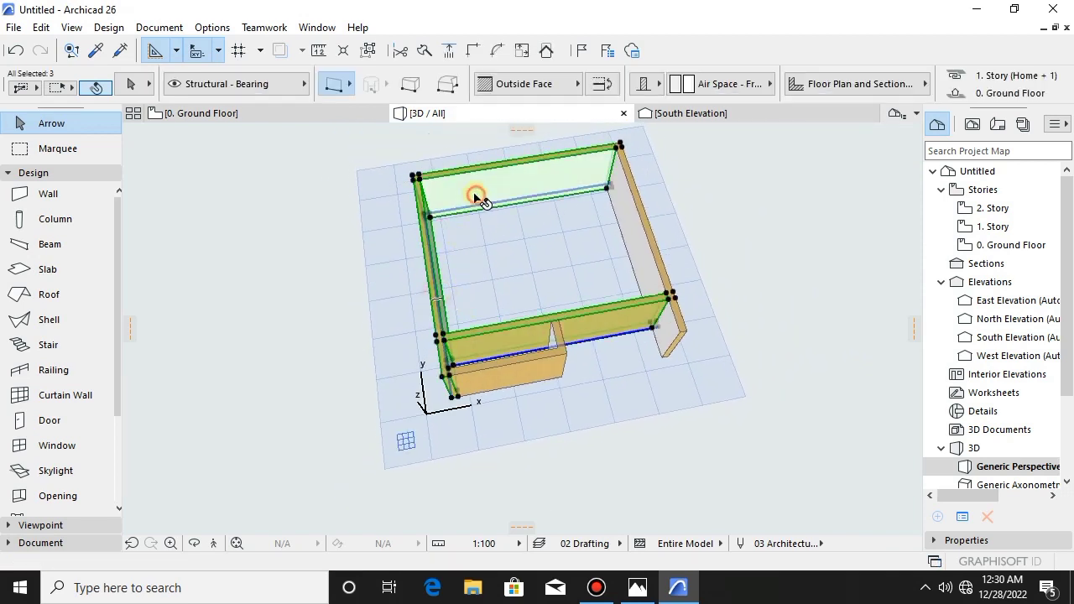
pyautogui.keyDown('shift'); pyautogui.moveTo(591, 396); pyautogui.dragTo(612, 408, button='middle'); pyautogui.keyUp('shift')
pyautogui.keyDown('shift'); pyautogui.moveTo(678, 434); pyautogui.dragTo(491, 389, button='middle'); pyautogui.keyUp('shift')
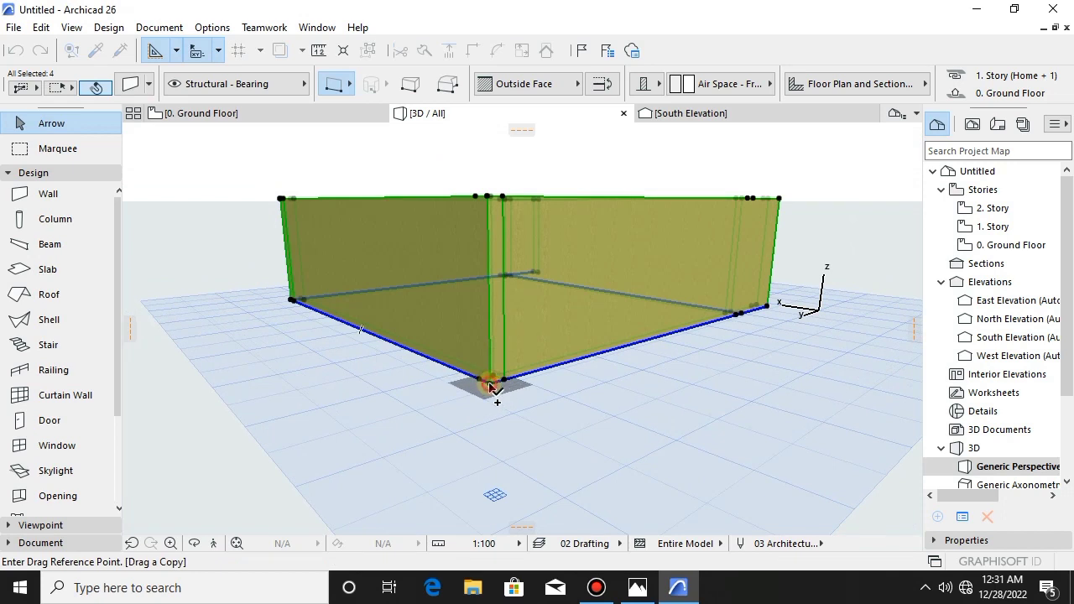
pyautogui.click(490, 386)
pyautogui.click(504, 201)
pyautogui.keyDown('shift'); pyautogui.moveTo(520, 209); pyautogui.dragTo(484, 356, button='middle'); pyautogui.keyUp('shift')
pyautogui.press('Escape')
# - Draw a rectangular slab on the ground floor from the rear left wall corner to beyond the front walls
pyautogui.click(254, 115)
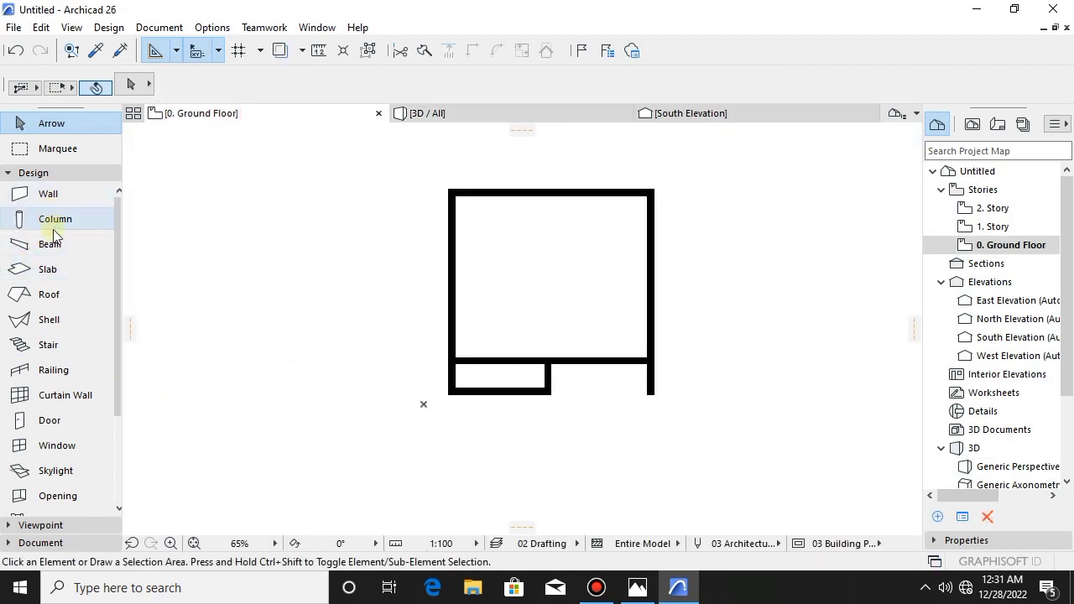
pyautogui.click(37, 270)
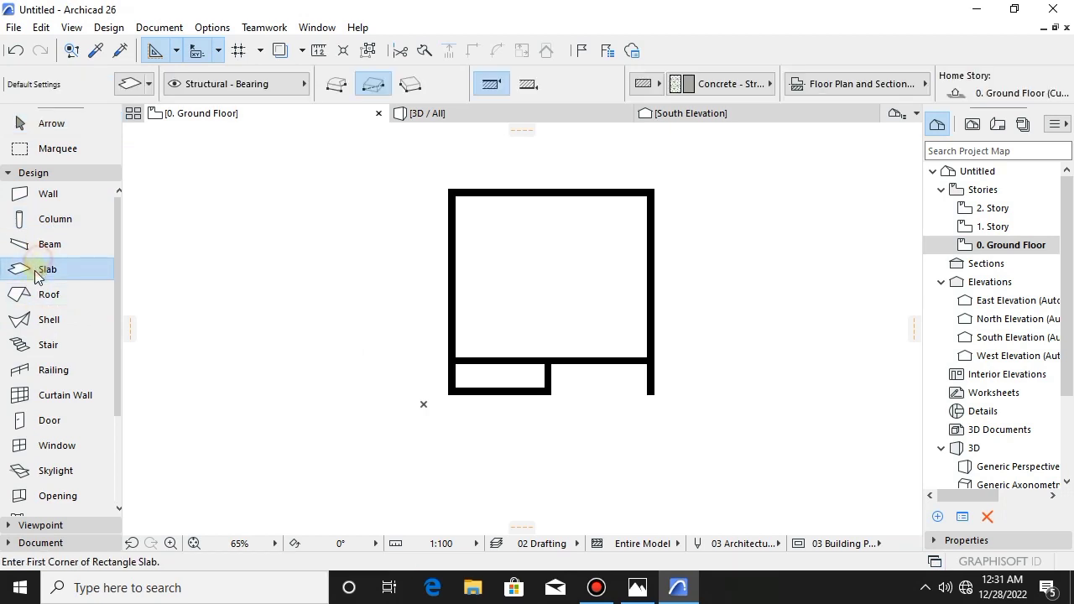
pyautogui.scroll(1, 425, 187)
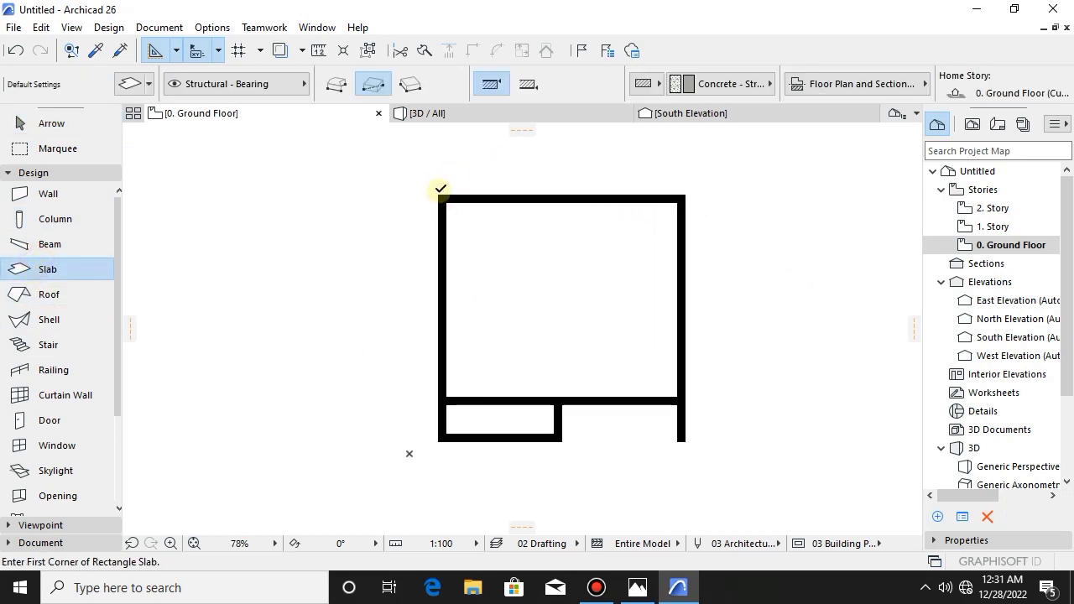
pyautogui.click(440, 195)
pyautogui.scroll(-2, 470, 277)
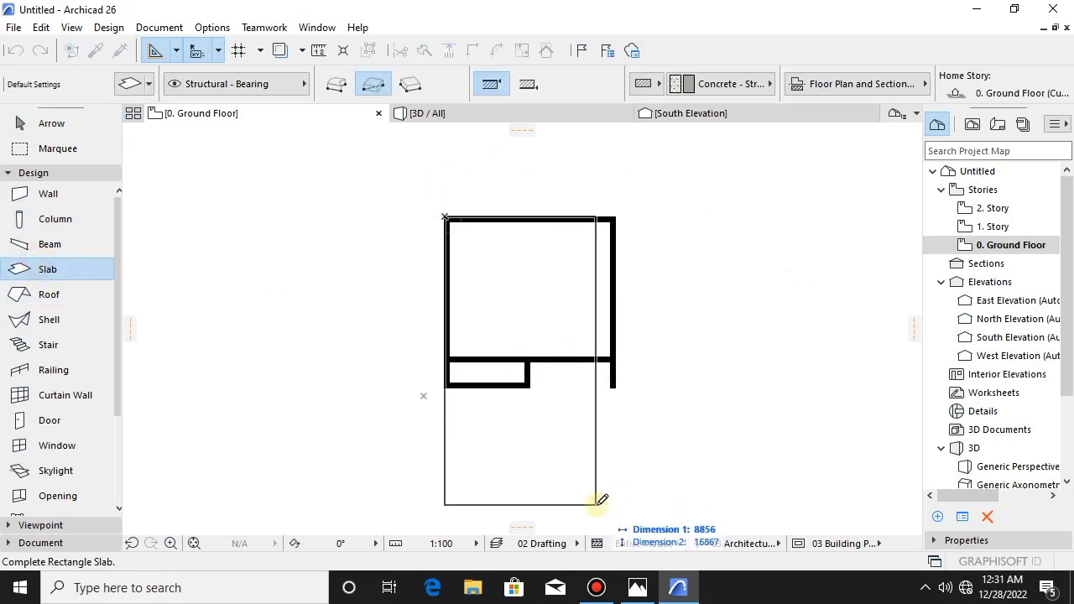
pyautogui.scroll(4, 610, 448)
pyautogui.click(626, 454)
pyautogui.click(484, 114)
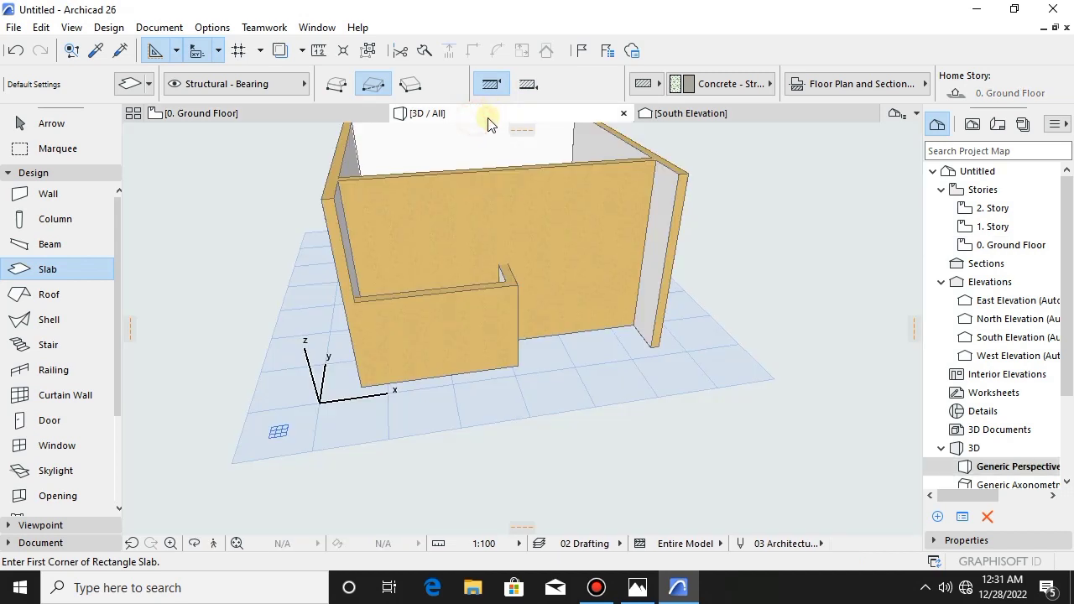
pyautogui.keyDown('shift'); pyautogui.moveTo(471, 416); pyautogui.dragTo(359, 256, button='middle'); pyautogui.keyUp('shift')
# - Copy the ground slab in 3D from its front left corner up to the top of the partial front wall
pyautogui.click(71, 133)
pyautogui.keyDown('shift'); pyautogui.moveTo(439, 254); pyautogui.dragTo(460, 418, button='middle'); pyautogui.keyUp('shift')
pyautogui.click(453, 416)
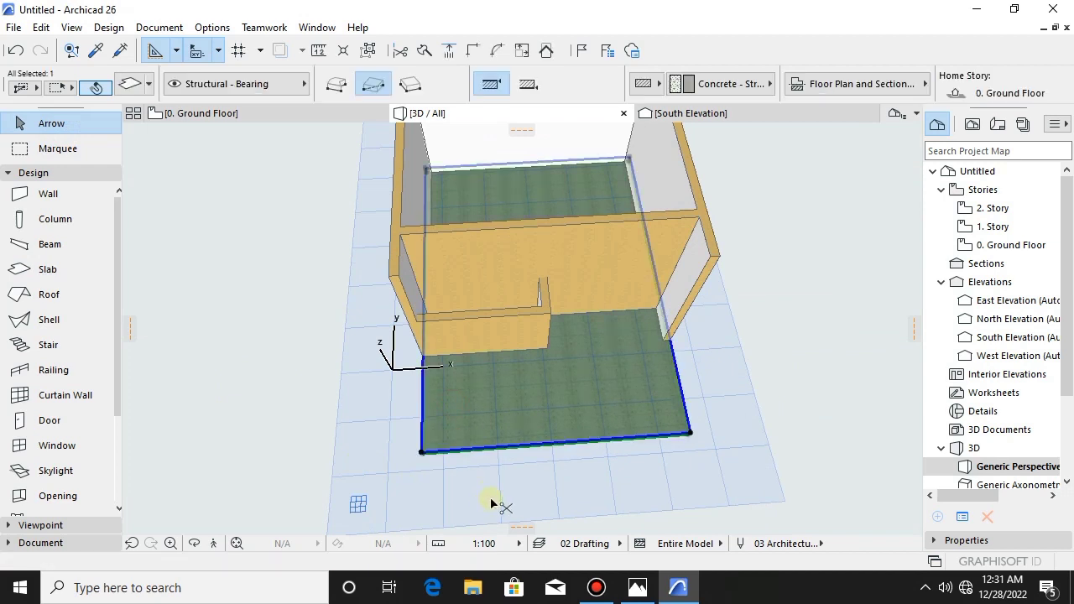
pyautogui.hotkey('ctrl', 'd')
pyautogui.scroll(2, 462, 451)
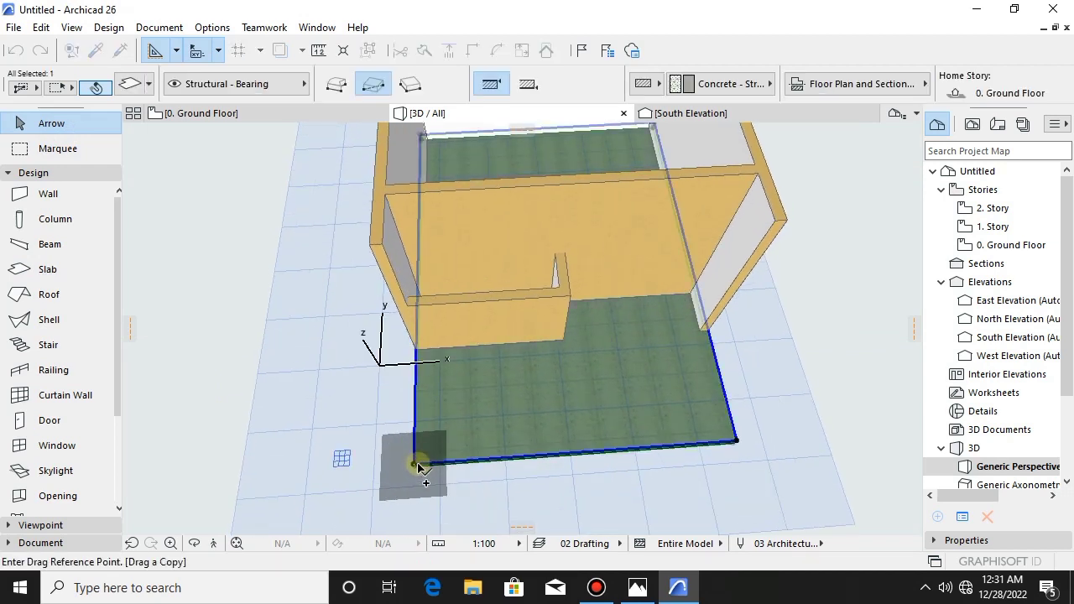
pyautogui.click(413, 467)
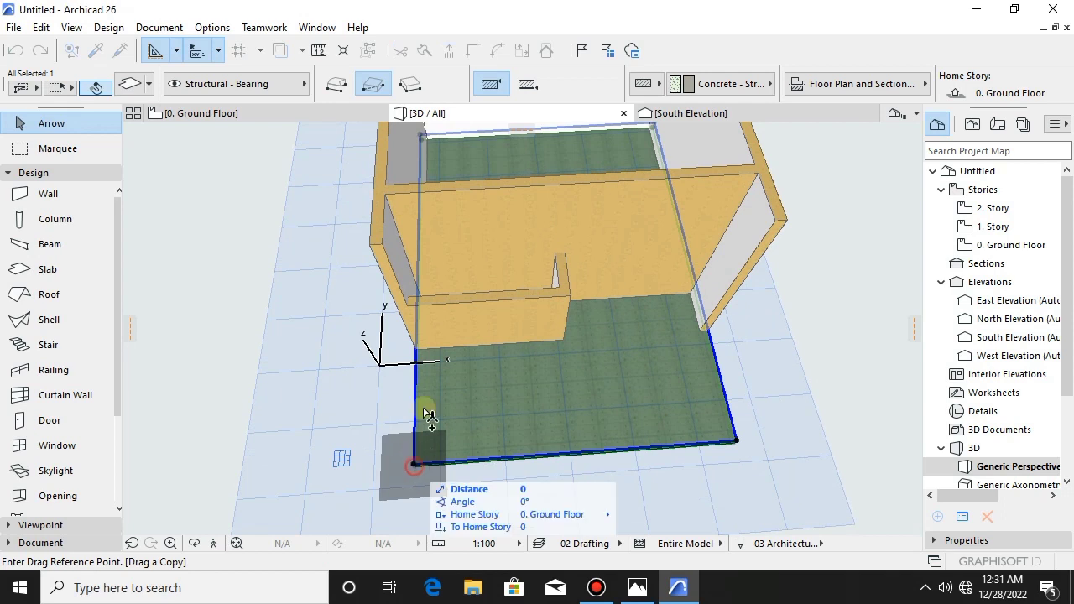
pyautogui.click(409, 298)
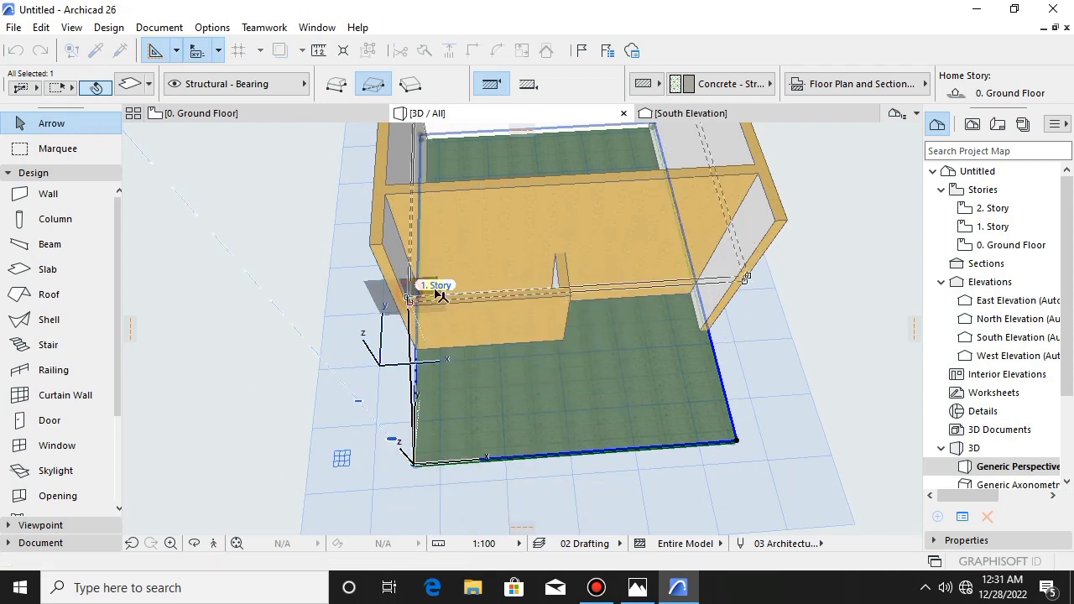
pyautogui.scroll(-2, 500, 328)
pyautogui.keyDown('shift'); pyautogui.moveTo(500, 328); pyautogui.dragTo(486, 370, button='middle'); pyautogui.keyUp('shift')
# - Subtract a rectangle from the upper slab's front right corner, between the partial front wall's return and the right side wall
pyautogui.click(593, 318)
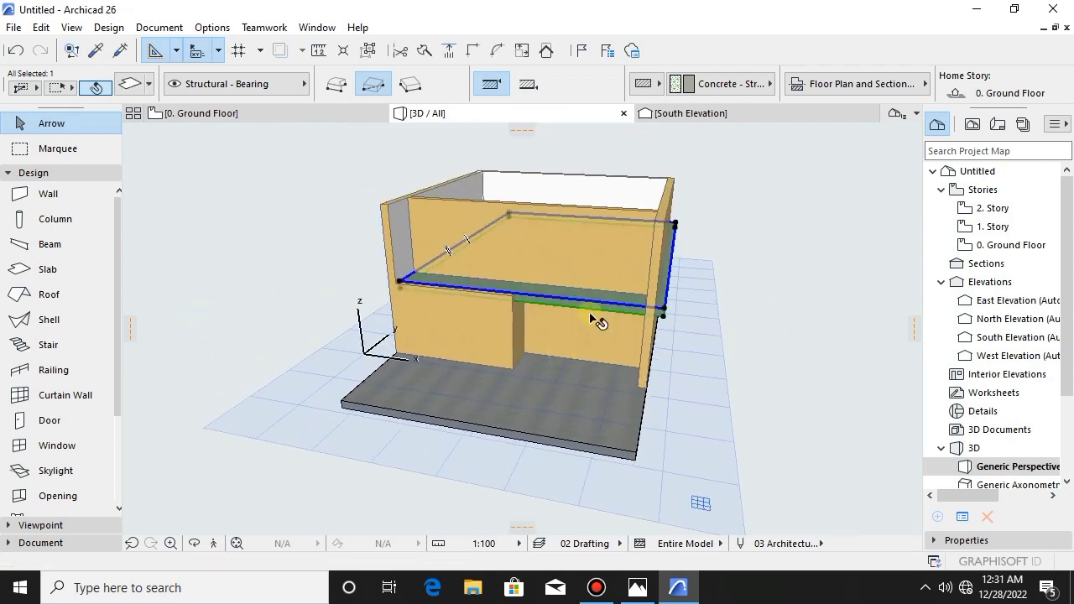
pyautogui.keyDown('shift'); pyautogui.moveTo(663, 284); pyautogui.dragTo(686, 411, button='middle'); pyautogui.keyUp('shift')
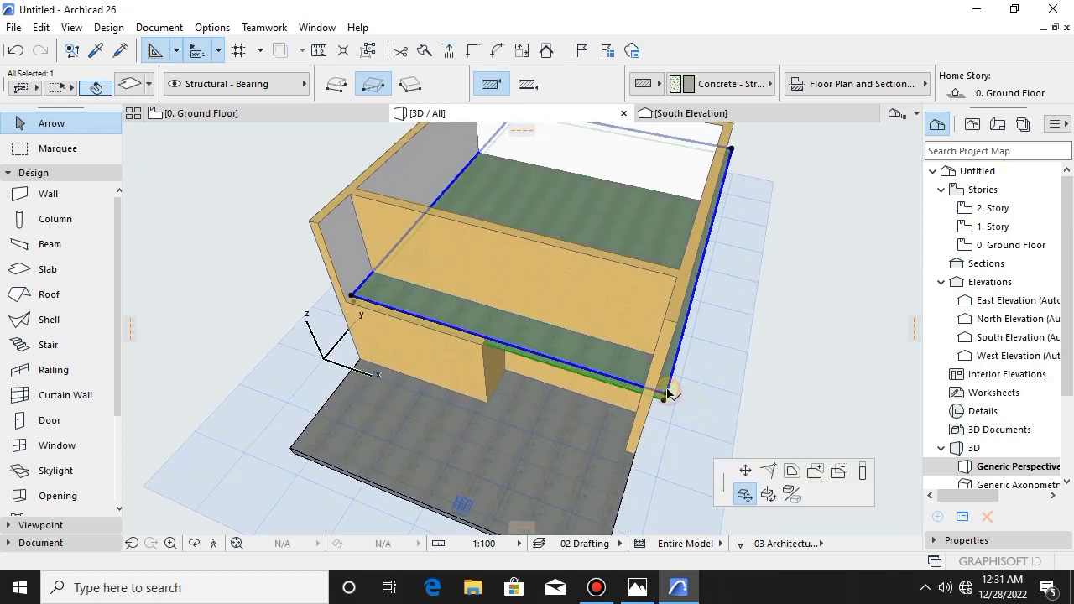
pyautogui.click(667, 394)
pyautogui.click(583, 411)
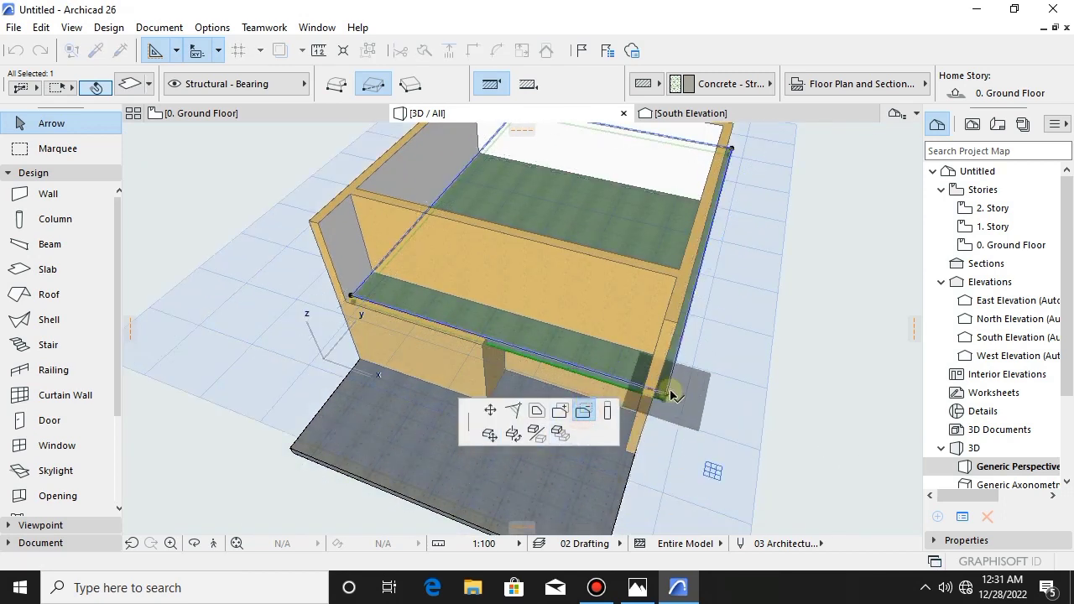
pyautogui.click(667, 394)
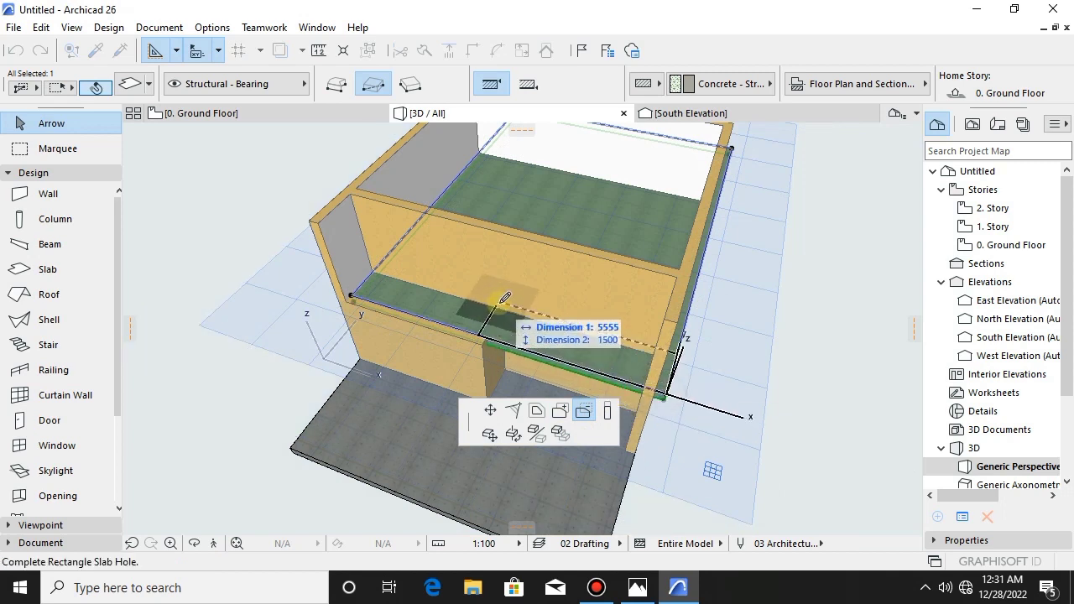
pyautogui.click(506, 287)
# - Trim the upper slab's overhang along the right side wall with two rectangular cuts
pyautogui.keyDown('shift'); pyautogui.moveTo(511, 282); pyautogui.dragTo(668, 347, button='middle'); pyautogui.keyUp('shift')
pyautogui.scroll(-2, 573, 443)
pyautogui.moveTo(546, 411); pyautogui.dragTo(549, 419, button='middle')
pyautogui.click(450, 430)
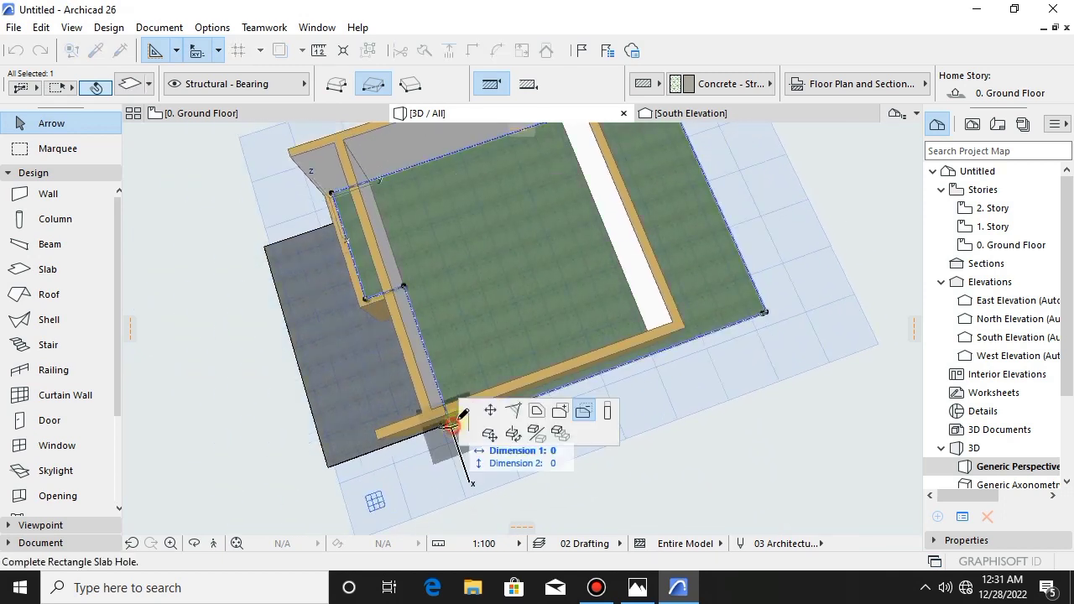
pyautogui.click(655, 334)
pyautogui.keyDown('shift'); pyautogui.moveTo(629, 352); pyautogui.dragTo(608, 388, button='middle'); pyautogui.keyUp('shift')
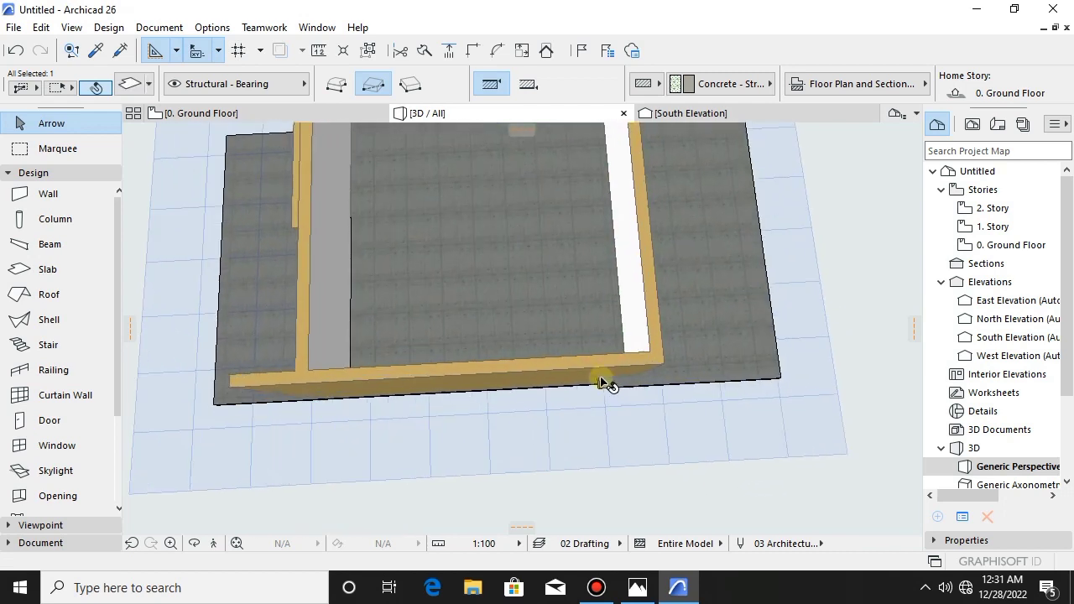
pyautogui.click(599, 389)
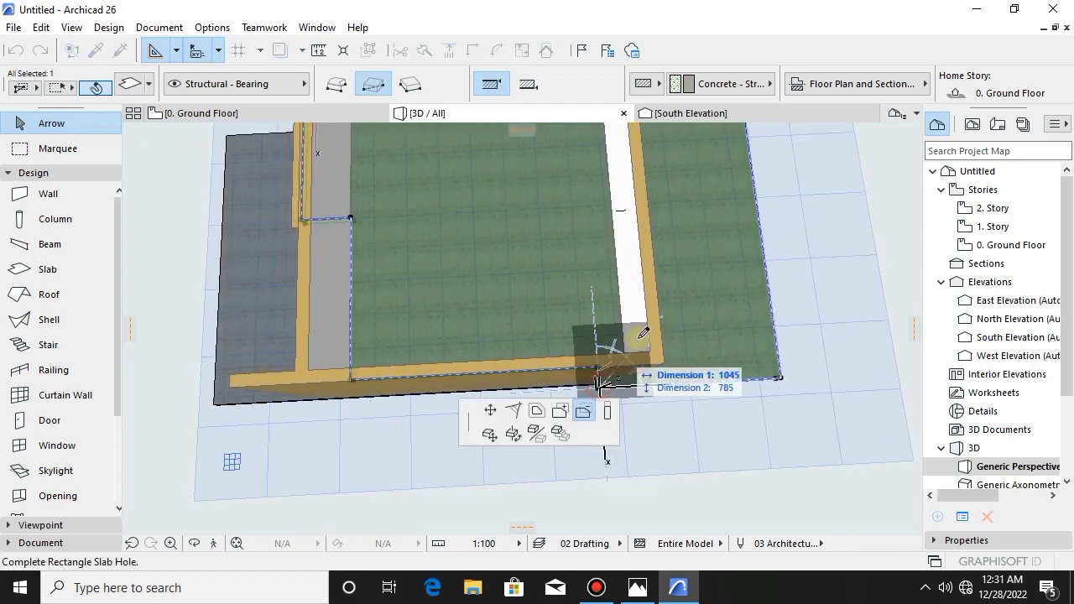
pyautogui.click(705, 351)
pyautogui.keyDown('shift'); pyautogui.moveTo(705, 351); pyautogui.dragTo(372, 408, button='middle'); pyautogui.keyUp('shift')
# - Cut away the part of the upper slab that projects behind the rear wall
pyautogui.click(466, 336)
pyautogui.click(454, 428)
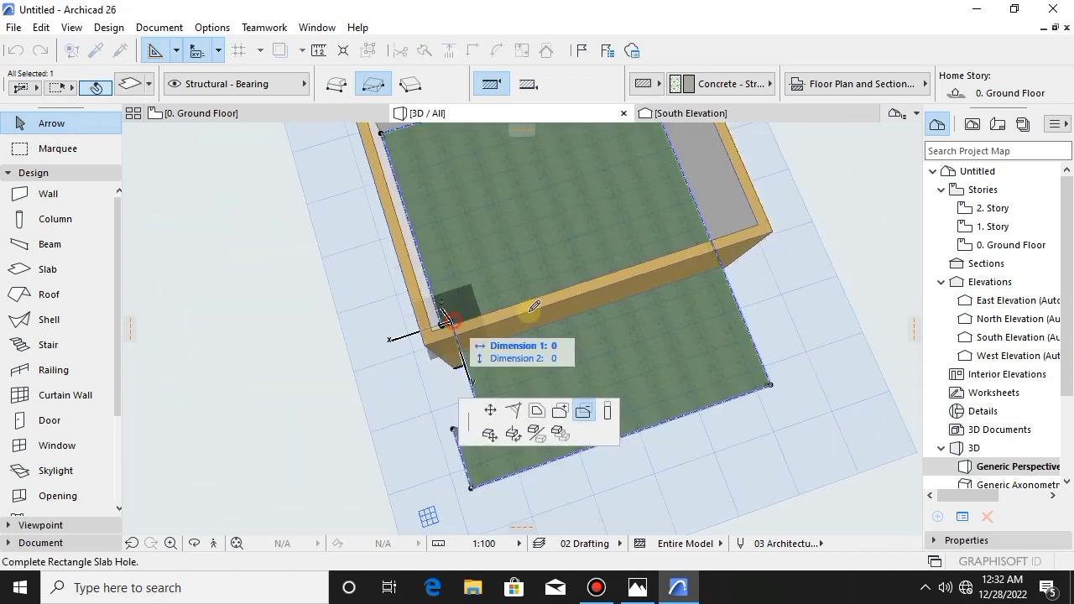
pyautogui.click(843, 427)
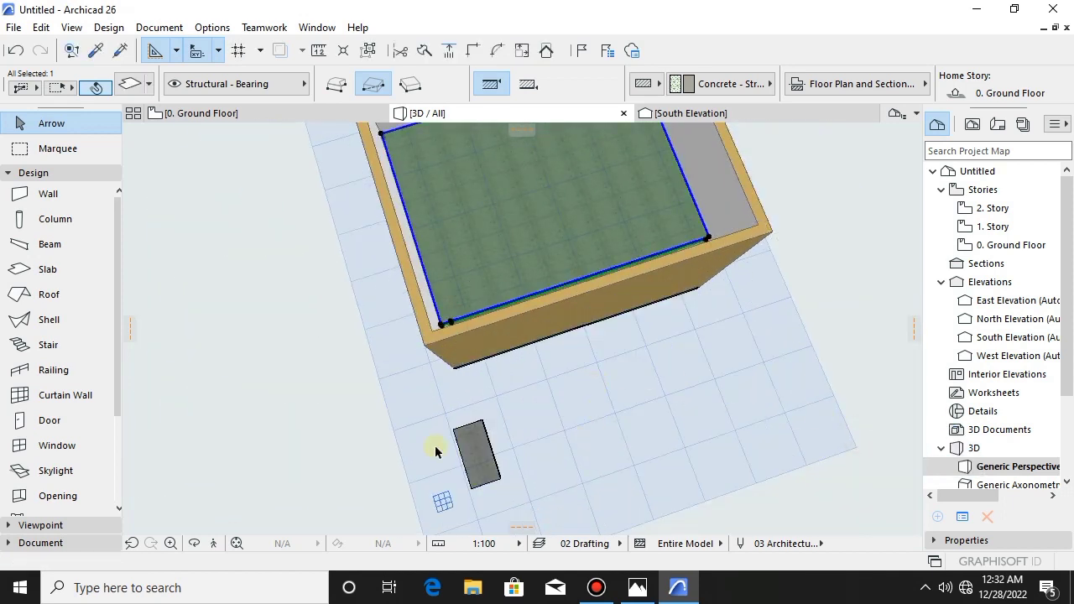
pyautogui.keyDown('shift'); pyautogui.moveTo(719, 458); pyautogui.dragTo(787, 292, button='middle'); pyautogui.keyUp('shift')
pyautogui.keyDown('shift'); pyautogui.moveTo(621, 309); pyautogui.dragTo(430, 356, button='middle'); pyautogui.keyUp('shift')
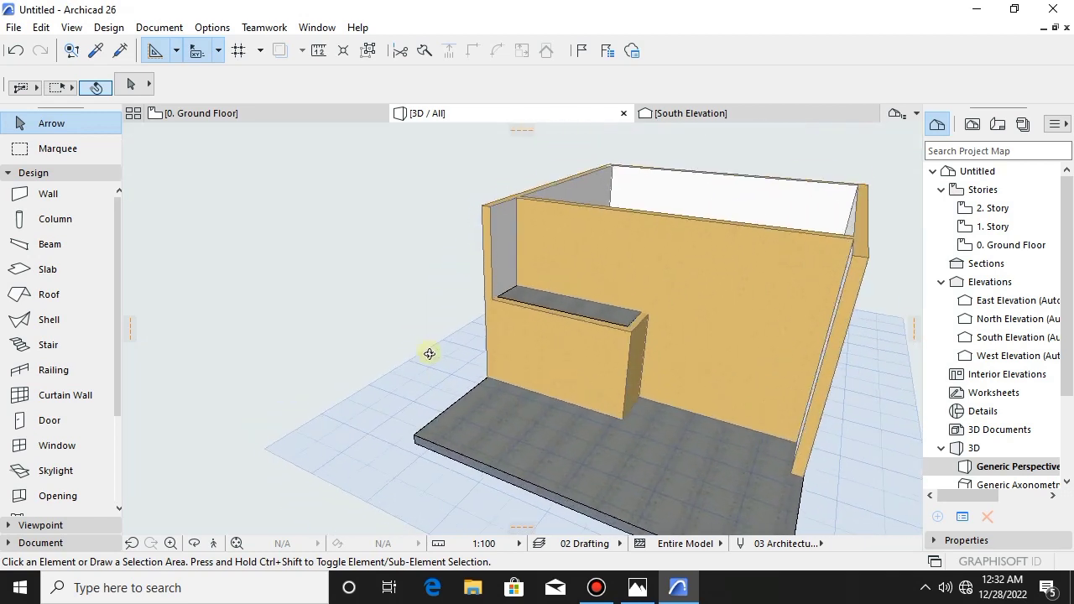
# - Add a rectangle to the upper slab in front of the recessed wall, from the partial wall's end to the right side wall
pyautogui.scroll(5, 430, 355)
pyautogui.click(619, 323)
pyautogui.keyDown('shift'); pyautogui.moveTo(619, 323); pyautogui.dragTo(461, 407, button='middle'); pyautogui.keyUp('shift')
pyautogui.scroll(3, 466, 361)
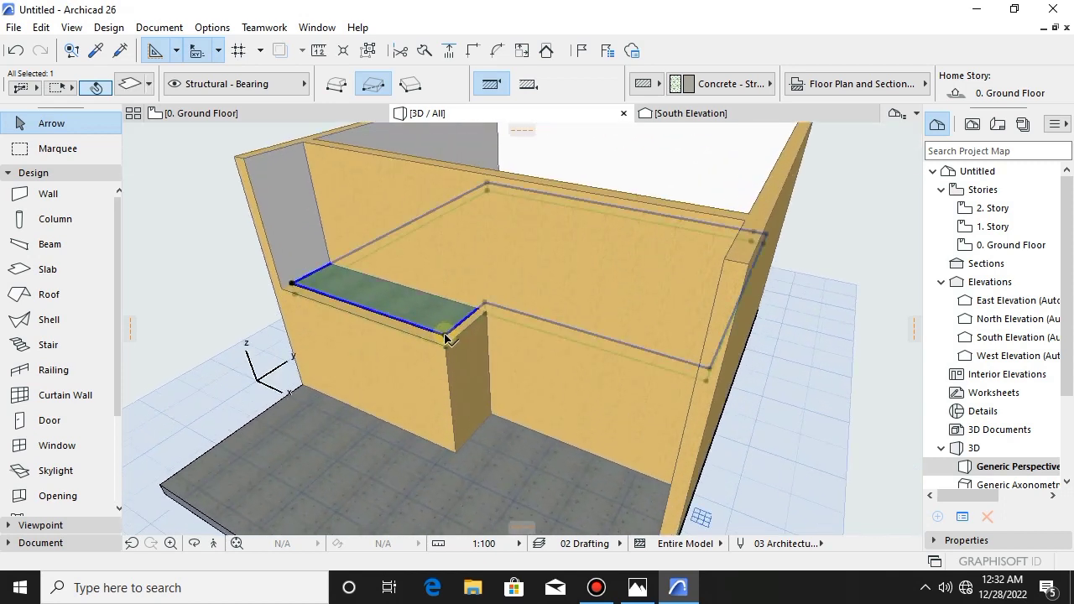
pyautogui.click(446, 338)
pyautogui.click(558, 411)
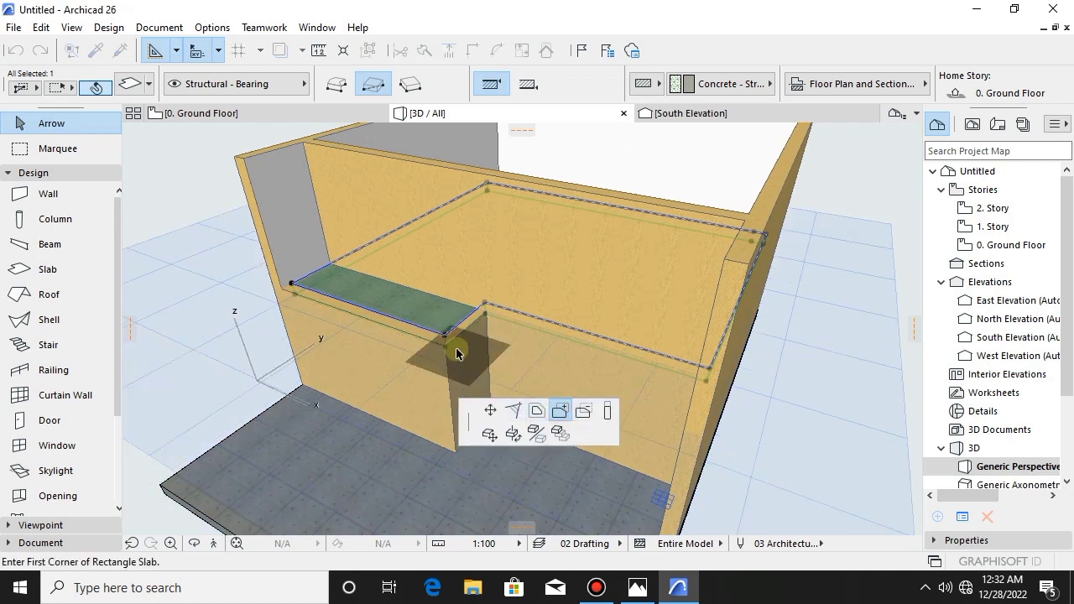
pyautogui.click(447, 338)
pyautogui.keyDown('shift'); pyautogui.moveTo(447, 338); pyautogui.dragTo(675, 378, button='middle'); pyautogui.keyUp('shift')
pyautogui.scroll(3, 715, 325)
pyautogui.scroll(-5, 609, 252)
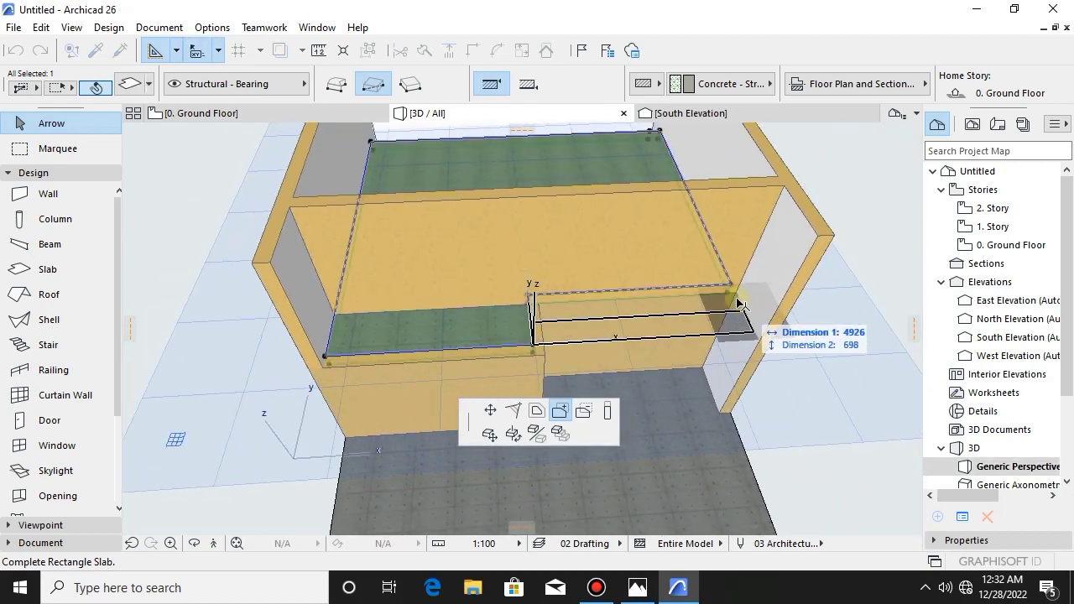
pyautogui.click(736, 291)
pyautogui.scroll(-2, 621, 328)
pyautogui.keyDown('shift'); pyautogui.moveTo(564, 362); pyautogui.dragTo(431, 276, button='middle'); pyautogui.keyUp('shift')
pyautogui.press('Escape')
# - Shorten the ground-floor partial front wall by pulling its free end back toward the left side wall
pyautogui.scroll(2, 457, 362)
pyautogui.moveTo(457, 366); pyautogui.dragTo(577, 407, button='middle')
pyautogui.click(528, 364)
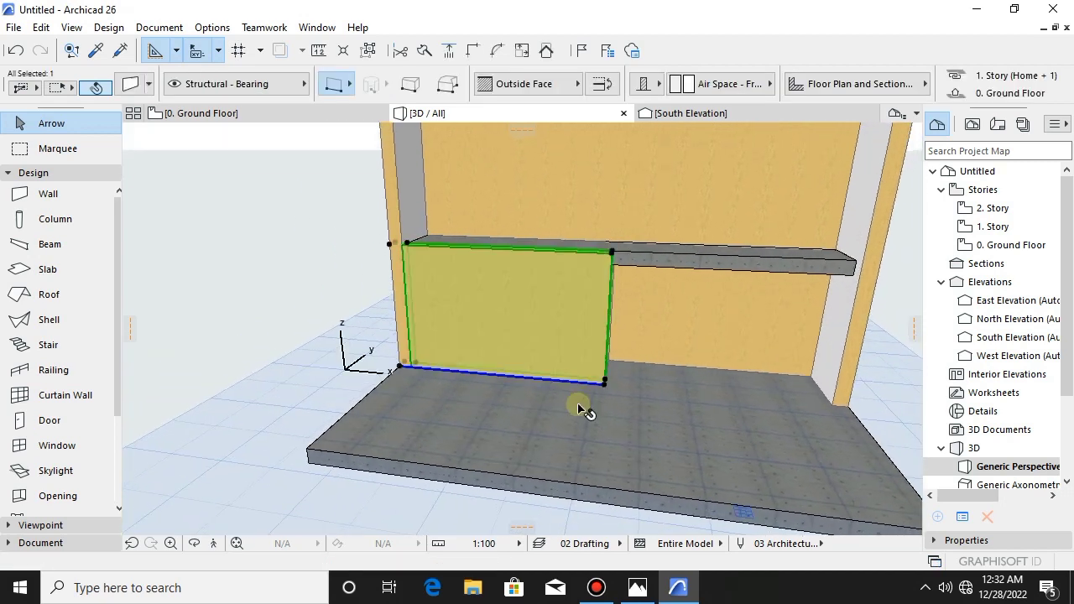
pyautogui.scroll(2, 577, 408)
pyautogui.click(612, 375)
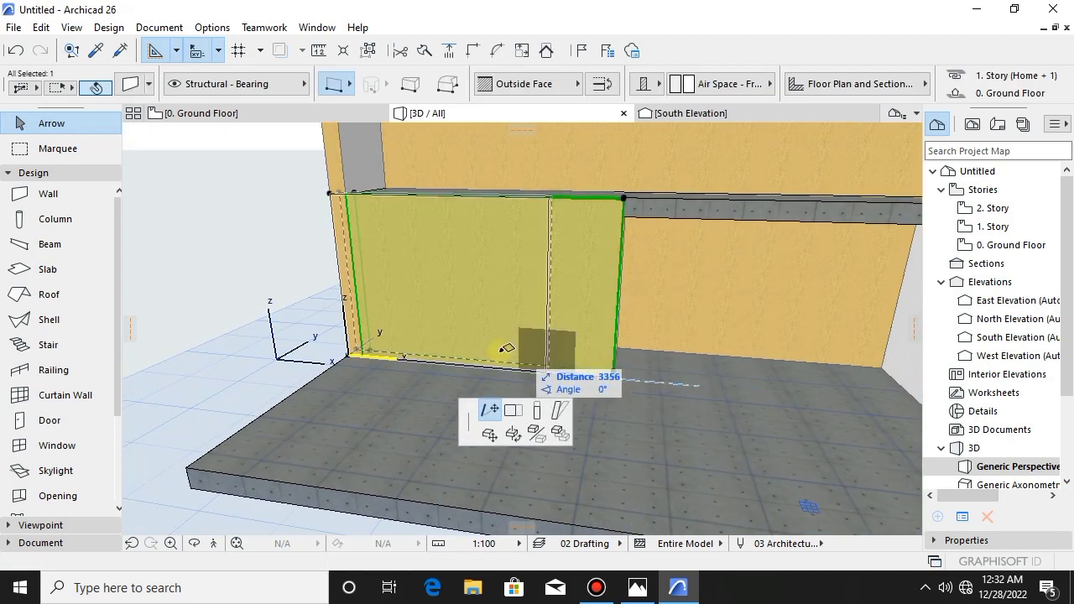
pyautogui.click(553, 372)
# - Move the ground-floor return wall sideways to the free end of the shortened partial front wall
pyautogui.keyDown('shift'); pyautogui.moveTo(579, 357); pyautogui.dragTo(603, 381, button='middle'); pyautogui.keyUp('shift')
pyautogui.click(606, 346)
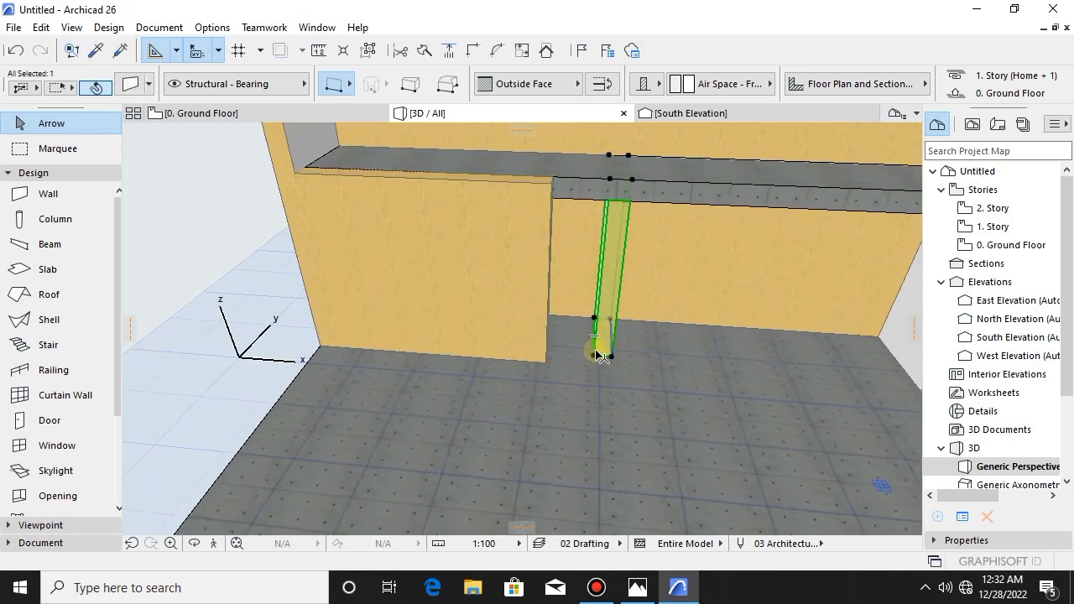
pyautogui.hotkey('ctrl', 'd')
pyautogui.scroll(3, 602, 367)
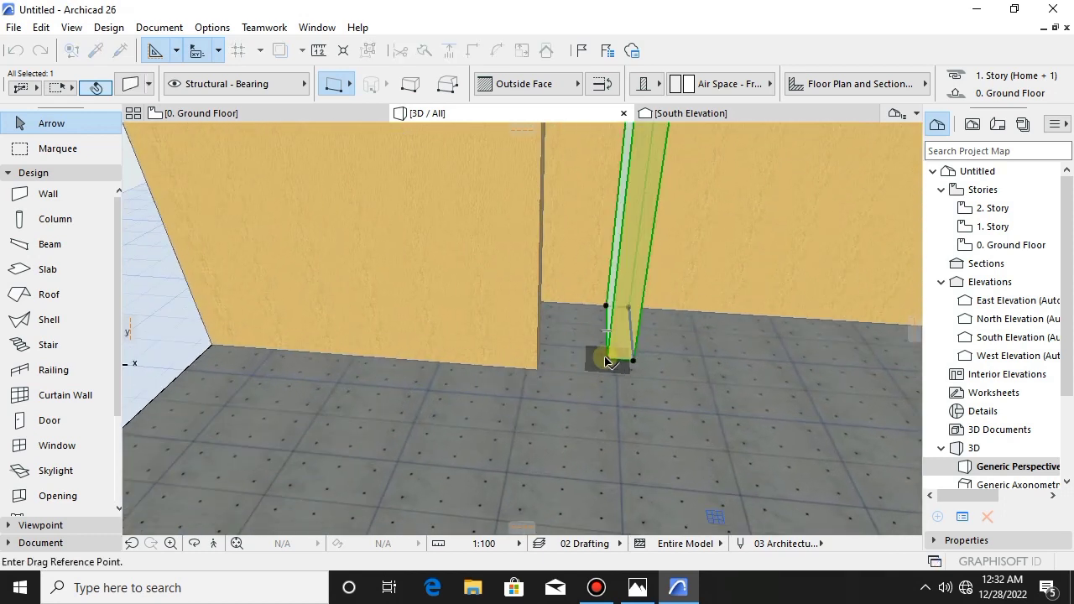
pyautogui.click(607, 362)
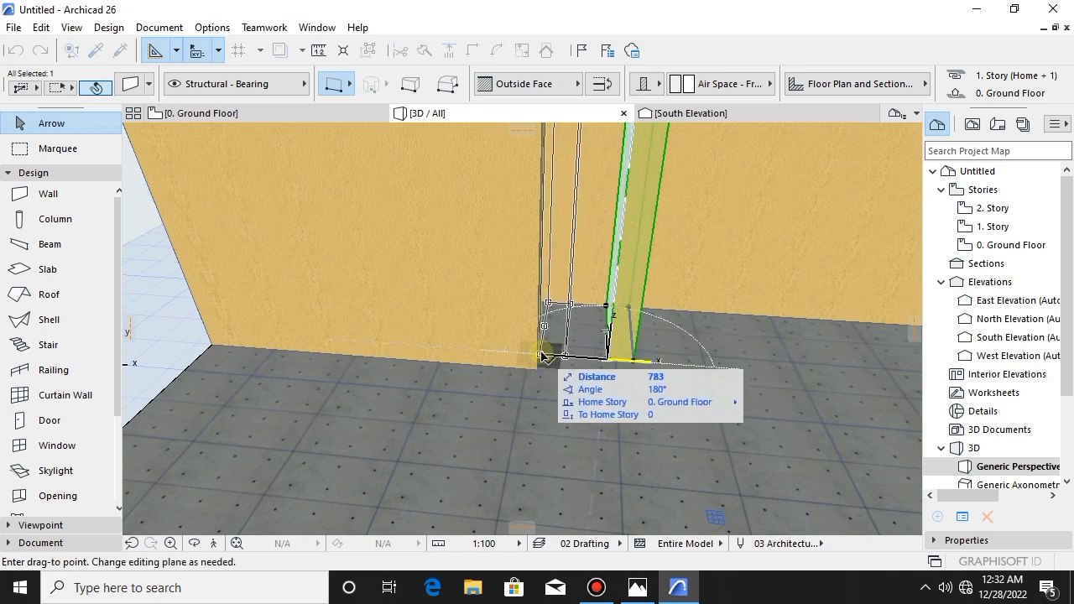
pyautogui.click(543, 356)
# - Stretch the return wall's front end forward so it is flush with the partial front wall's outer face
pyautogui.keyDown('shift'); pyautogui.moveTo(380, 352); pyautogui.dragTo(558, 370, button='middle'); pyautogui.keyUp('shift')
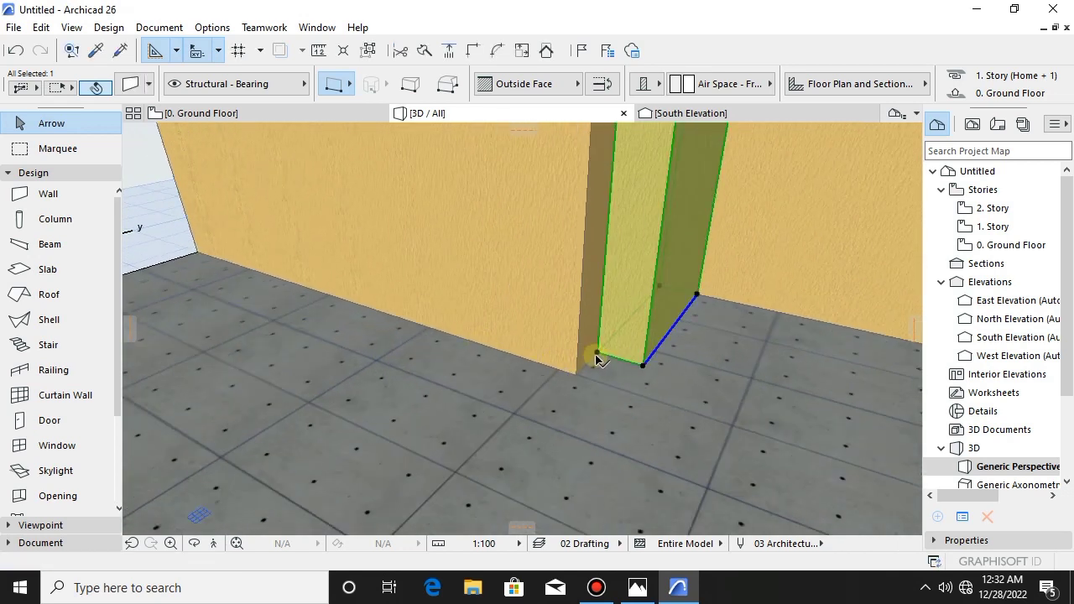
pyautogui.click(597, 359)
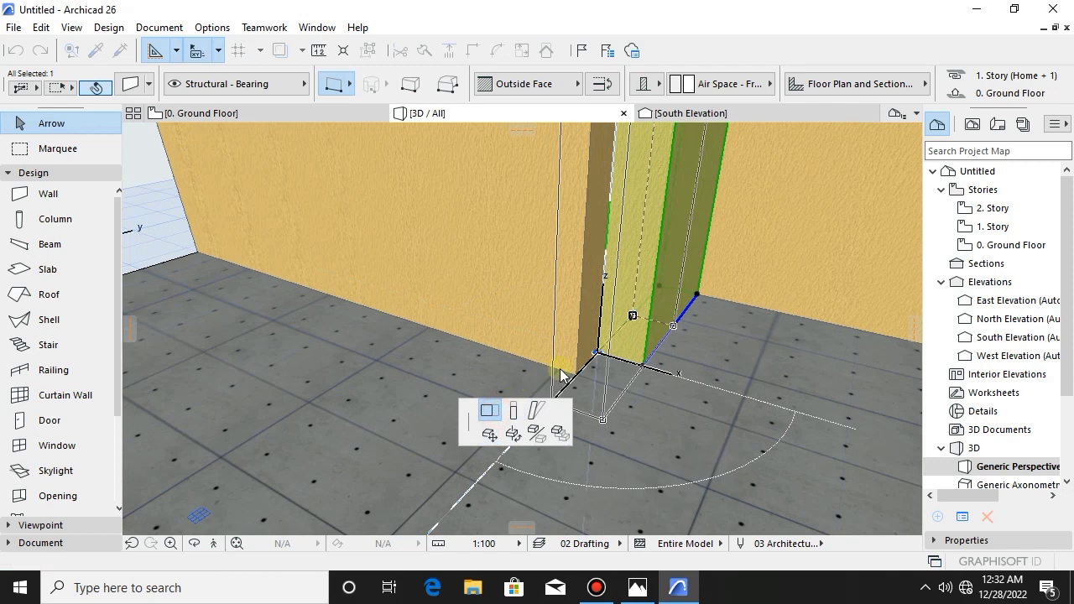
pyautogui.click(629, 363)
pyautogui.keyDown('shift'); pyautogui.moveTo(629, 362); pyautogui.dragTo(604, 391, button='middle'); pyautogui.keyUp('shift')
pyautogui.press('Escape')
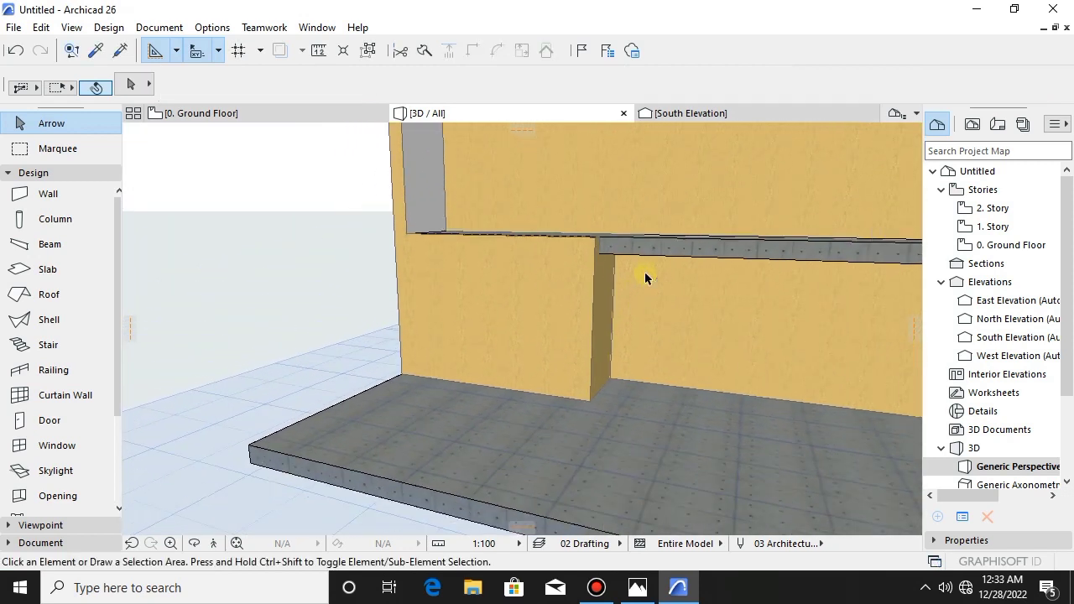
# - Shorten the upper-floor recessed front wall by pulling its left end back to the line of the ground-floor return wall
pyautogui.keyDown('shift'); pyautogui.moveTo(587, 300); pyautogui.dragTo(503, 338, button='middle'); pyautogui.keyUp('shift')
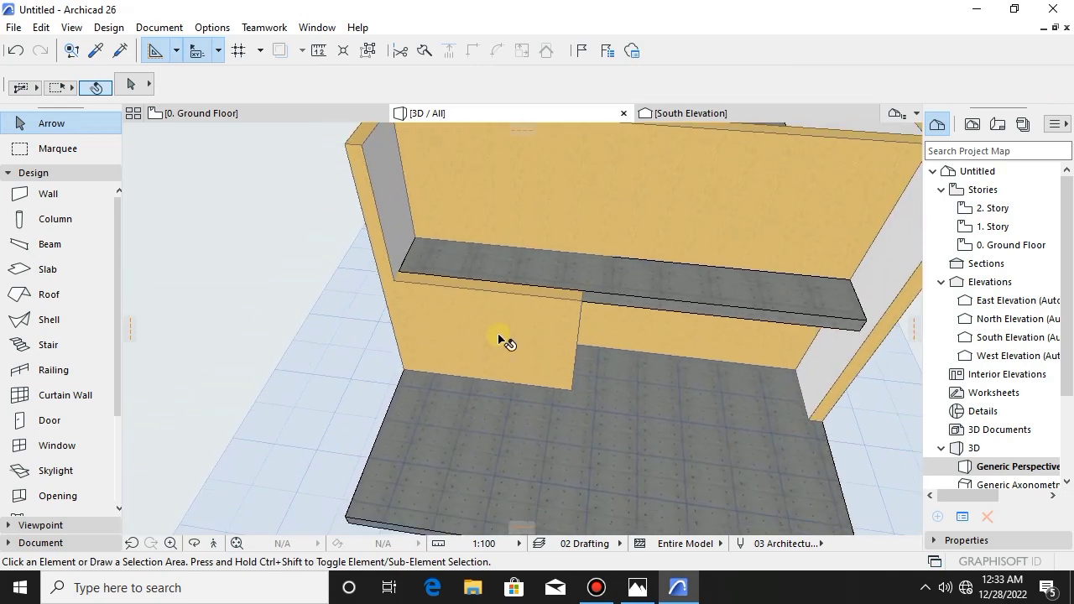
pyautogui.click(494, 244)
pyautogui.scroll(2, 493, 288)
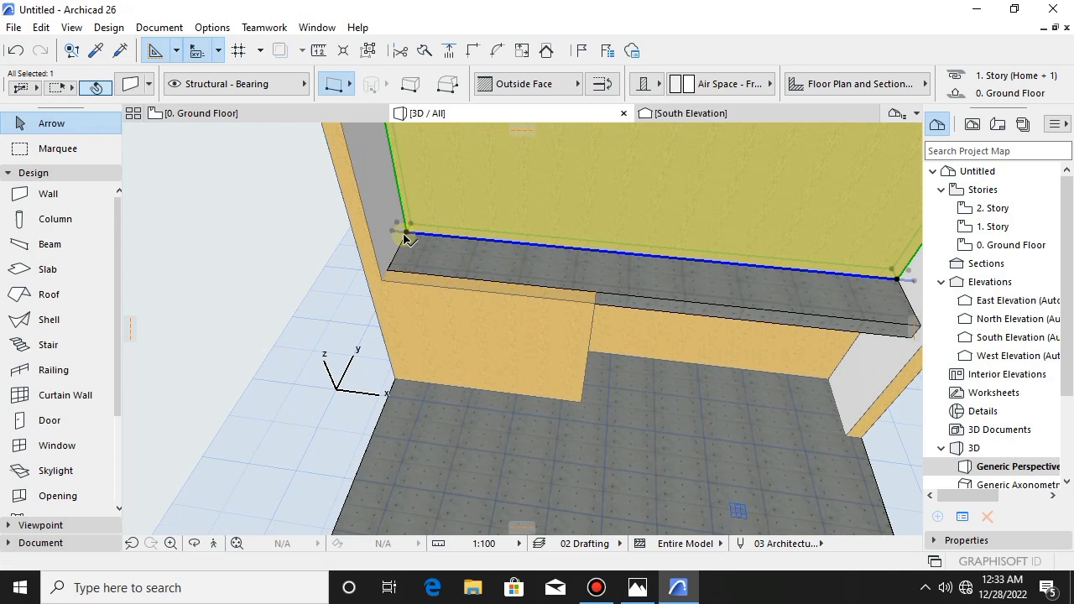
pyautogui.click(406, 235)
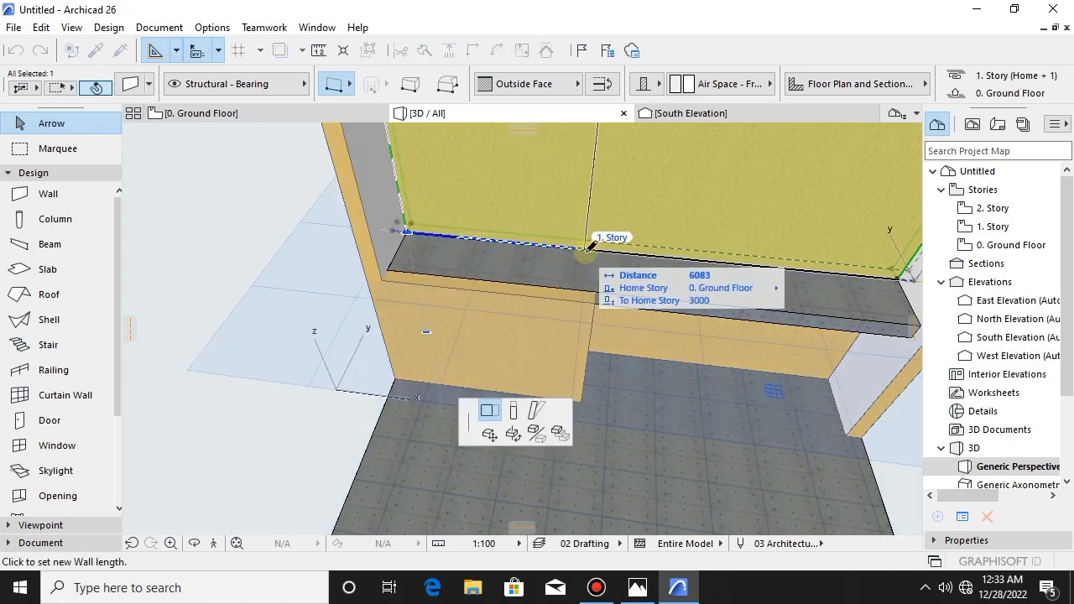
pyautogui.click(573, 289)
# - Raise the ground-floor return wall's height to the top of the upper-floor front wall
pyautogui.keyDown('shift'); pyautogui.moveTo(573, 289); pyautogui.dragTo(509, 304, button='middle'); pyautogui.keyUp('shift')
pyautogui.click(592, 321)
pyautogui.keyDown('shift'); pyautogui.moveTo(592, 322); pyautogui.dragTo(631, 331, button='middle'); pyautogui.keyUp('shift')
pyautogui.click(611, 321)
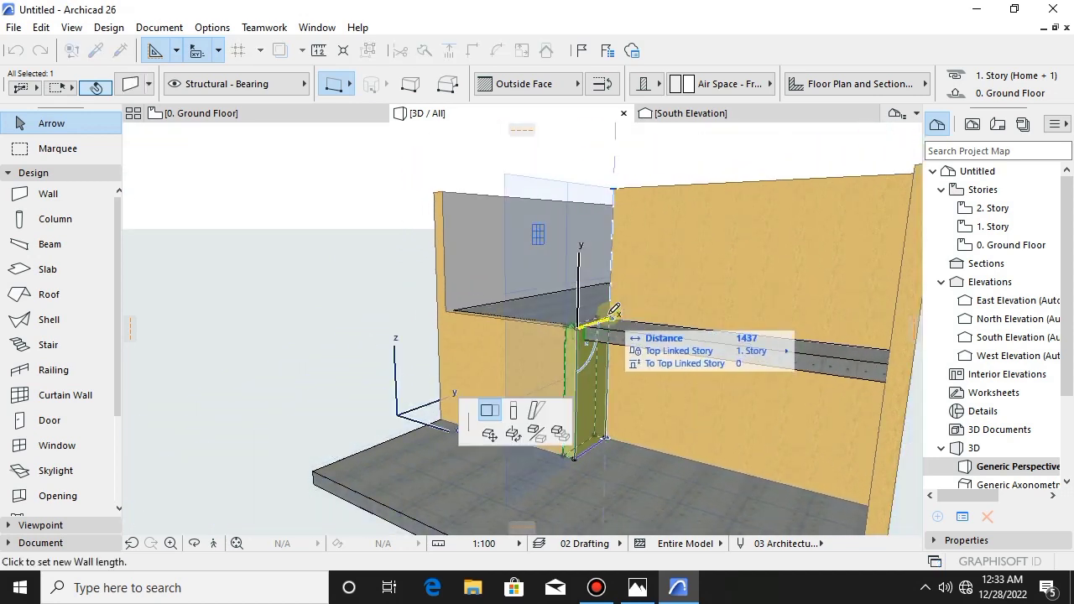
pyautogui.click(514, 411)
pyautogui.click(616, 180)
# - Delete the upper-floor left side wall
pyautogui.keyDown('shift'); pyautogui.moveTo(479, 297); pyautogui.dragTo(405, 353, button='middle'); pyautogui.keyUp('shift')
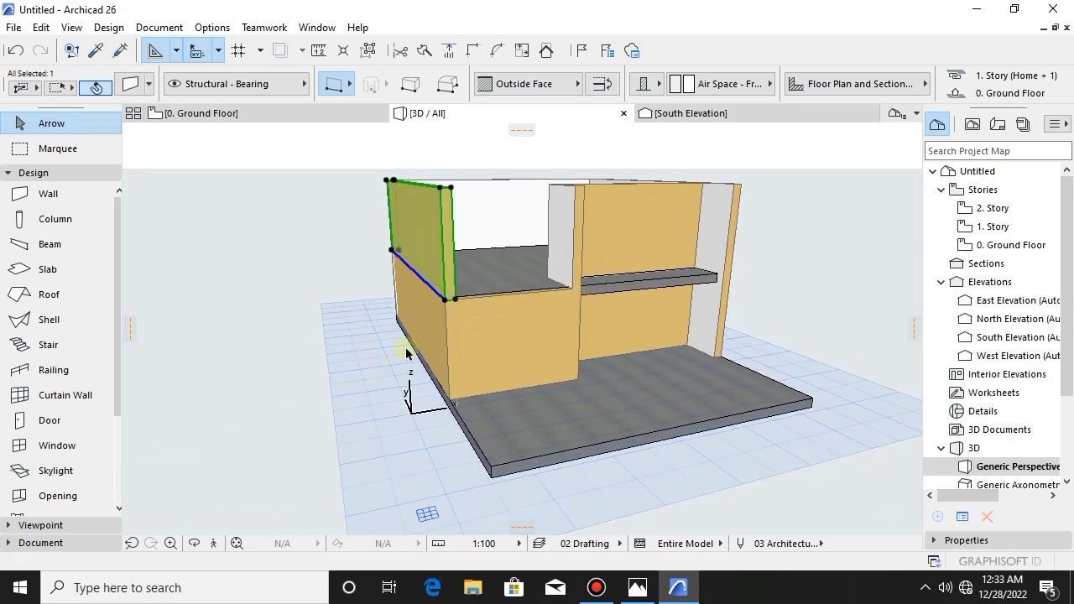
pyautogui.press('Delete')
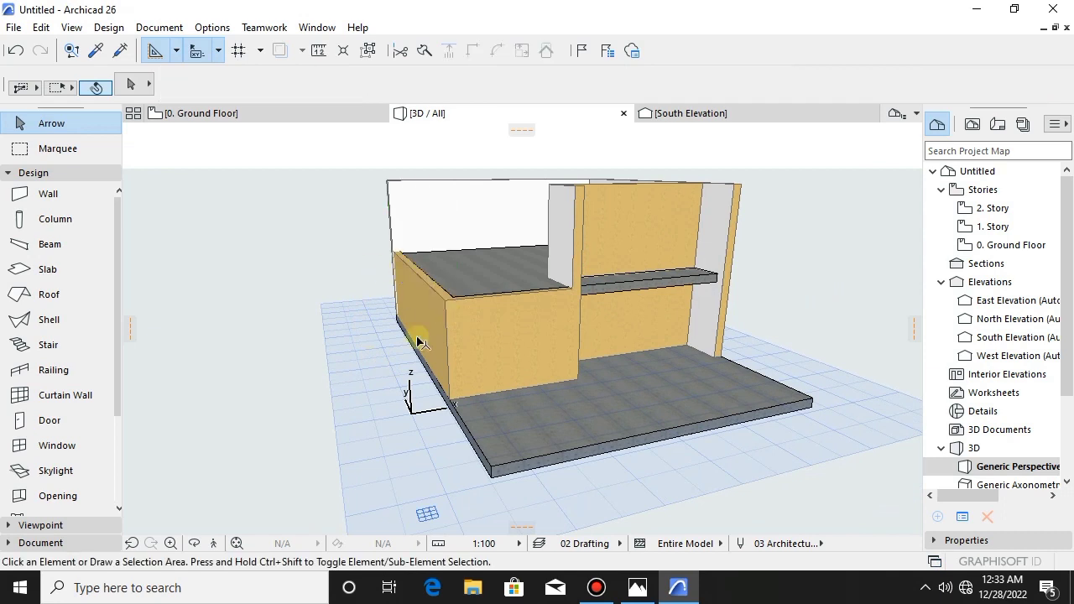
pyautogui.click(422, 339)
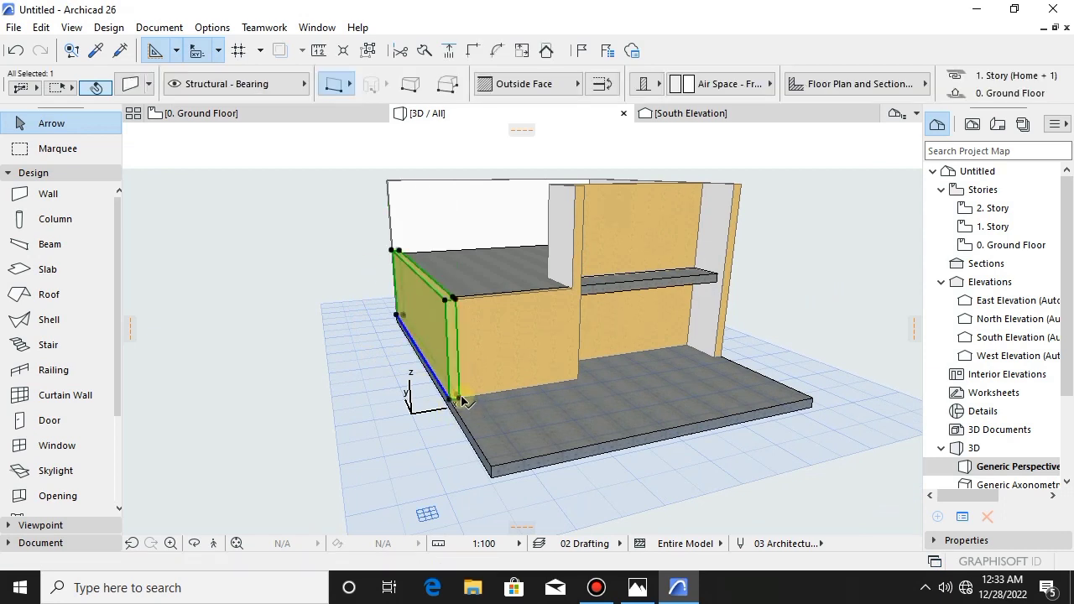
pyautogui.click(462, 404)
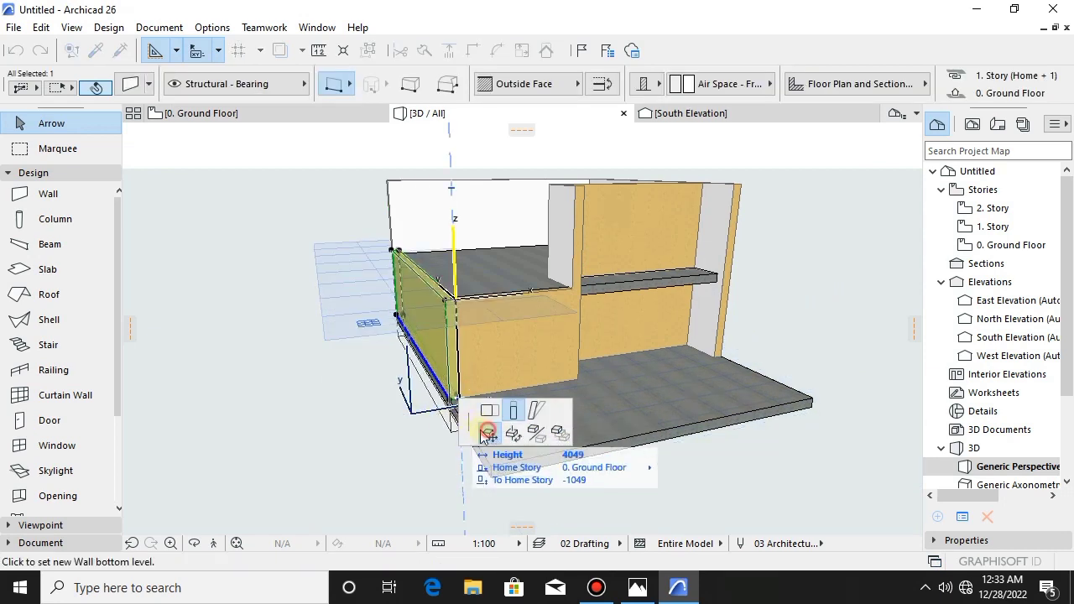
pyautogui.click(487, 432)
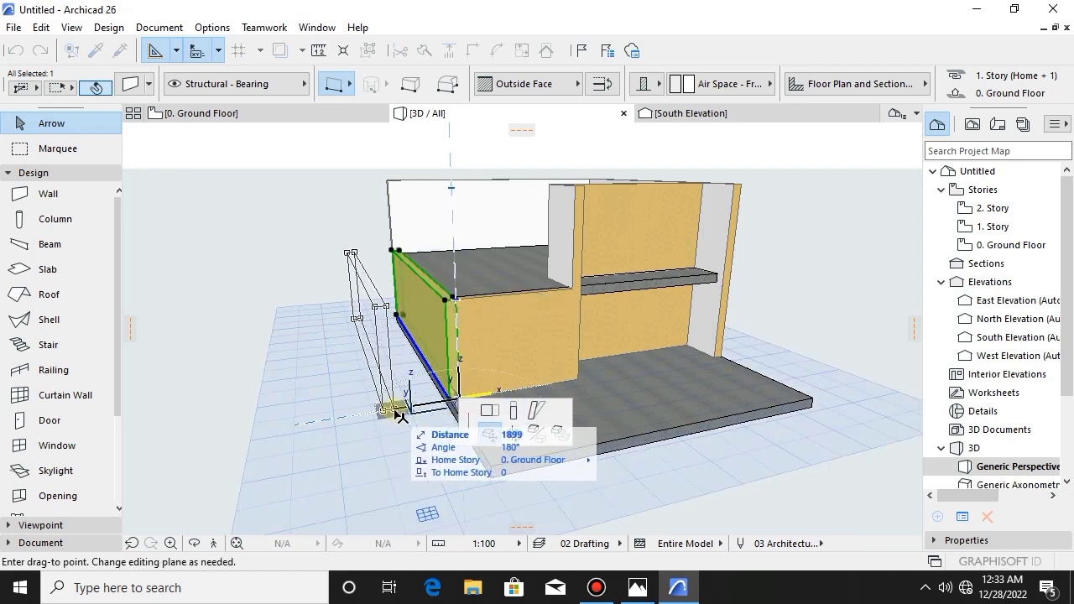
pyautogui.write('200')
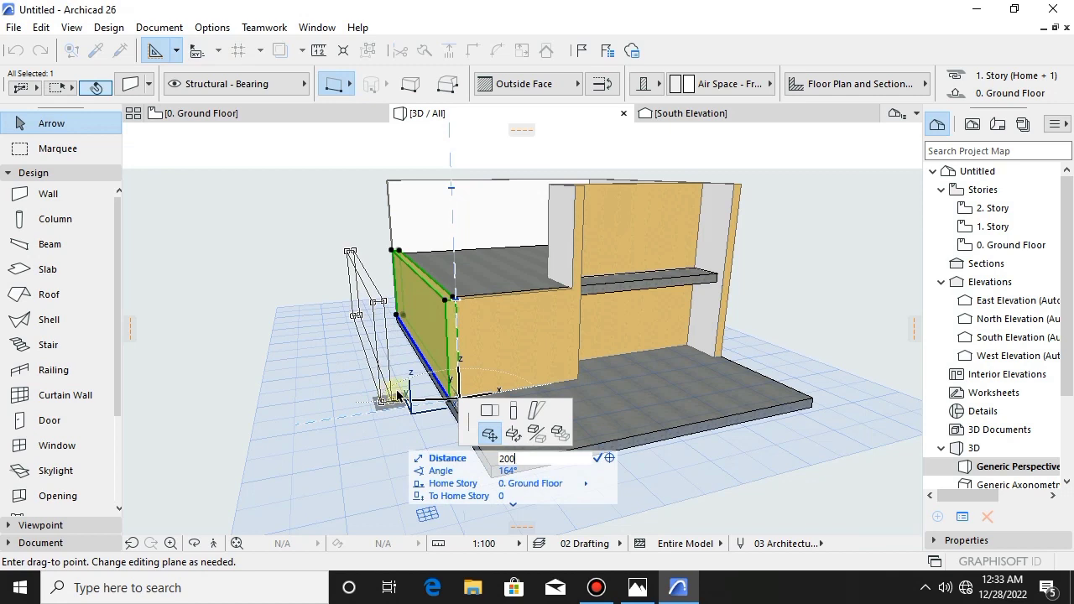
pyautogui.press('Return')
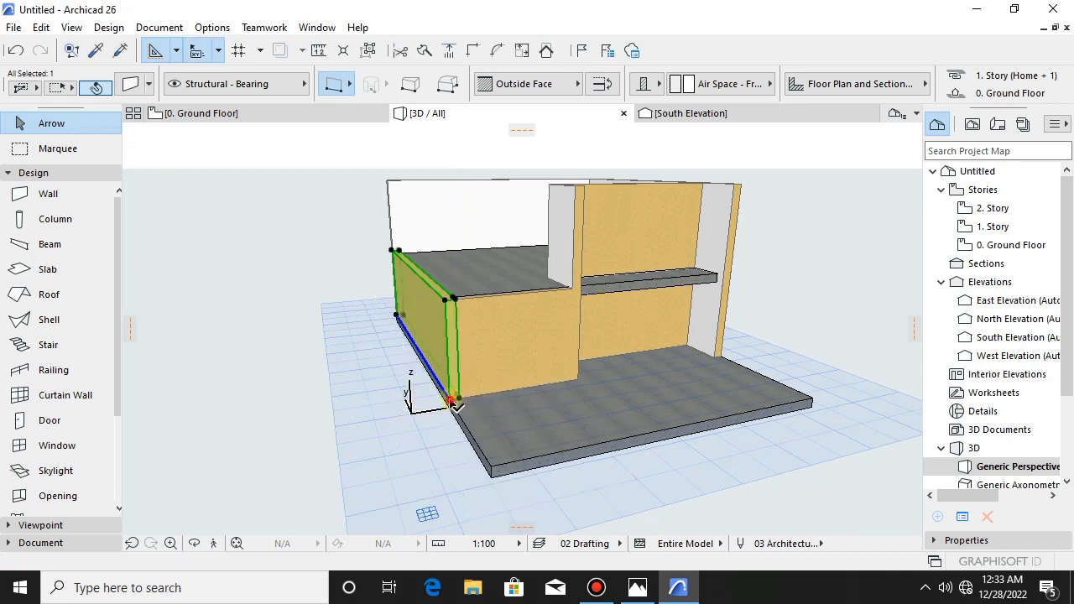
# - Move the ground-floor left side wall outward by 2500, straight away from the house
pyautogui.click(454, 405)
pyautogui.click(466, 393)
pyautogui.click(454, 405)
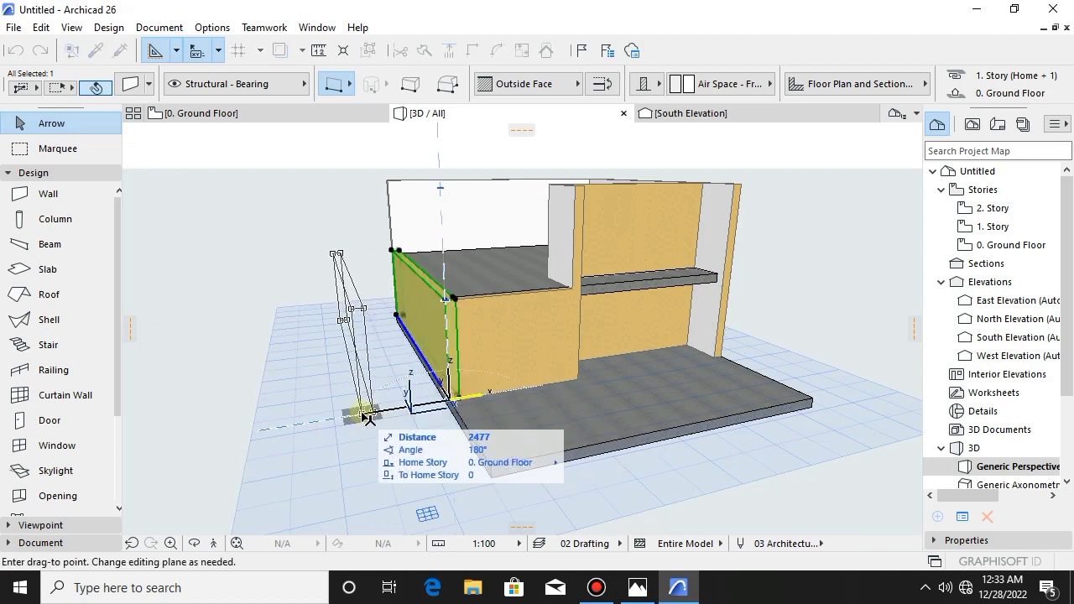
pyautogui.write('25')
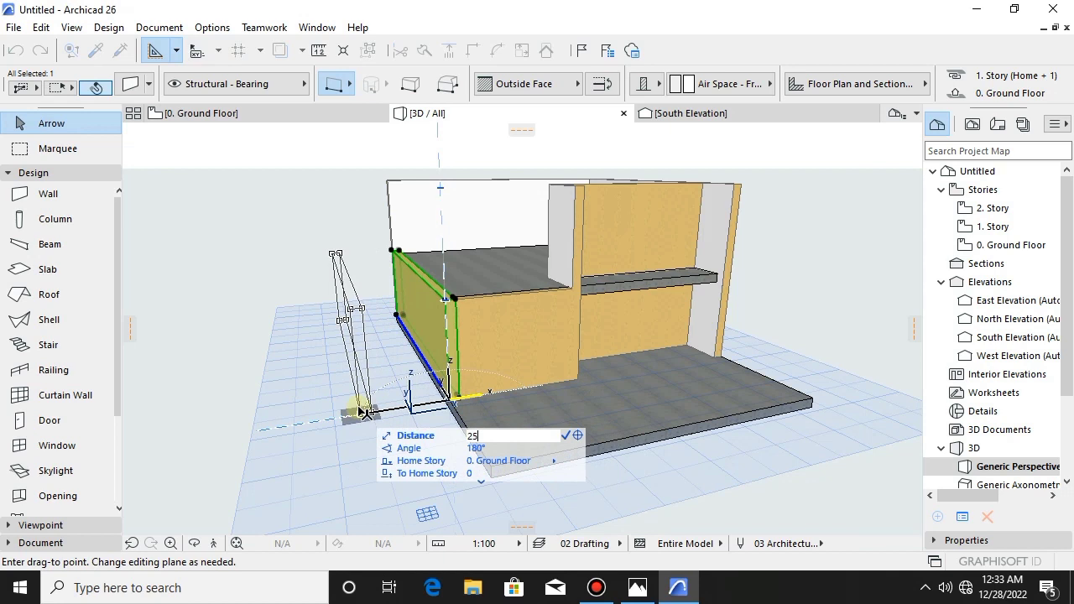
pyautogui.write('00')
pyautogui.press('Return')
# - Stretch the ground-floor partial front wall's left end out to the relocated left side wall
pyautogui.click(461, 383)
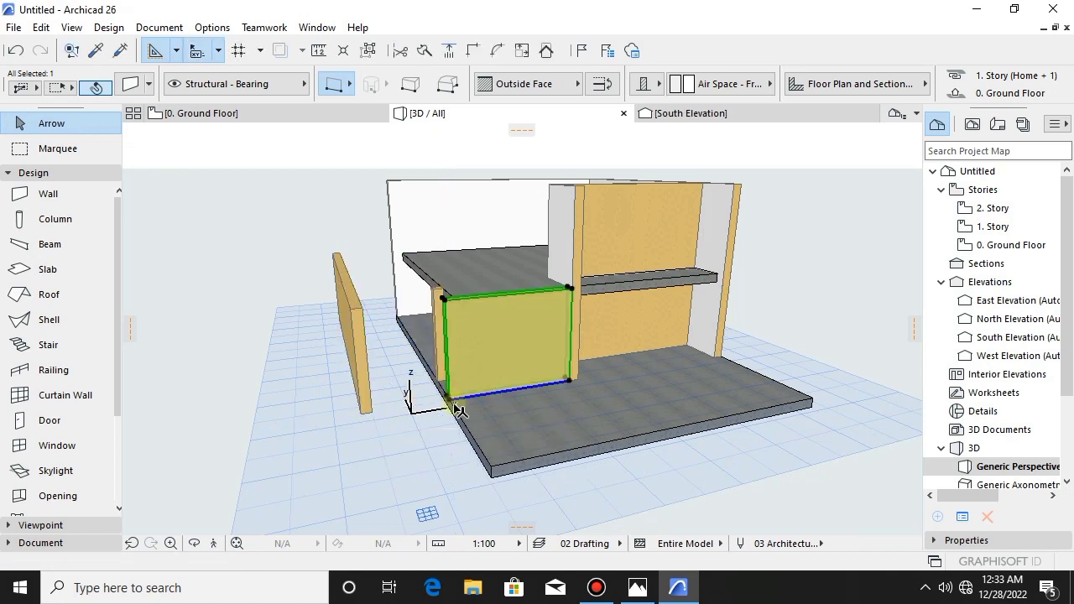
pyautogui.click(454, 405)
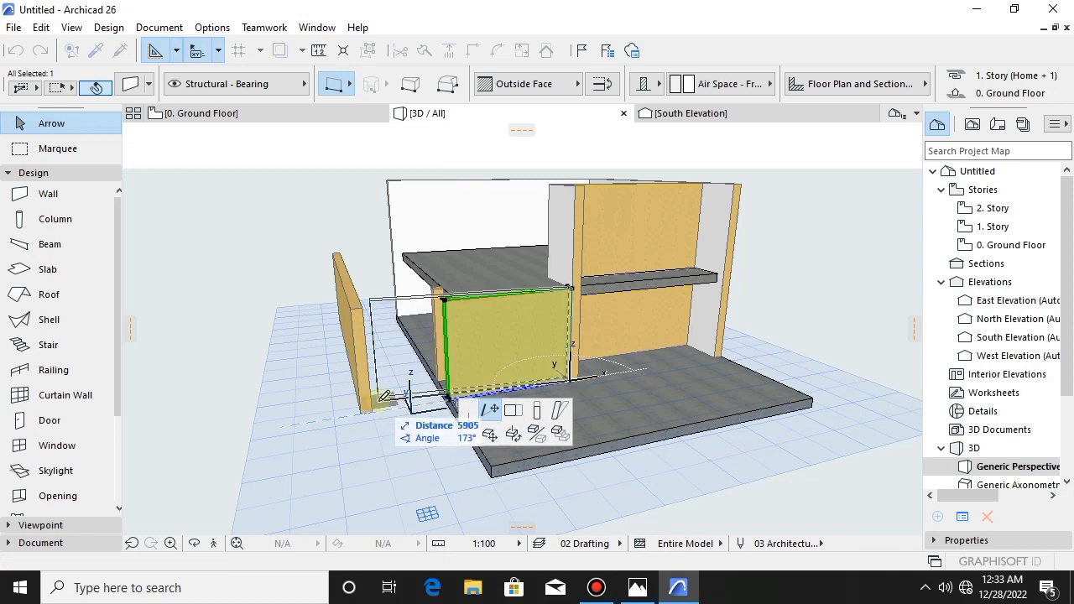
pyautogui.click(375, 410)
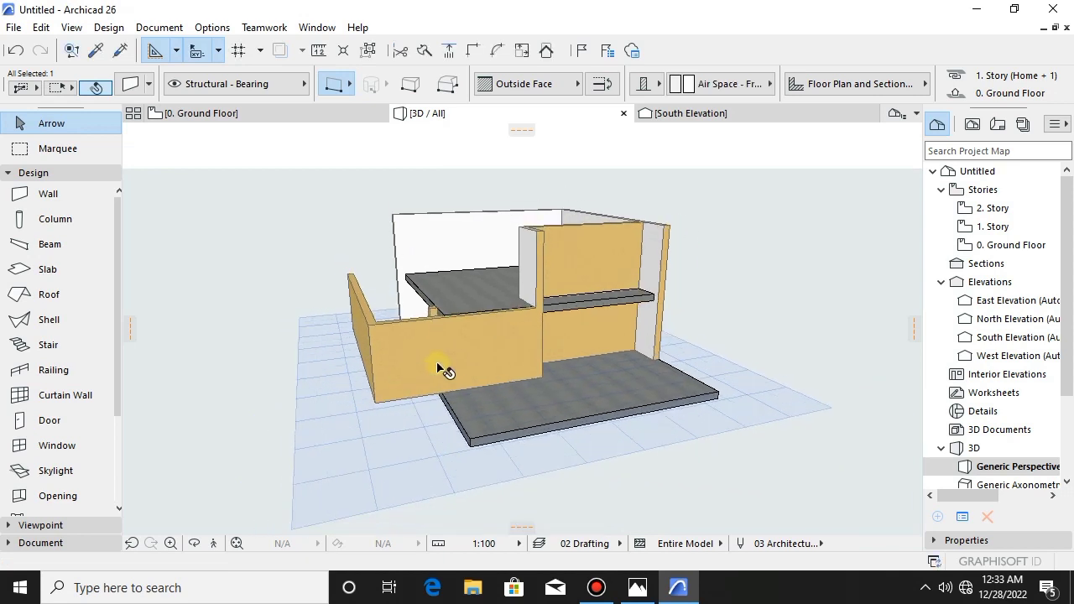
# - In the ground-floor plan, extend the rear wall's left end to the outer corner of the left side wall
pyautogui.keyDown('shift'); pyautogui.moveTo(479, 254); pyautogui.dragTo(425, 411, button='middle'); pyautogui.keyUp('shift')
pyautogui.click(239, 112)
pyautogui.scroll(-3, 366, 343)
pyautogui.scroll(3, 358, 216)
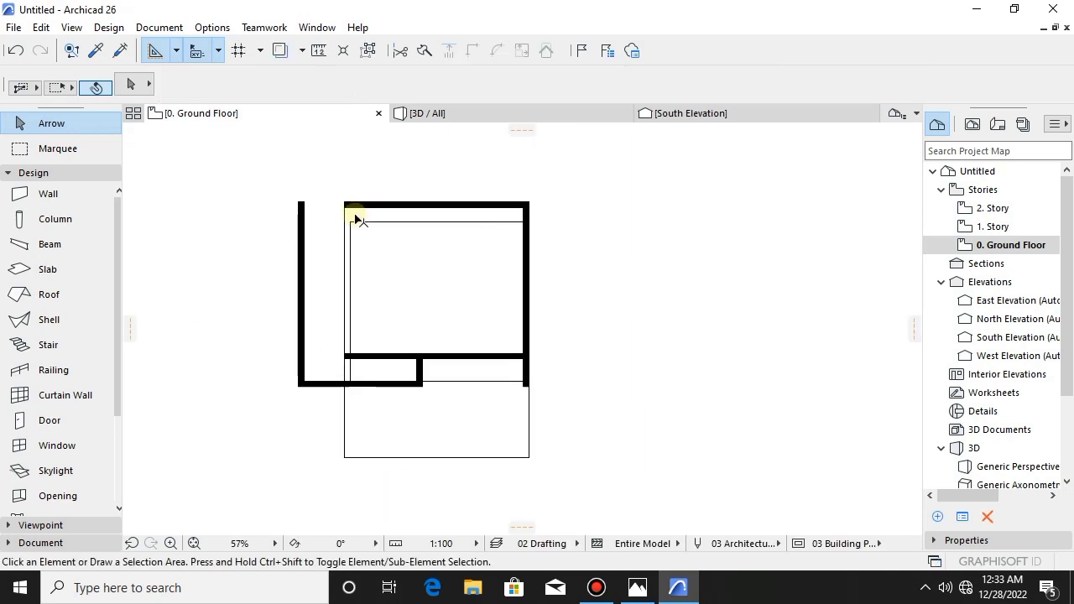
pyautogui.click(340, 199)
pyautogui.click(340, 199)
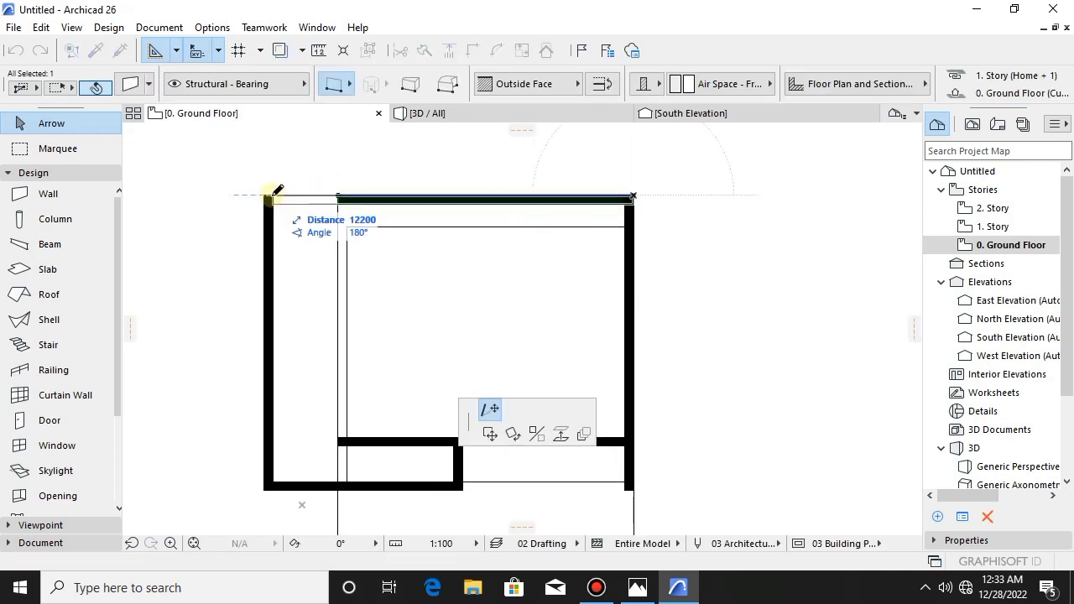
pyautogui.click(278, 193)
# - Add a rectangle to the ground slab from its front left corner to the outer rear corner of the left side wall
pyautogui.scroll(-2, 299, 400)
pyautogui.click(319, 458)
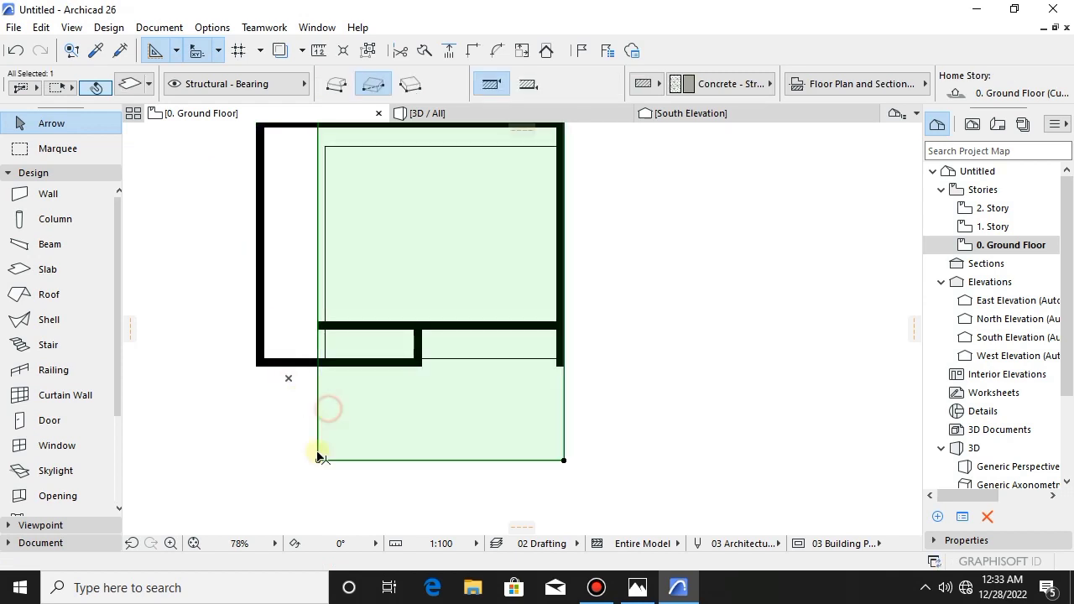
pyautogui.click(318, 461)
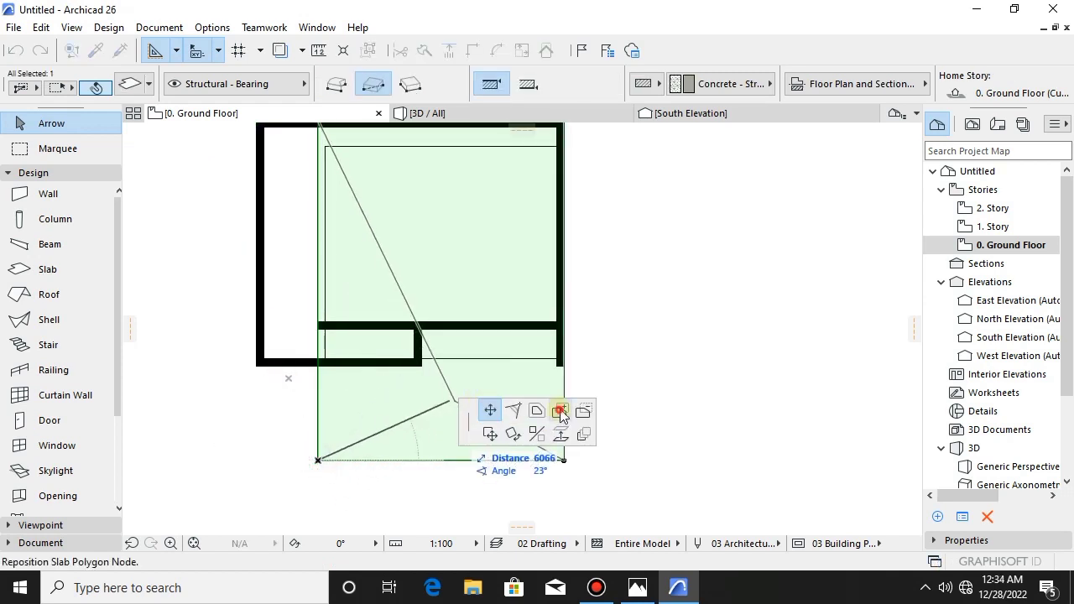
pyautogui.scroll(-2, 298, 394)
pyautogui.moveTo(292, 422); pyautogui.dragTo(367, 487, button='middle')
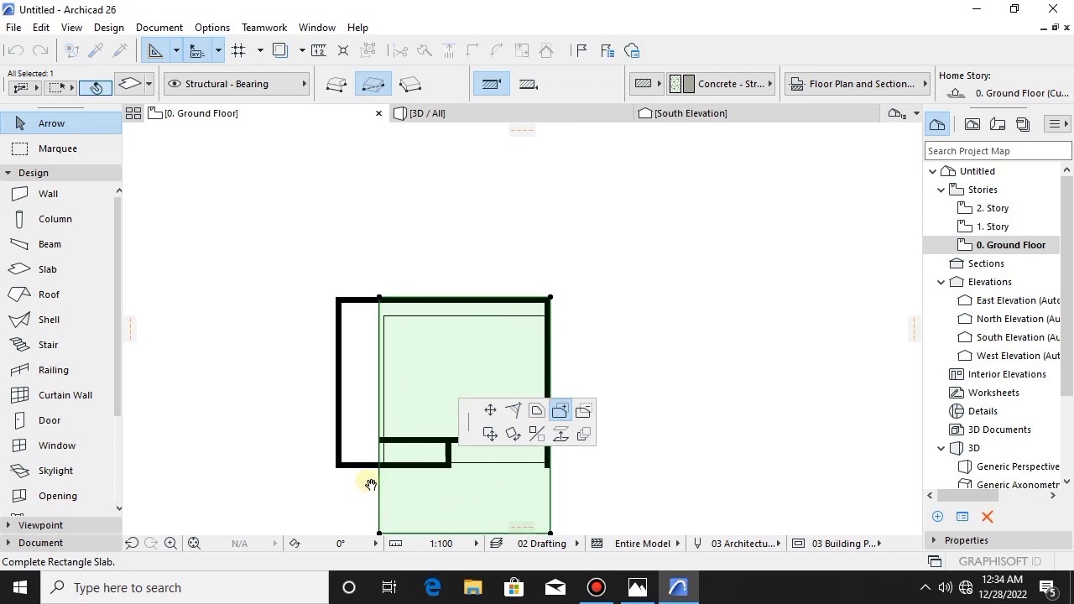
pyautogui.click(344, 298)
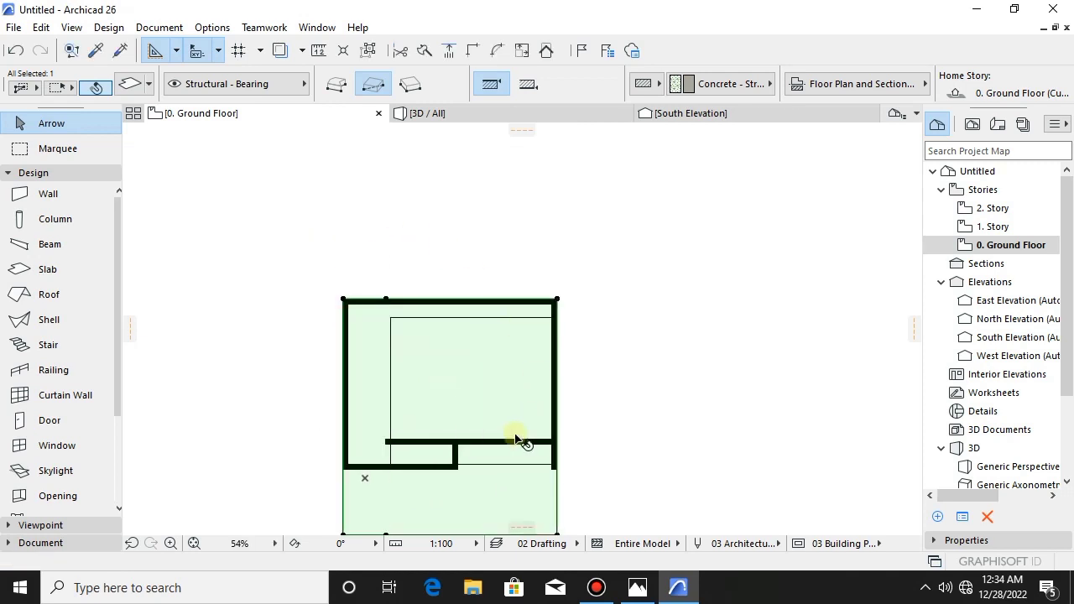
# - Extend the upper slab to the inner faces of the left side wall and the rear wall with two added rectangles
pyautogui.click(454, 380)
pyautogui.click(392, 466)
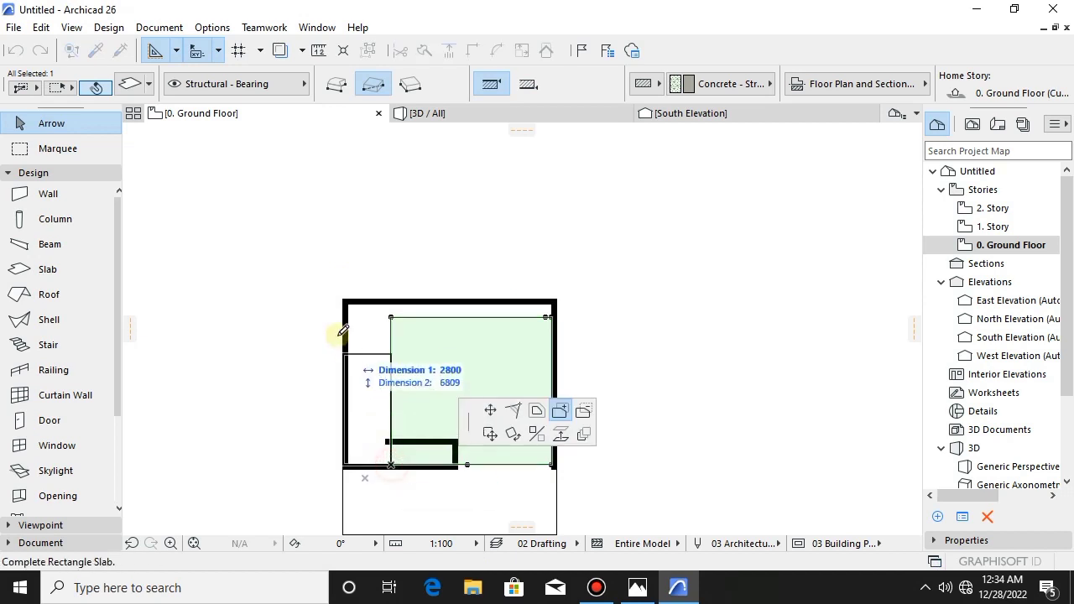
pyautogui.click(350, 300)
pyautogui.click(349, 301)
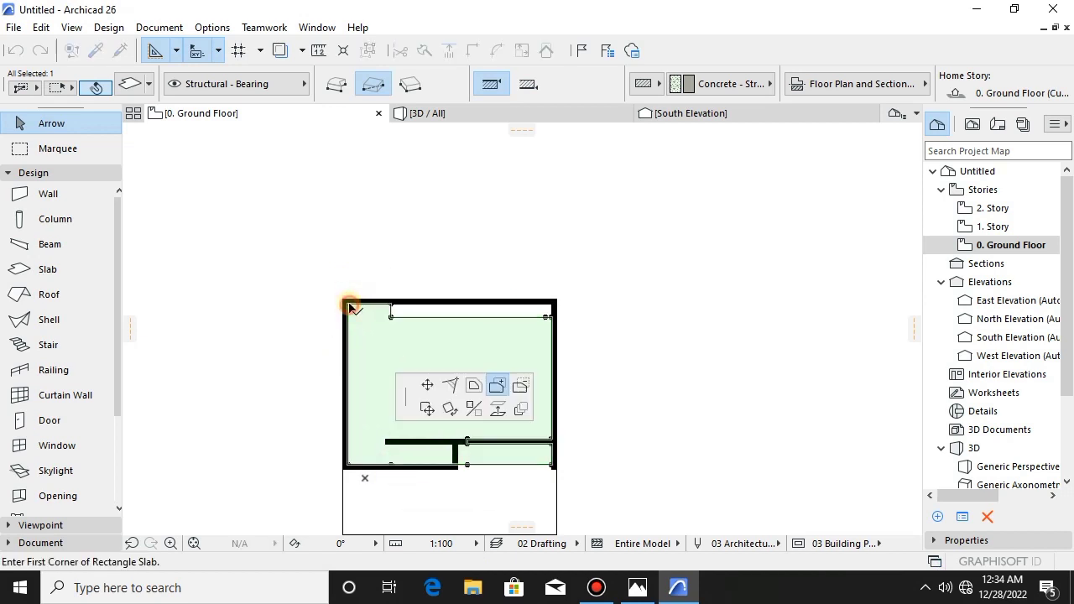
pyautogui.click(558, 353)
pyautogui.click(521, 205)
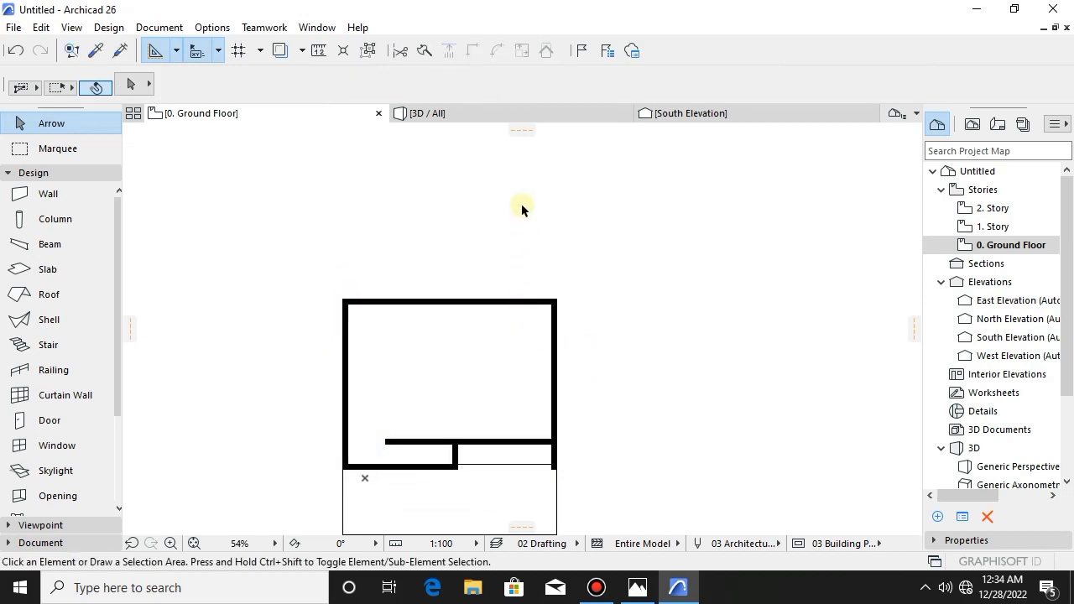
# - In the 3D view, set the door defaults to Overhead Garage Door 26, 4500 by 2100, with the sill at 0
pyautogui.click(492, 117)
pyautogui.keyDown('shift'); pyautogui.moveTo(537, 443); pyautogui.dragTo(434, 252, button='middle'); pyautogui.keyUp('shift')
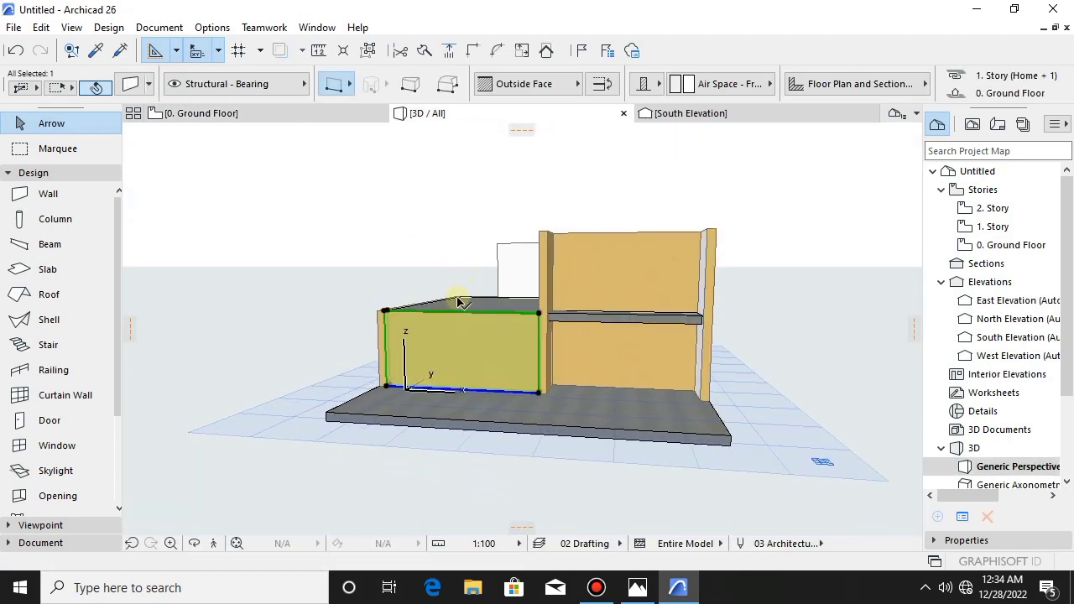
pyautogui.scroll(2, 530, 372)
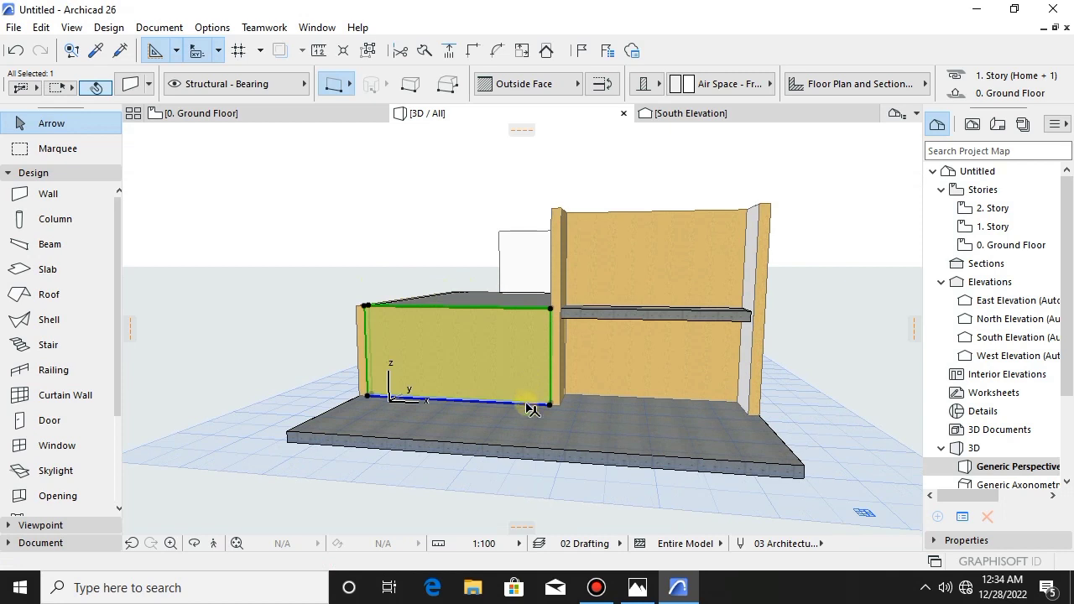
pyautogui.keyDown('shift'); pyautogui.moveTo(518, 408); pyautogui.dragTo(596, 410, button='middle'); pyautogui.keyUp('shift')
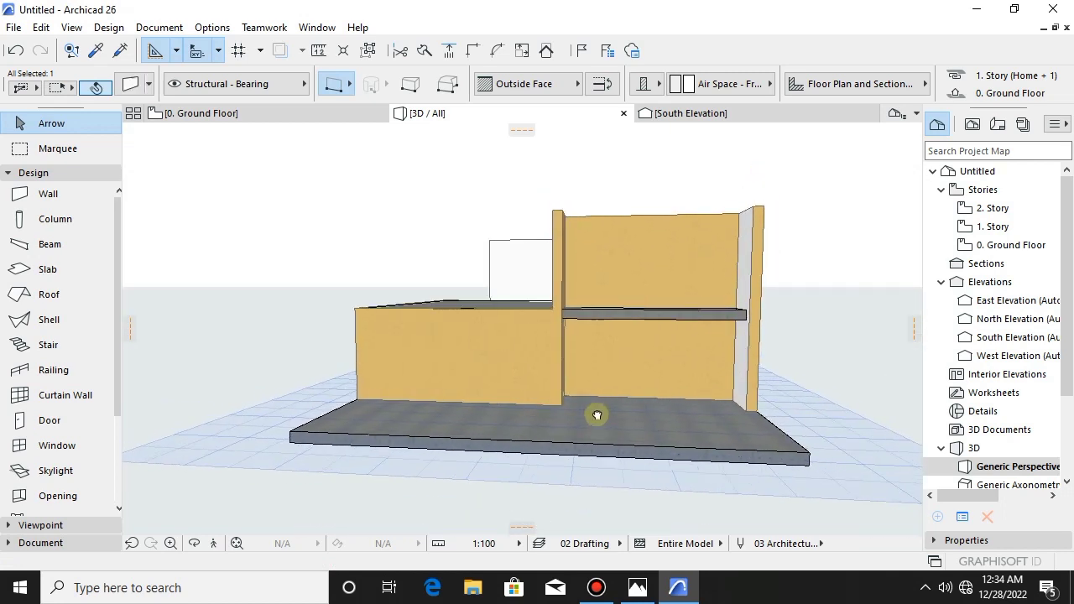
pyautogui.click(132, 364)
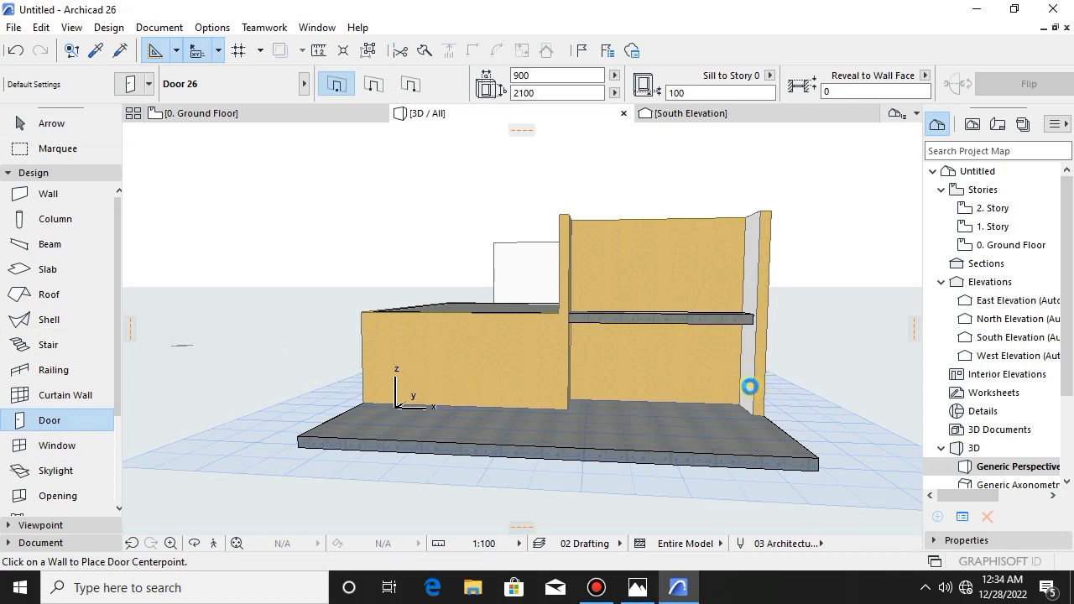
pyautogui.hotkey('ctrl', 't')
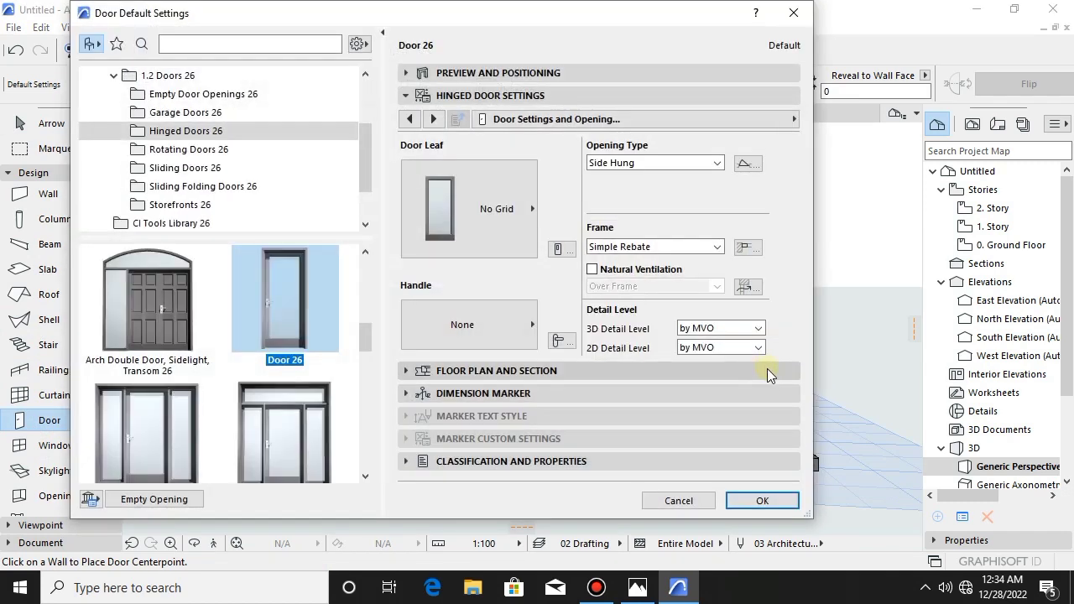
pyautogui.scroll(-5, 200, 405)
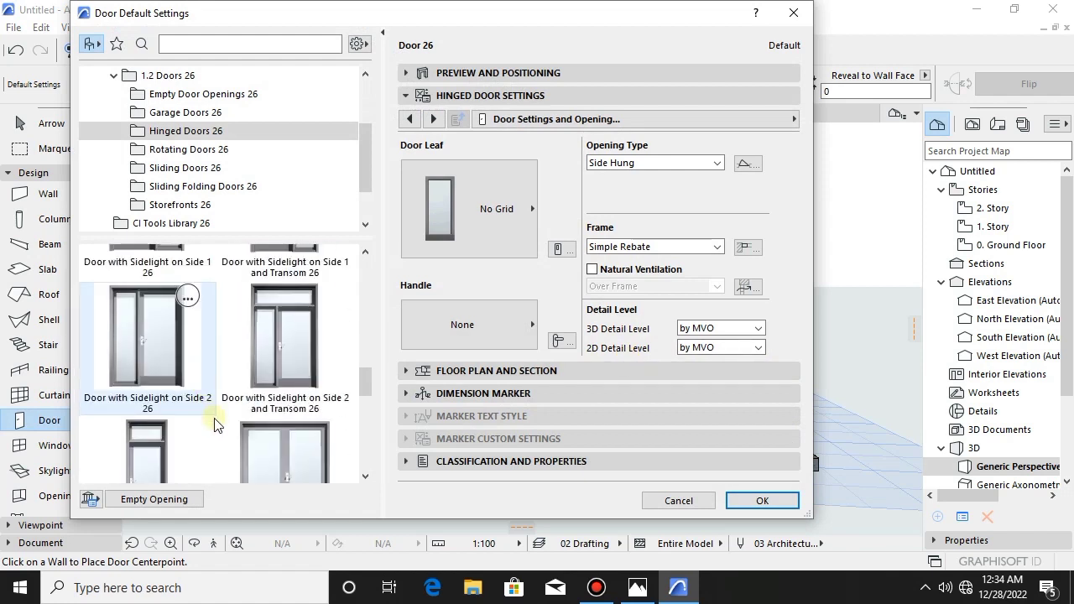
pyautogui.click(184, 112)
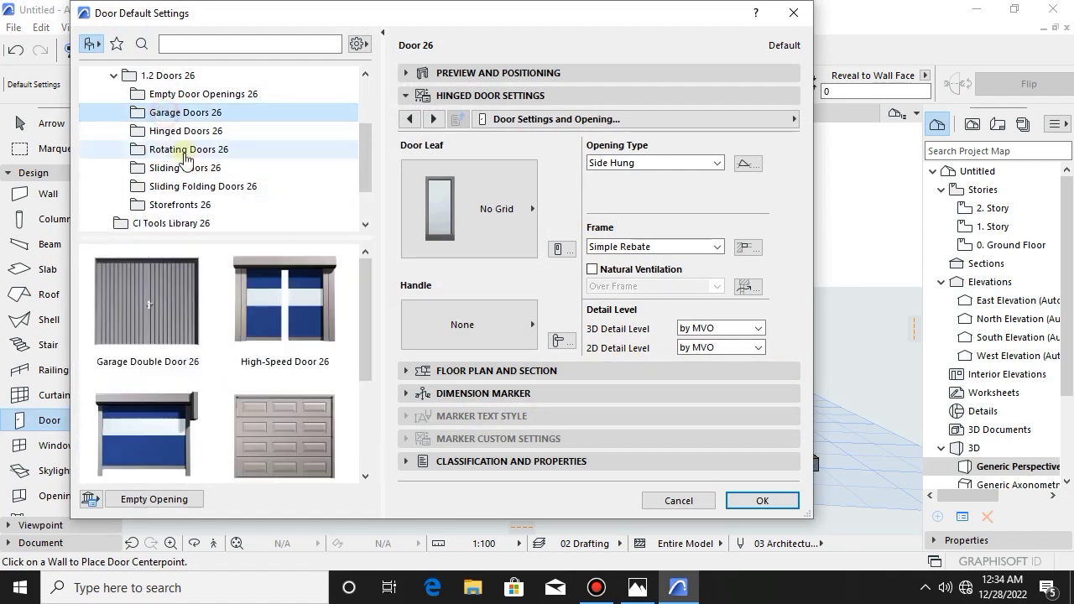
pyautogui.click(279, 426)
pyautogui.click(503, 73)
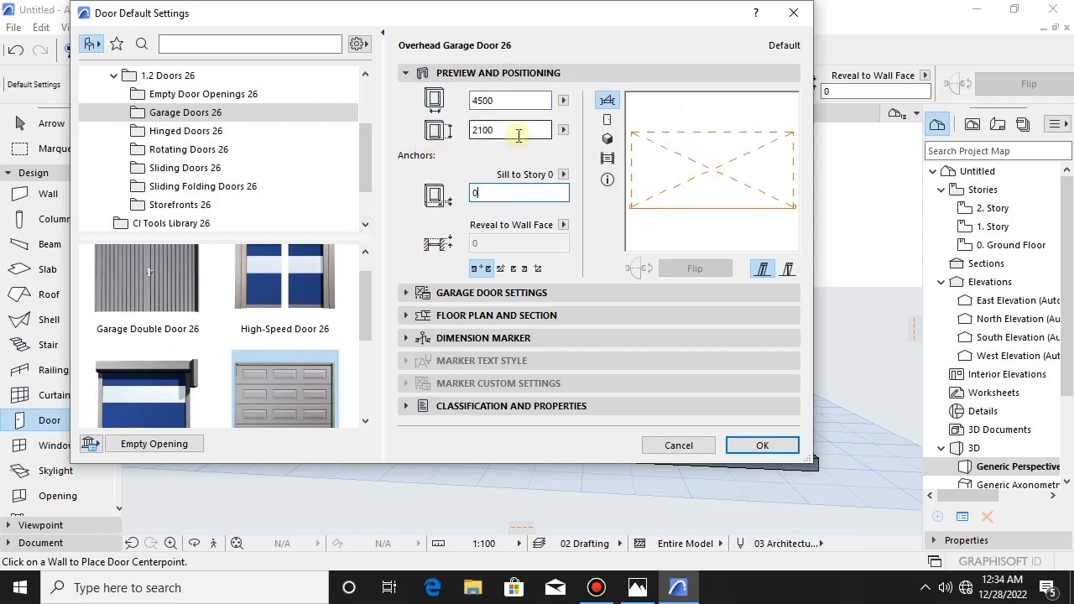
# - Override the garage door's line types, pens and cut attributes, using symbol line pen 1 and a black cut line pen
pyautogui.click(487, 314)
pyautogui.click(691, 191)
pyautogui.click(690, 207)
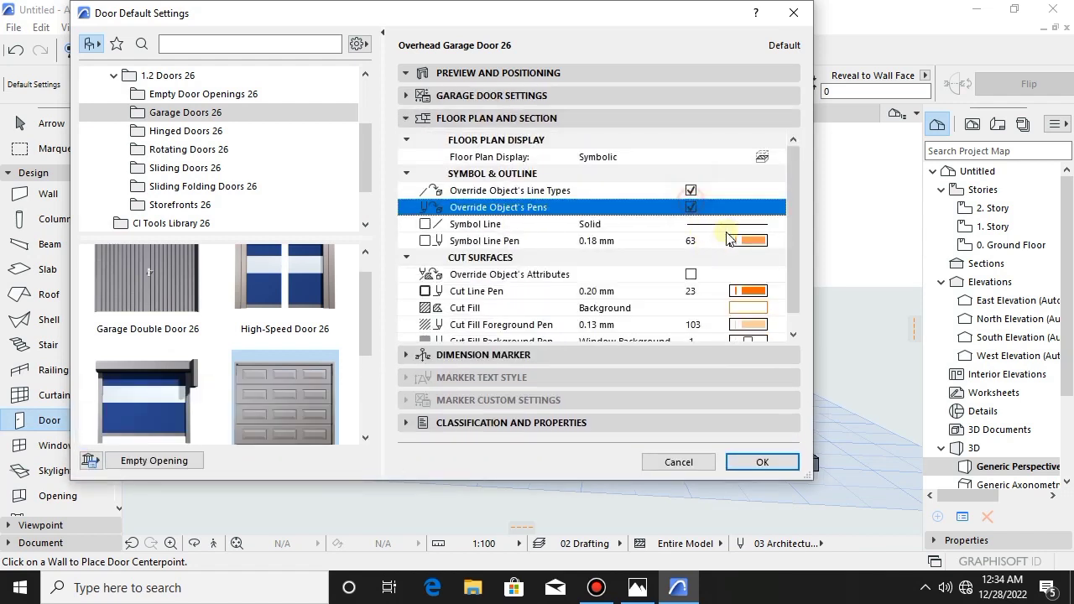
pyautogui.click(730, 241)
pyautogui.click(487, 273)
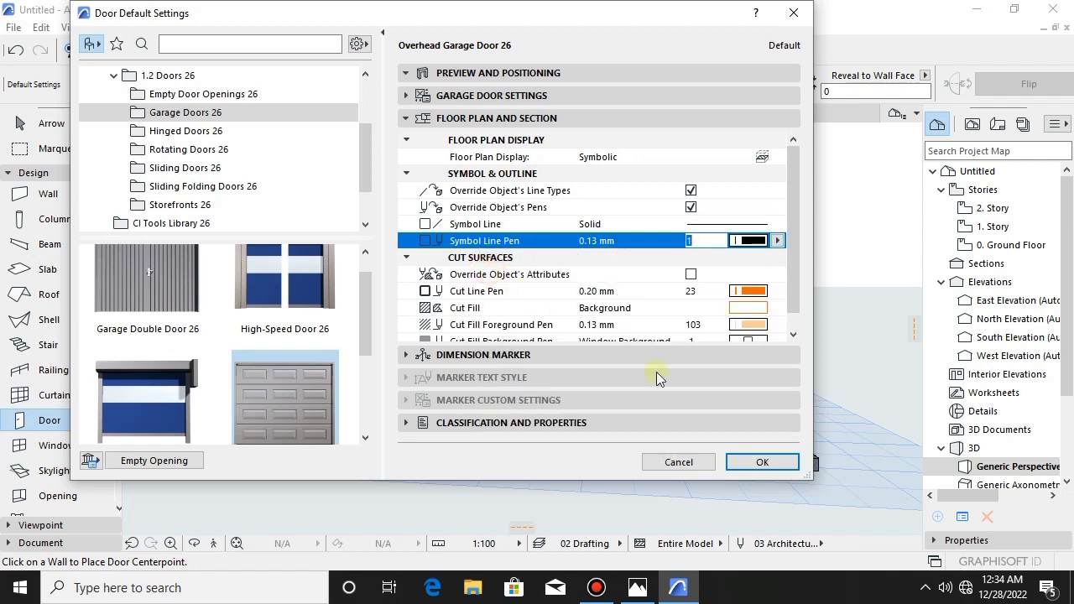
pyautogui.click(691, 274)
pyautogui.click(690, 291)
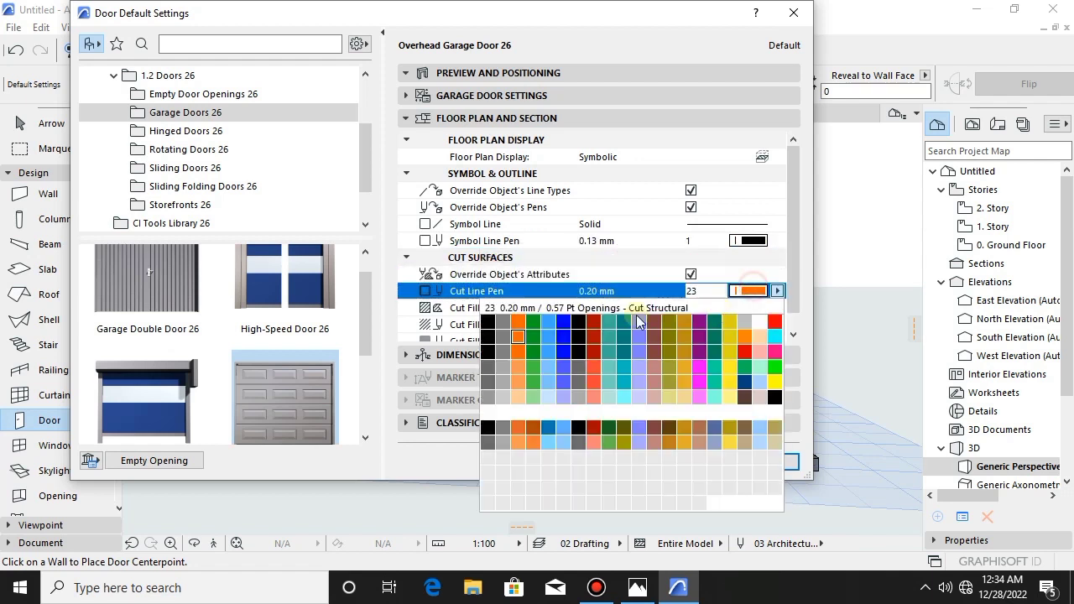
pyautogui.click(489, 325)
pyautogui.click(749, 462)
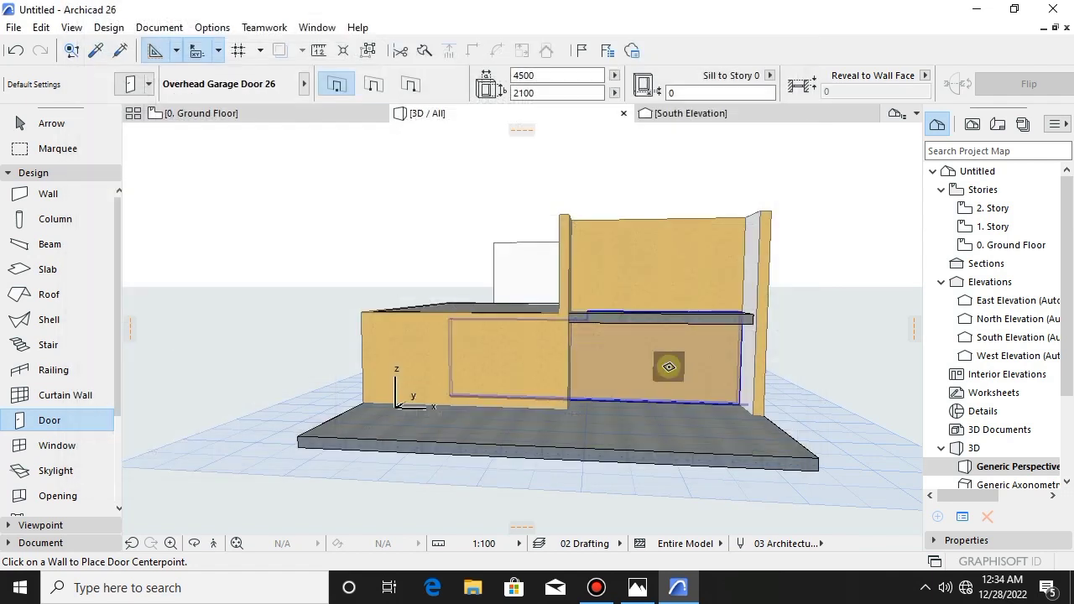
# - Place the garage door in the recessed ground-floor front wall beneath the projecting slab
pyautogui.click(656, 356)
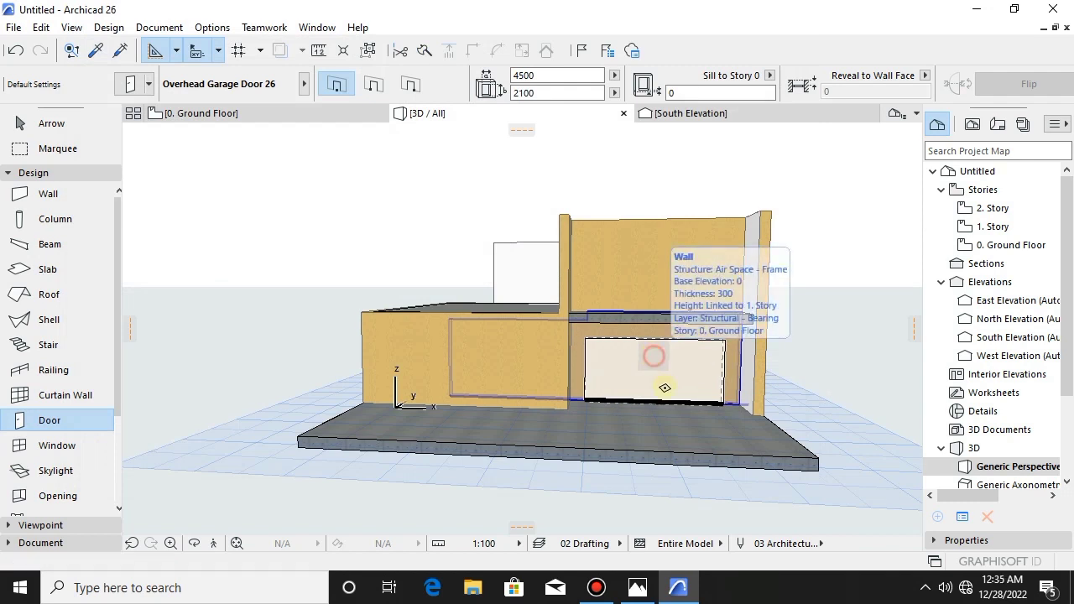
pyautogui.click(669, 484)
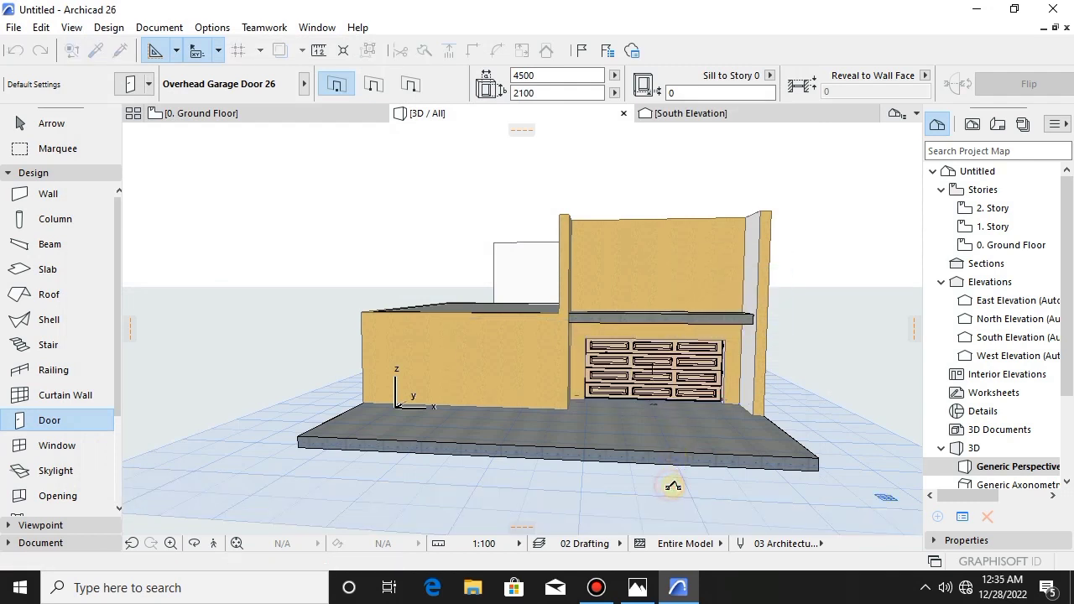
pyautogui.click(72, 122)
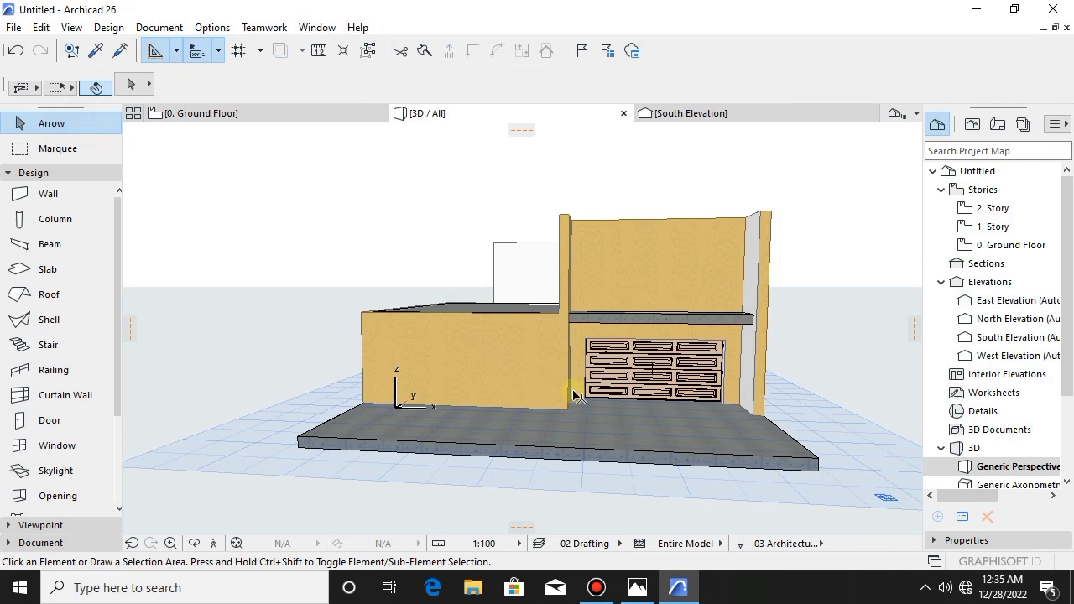
# - Raise the left wing's front and side walls by one full story through their top offset from 1. Story
pyautogui.keyDown('shift'); pyautogui.moveTo(668, 387); pyautogui.dragTo(566, 453, button='middle'); pyautogui.keyUp('shift')
pyautogui.click(541, 386)
pyautogui.keyDown('shift'); pyautogui.moveTo(582, 297); pyautogui.dragTo(436, 359, button='middle'); pyautogui.keyUp('shift')
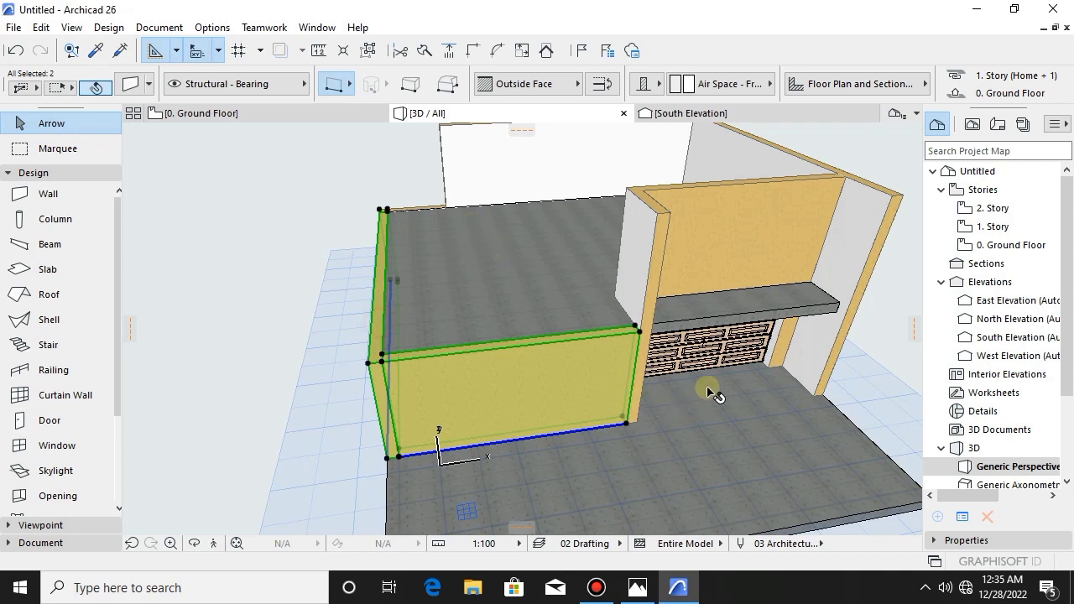
pyautogui.hotkey('ctrl', 't')
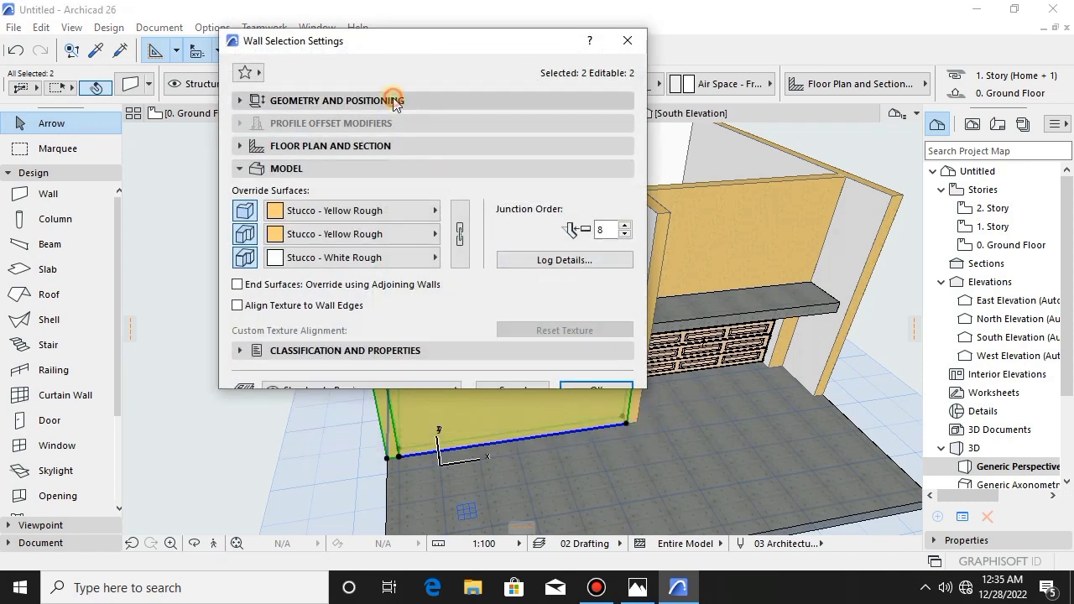
pyautogui.click(391, 100)
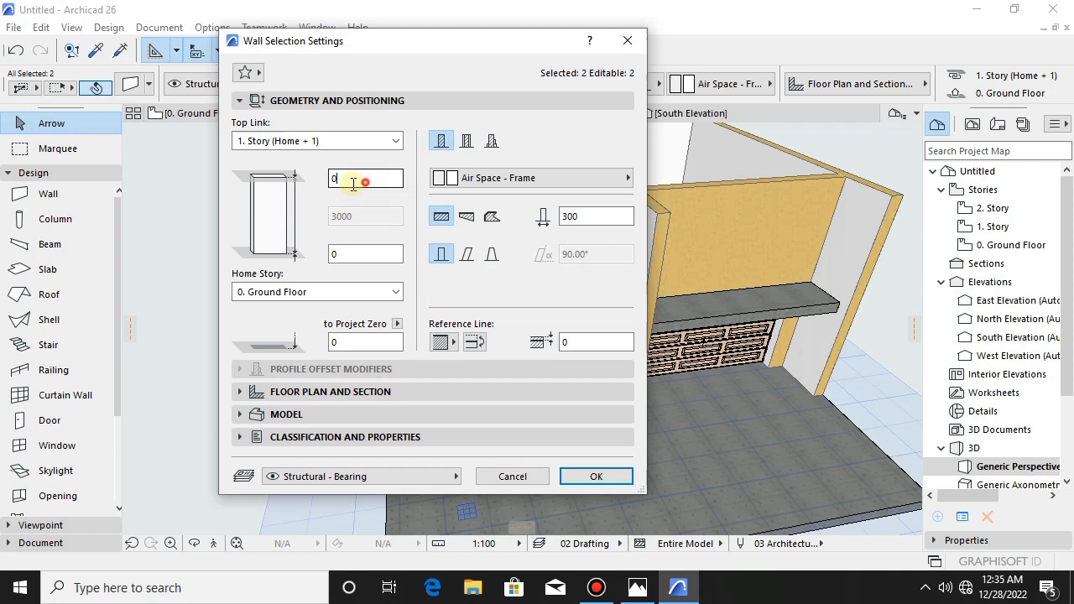
pyautogui.write('30')
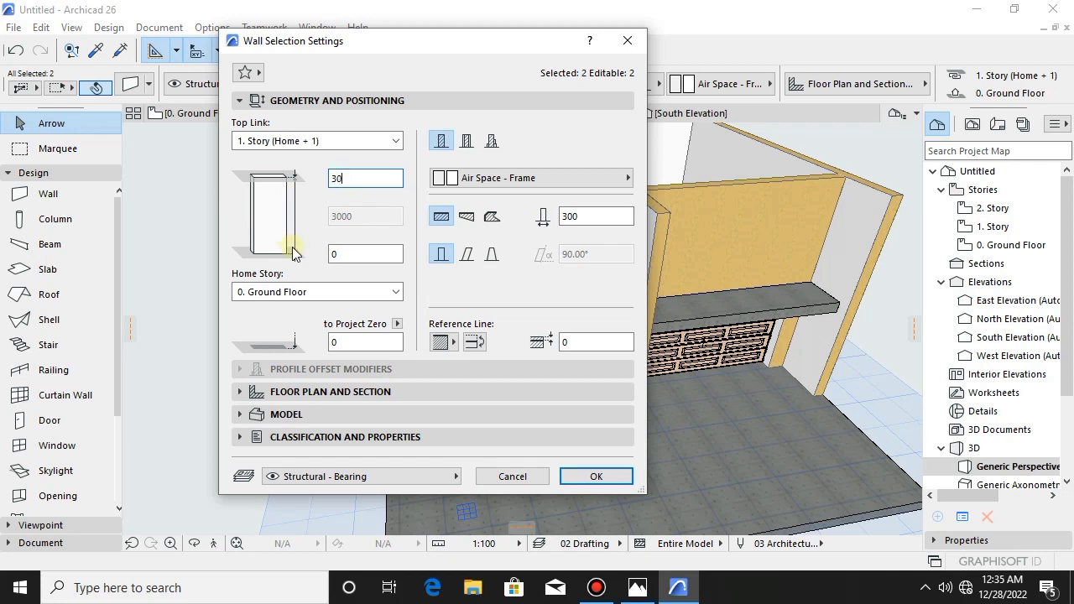
pyautogui.click(606, 475)
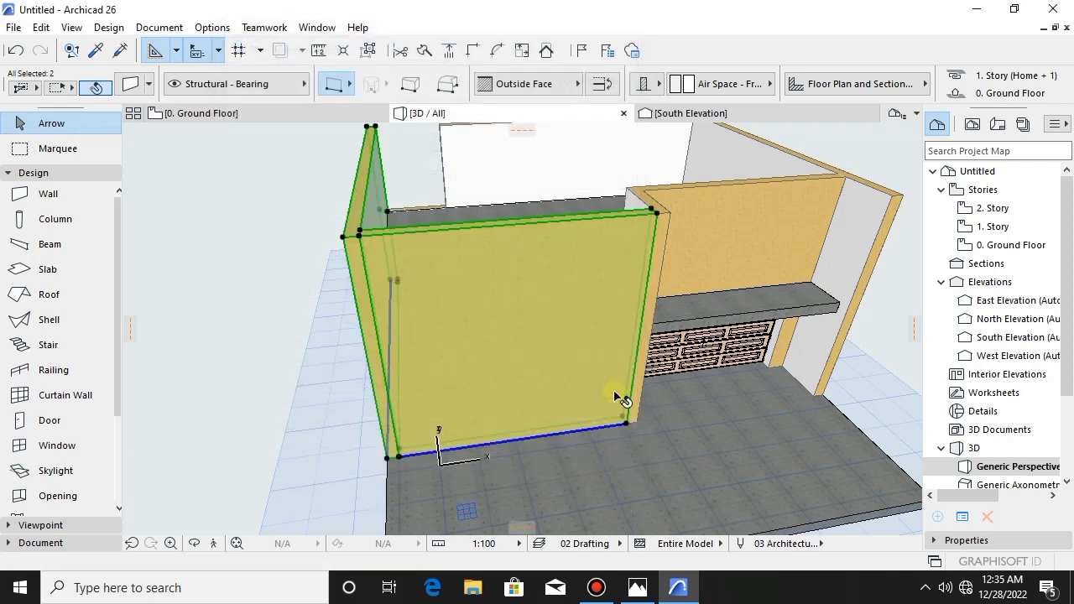
pyautogui.press('Escape')
# - Stretch the upper-floor rear wall to the outer corner of the raised left side wall
pyautogui.scroll(-2, 611, 355)
pyautogui.keyDown('shift'); pyautogui.moveTo(593, 333); pyautogui.dragTo(780, 244, button='middle'); pyautogui.keyUp('shift')
pyautogui.keyDown('shift'); pyautogui.moveTo(400, 309); pyautogui.dragTo(901, 433, button='middle'); pyautogui.keyUp('shift')
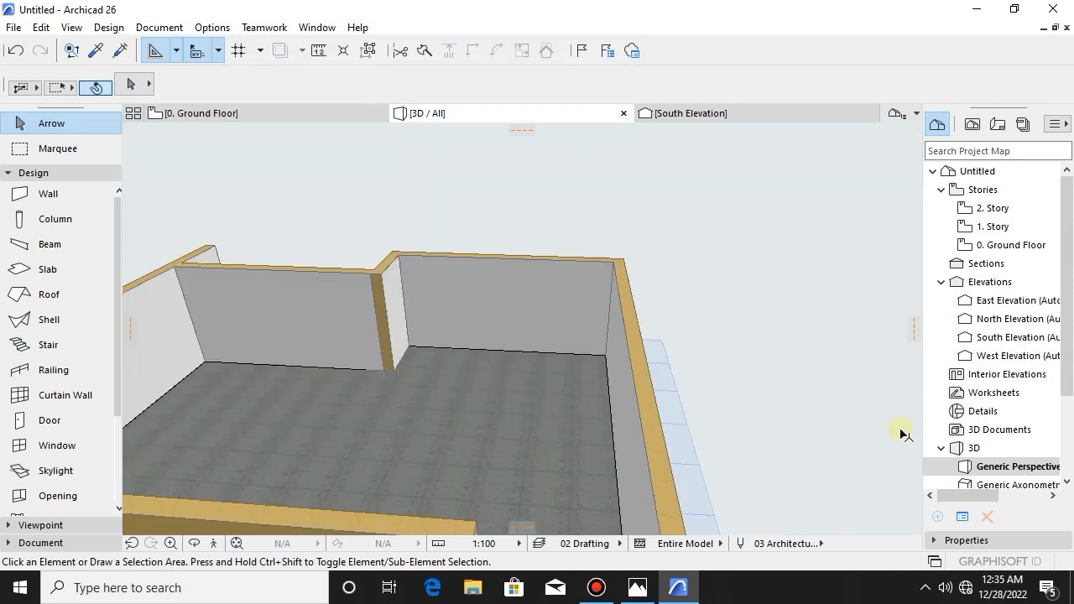
pyautogui.scroll(-2, 515, 273)
pyautogui.moveTo(503, 470); pyautogui.dragTo(464, 359, button='middle')
pyautogui.click(466, 358)
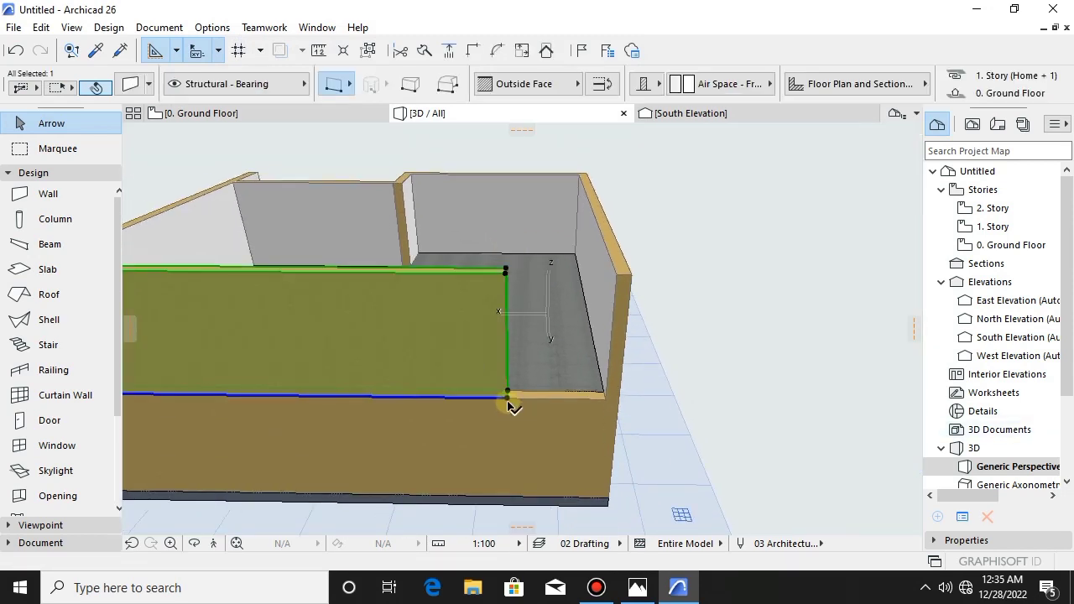
pyautogui.click(508, 395)
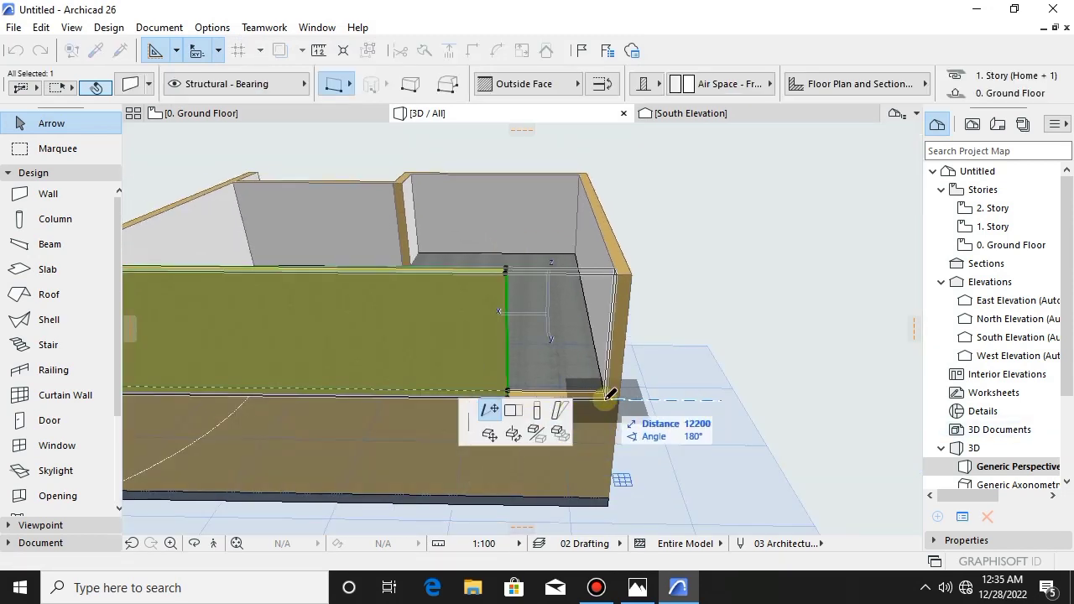
pyautogui.click(605, 400)
pyautogui.scroll(-2, 646, 401)
pyautogui.keyDown('shift'); pyautogui.moveTo(647, 403); pyautogui.dragTo(273, 379, button='middle'); pyautogui.keyUp('shift')
pyautogui.keyDown('shift'); pyautogui.moveTo(491, 422); pyautogui.dragTo(501, 375, button='middle'); pyautogui.keyUp('shift')
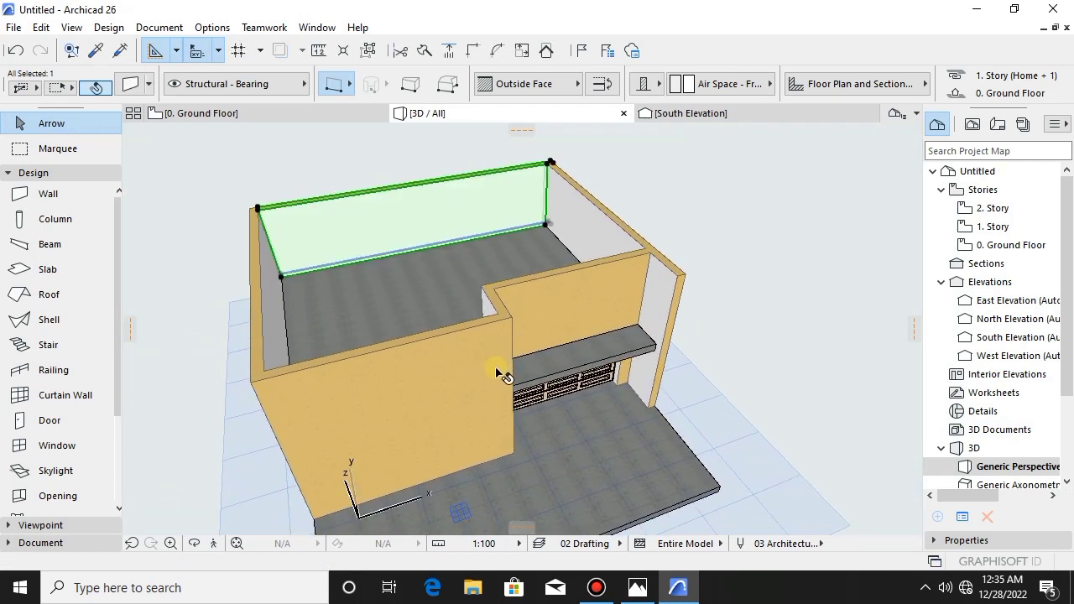
pyautogui.press('Escape')
pyautogui.moveTo(420, 388)
pyautogui.keyDown('shift'); pyautogui.mouseDown(button='middle')
pyautogui.moveTo(453, 316)
pyautogui.moveTo(468, 331)
pyautogui.moveTo(347, 355)
pyautogui.moveTo(460, 345)
pyautogui.moveTo(431, 383)
pyautogui.moveTo(410, 350)
pyautogui.moveTo(412, 369)
pyautogui.mouseUp(button='middle'); pyautogui.keyUp('shift')
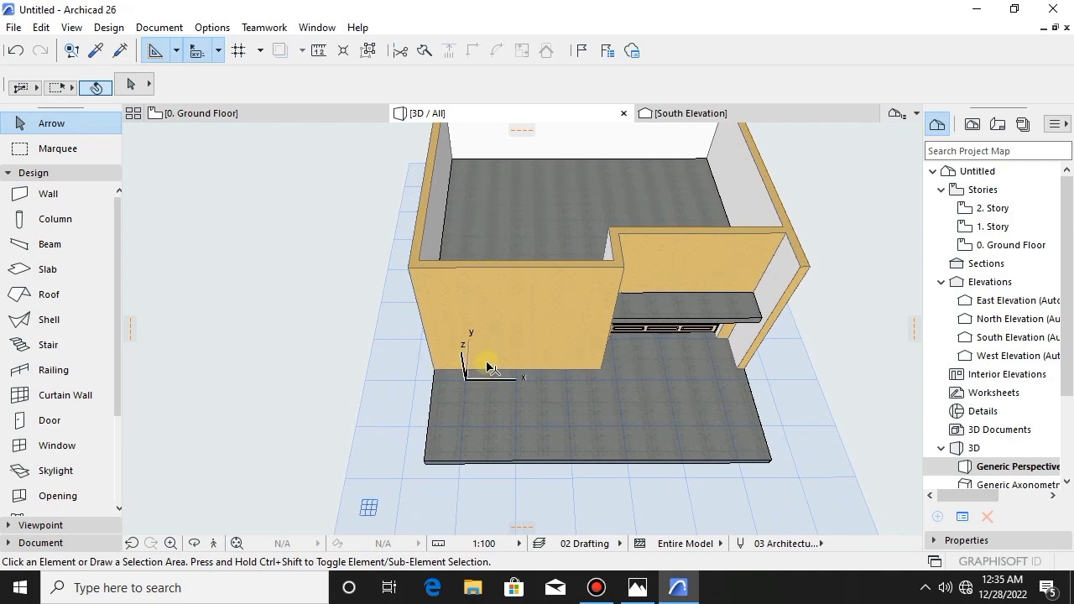
pyautogui.keyDown('shift'); pyautogui.moveTo(515, 312); pyautogui.dragTo(631, 334, button='middle'); pyautogui.keyUp('shift')
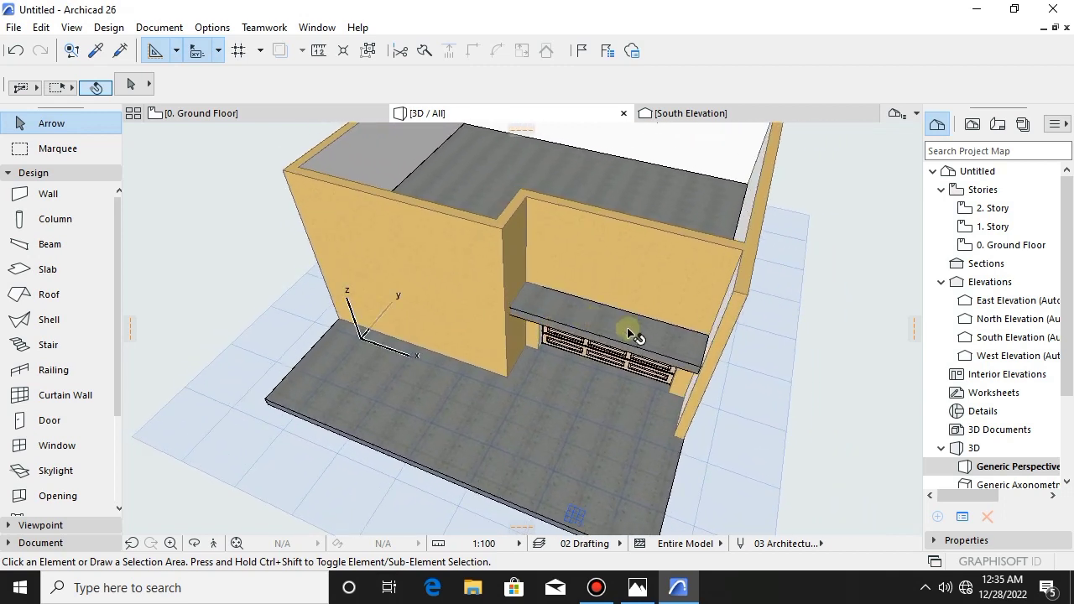
pyautogui.click(622, 340)
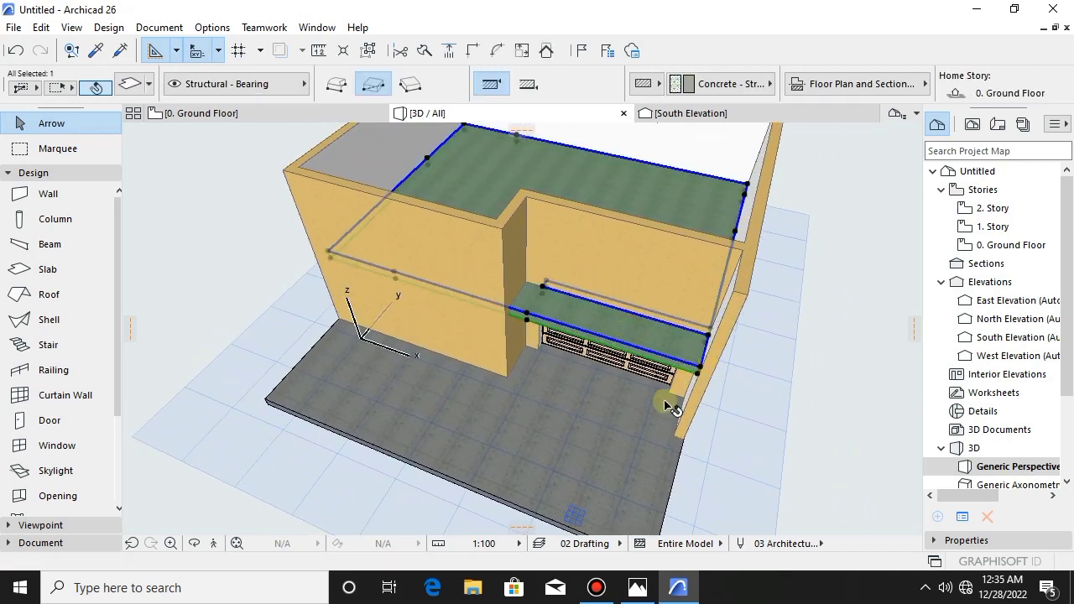
pyautogui.press('Escape')
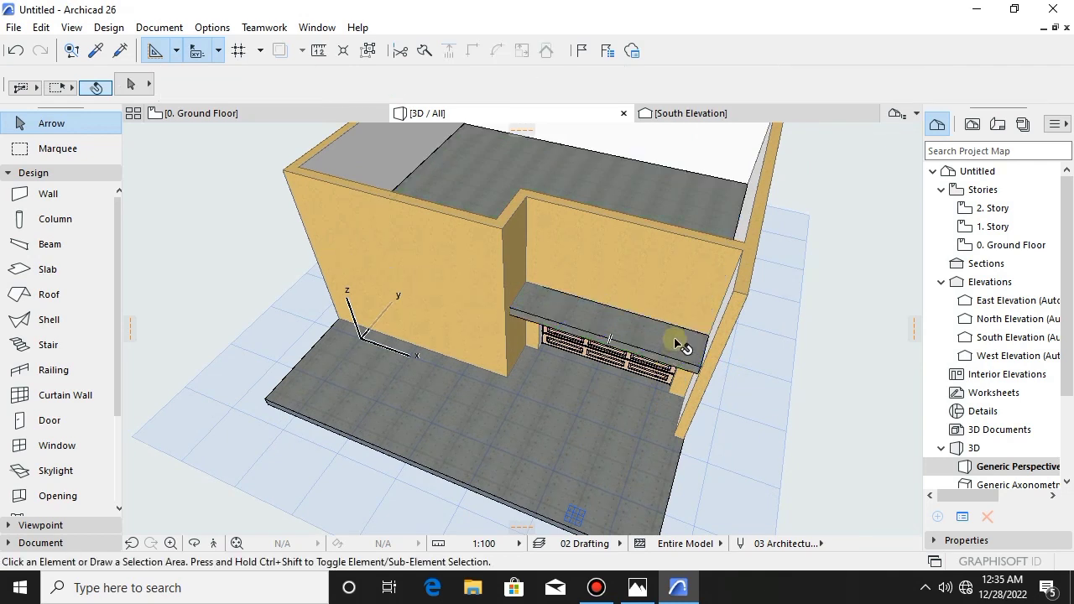
# - Copy the ground slab from its front left corner up to the top front left inner corner of the upper walls as a roof
pyautogui.keyDown('shift'); pyautogui.moveTo(658, 363); pyautogui.dragTo(560, 411, button='middle'); pyautogui.keyUp('shift')
pyautogui.click(565, 427)
pyautogui.scroll(1, 510, 411)
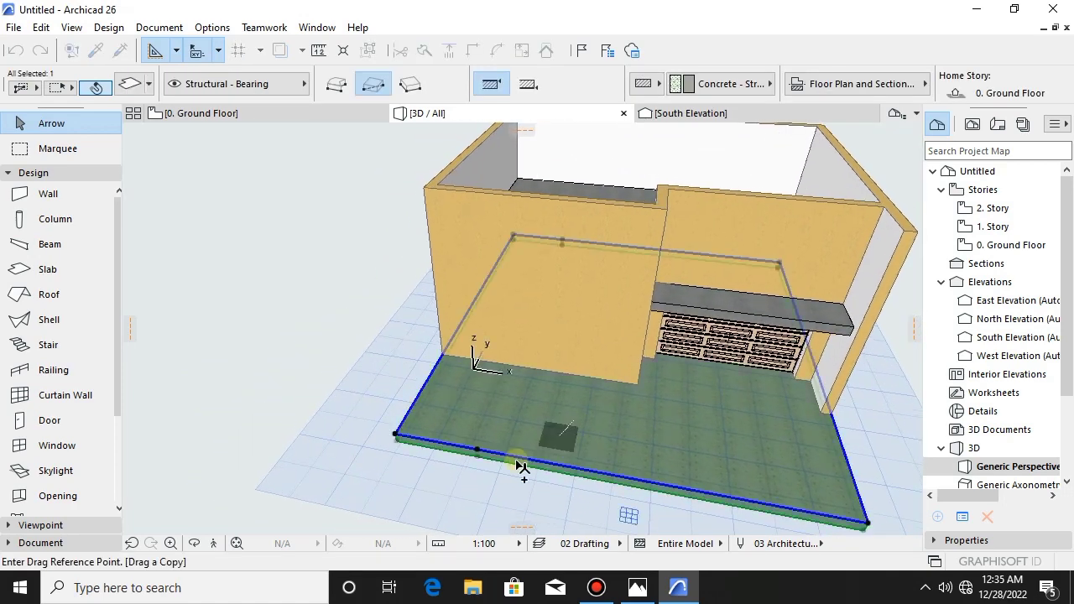
pyautogui.click(395, 433)
pyautogui.scroll(-1, 430, 393)
pyautogui.moveTo(431, 393); pyautogui.dragTo(490, 493, button='middle')
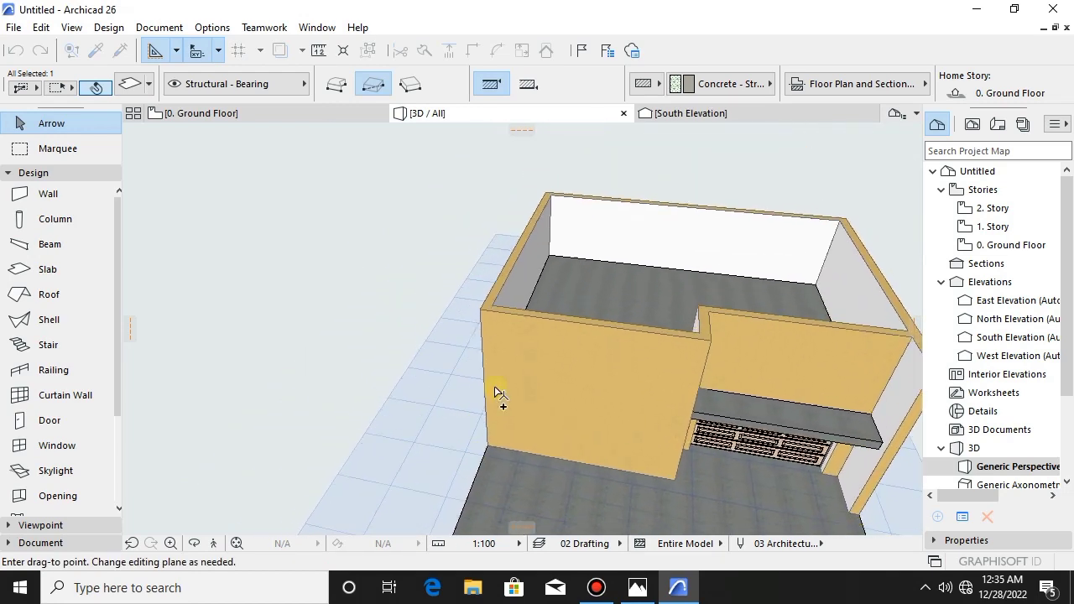
pyautogui.click(493, 309)
pyautogui.scroll(-1, 457, 354)
pyautogui.moveTo(470, 355); pyautogui.dragTo(389, 342, button='middle')
pyautogui.keyDown('shift'); pyautogui.moveTo(566, 412); pyautogui.dragTo(568, 377, button='middle'); pyautogui.keyUp('shift')
pyautogui.moveTo(545, 334); pyautogui.dragTo(535, 345, button='middle')
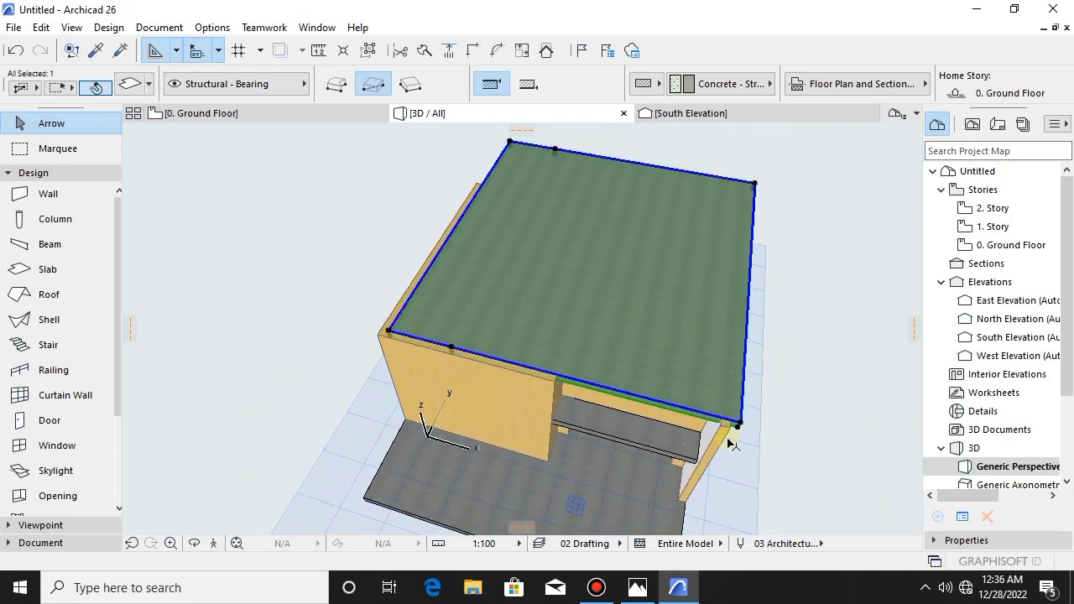
# - Trim the roof slab's strip overlapping the right side wall by subtracting a rectangle from the wall's inner front corner toward the rear
pyautogui.keyDown('shift'); pyautogui.moveTo(619, 367); pyautogui.dragTo(600, 395, button='middle'); pyautogui.keyUp('shift')
pyautogui.keyDown('shift'); pyautogui.moveTo(543, 348); pyautogui.dragTo(541, 383, button='middle'); pyautogui.keyUp('shift')
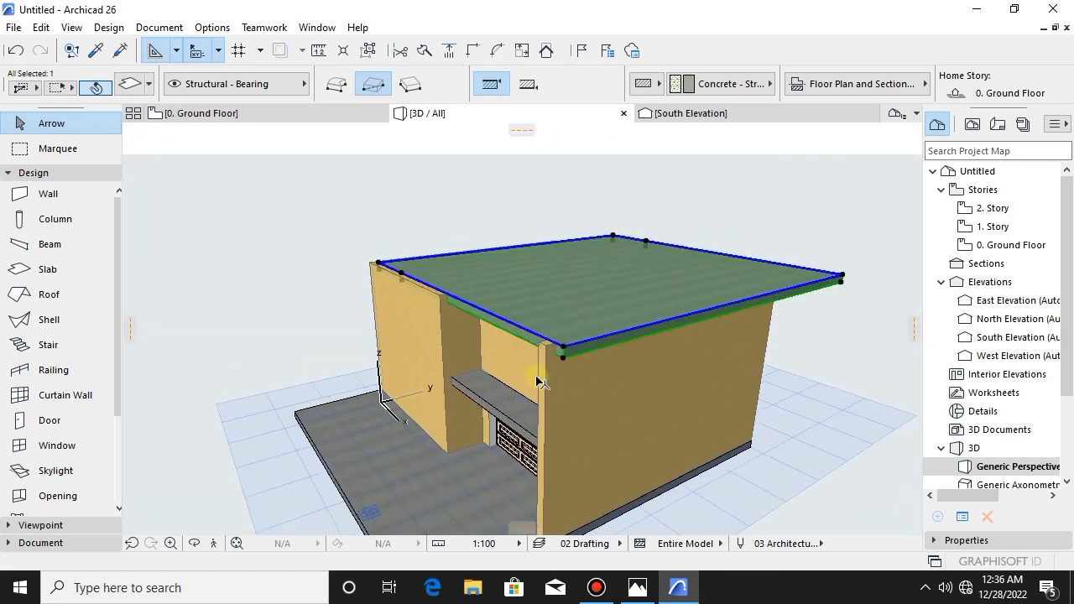
pyautogui.click(566, 353)
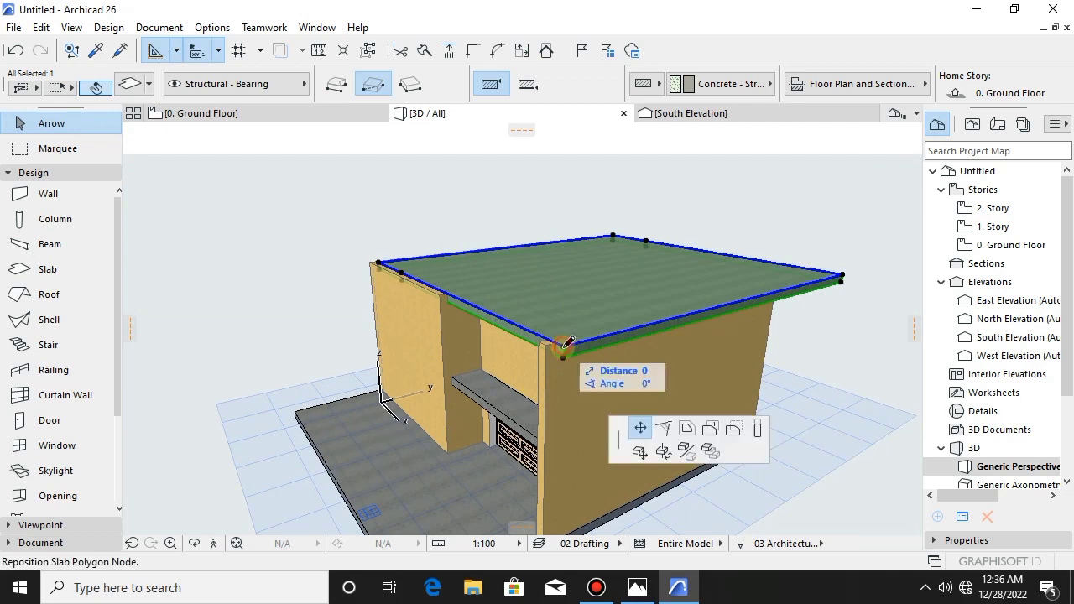
pyautogui.click(581, 407)
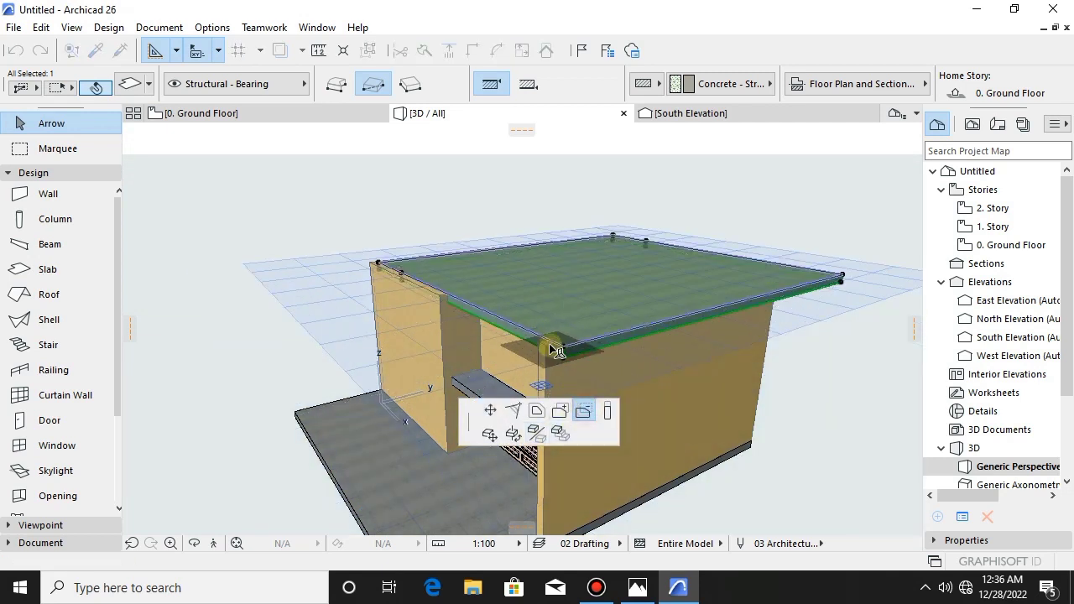
pyautogui.click(551, 344)
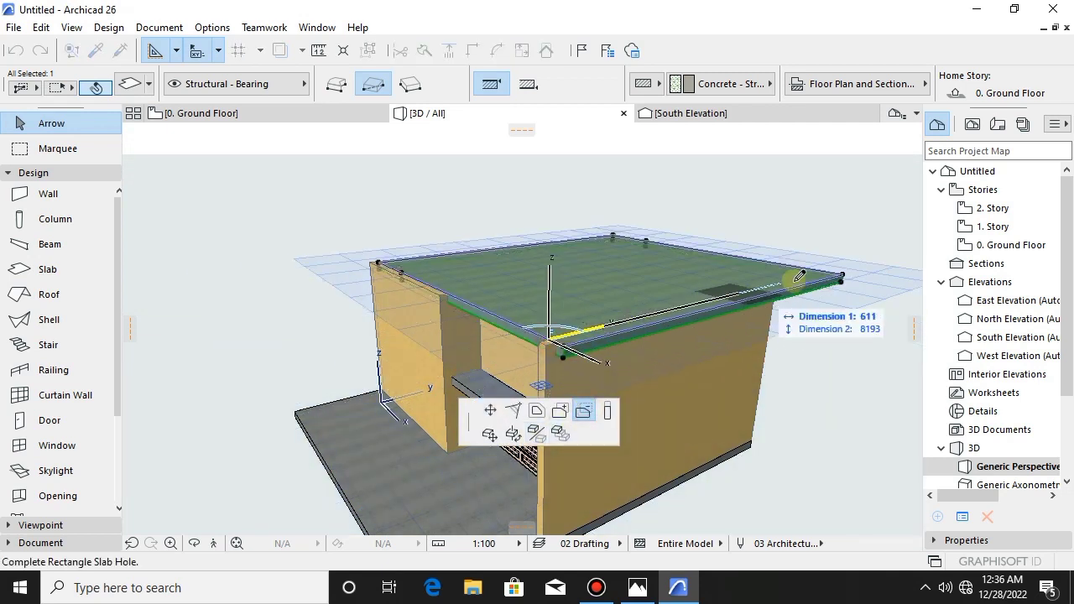
pyautogui.click(877, 275)
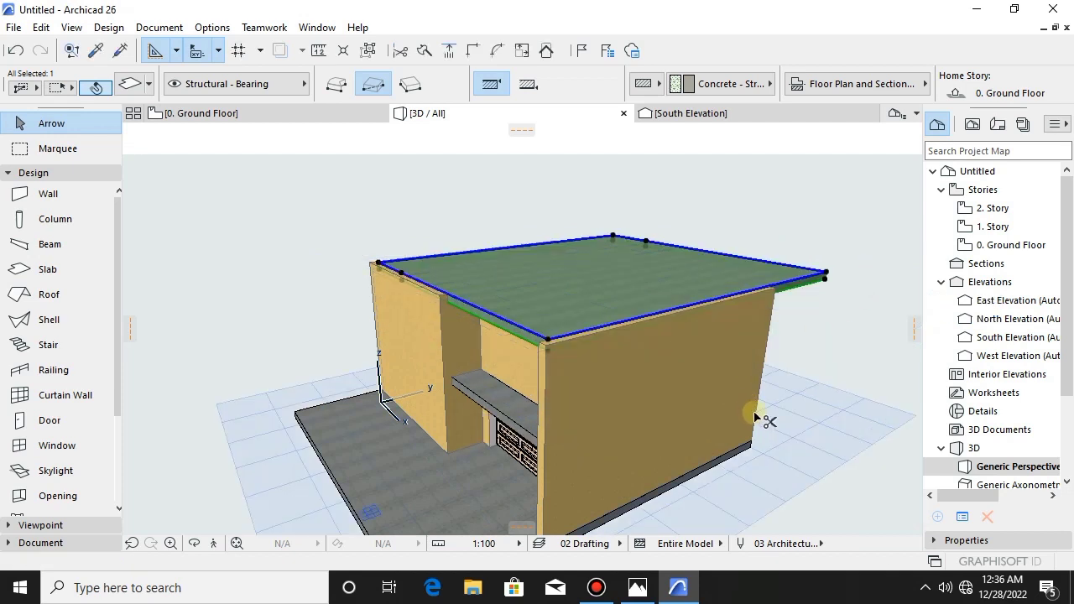
# - Set the roof slab's thickness to 600 and override all its surfaces with Stucco - White Rough
pyautogui.hotkey('ctrl', 't')
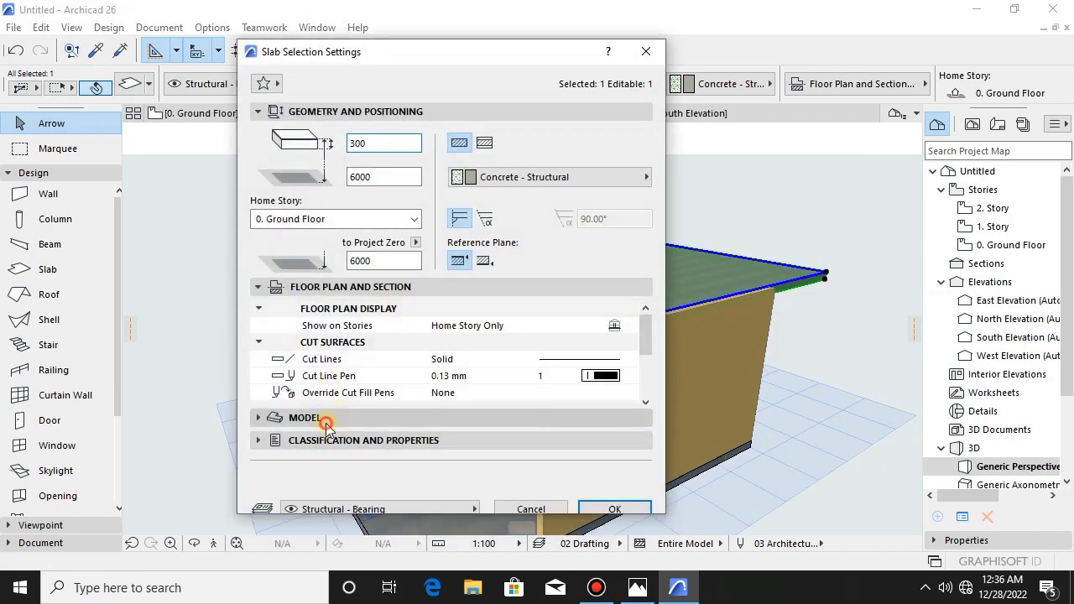
pyautogui.click(326, 423)
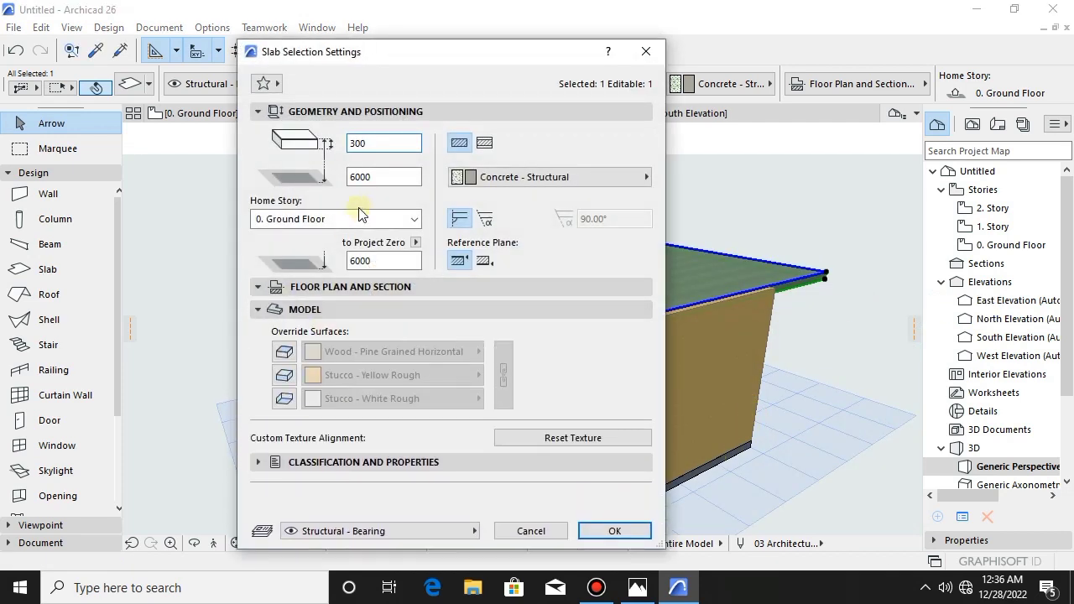
pyautogui.click(284, 399)
pyautogui.click(351, 357)
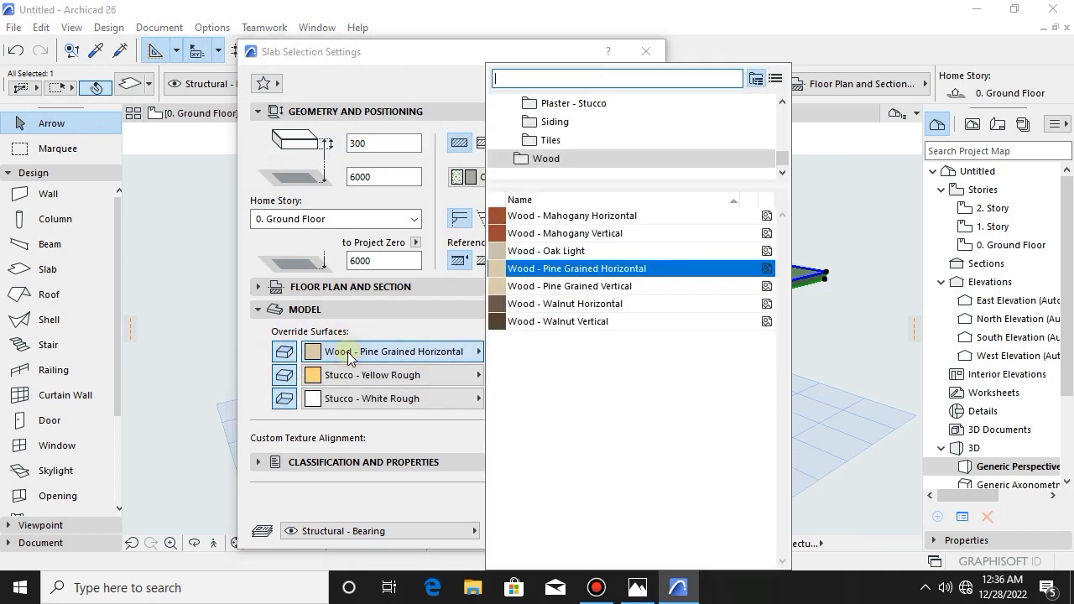
pyautogui.write('stu')
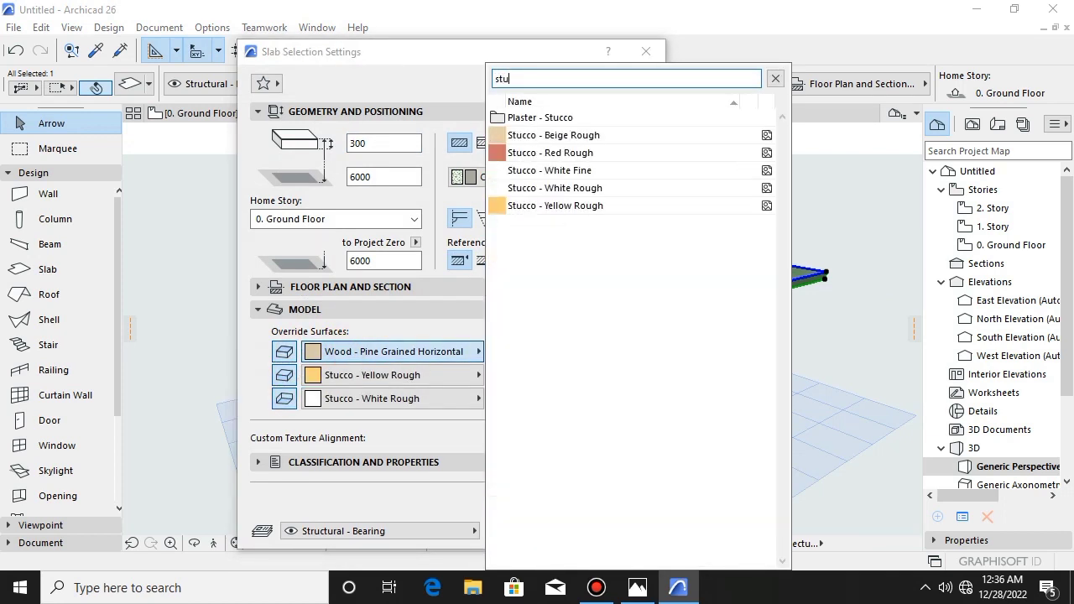
pyautogui.click(533, 194)
pyautogui.click(509, 369)
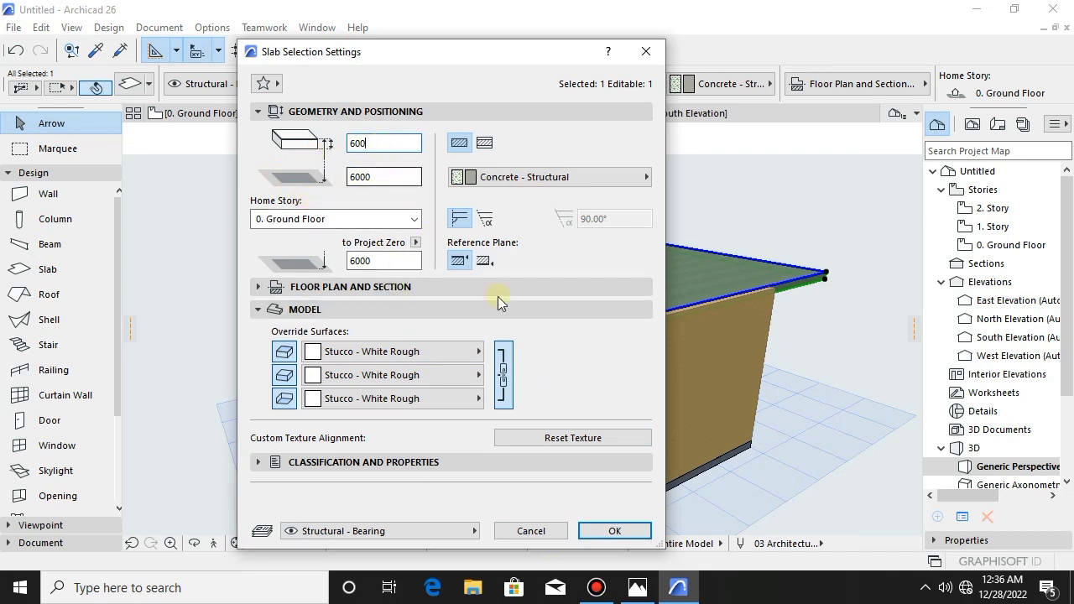
pyautogui.click(614, 531)
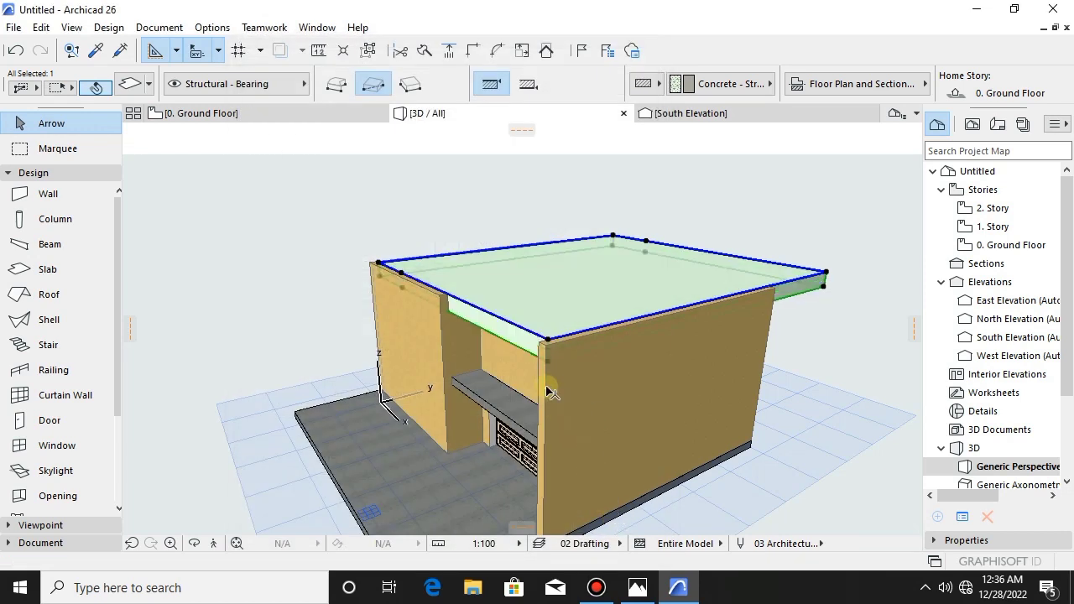
pyautogui.scroll(3, 550, 392)
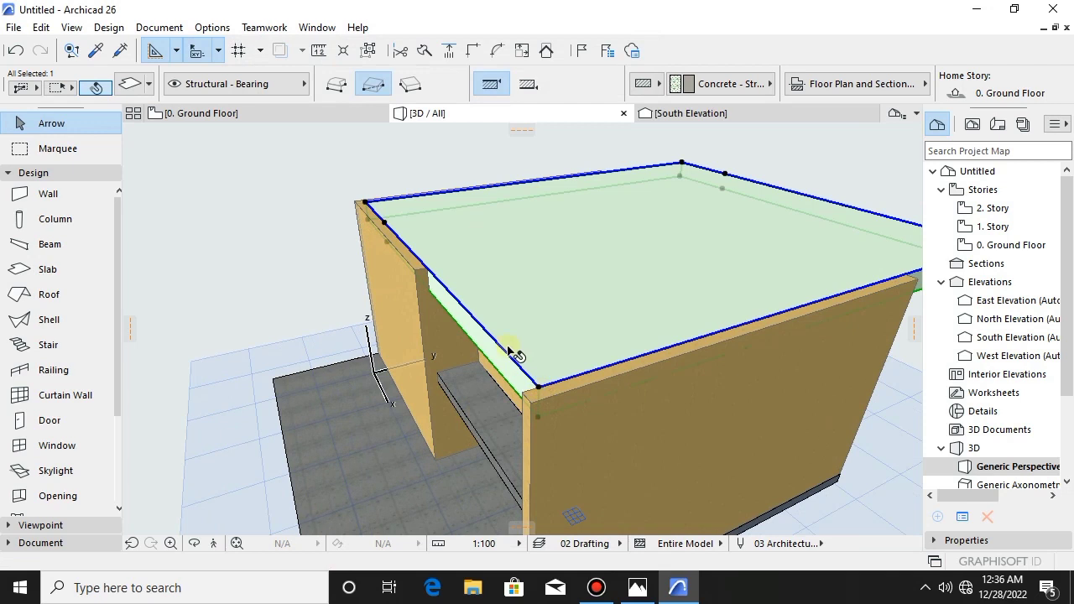
pyautogui.scroll(3, 326, 243)
pyautogui.scroll(-3, 412, 293)
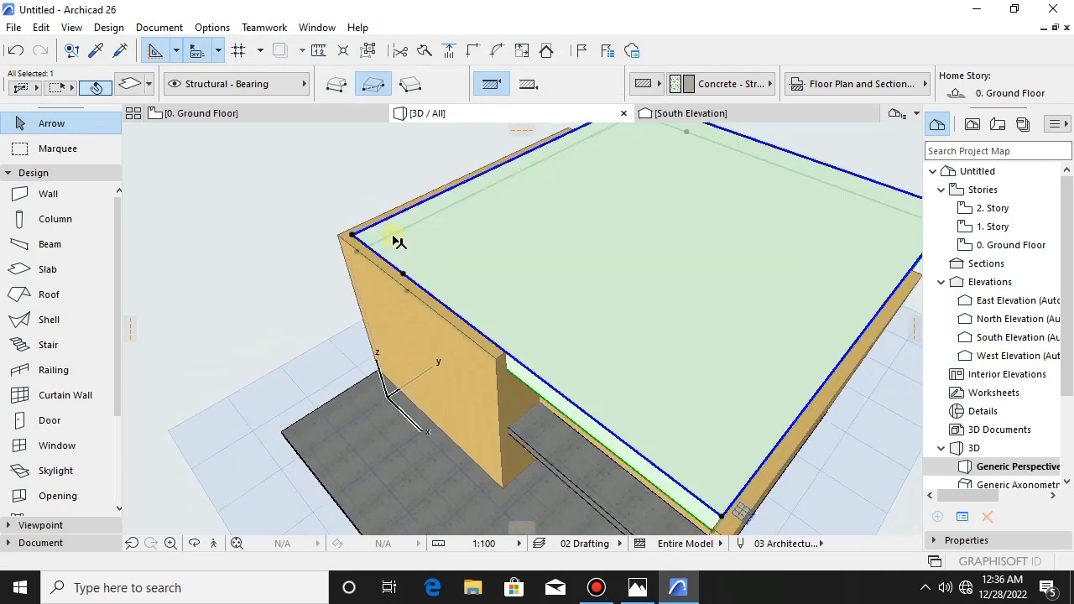
pyautogui.scroll(3, 362, 246)
pyautogui.click(344, 241)
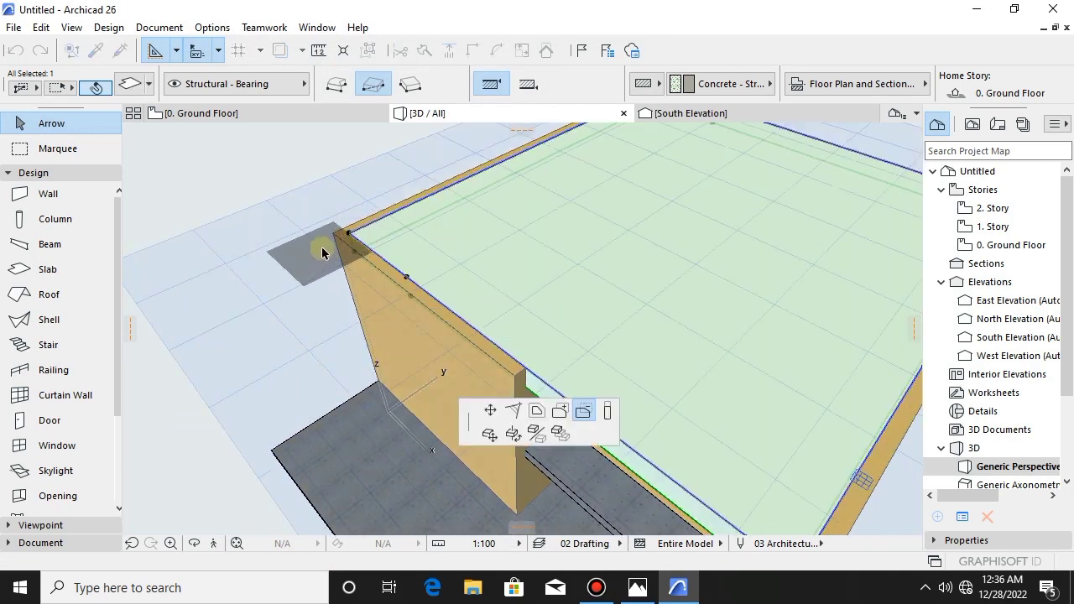
pyautogui.click(349, 241)
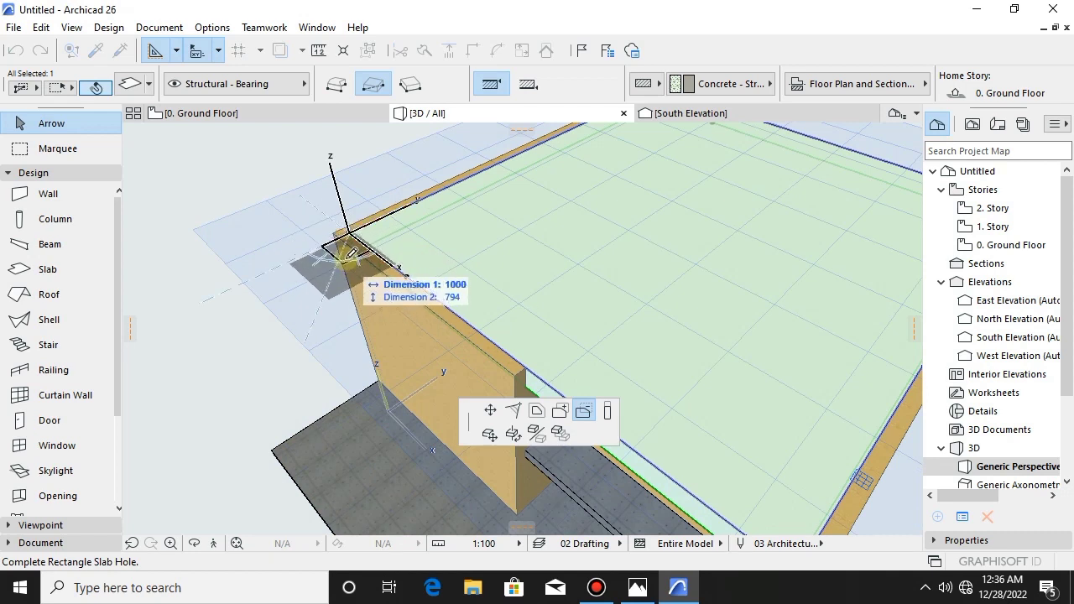
pyautogui.press('Escape')
# - Move the roof slab forward by 600 from its front left corner
pyautogui.hotkey('ctrl', 'd')
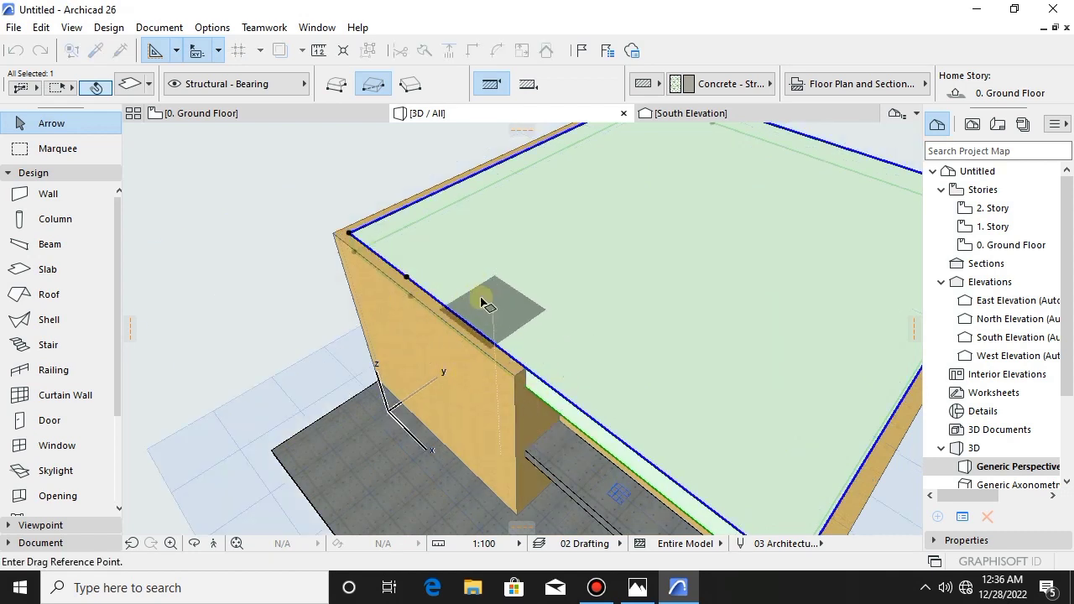
pyautogui.click(350, 236)
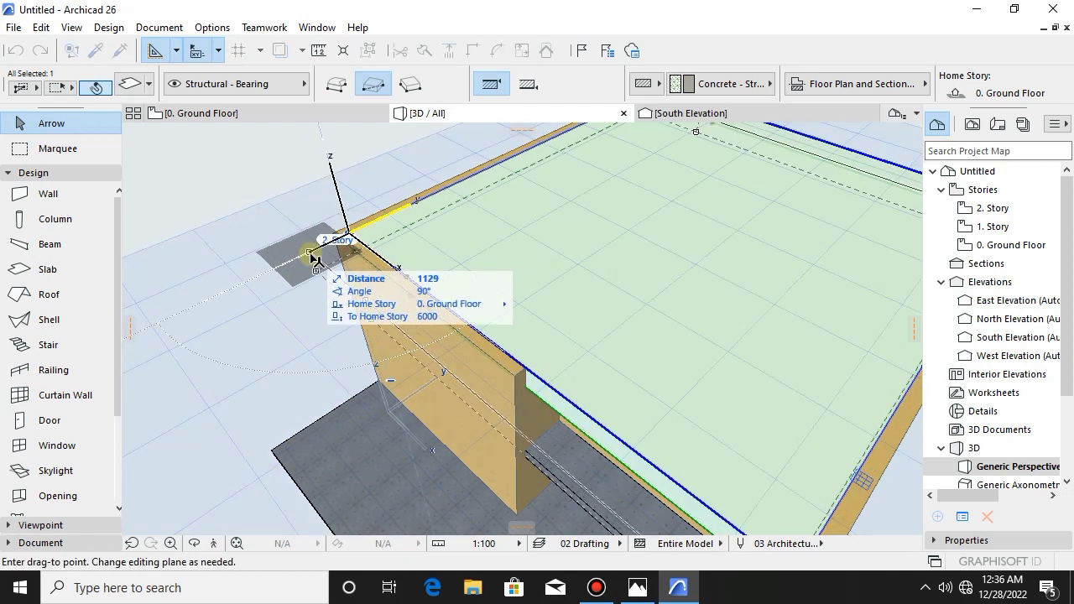
pyautogui.write('600')
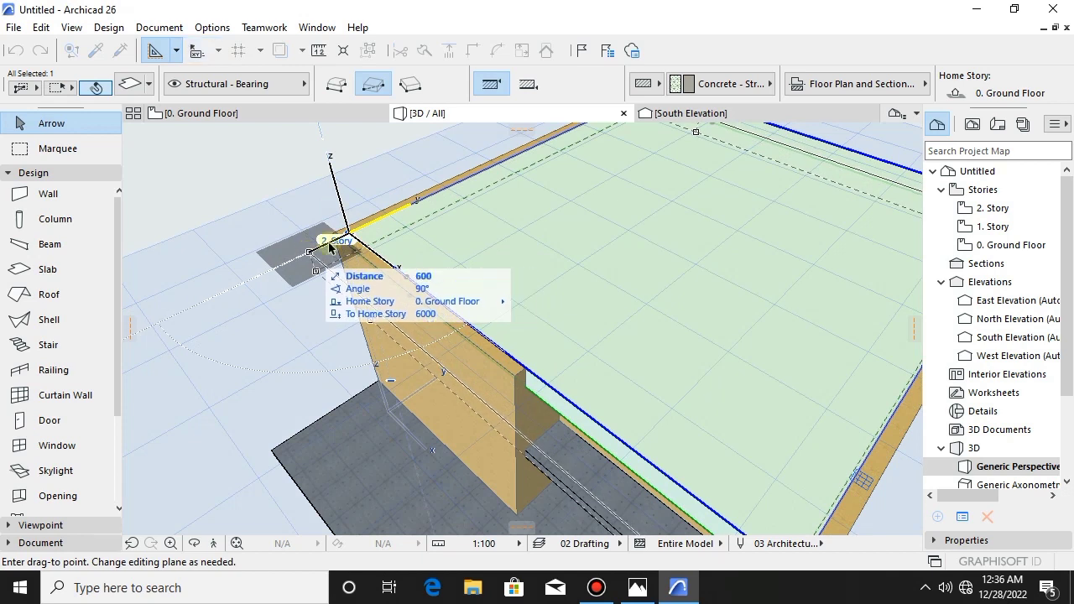
pyautogui.press('Return')
# - Shift the roof slab sideways by its front left corner so it overhangs the left side wall
pyautogui.scroll(5, 419, 271)
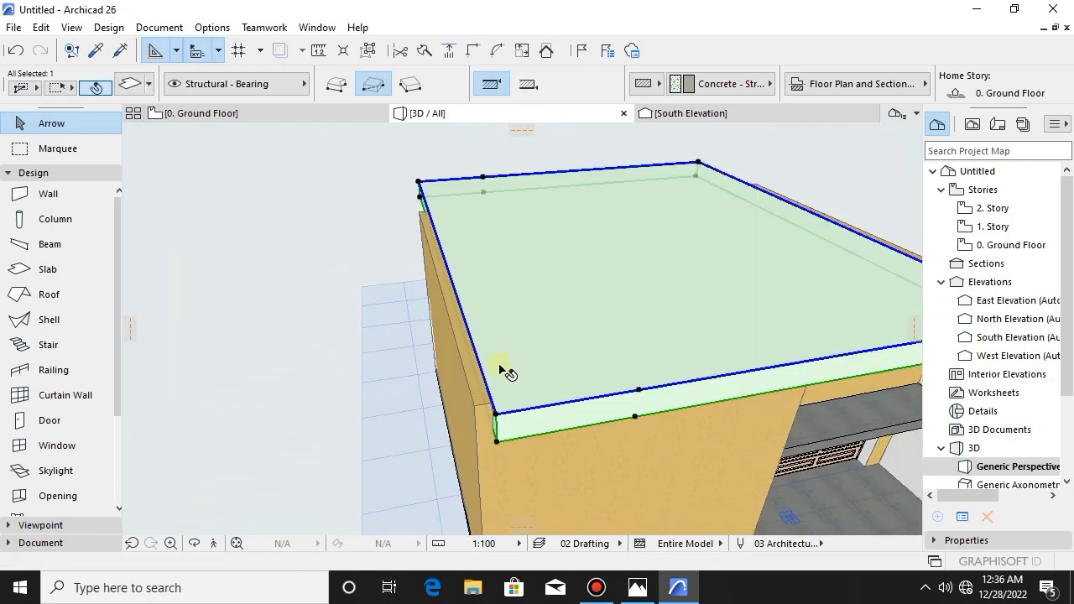
pyautogui.moveTo(495, 428); pyautogui.dragTo(516, 430, button='middle')
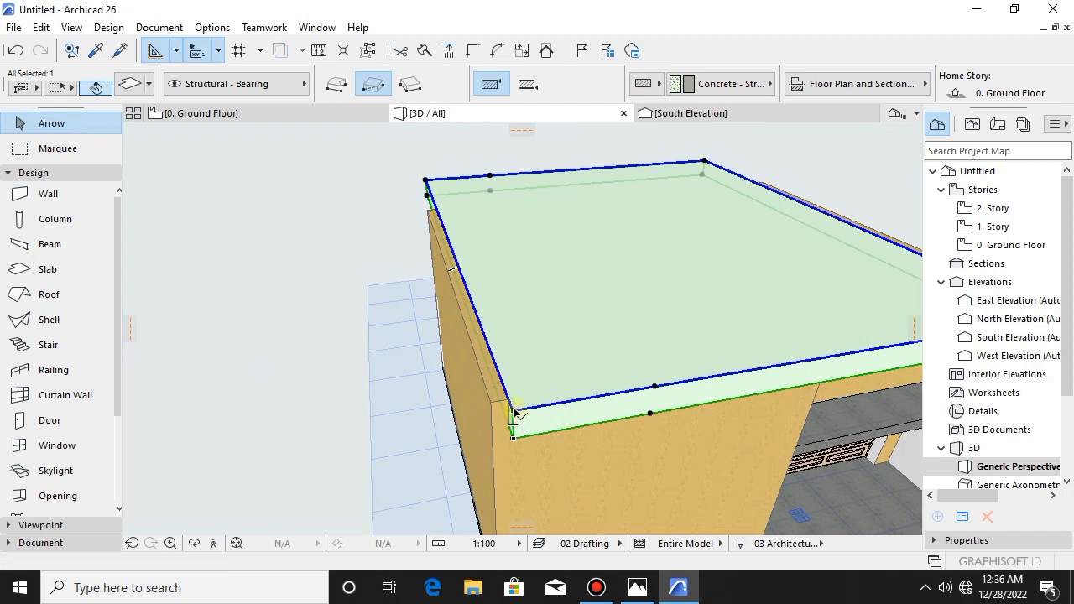
pyautogui.click(513, 413)
pyautogui.moveTo(420, 349); pyautogui.dragTo(422, 282, button='middle')
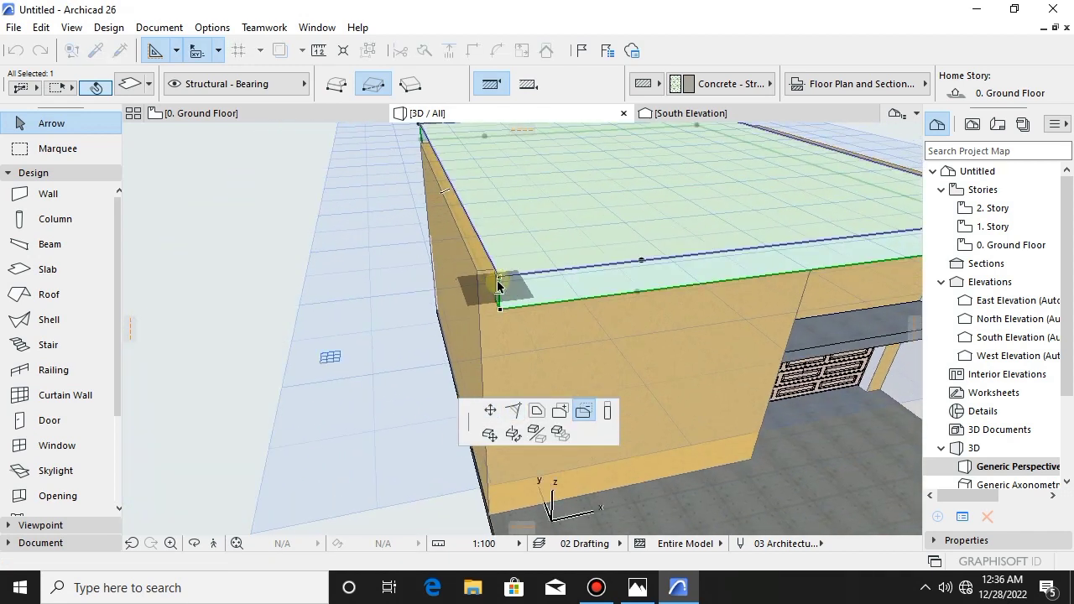
pyautogui.click(498, 278)
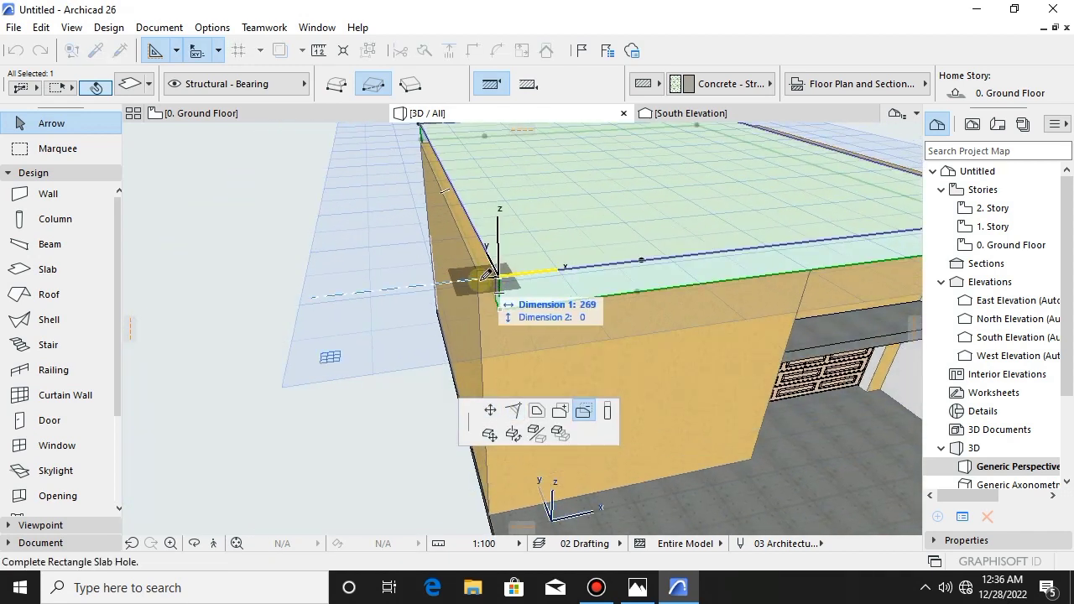
pyautogui.click(489, 433)
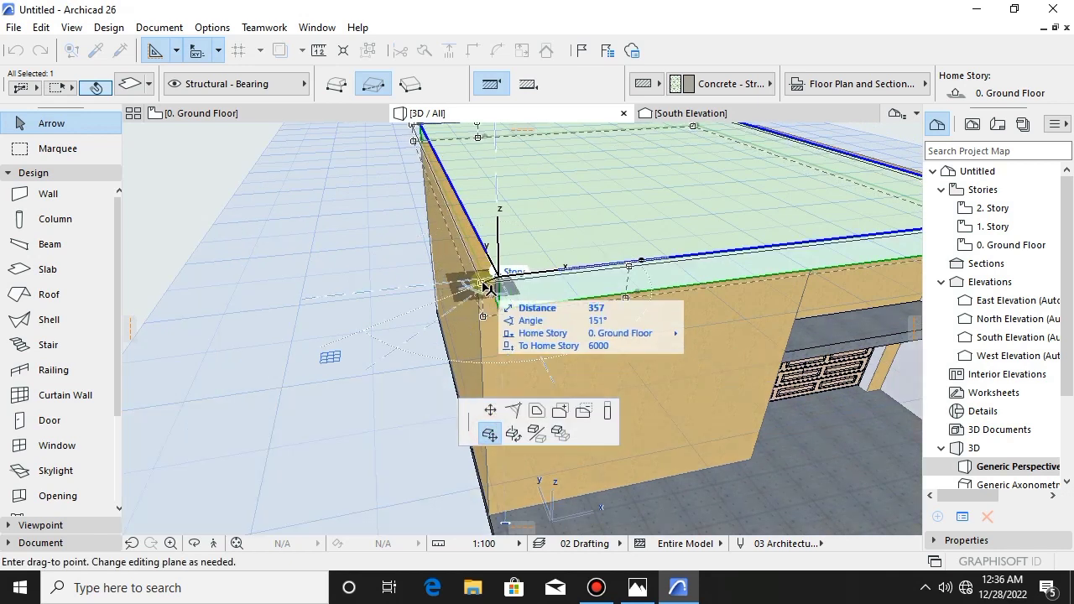
pyautogui.keyDown('shift'); pyautogui.moveTo(479, 276); pyautogui.dragTo(551, 366, button='middle'); pyautogui.keyUp('shift')
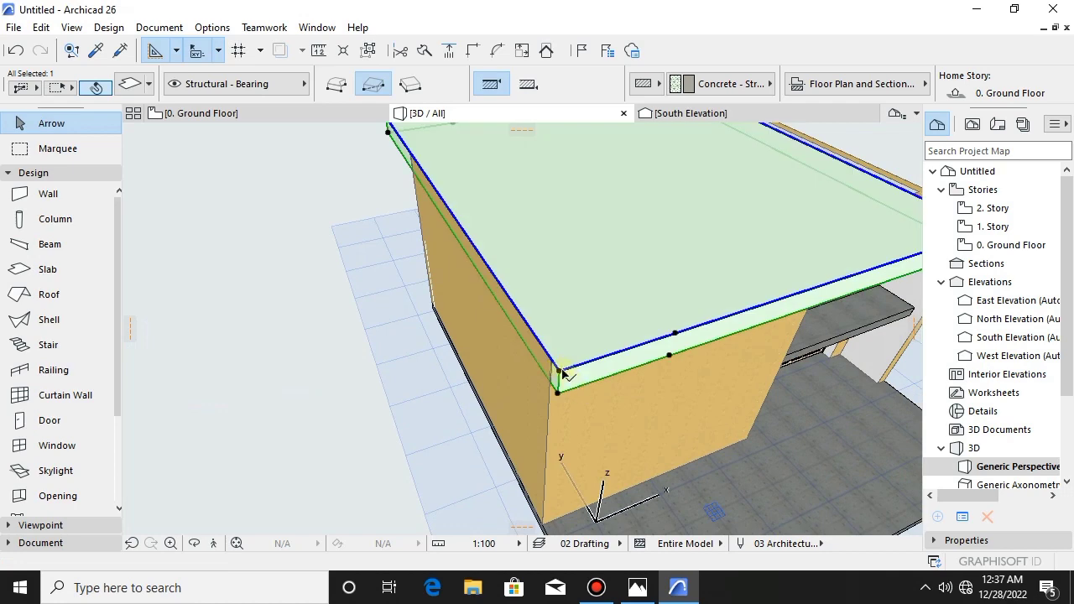
pyautogui.click(559, 372)
pyautogui.click(550, 376)
# - Subtract a rectangle from the roof slab, starting at its rear left corner, to trim the rear overhang
pyautogui.scroll(-2, 506, 359)
pyautogui.keyDown('shift'); pyautogui.moveTo(455, 339); pyautogui.dragTo(741, 396, button='middle'); pyautogui.keyUp('shift')
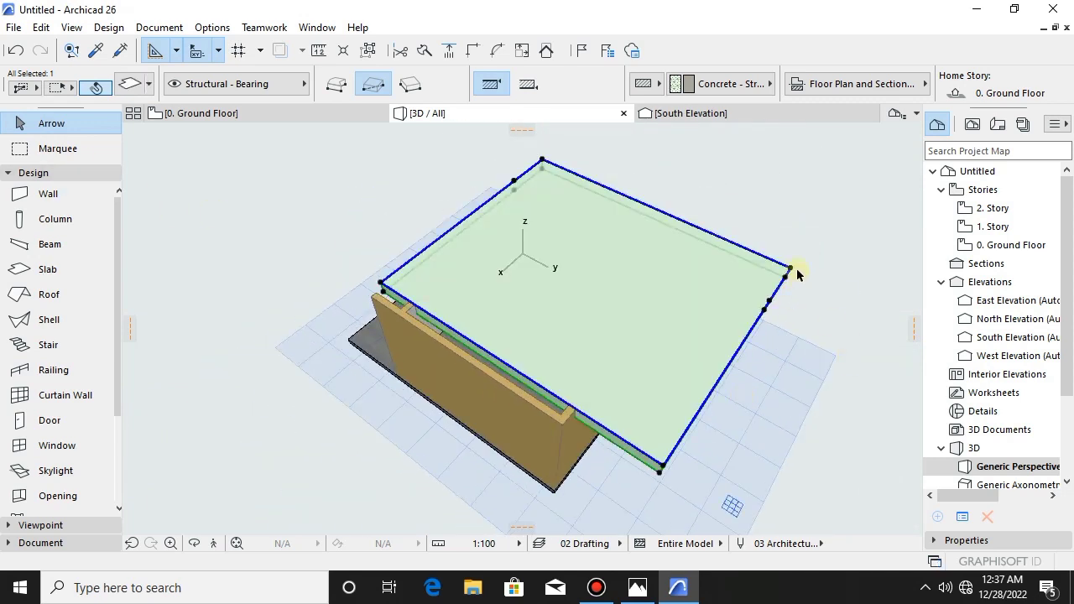
pyautogui.click(790, 267)
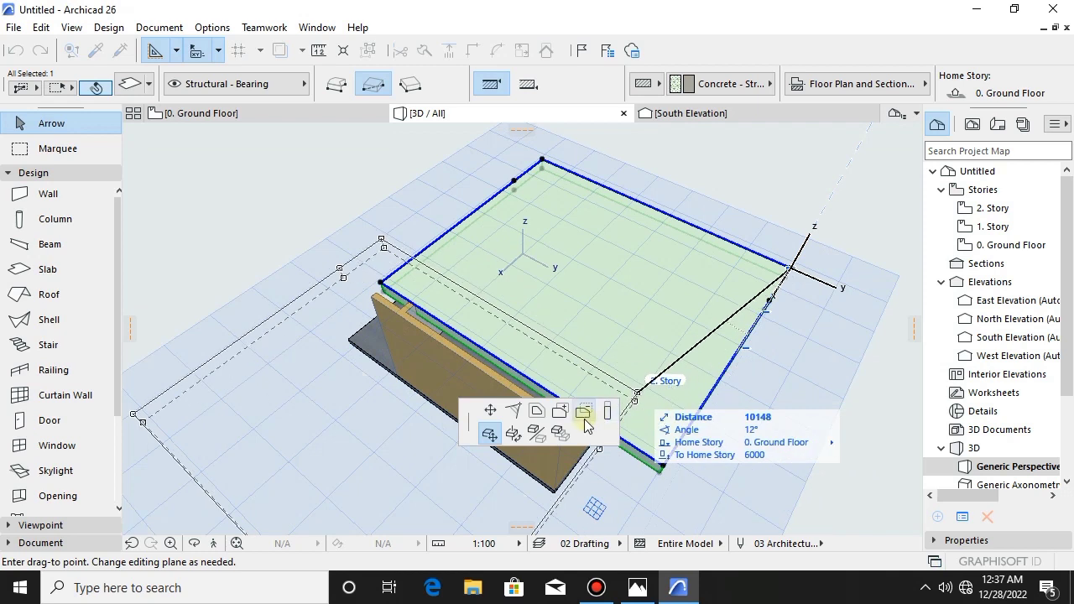
pyautogui.click(791, 269)
pyautogui.moveTo(672, 270); pyautogui.dragTo(680, 247, button='middle')
pyautogui.click(585, 314)
pyautogui.keyDown('shift'); pyautogui.moveTo(582, 309); pyautogui.dragTo(648, 292, button='middle'); pyautogui.keyUp('shift')
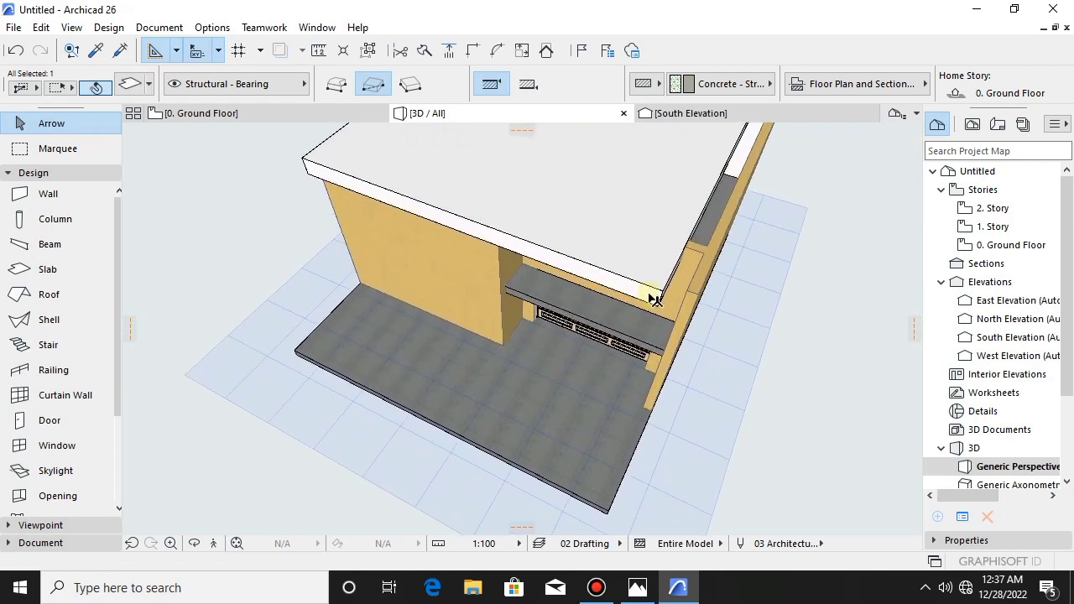
pyautogui.press('Escape')
# - Transfer the roof slab's settings to the projecting floor slab above the garage door
pyautogui.keyDown('shift'); pyautogui.moveTo(604, 395); pyautogui.dragTo(523, 278, button='middle'); pyautogui.keyUp('shift')
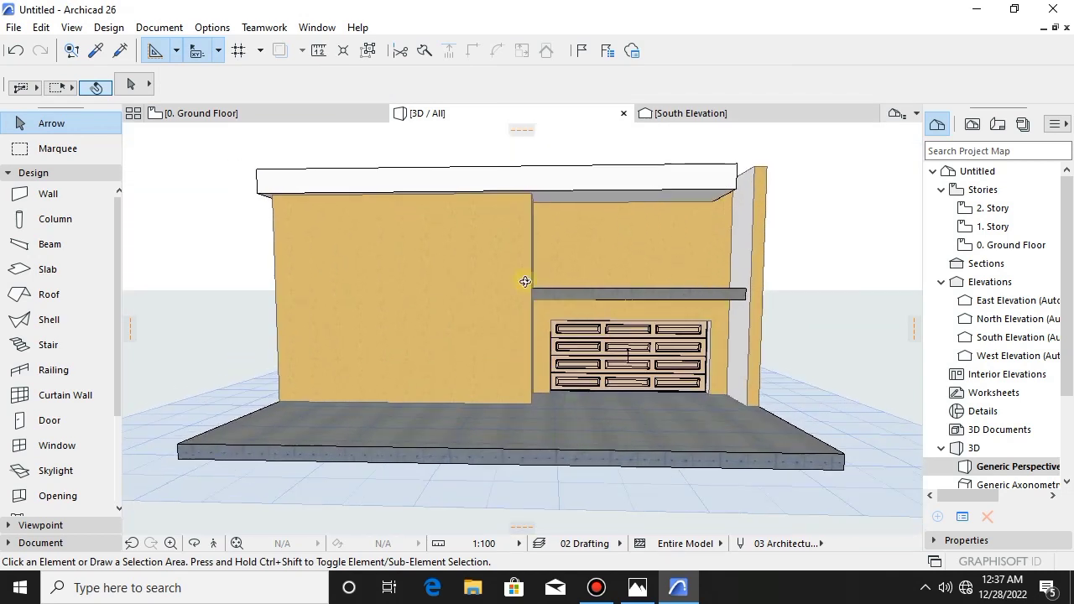
pyautogui.scroll(5, 499, 288)
pyautogui.click(651, 312)
pyautogui.scroll(-2, 628, 392)
pyautogui.keyDown('shift'); pyautogui.moveTo(628, 391); pyautogui.dragTo(526, 405, button='middle'); pyautogui.keyUp('shift')
pyautogui.press('Escape')
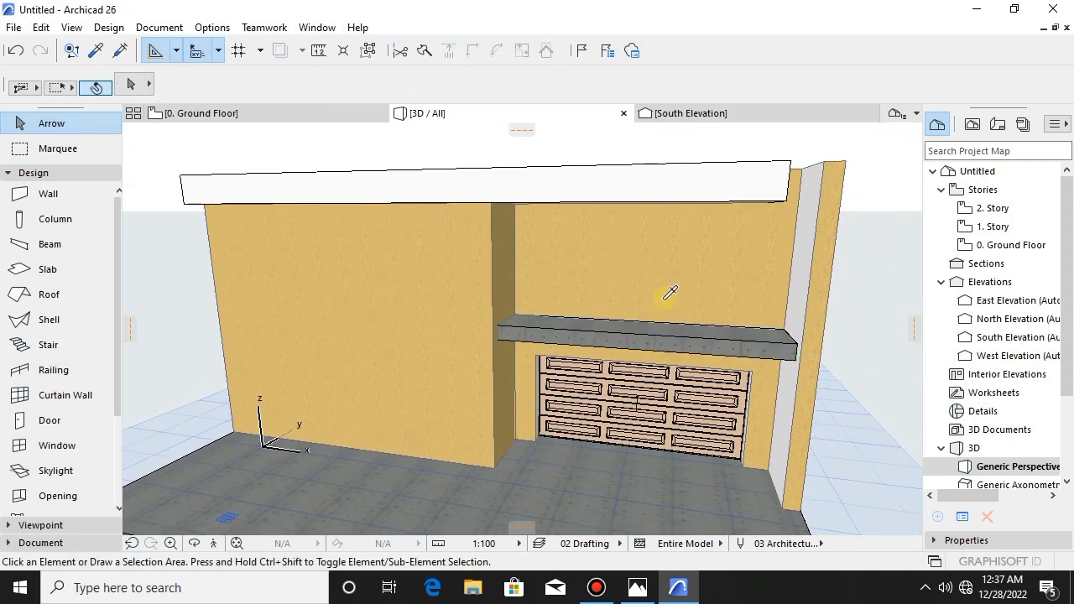
pyautogui.keyDown('alt'); pyautogui.click(659, 180); pyautogui.keyUp('alt')
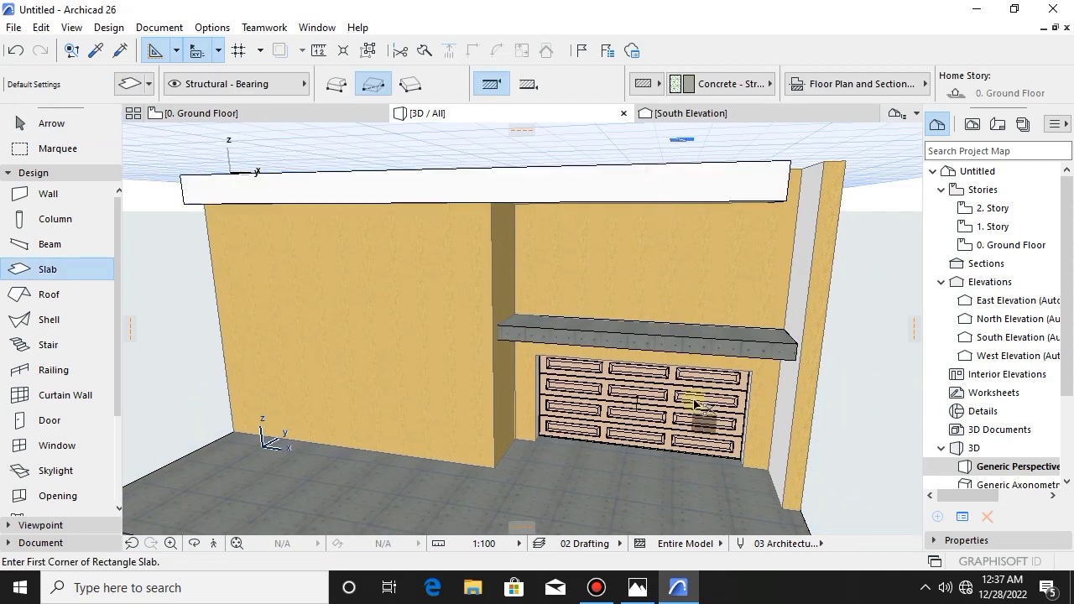
pyautogui.keyDown('ctrl'); pyautogui.keyDown('alt'); pyautogui.click(670, 343); pyautogui.keyUp('alt'); pyautogui.keyUp('ctrl')
# - Move the floor slab from roof level back down to the first-story level above the garage door
pyautogui.keyDown('shift'); pyautogui.moveTo(608, 337); pyautogui.dragTo(369, 281, button='middle'); pyautogui.keyUp('shift')
pyautogui.click(51, 122)
pyautogui.keyDown('shift'); pyautogui.moveTo(403, 185); pyautogui.dragTo(689, 204, button='middle'); pyautogui.keyUp('shift')
pyautogui.click(844, 180)
pyautogui.click(696, 188)
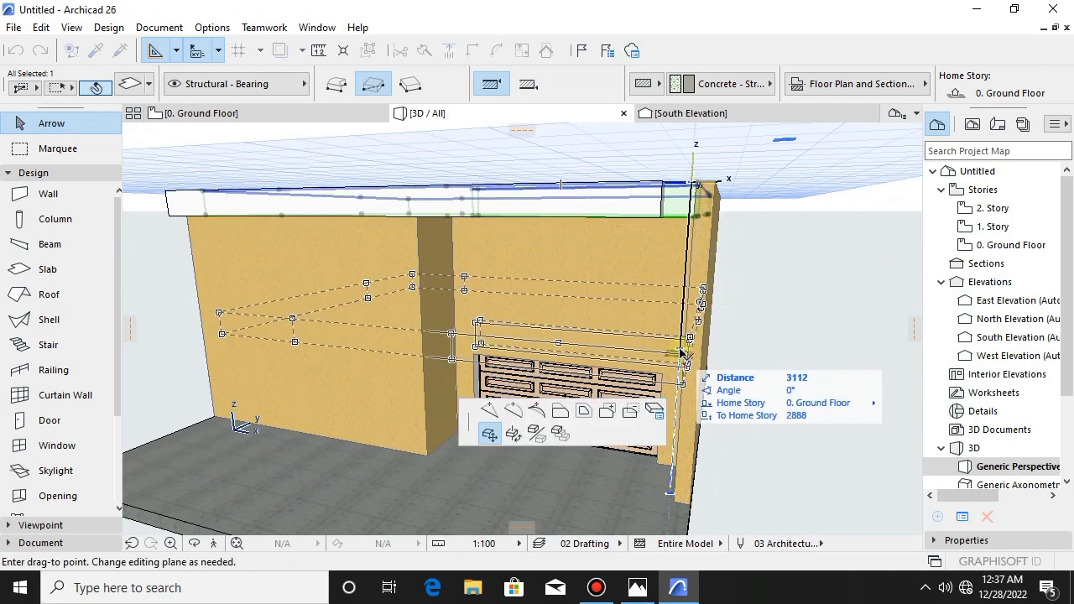
pyautogui.click(681, 349)
# - Move the floor slab forward by its front right corner so it projects past the left wing's front wall
pyautogui.keyDown('shift'); pyautogui.moveTo(606, 361); pyautogui.dragTo(590, 396, button='middle'); pyautogui.keyUp('shift')
pyautogui.click(703, 394)
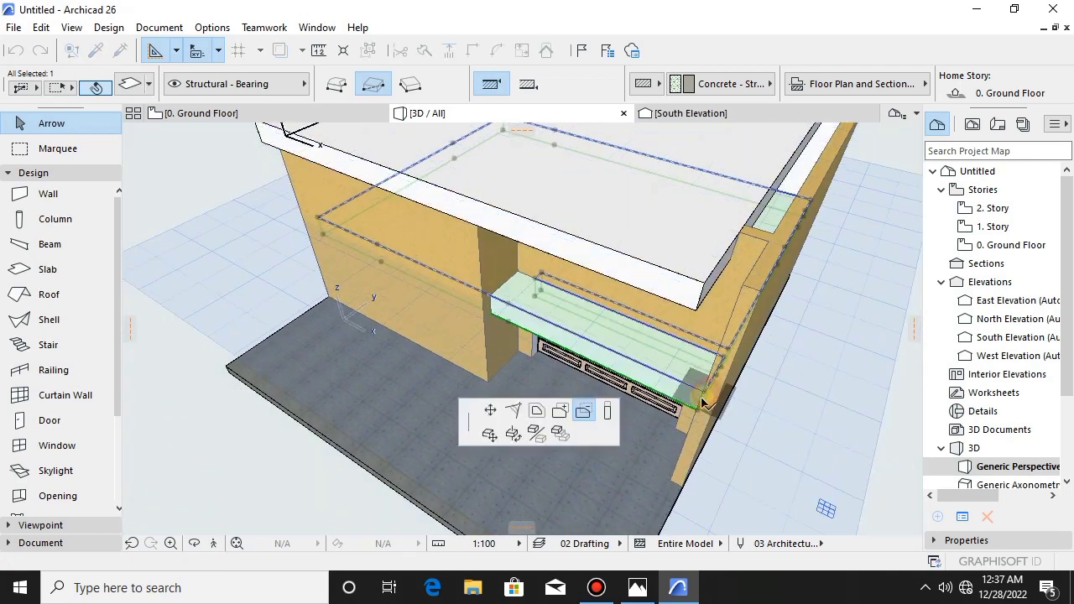
pyautogui.click(489, 433)
pyautogui.keyDown('shift'); pyautogui.moveTo(671, 377); pyautogui.dragTo(638, 327, button='middle'); pyautogui.keyUp('shift')
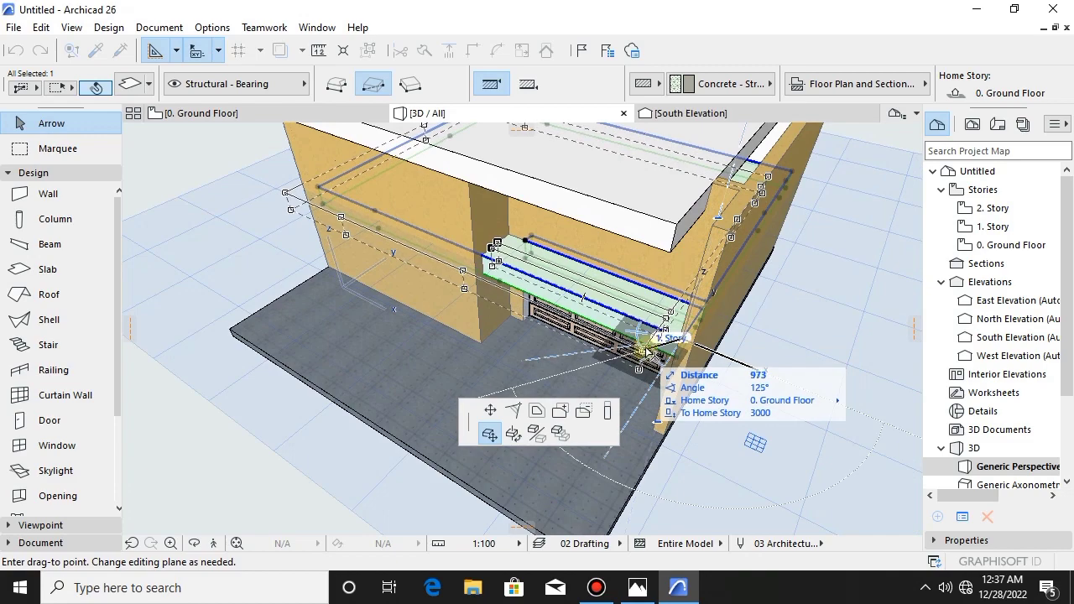
pyautogui.click(665, 363)
# - Subtract a rectangle from the projecting floor slab, starting at its front left corner, to shorten the part in front of the left wing
pyautogui.keyDown('shift'); pyautogui.moveTo(665, 362); pyautogui.dragTo(428, 346, button='middle'); pyautogui.keyUp('shift')
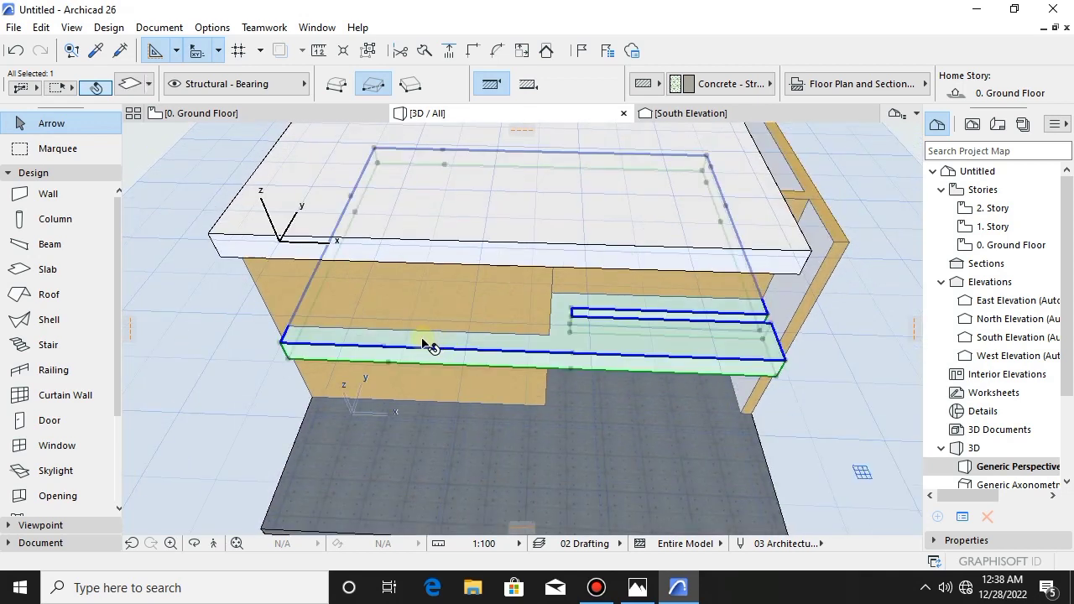
pyautogui.click(281, 346)
pyautogui.click(584, 412)
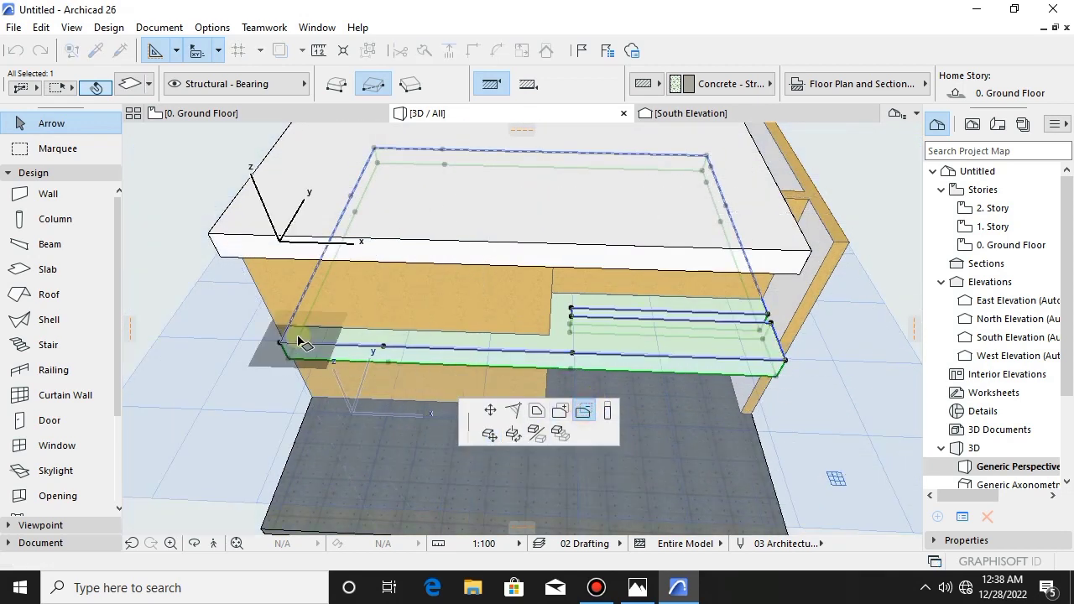
pyautogui.click(501, 332)
pyautogui.keyDown('shift'); pyautogui.moveTo(491, 352); pyautogui.dragTo(293, 359, button='middle'); pyautogui.keyUp('shift')
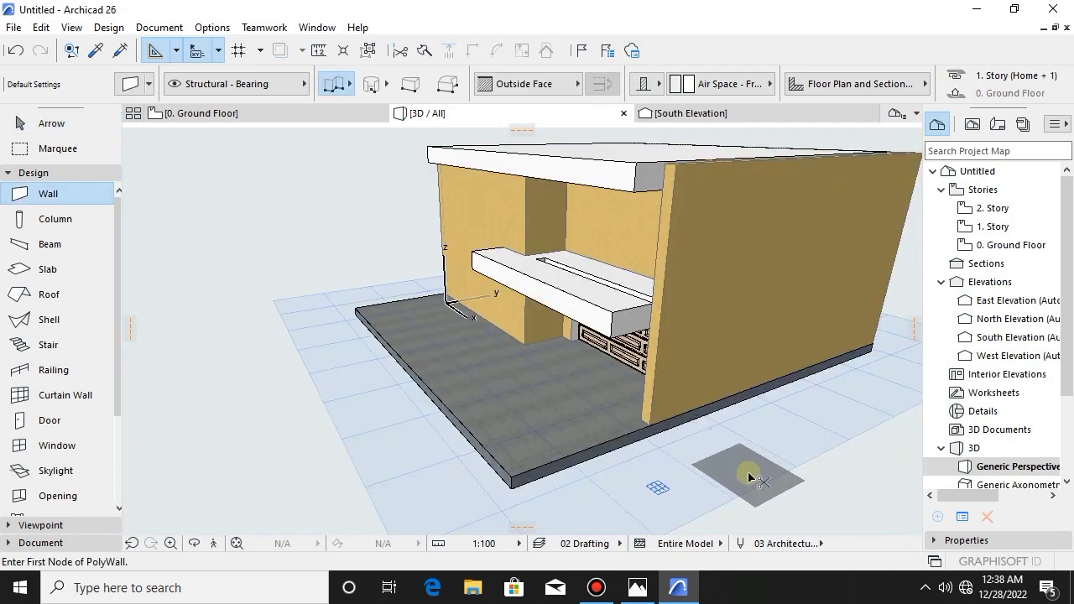
# - Pick up an existing wall's settings as the wall defaults and override all wall surfaces with linked Stucco - White Rough
pyautogui.keyDown('shift'); pyautogui.moveTo(508, 375); pyautogui.dragTo(498, 348, button='middle'); pyautogui.keyUp('shift')
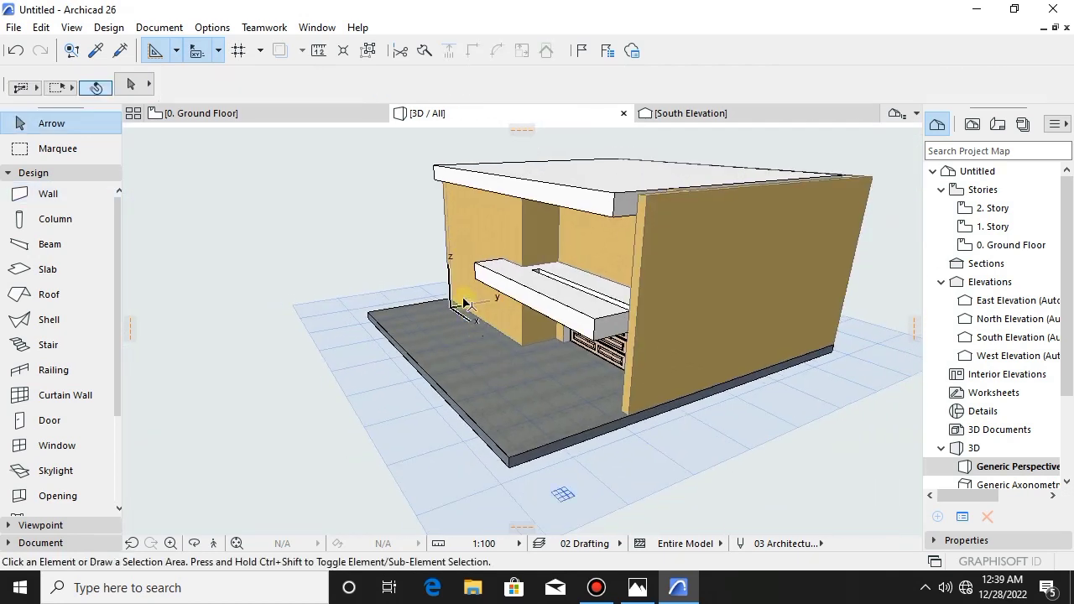
pyautogui.keyDown('alt'); pyautogui.click(485, 216); pyautogui.keyUp('alt')
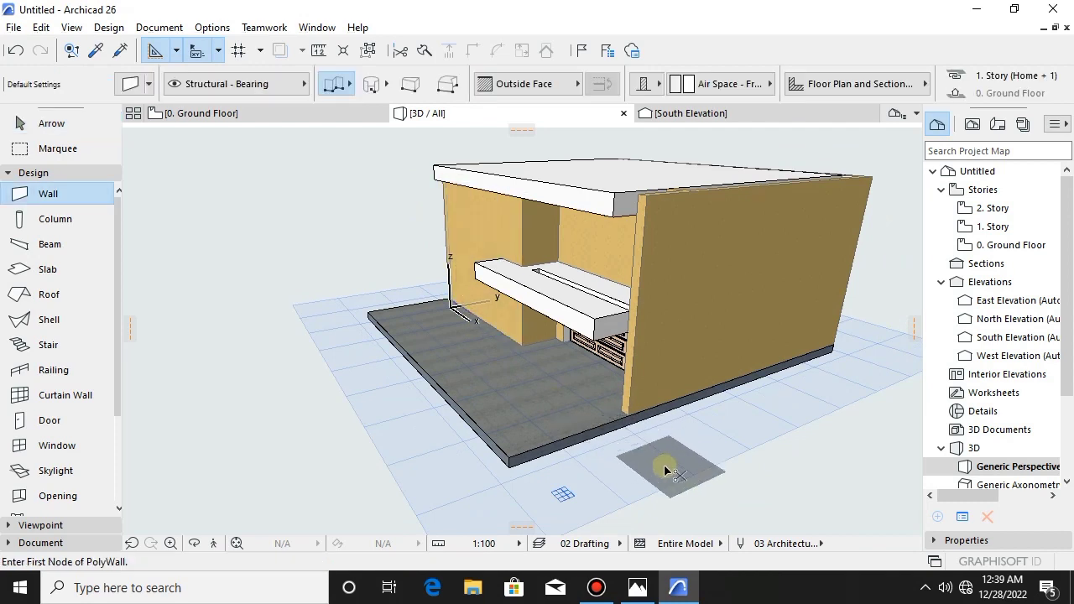
pyautogui.hotkey('ctrl', 't')
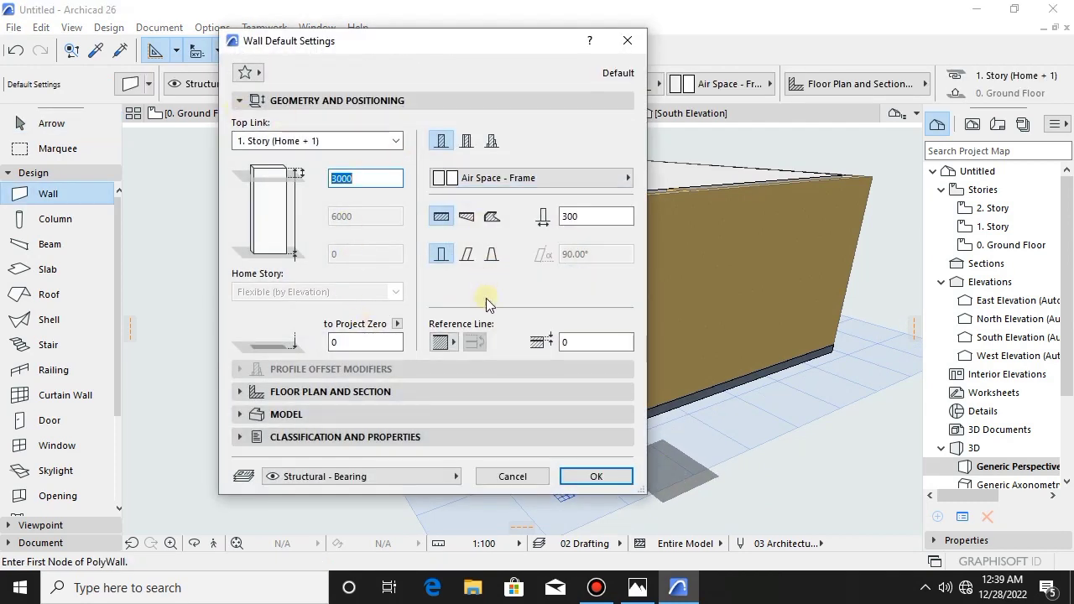
pyautogui.click(282, 413)
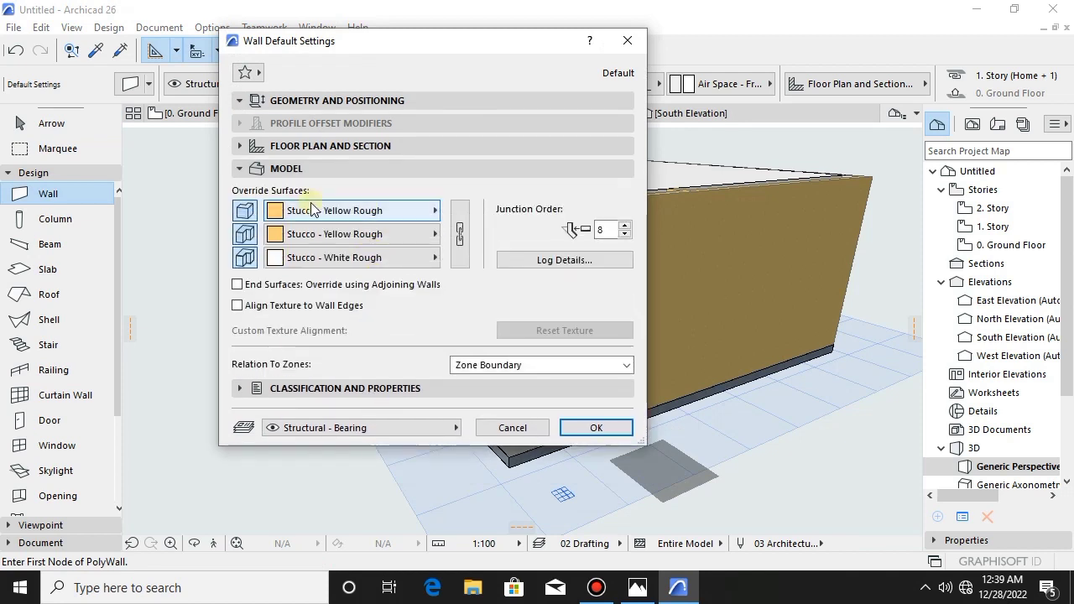
pyautogui.click(312, 210)
pyautogui.click(468, 267)
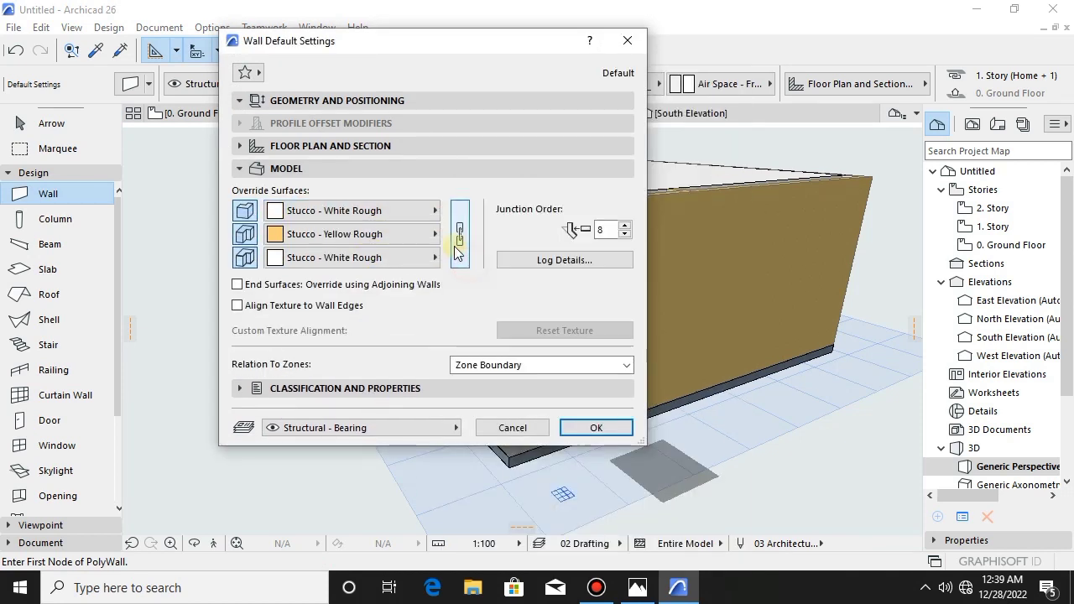
pyautogui.click(597, 427)
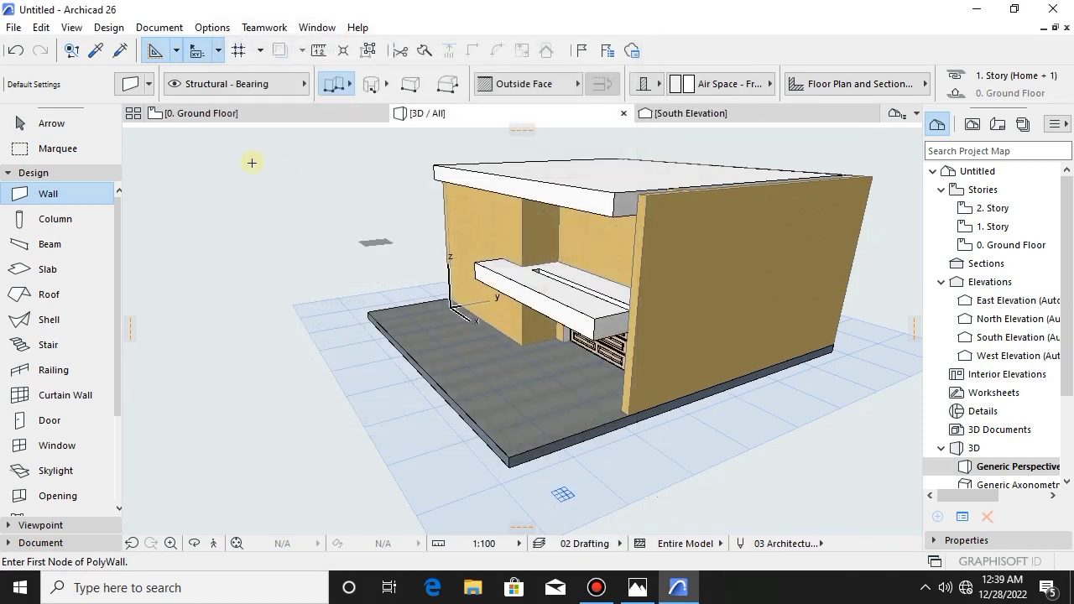
# - Draw a short white wall on the ground floor plan, running inward from the front outer corner of the right side wall
pyautogui.click(188, 117)
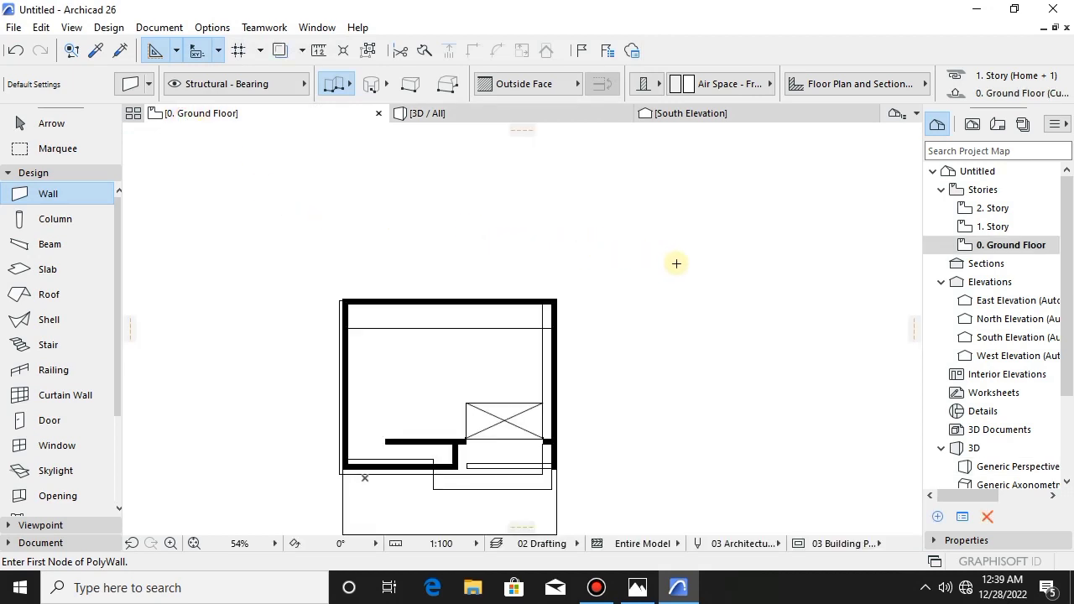
pyautogui.scroll(4, 536, 314)
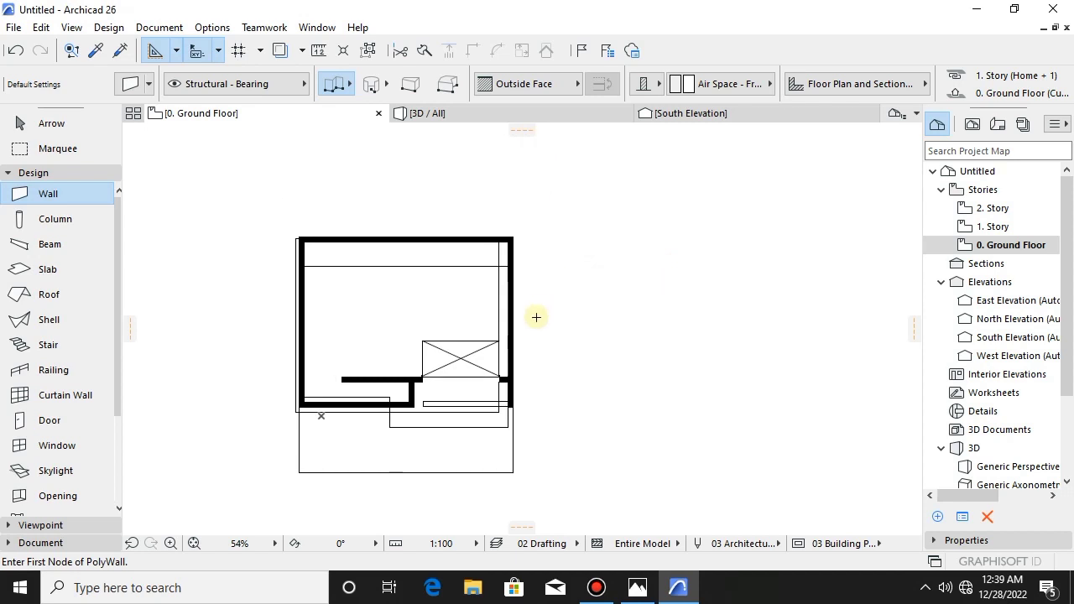
pyautogui.scroll(7, 559, 345)
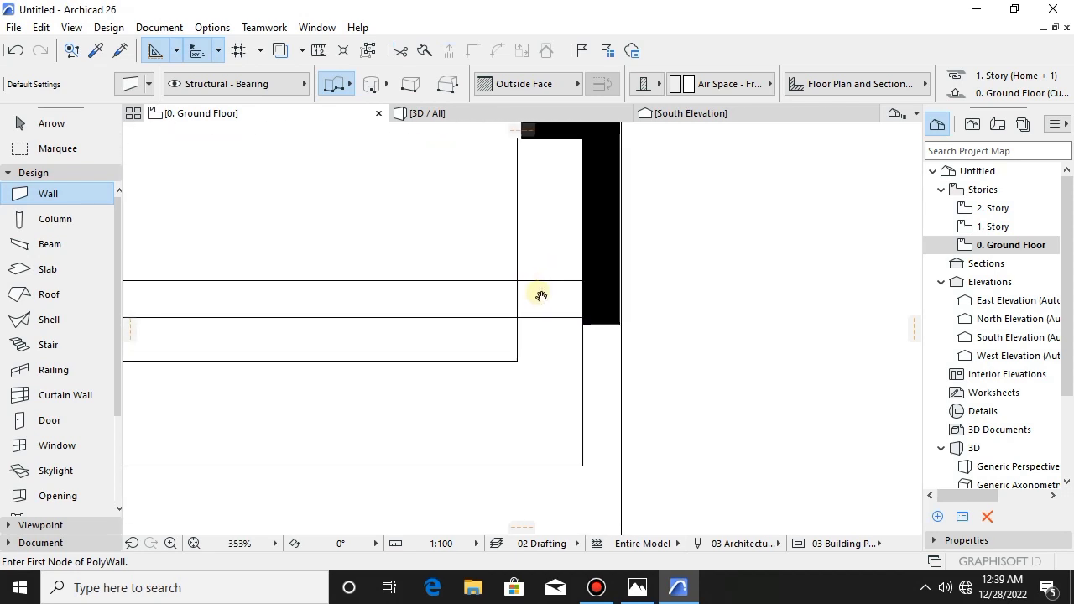
pyautogui.click(621, 325)
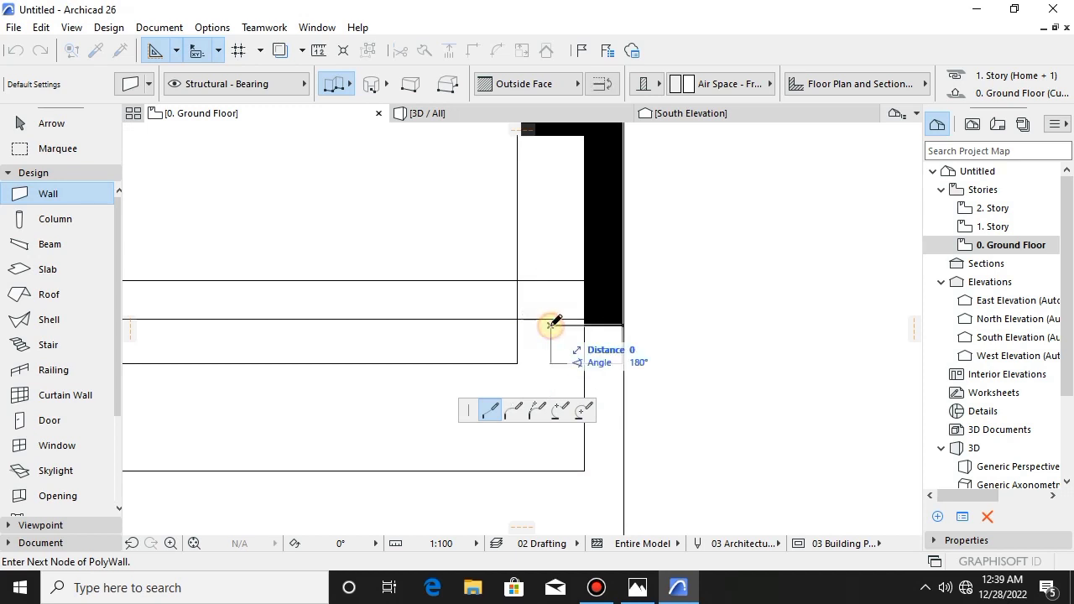
pyautogui.doubleClick(550, 325)
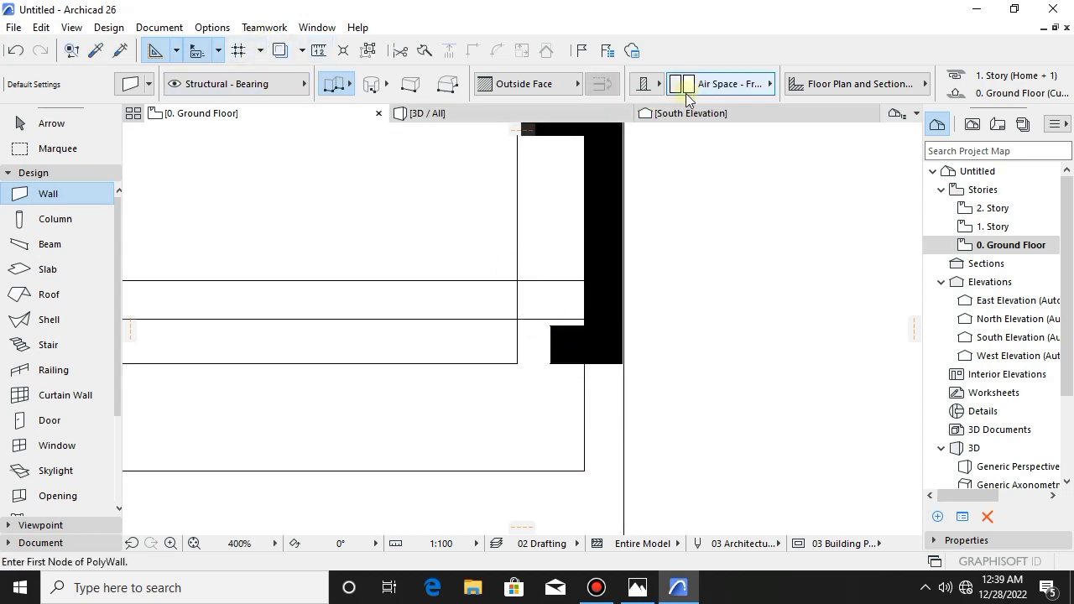
pyautogui.click(457, 112)
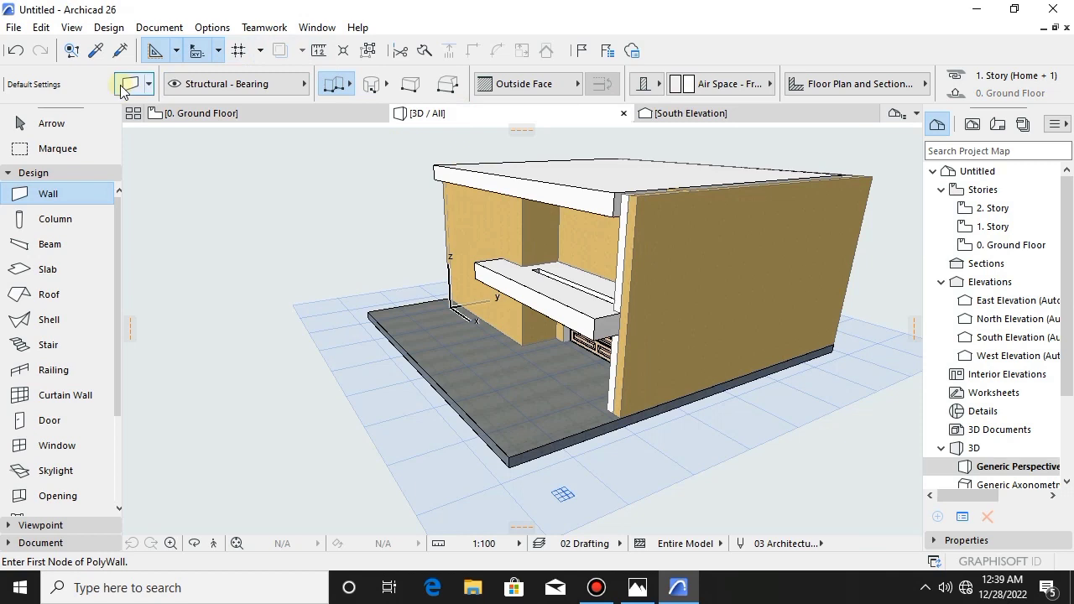
# - Move the short white wall forward by its base corner, away from the right side wall's front end
pyautogui.click(51, 124)
pyautogui.scroll(5, 580, 364)
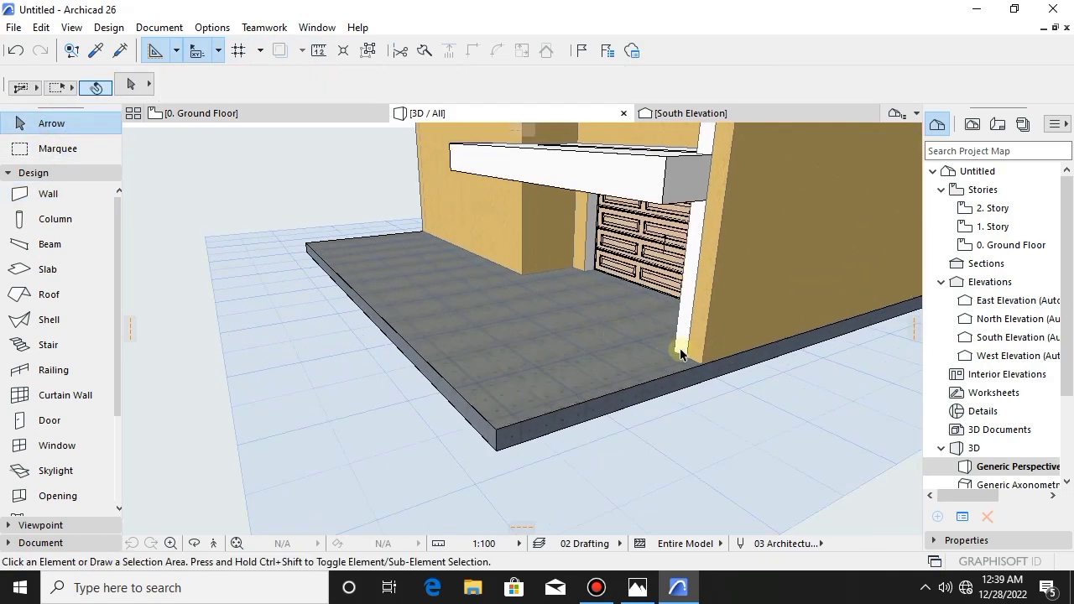
pyautogui.click(685, 346)
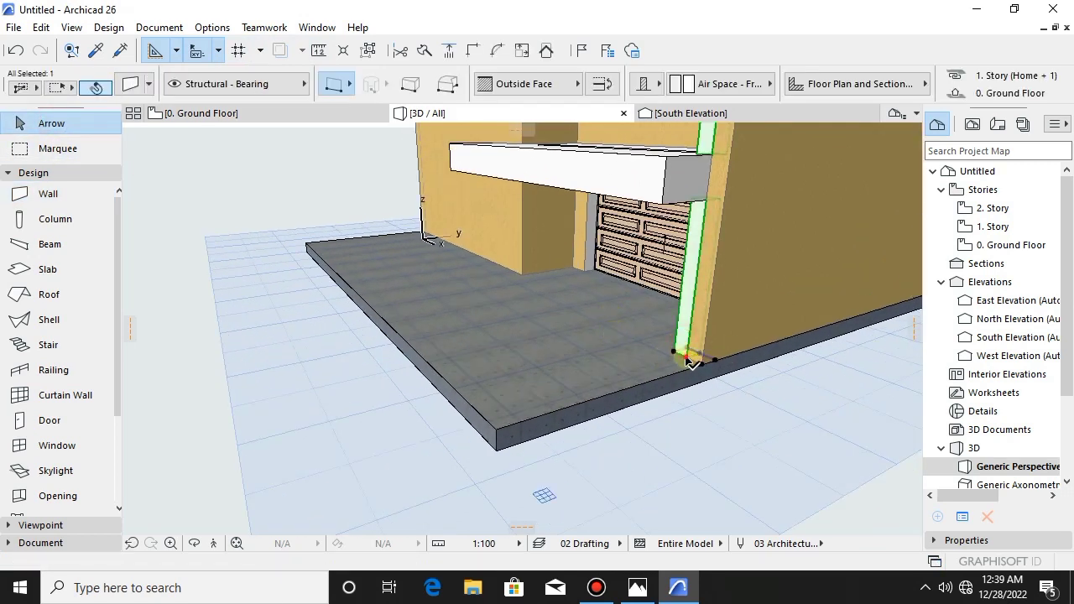
pyautogui.click(686, 357)
pyautogui.scroll(5, 817, 351)
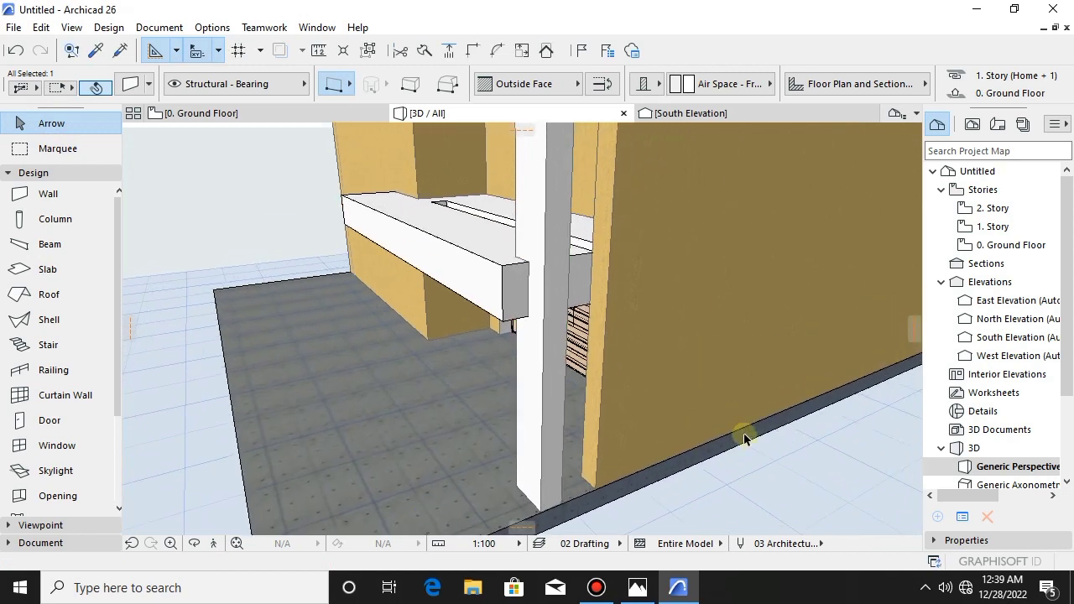
# - Increase the short white wall's thickness in its geometry settings
pyautogui.hotkey('ctrl', 't')
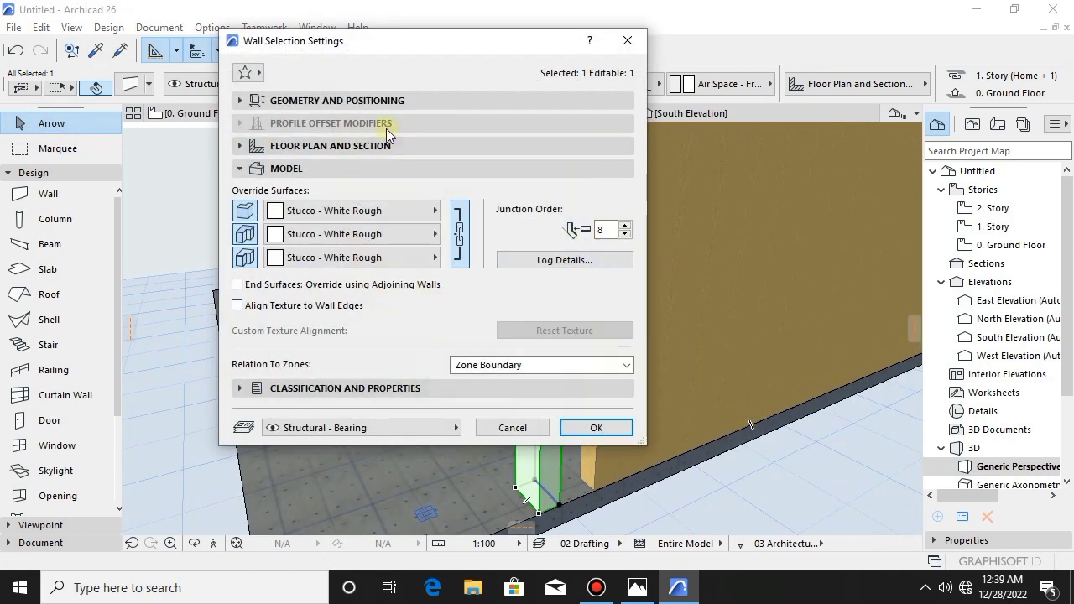
pyautogui.click(388, 100)
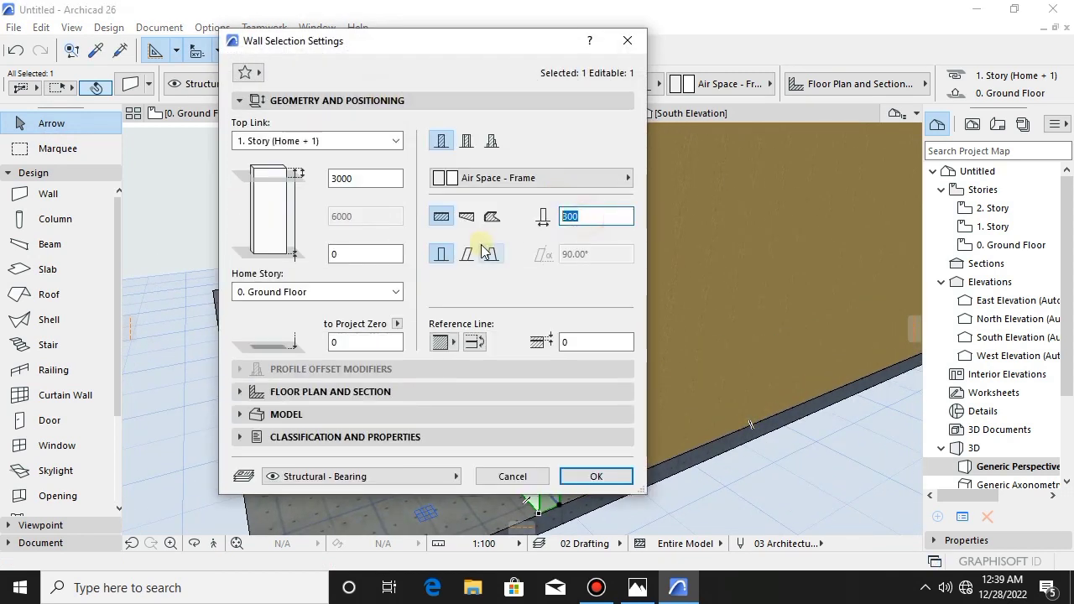
pyautogui.write('0')
pyautogui.press('Return')
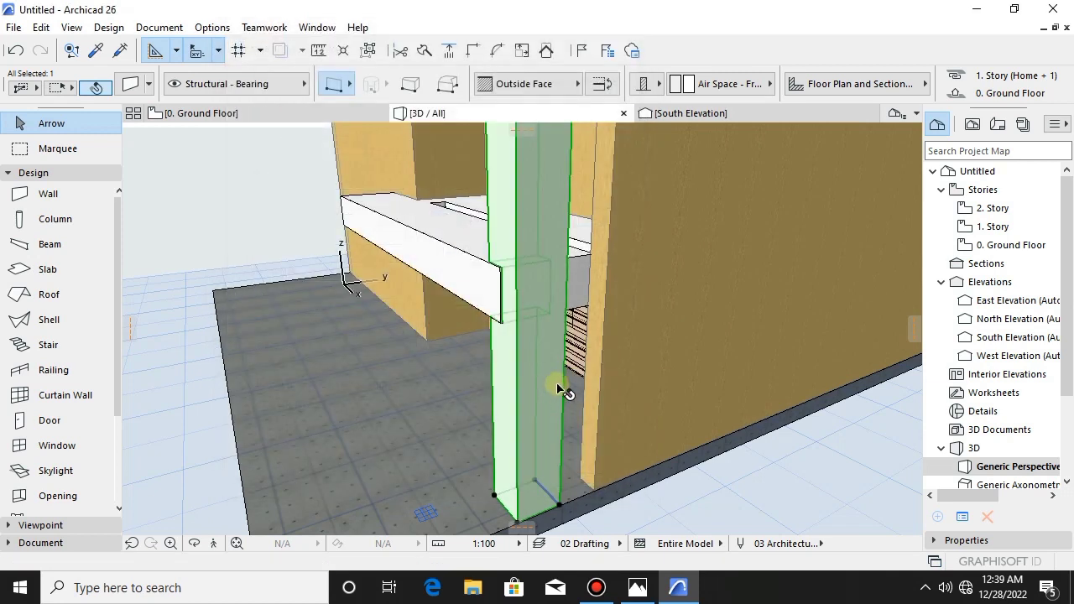
# - Move the thickened white wall back by its rear base corner to sit against the front end of the right side wall
pyautogui.scroll(-1, 554, 394)
pyautogui.keyDown('shift'); pyautogui.moveTo(478, 299); pyautogui.dragTo(409, 240, button='middle'); pyautogui.keyUp('shift')
pyautogui.scroll(3, 376, 302)
pyautogui.click(488, 417)
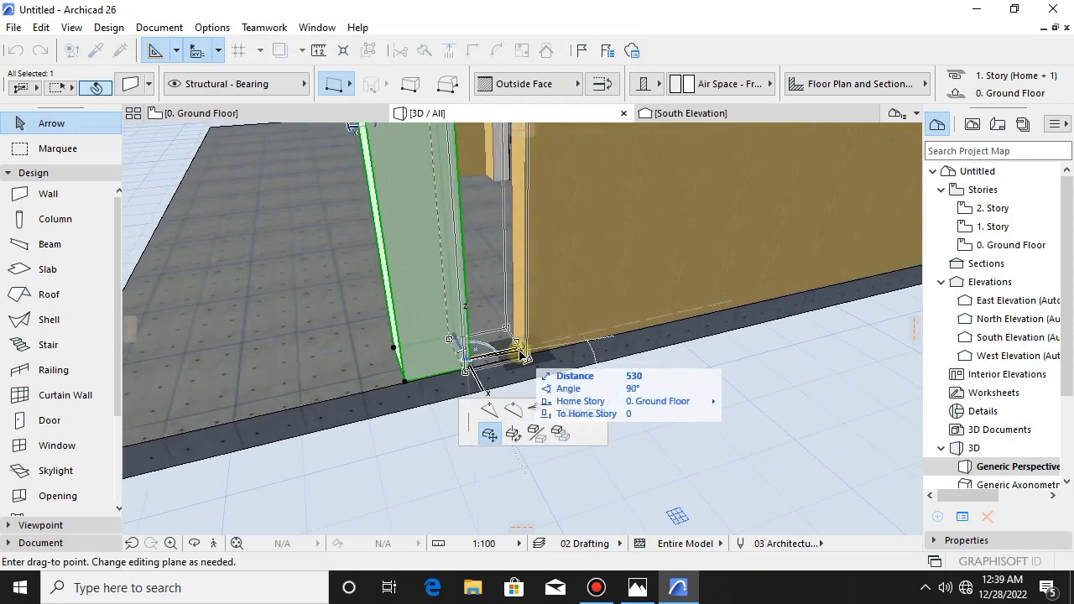
pyautogui.click(518, 347)
# - Stretch the white wall's base up to the underside of the projecting floor slab
pyautogui.keyDown('shift'); pyautogui.moveTo(493, 347); pyautogui.dragTo(592, 443, button='middle'); pyautogui.keyUp('shift')
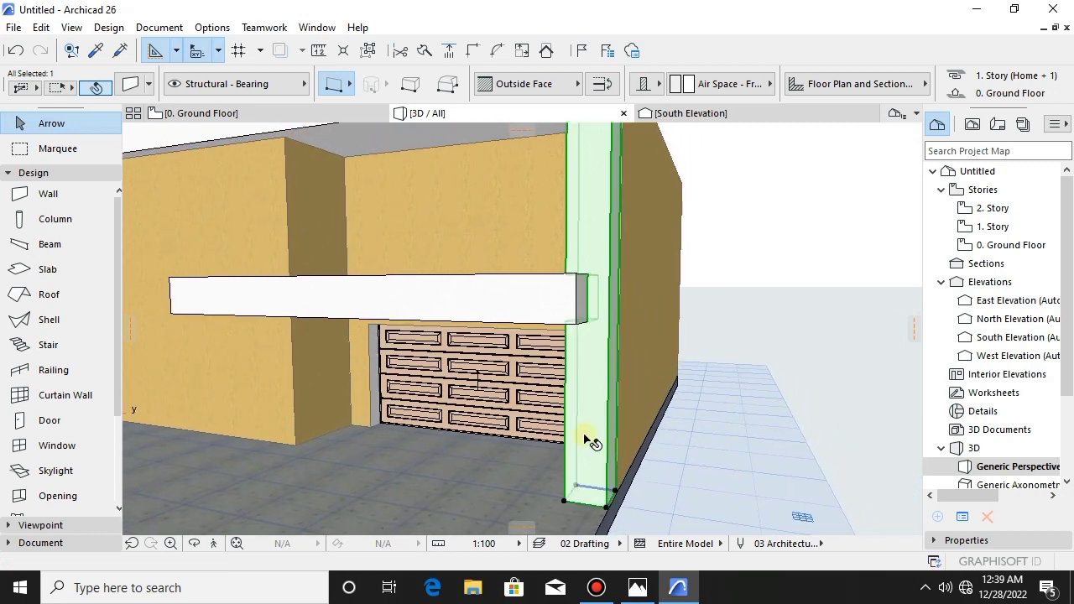
pyautogui.click(607, 507)
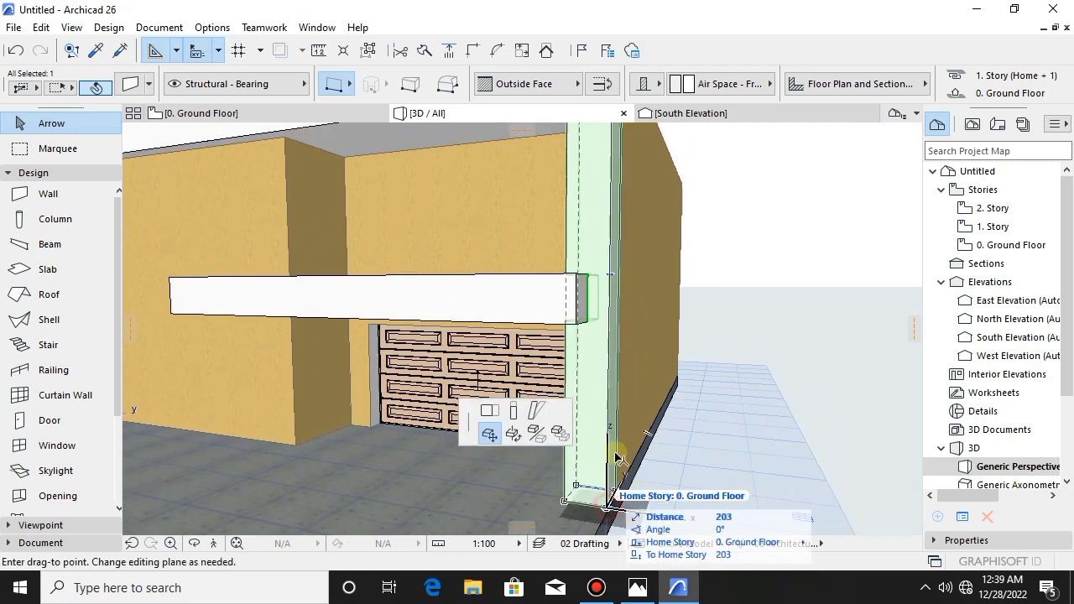
pyautogui.click(513, 410)
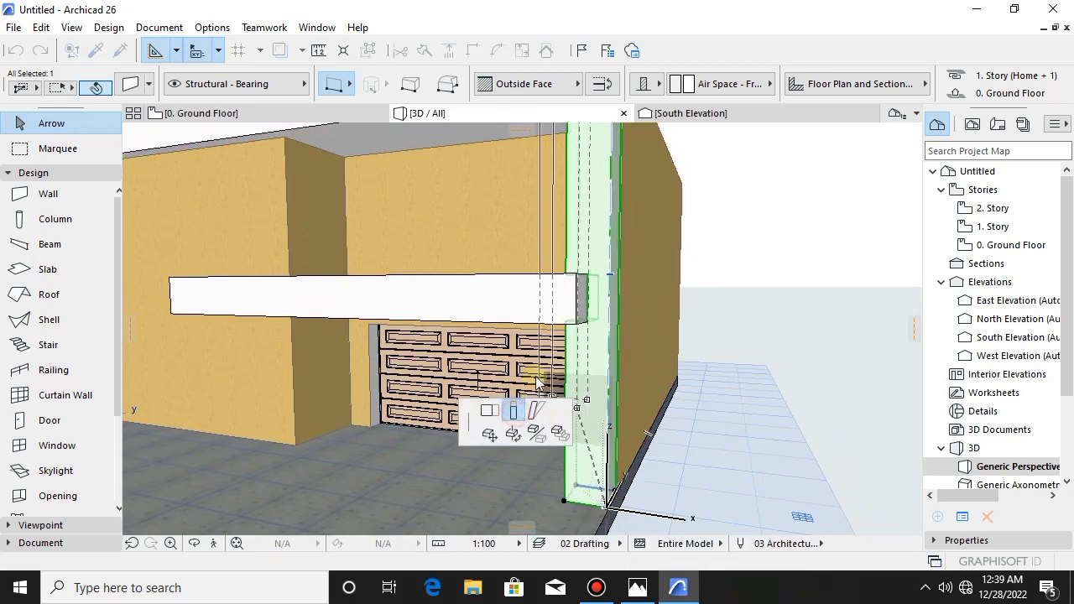
pyautogui.click(576, 325)
pyautogui.keyDown('shift'); pyautogui.moveTo(579, 278); pyautogui.dragTo(592, 341, button='middle'); pyautogui.keyUp('shift')
# - Add a rectangle to the projecting floor slab that fills the narrow slot between the slot's left end and the right side wall
pyautogui.click(625, 357)
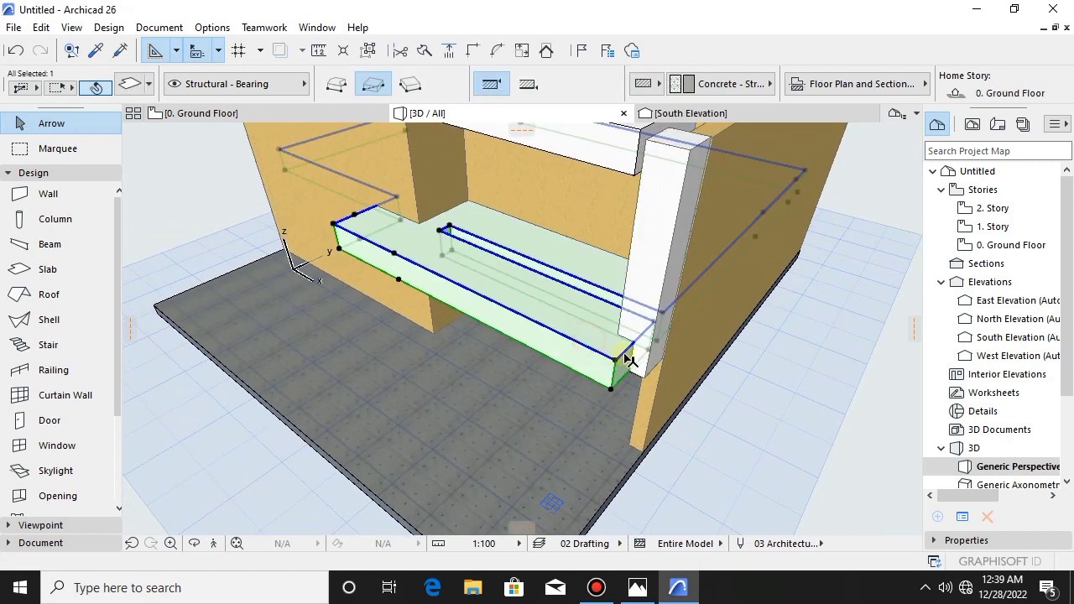
pyautogui.click(445, 235)
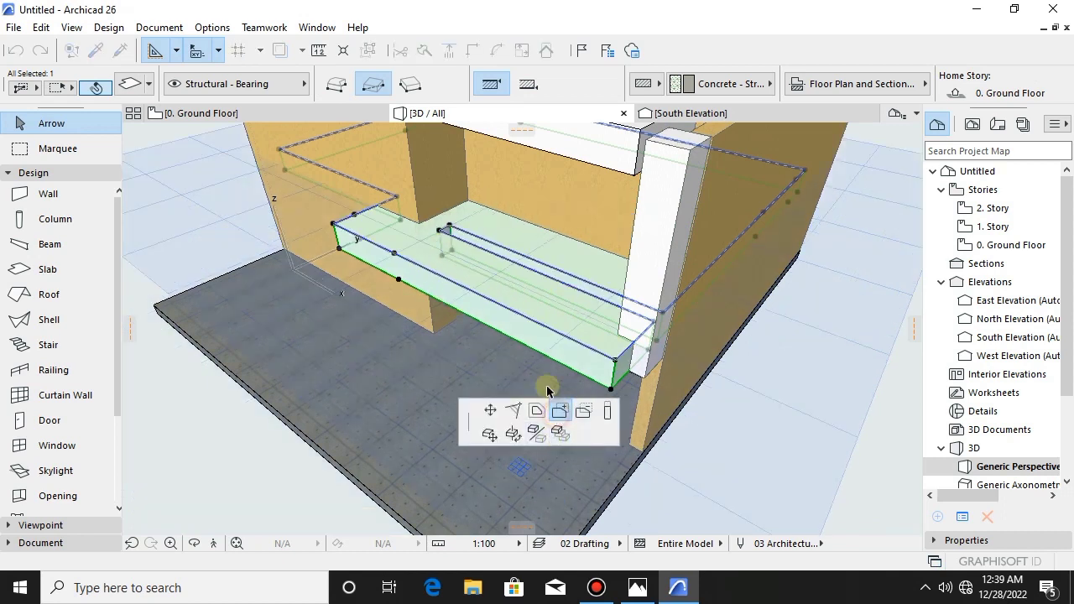
pyautogui.click(559, 410)
pyautogui.click(445, 235)
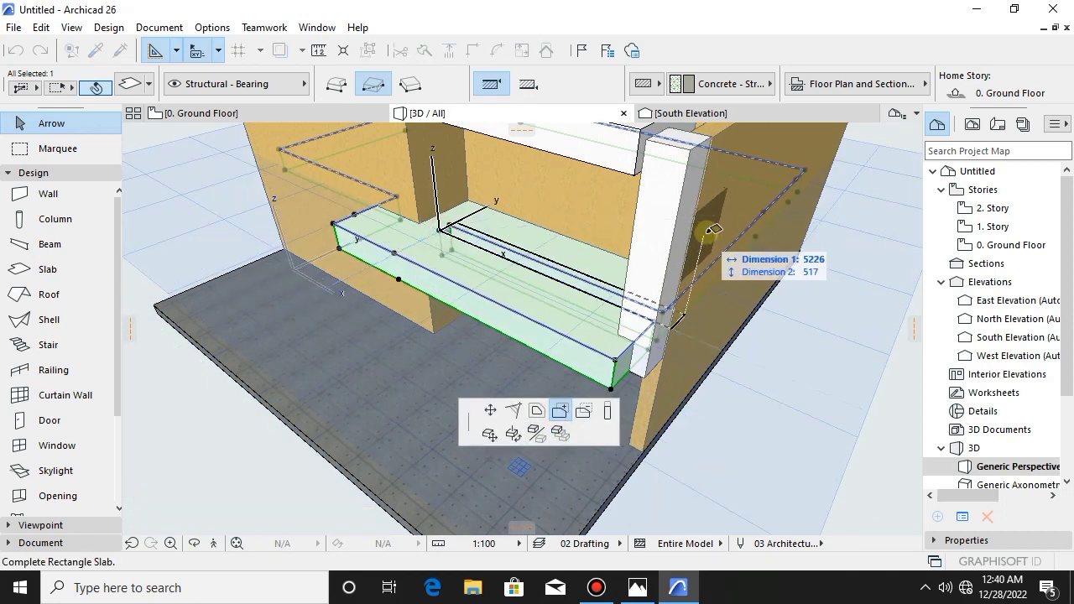
pyautogui.click(668, 310)
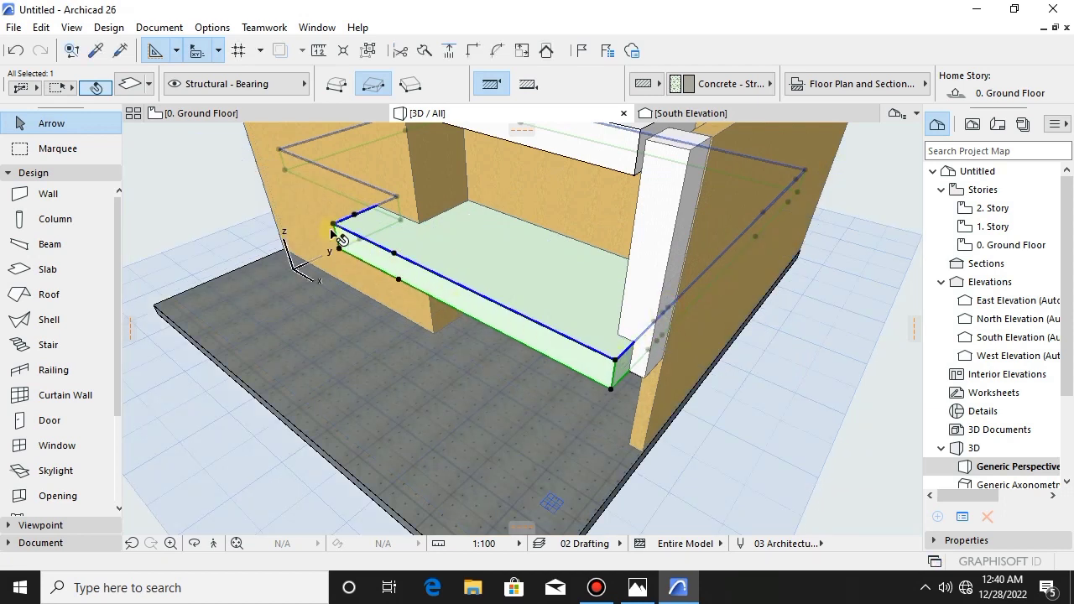
# - Subtract a rectangle along the projecting floor slab's front edge, from its front left corner to the white wall, to reduce the projection
pyautogui.click(482, 325)
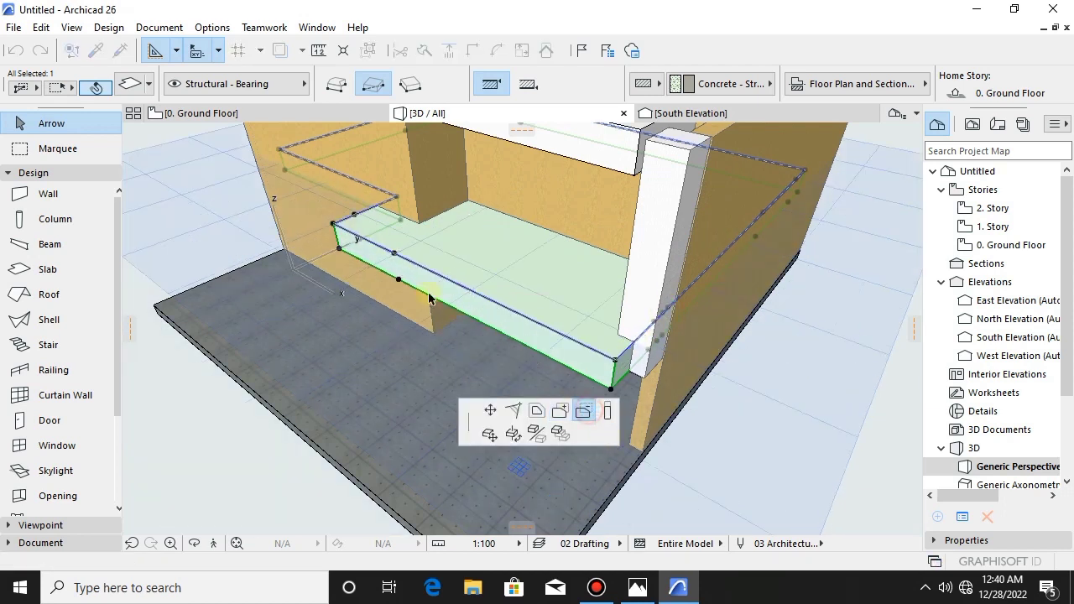
pyautogui.click(333, 225)
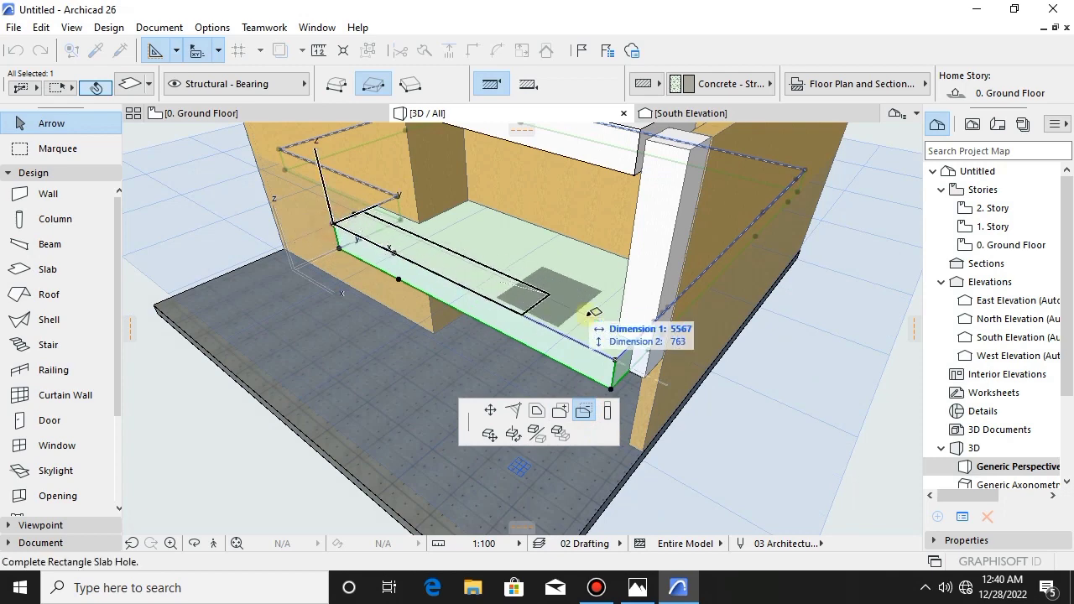
pyautogui.click(640, 343)
# - Add a rectangle to the roof slab along its right edge, from the rear right corner forward, covering the right side wall and white wall
pyautogui.scroll(-1, 628, 366)
pyautogui.keyDown('shift'); pyautogui.moveTo(628, 365); pyautogui.dragTo(504, 432, button='middle'); pyautogui.keyUp('shift')
pyautogui.click(500, 411)
pyautogui.scroll(-1, 439, 372)
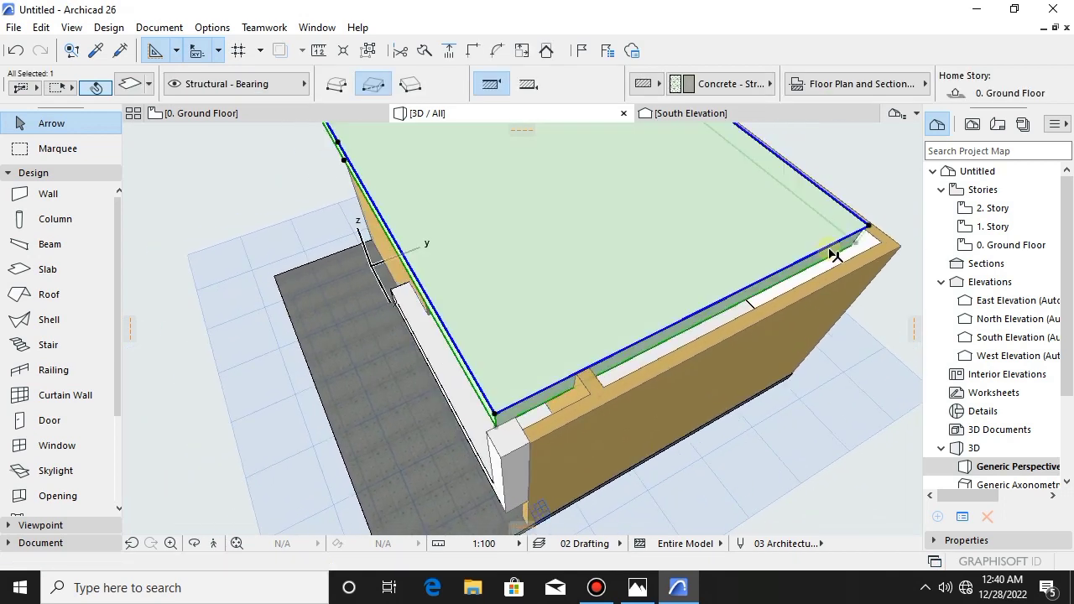
pyautogui.click(868, 228)
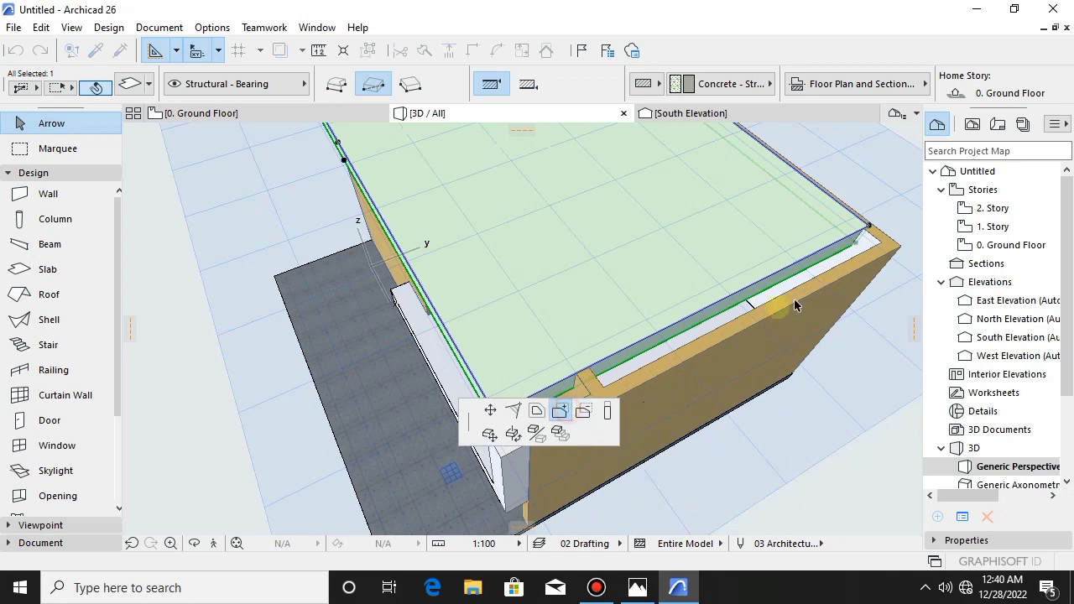
pyautogui.click(870, 229)
pyautogui.click(613, 273)
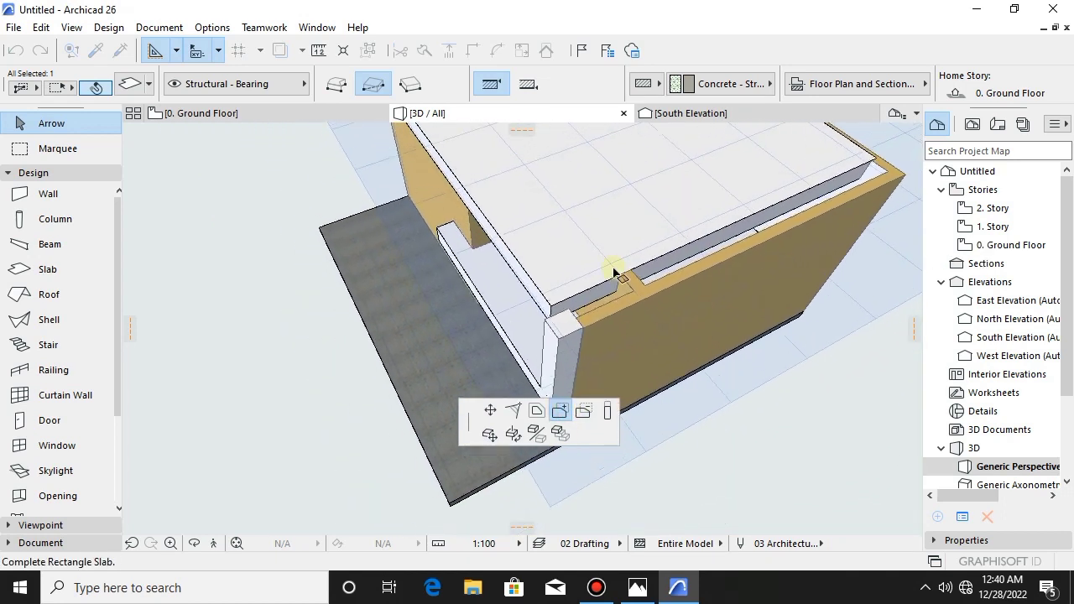
pyautogui.click(545, 313)
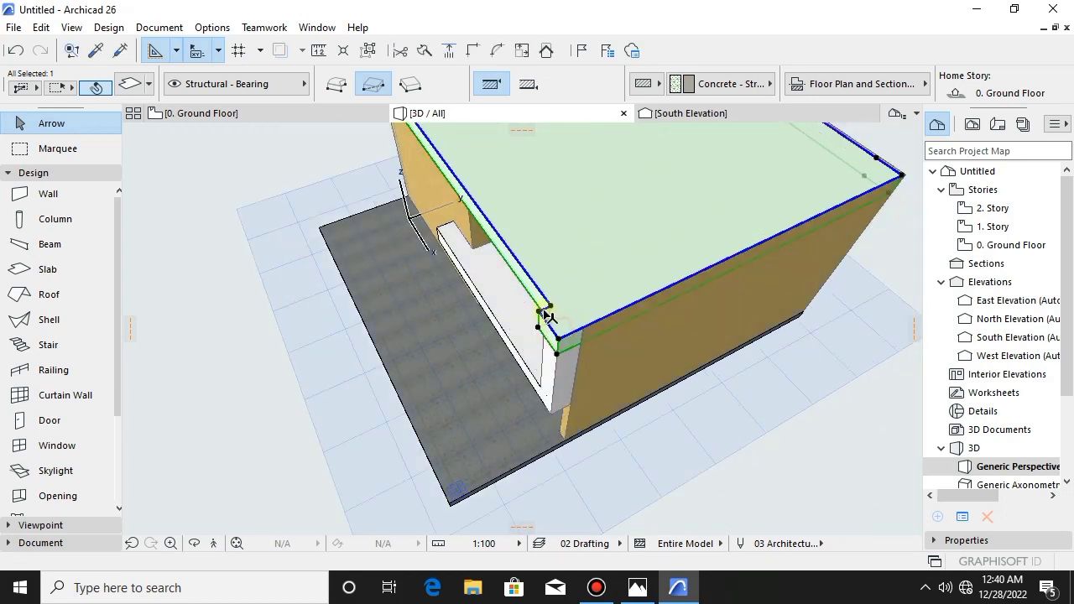
# - Add a rectangle to the roof slab along its front edge, from the right projection's inner corner to the front left corner
pyautogui.moveTo(544, 313); pyautogui.dragTo(587, 345, button='middle')
pyautogui.moveTo(581, 389); pyautogui.dragTo(605, 427, button='middle')
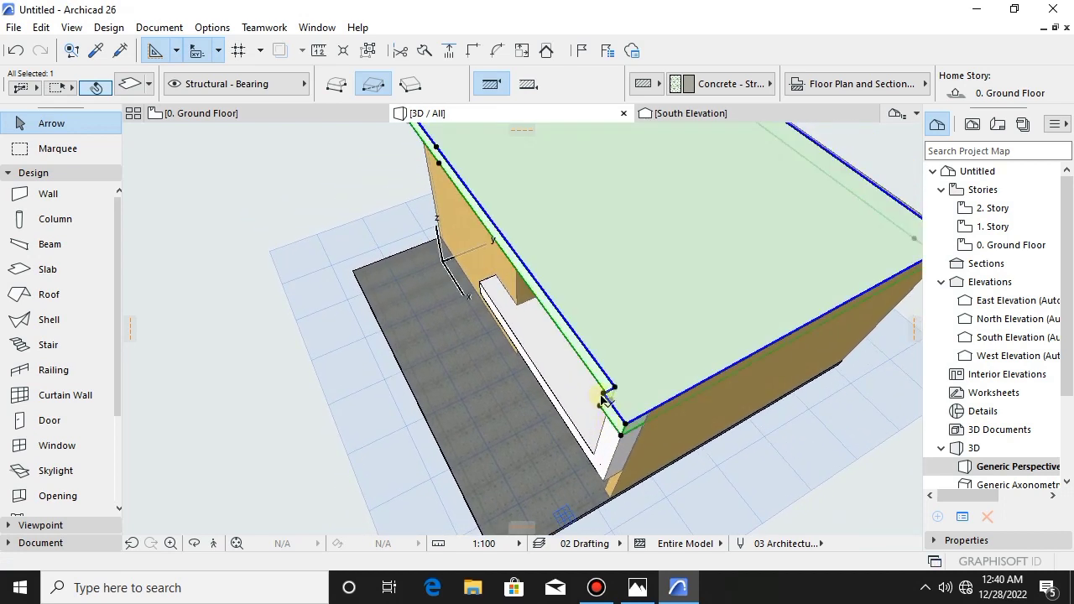
pyautogui.click(615, 388)
pyautogui.moveTo(560, 329); pyautogui.dragTo(670, 497, button='middle')
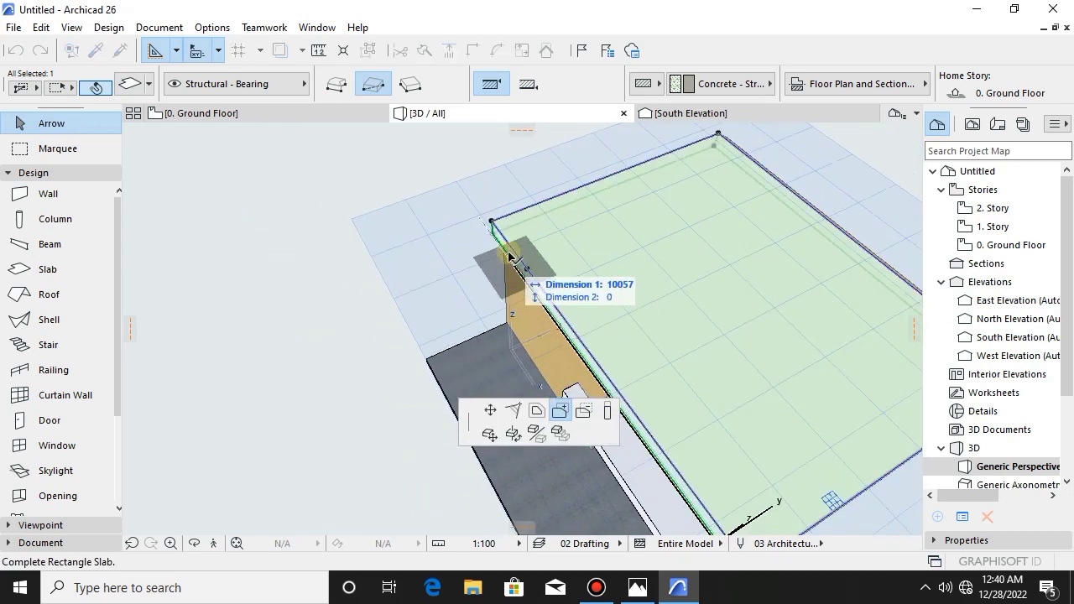
pyautogui.click(497, 223)
pyautogui.keyDown('shift'); pyautogui.moveTo(491, 221); pyautogui.dragTo(614, 288, button='middle'); pyautogui.keyUp('shift')
pyautogui.keyDown('shift'); pyautogui.moveTo(615, 289); pyautogui.dragTo(699, 224); pyautogui.keyUp('shift')
pyautogui.keyDown('shift'); pyautogui.moveTo(699, 223); pyautogui.dragTo(703, 209, button='middle'); pyautogui.keyUp('shift')
pyautogui.press('Escape')
pyautogui.keyDown('shift'); pyautogui.moveTo(601, 315); pyautogui.dragTo(740, 334, button='middle'); pyautogui.keyUp('shift')
# - Copy the white wall under the roof's front right corner to the roof's front left corner
pyautogui.click(740, 334)
pyautogui.scroll(3, 637, 365)
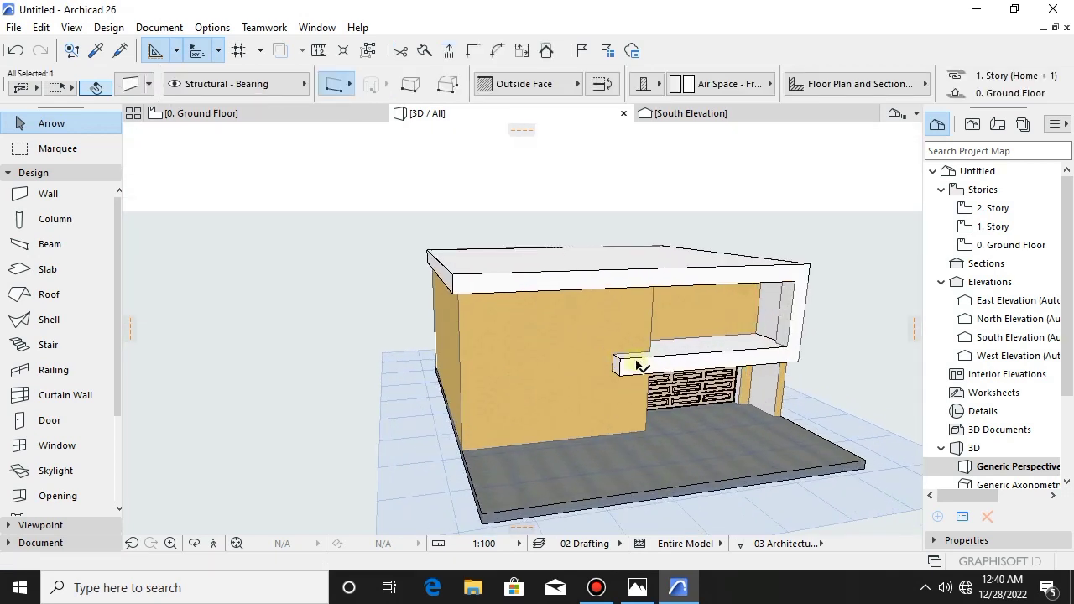
pyautogui.hotkey('ctrl', 'shift', 'd')
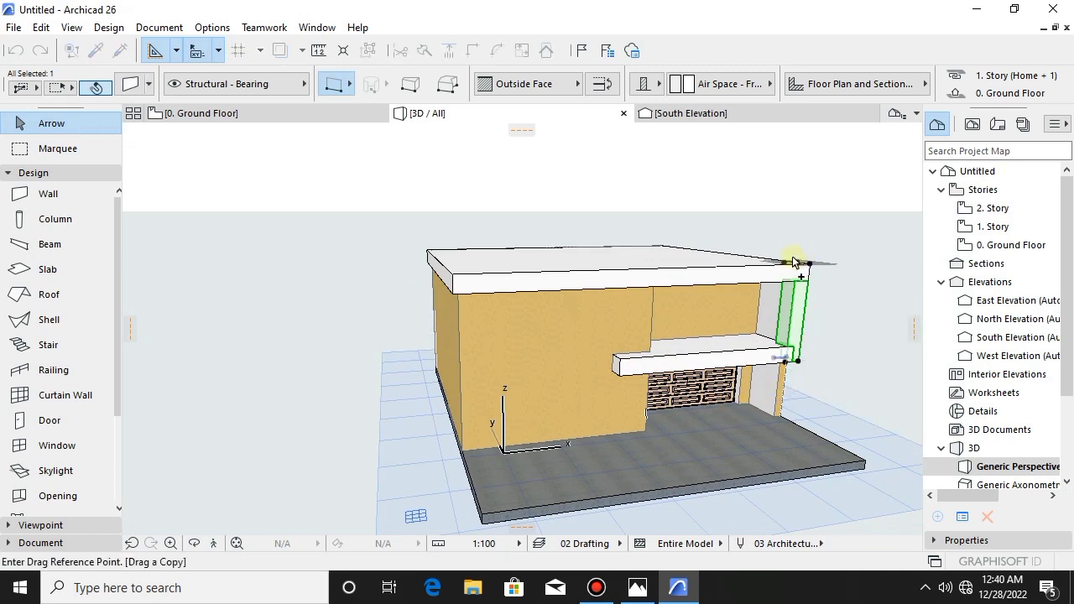
pyautogui.click(804, 265)
pyautogui.scroll(5, 638, 291)
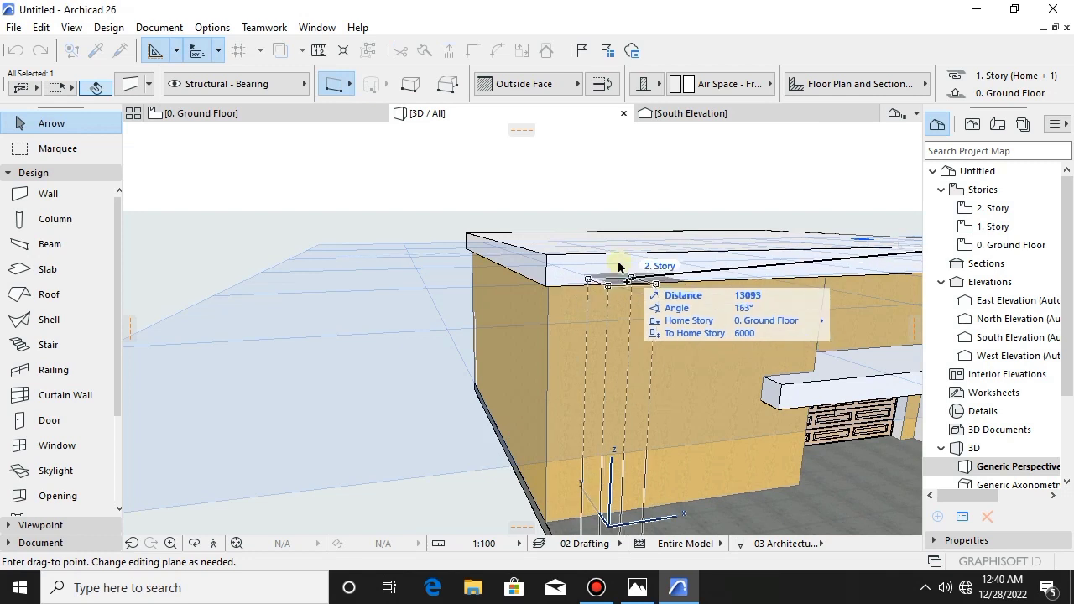
pyautogui.click(592, 264)
pyautogui.keyDown('shift'); pyautogui.moveTo(605, 245); pyautogui.dragTo(423, 273, button='middle'); pyautogui.keyUp('shift')
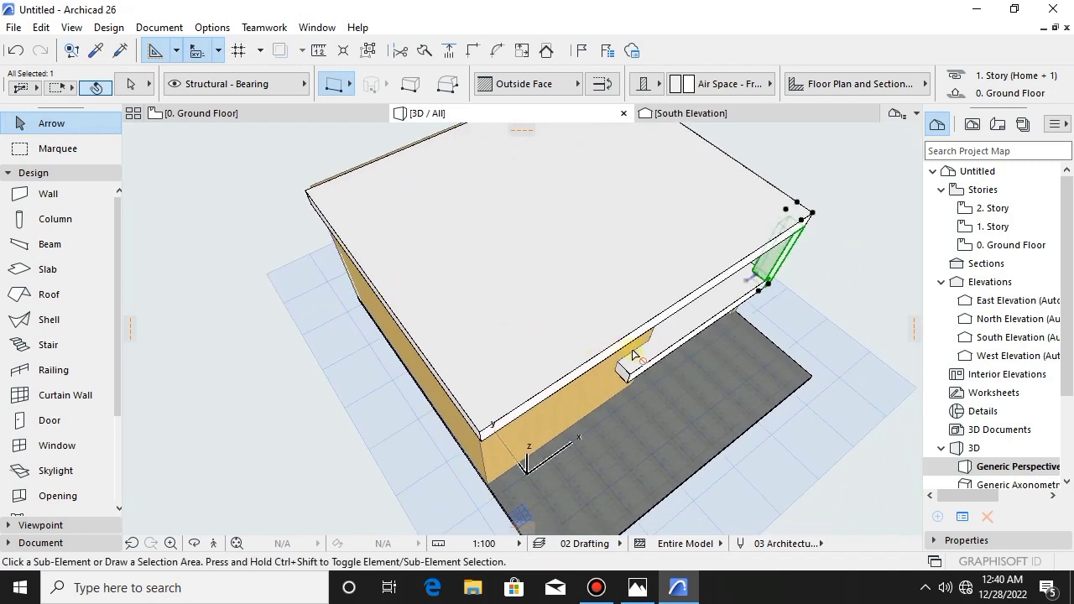
pyautogui.click(806, 222)
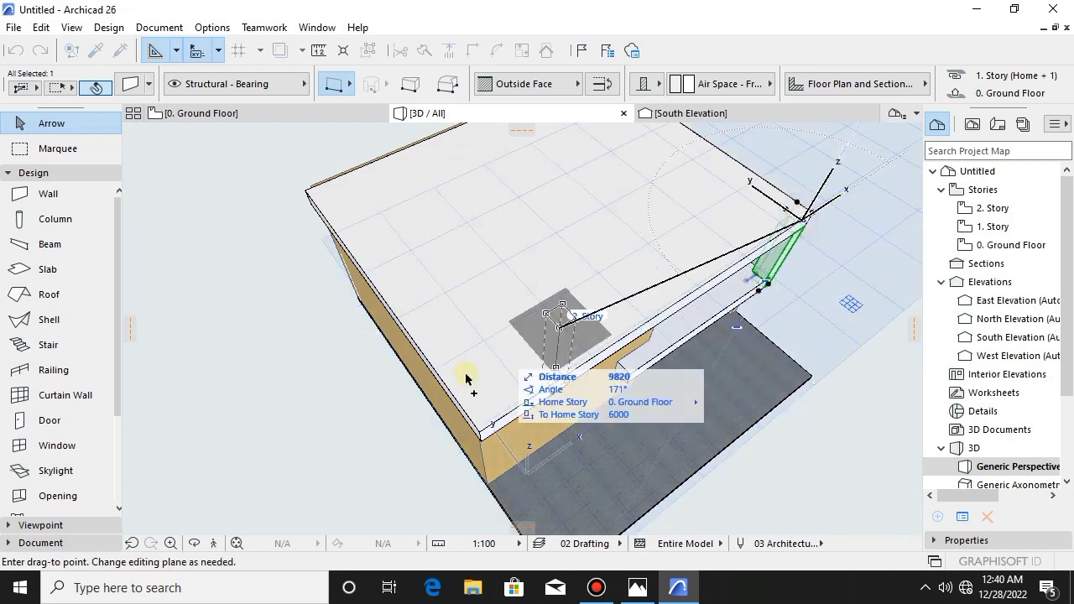
pyautogui.scroll(3, 499, 434)
pyautogui.click(487, 453)
# - Stretch the copied white wall's base down to about 724 mm above the ground floor, for a height of about 5276 mm
pyautogui.keyDown('shift'); pyautogui.moveTo(487, 451); pyautogui.dragTo(594, 425, button='middle'); pyautogui.keyUp('shift')
pyautogui.scroll(-1, 606, 413)
pyautogui.moveTo(562, 371); pyautogui.dragTo(372, 408, button='middle')
pyautogui.scroll(5, 376, 372)
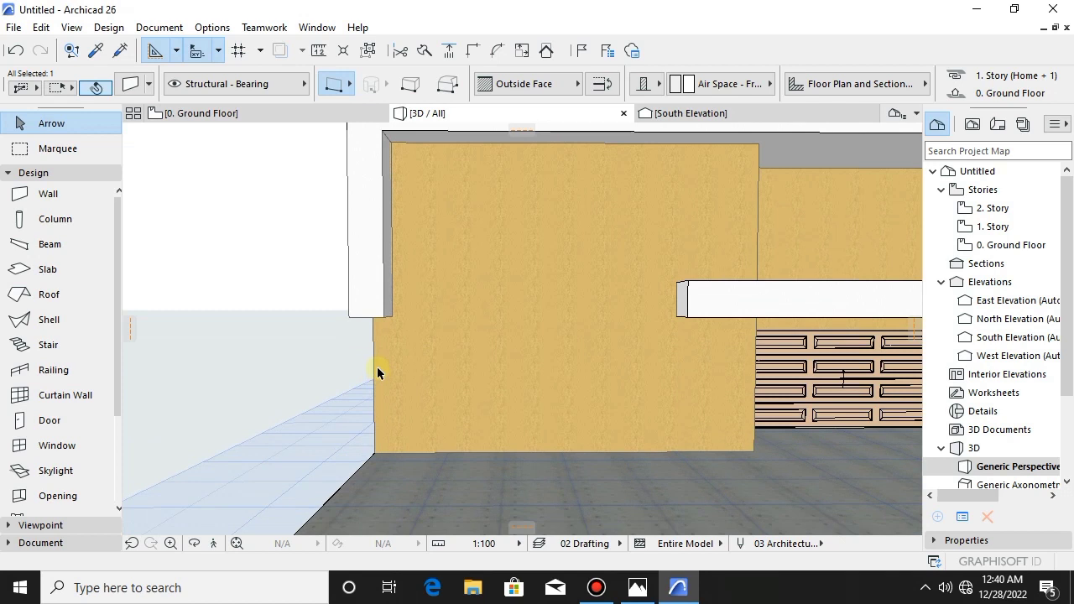
pyautogui.click(382, 318)
pyautogui.click(511, 412)
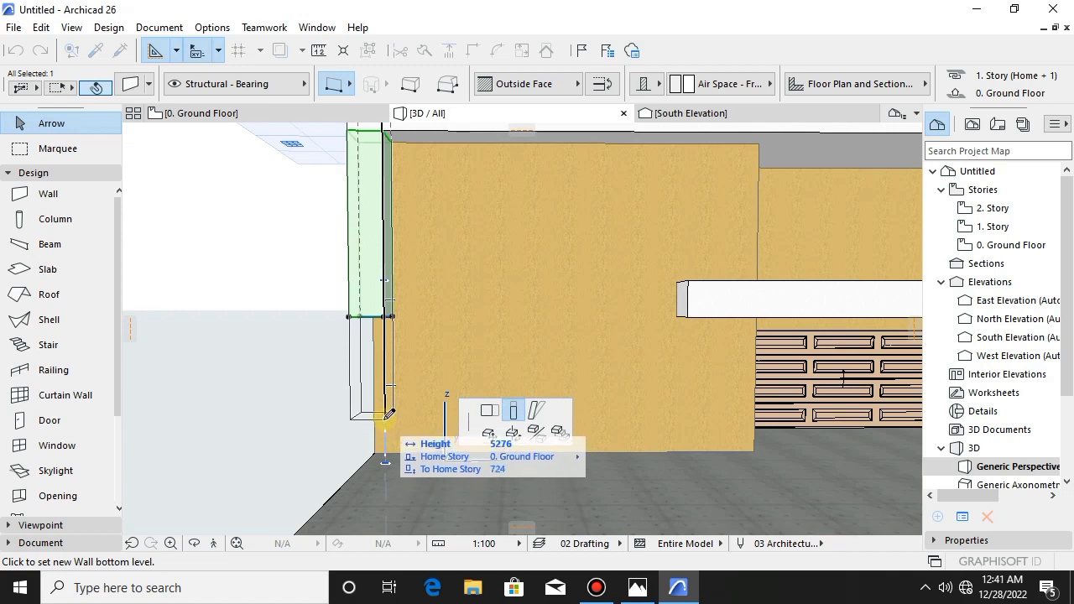
pyautogui.click(390, 417)
pyautogui.scroll(-3, 445, 432)
pyautogui.keyDown('shift'); pyautogui.moveTo(457, 422); pyautogui.dragTo(326, 388, button='middle'); pyautogui.keyUp('shift')
pyautogui.press('Escape')
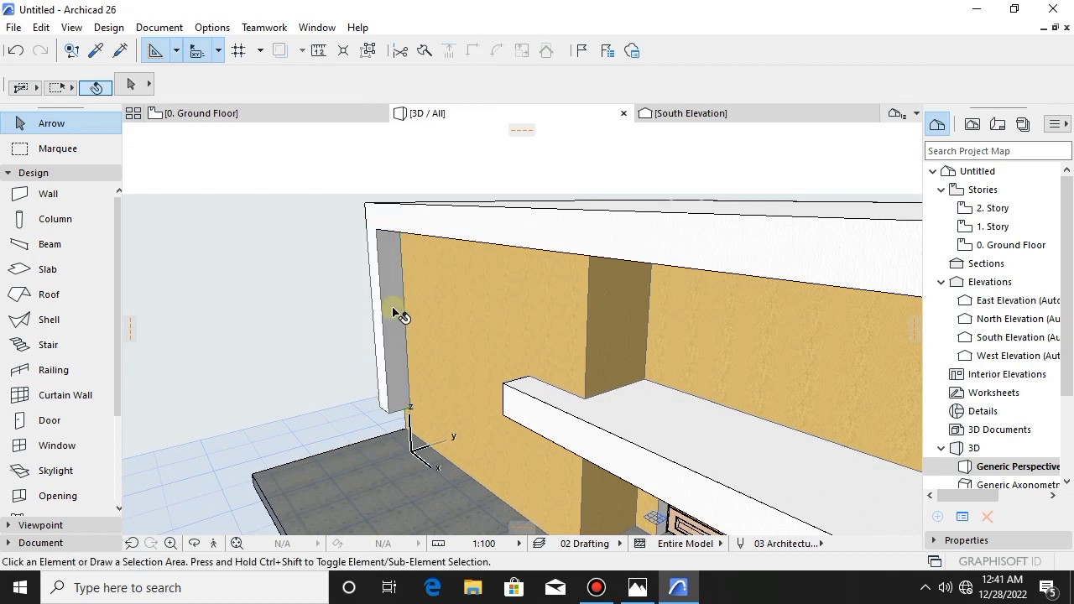
# - Pick up the yellow front wall's settings, then set the wall defaults to 70 mm thickness with all three surface overrides off
pyautogui.scroll(-5, 374, 359)
pyautogui.keyDown('shift'); pyautogui.moveTo(445, 400); pyautogui.dragTo(551, 409, button='middle'); pyautogui.keyUp('shift')
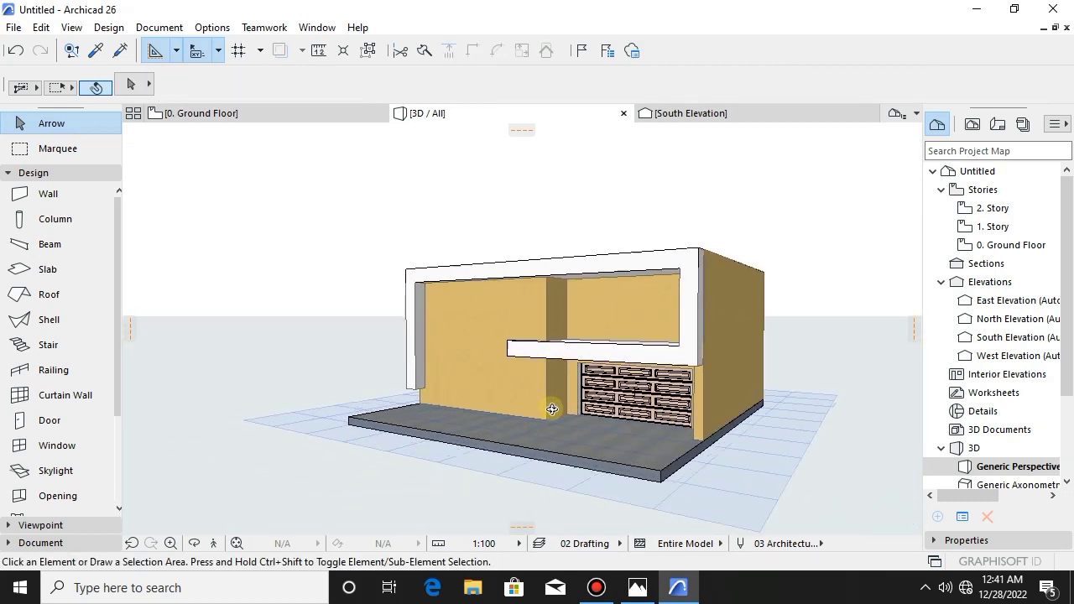
pyautogui.scroll(2, 460, 336)
pyautogui.scroll(3, 365, 420)
pyautogui.scroll(-2, 401, 394)
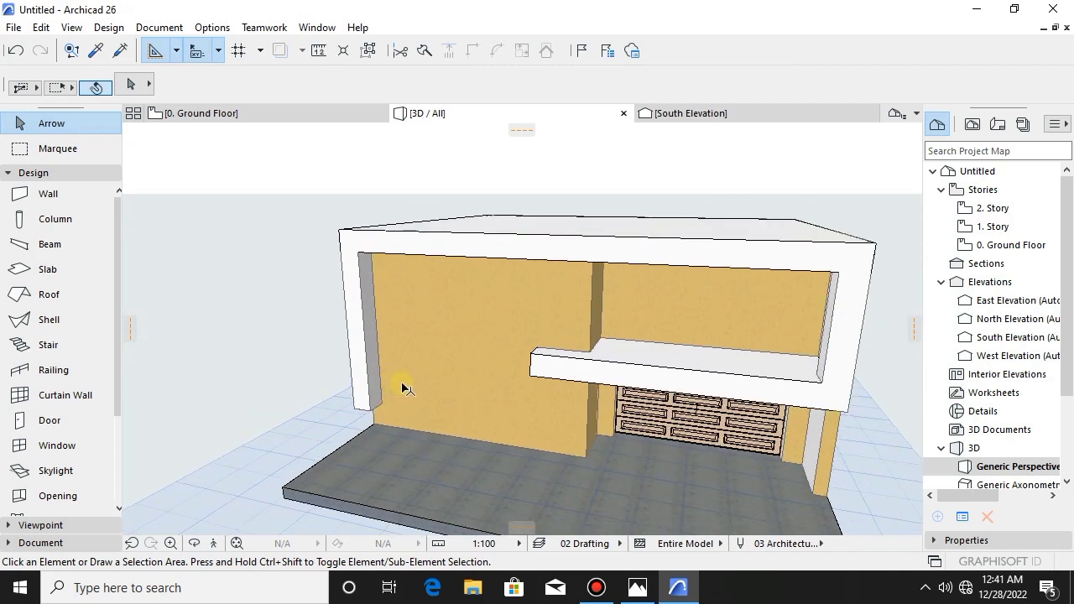
pyautogui.keyDown('alt'); pyautogui.click(424, 351); pyautogui.keyUp('alt')
pyautogui.scroll(3, 441, 445)
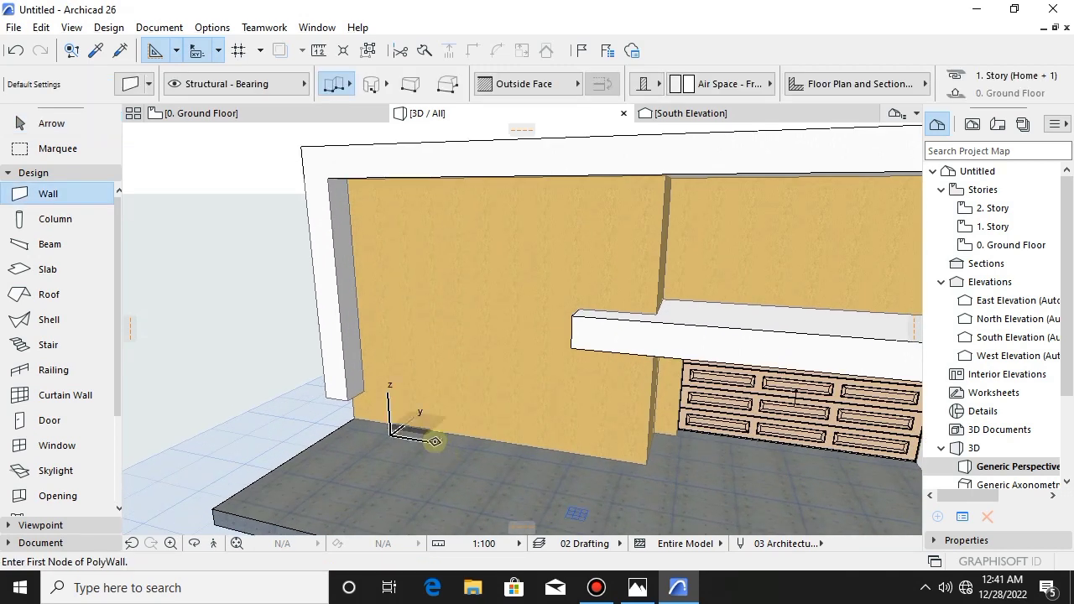
pyautogui.hotkey('ctrl', 't')
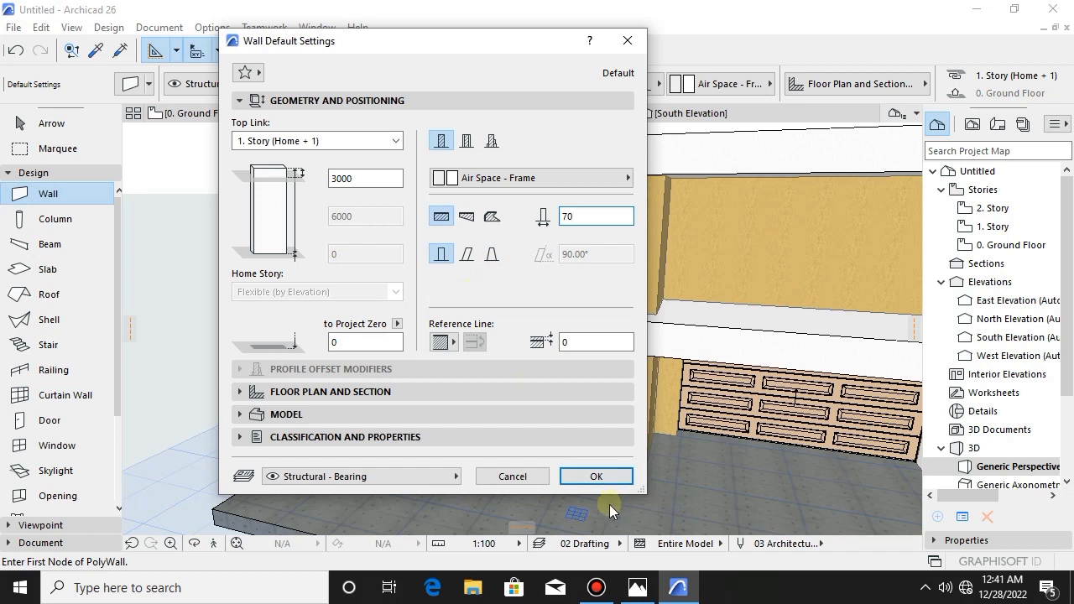
pyautogui.click(273, 413)
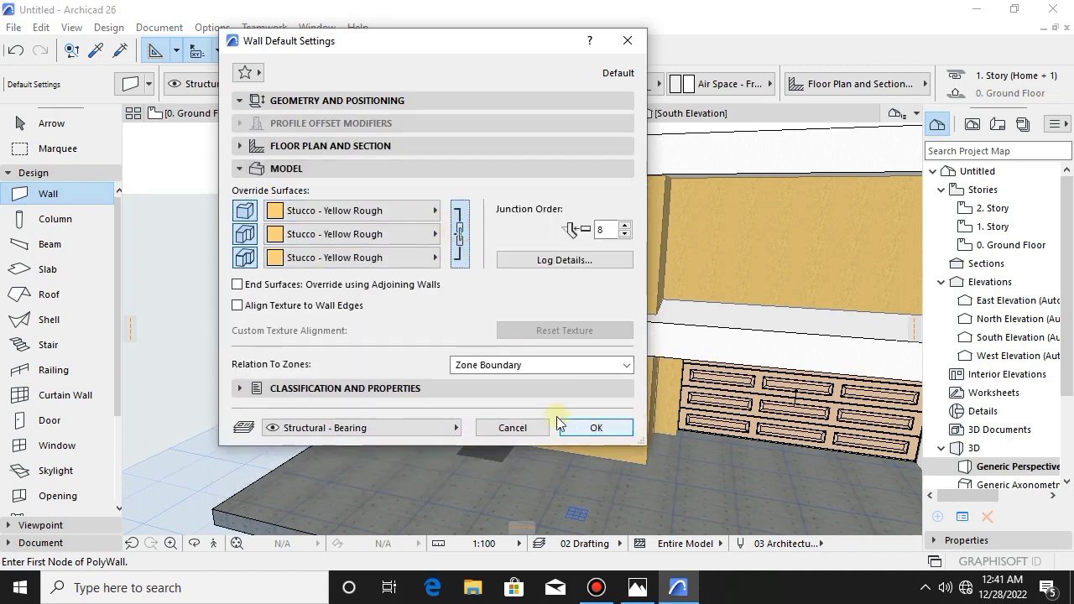
pyautogui.click(244, 211)
pyautogui.click(244, 234)
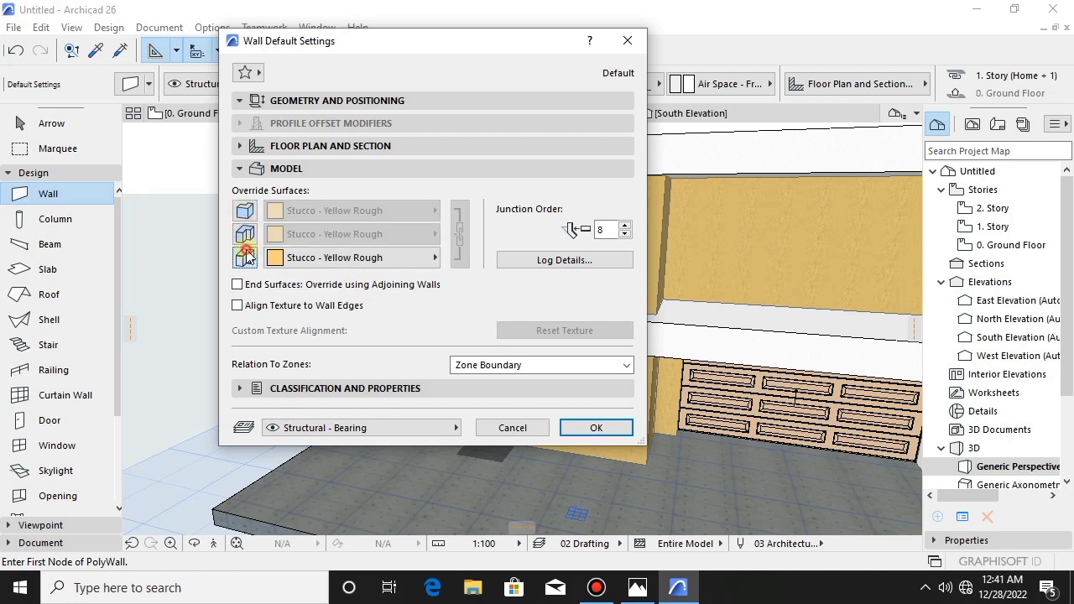
pyautogui.click(245, 257)
pyautogui.click(595, 428)
pyautogui.scroll(5, 432, 456)
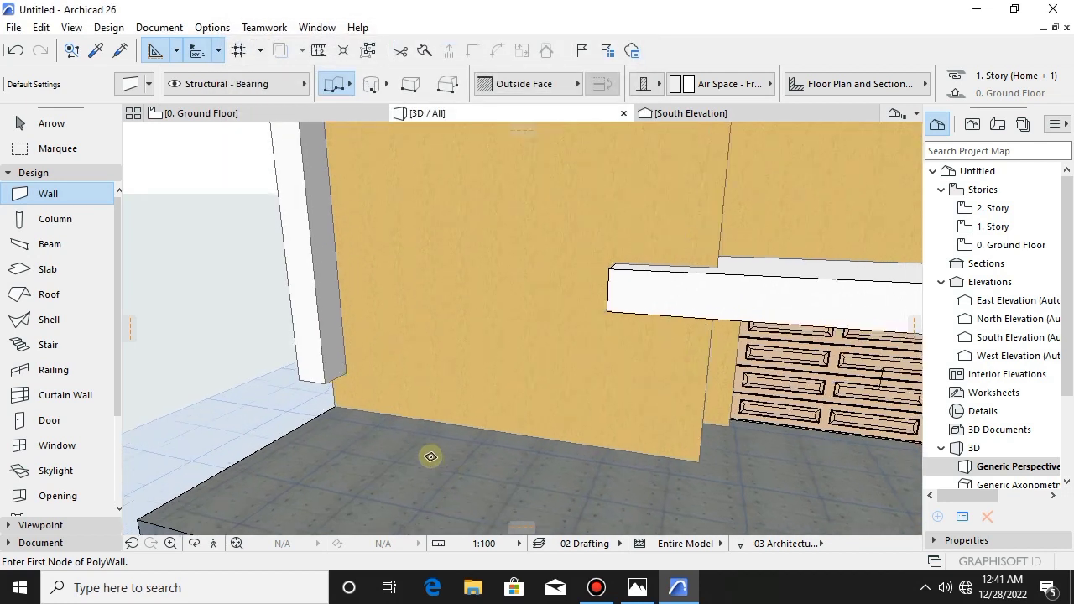
pyautogui.click(422, 421)
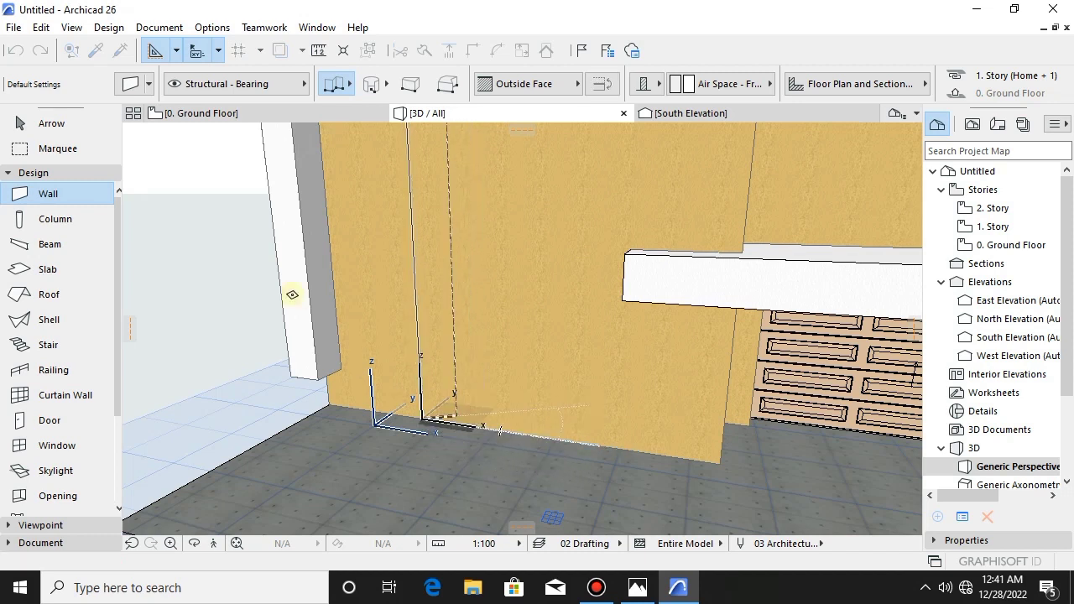
pyautogui.press('Escape')
# - On the ground floor plan, draw a wall about 1200 mm long against the outer face of the left wing's front wall
pyautogui.click(193, 118)
pyautogui.scroll(-5, 379, 388)
pyautogui.moveTo(400, 378); pyautogui.dragTo(598, 298, button='middle')
pyautogui.scroll(-3, 344, 265)
pyautogui.moveTo(361, 268); pyautogui.dragTo(628, 274, button='middle')
pyautogui.scroll(-1, 628, 274)
pyautogui.scroll(1, 535, 298)
pyautogui.scroll(4, 535, 298)
pyautogui.click(442, 263)
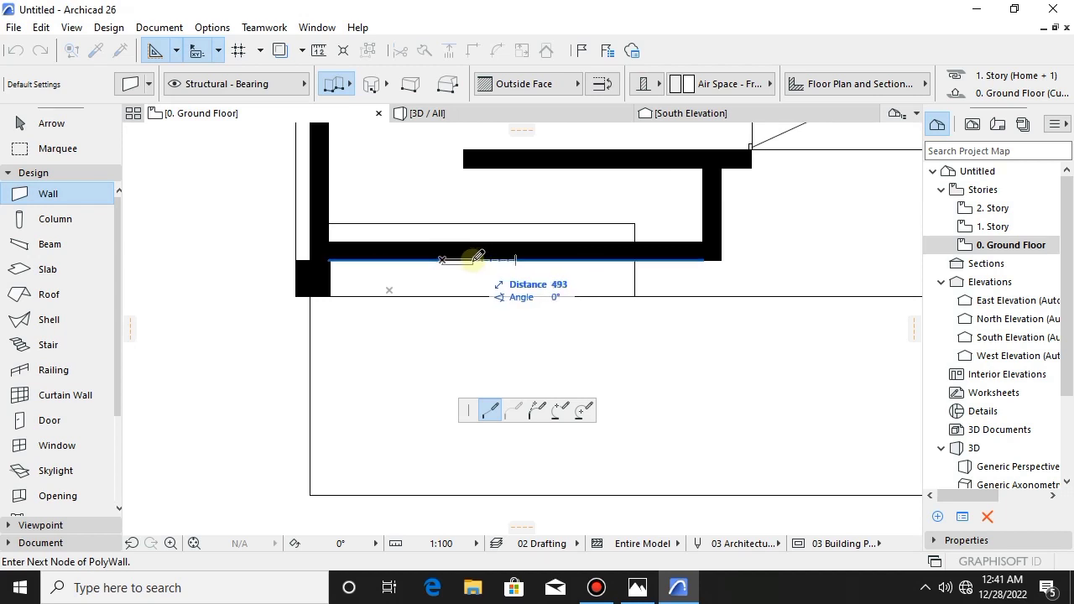
pyautogui.scroll(7, 476, 257)
pyautogui.scroll(-2, 587, 257)
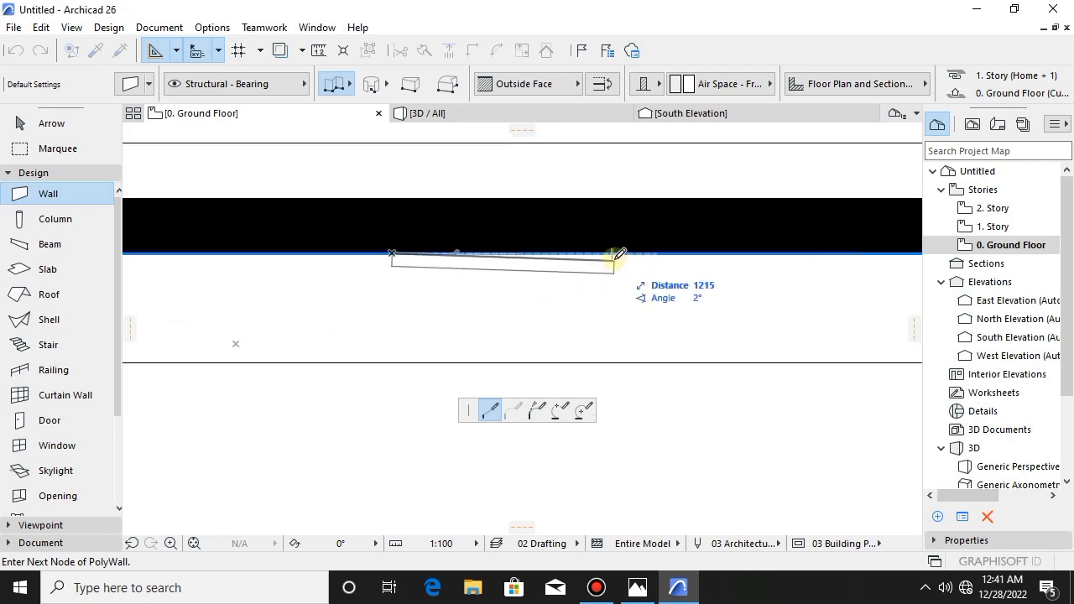
pyautogui.doubleClick(609, 251)
pyautogui.scroll(-3, 474, 304)
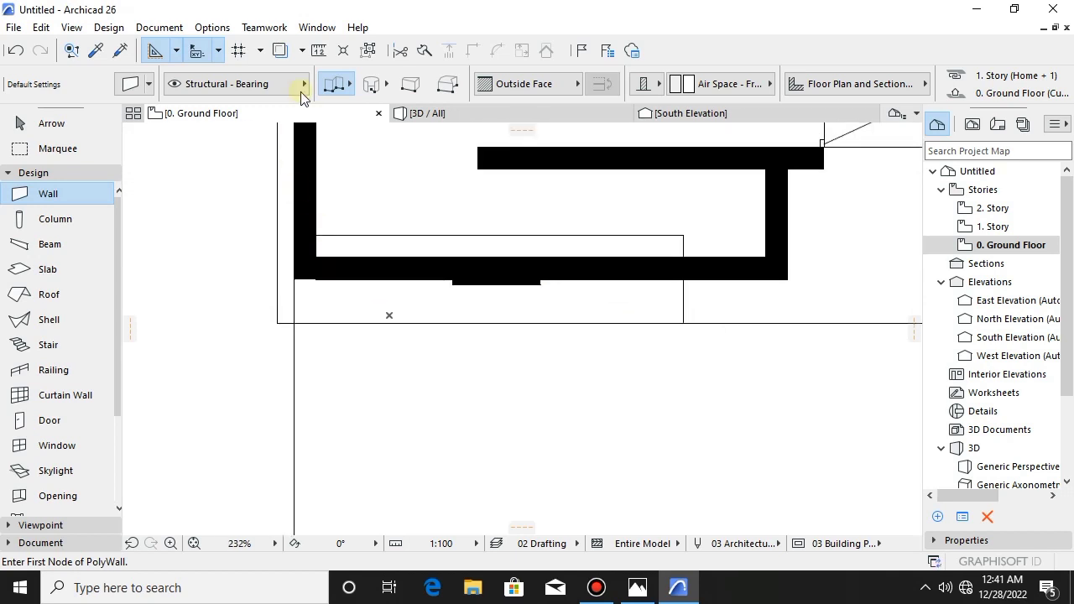
# - Examine the new white wall strip on the left wing's front in the 3D view
pyautogui.click(470, 112)
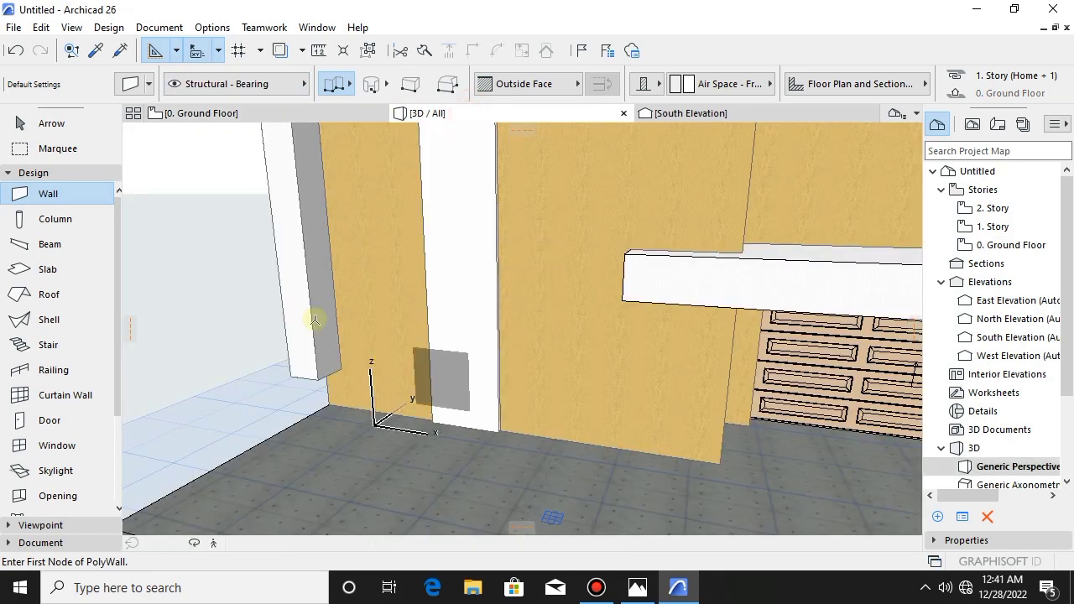
pyautogui.click(51, 123)
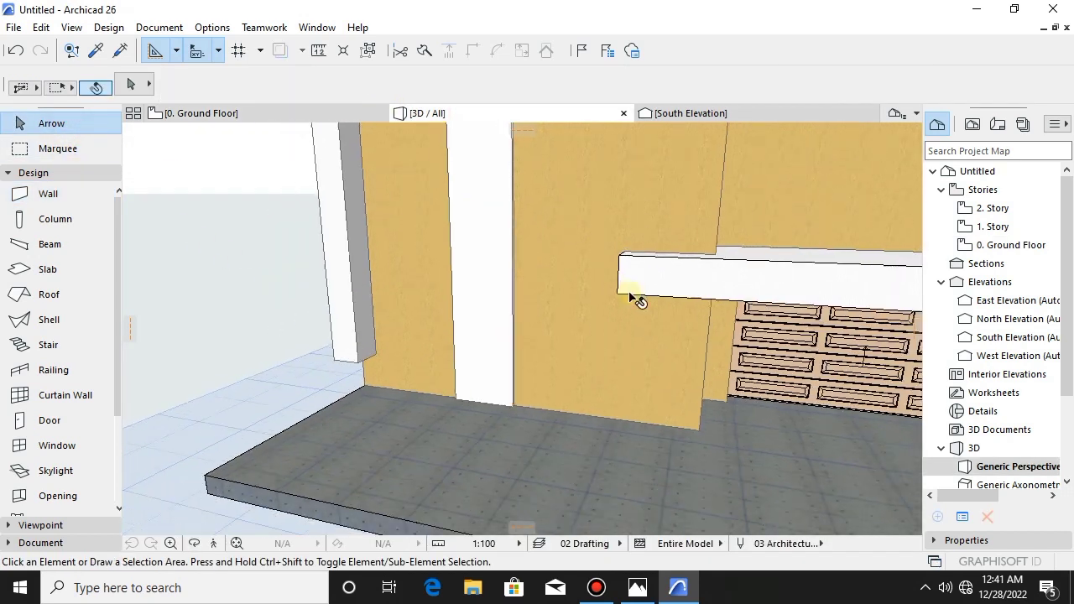
pyautogui.scroll(-3, 577, 243)
pyautogui.keyDown('shift'); pyautogui.moveTo(578, 244); pyautogui.dragTo(600, 415, button='middle'); pyautogui.keyUp('shift')
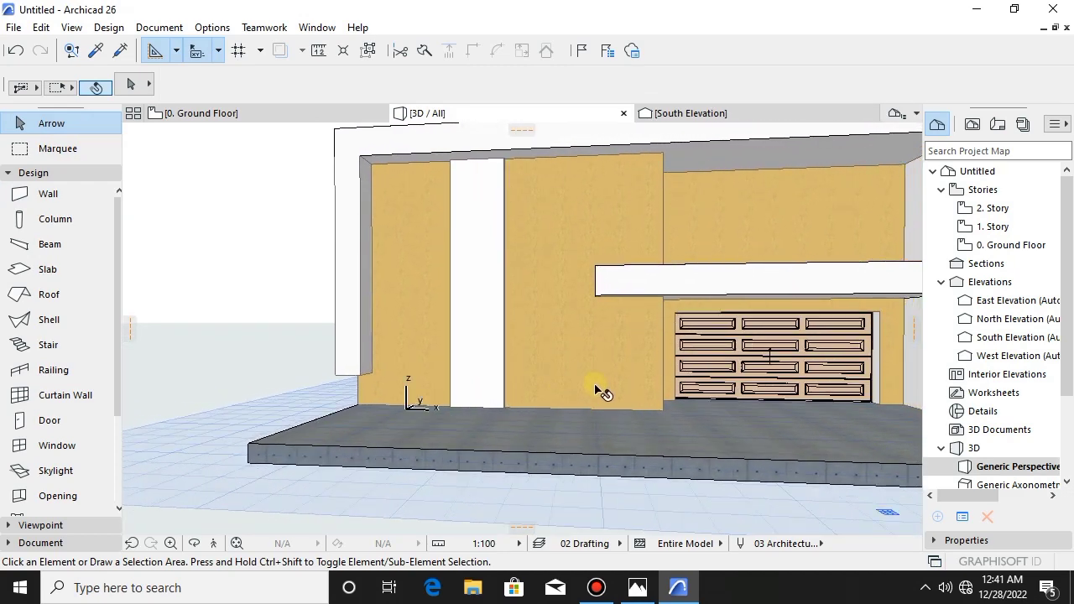
pyautogui.click(467, 386)
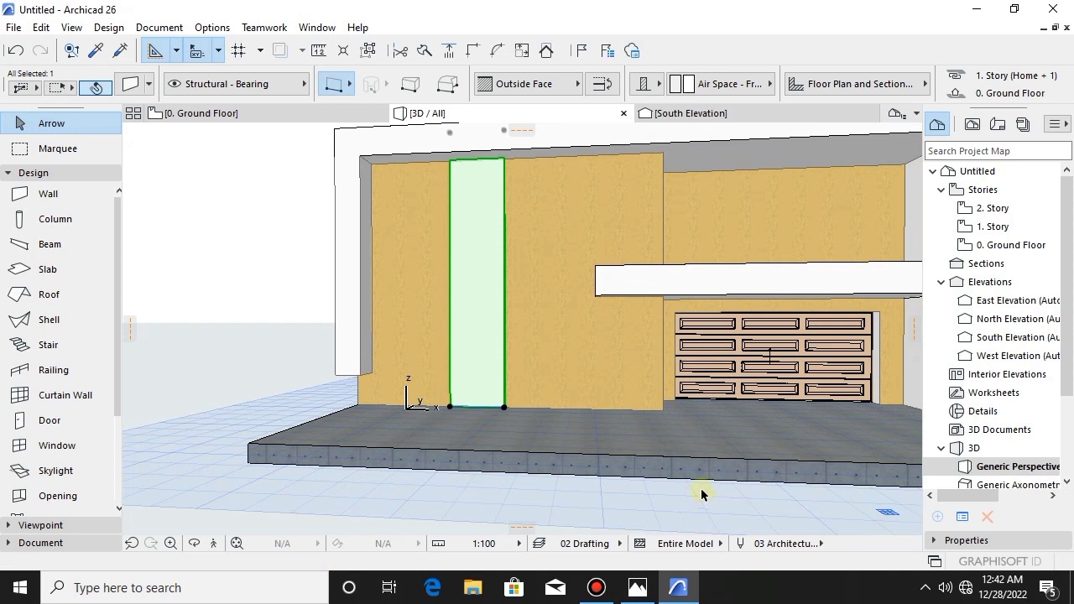
pyautogui.press('Escape')
pyautogui.scroll(-1, 580, 365)
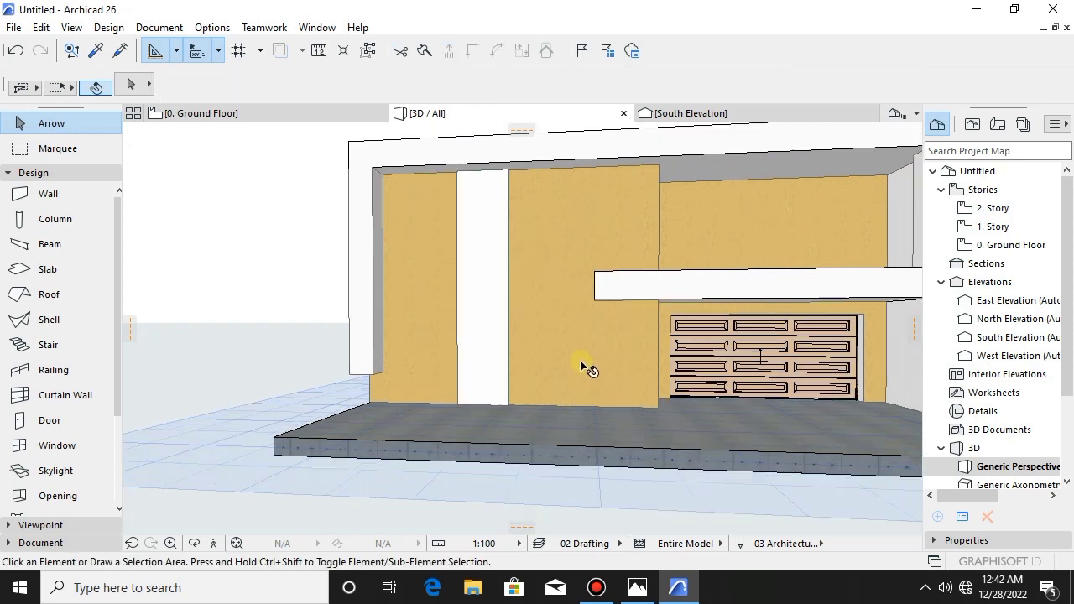
# - On the ground floor plan, set the window defaults to Vertical Multi-Sash Window 26 with 4400 mm height and 400 mm sill
pyautogui.click(216, 114)
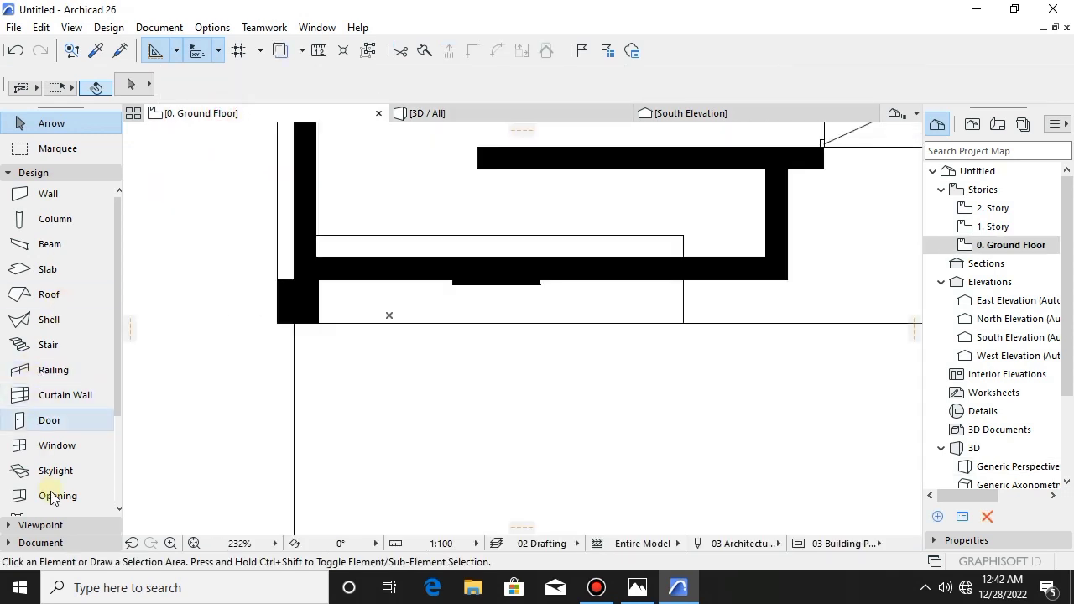
pyautogui.scroll(-3, 54, 440)
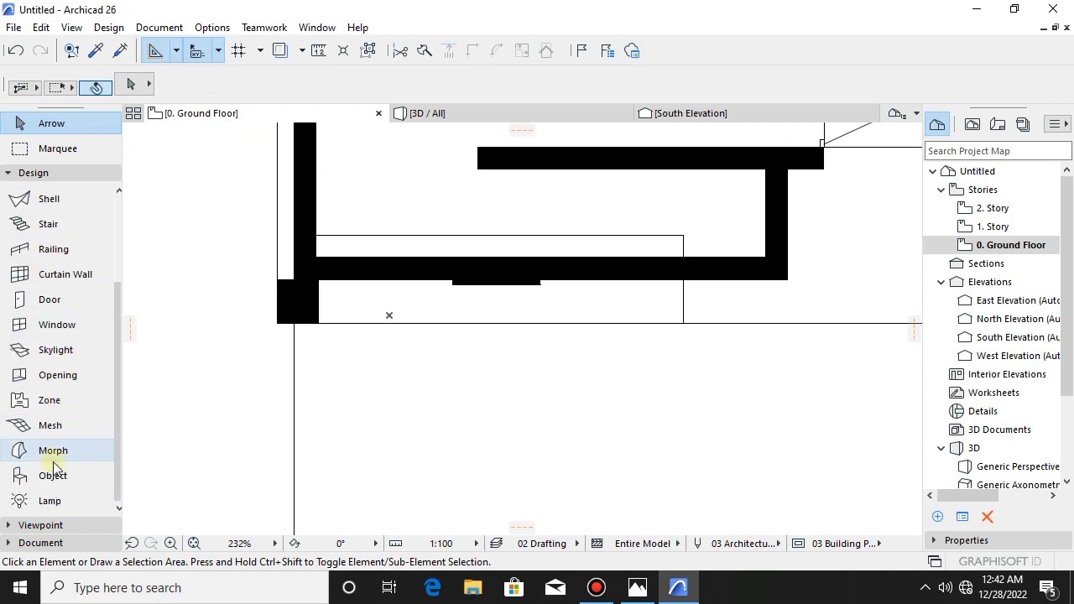
pyautogui.click(58, 326)
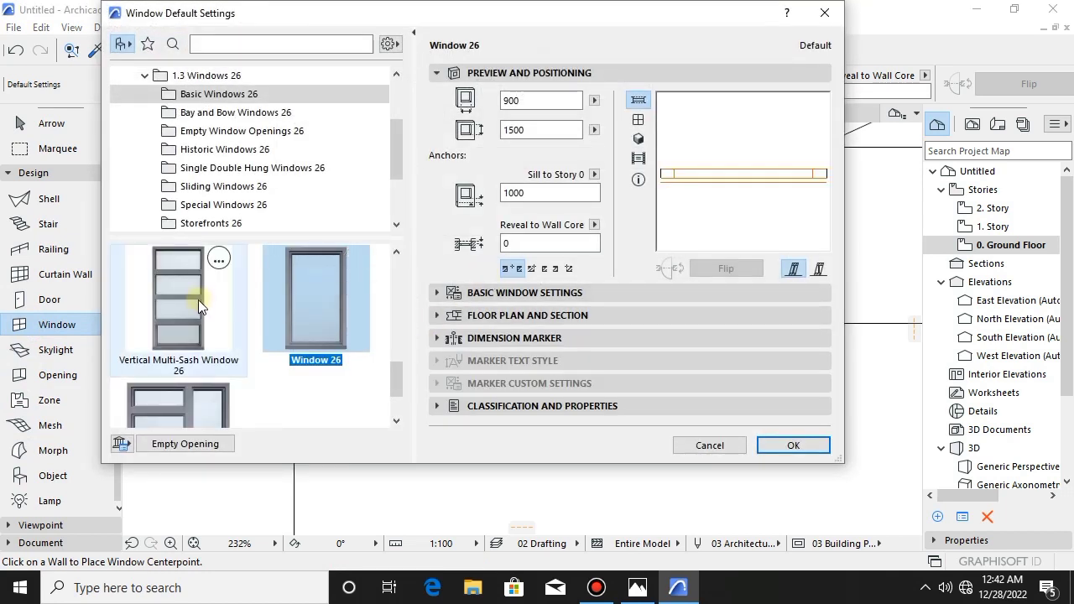
pyautogui.click(197, 297)
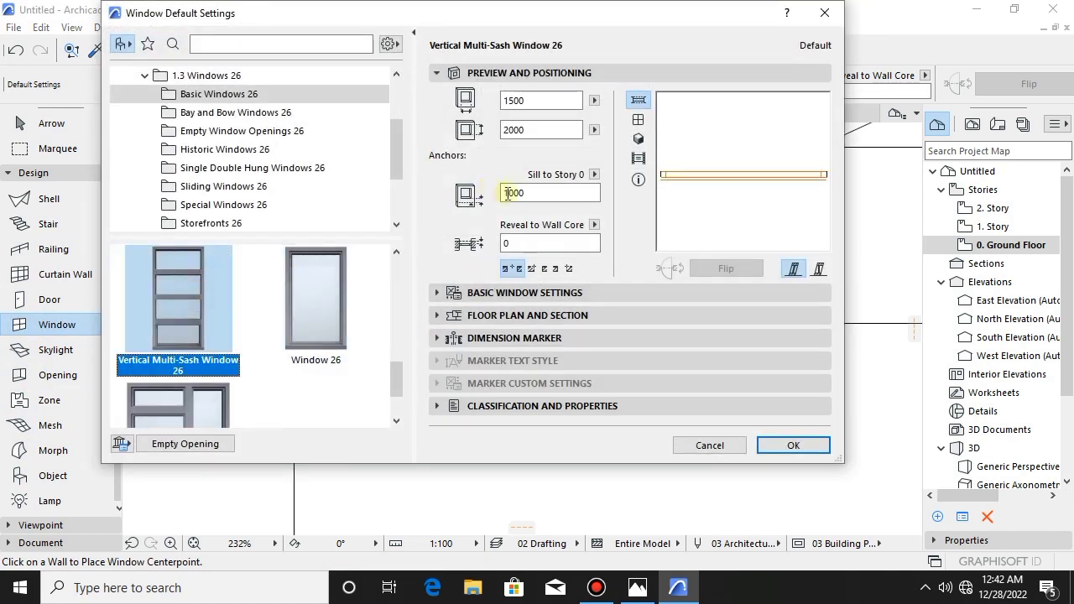
pyautogui.click(640, 119)
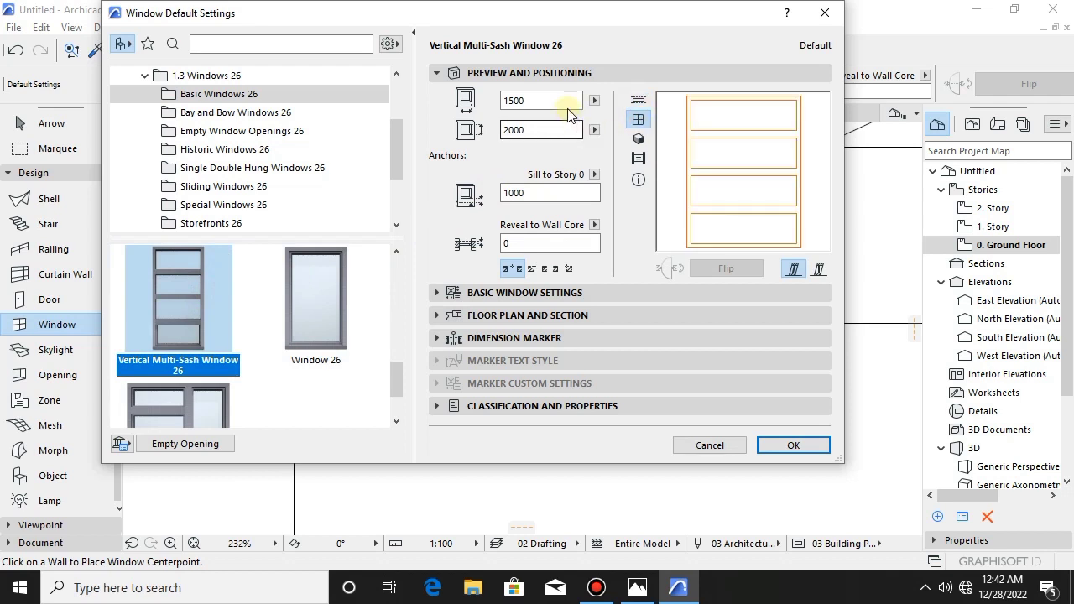
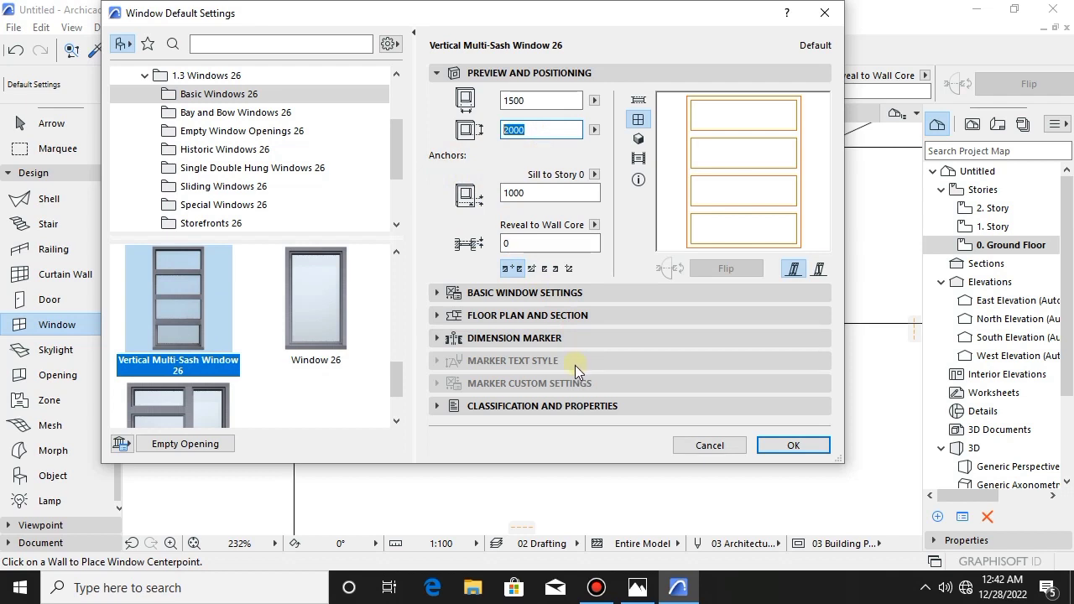
pyautogui.write('55000')
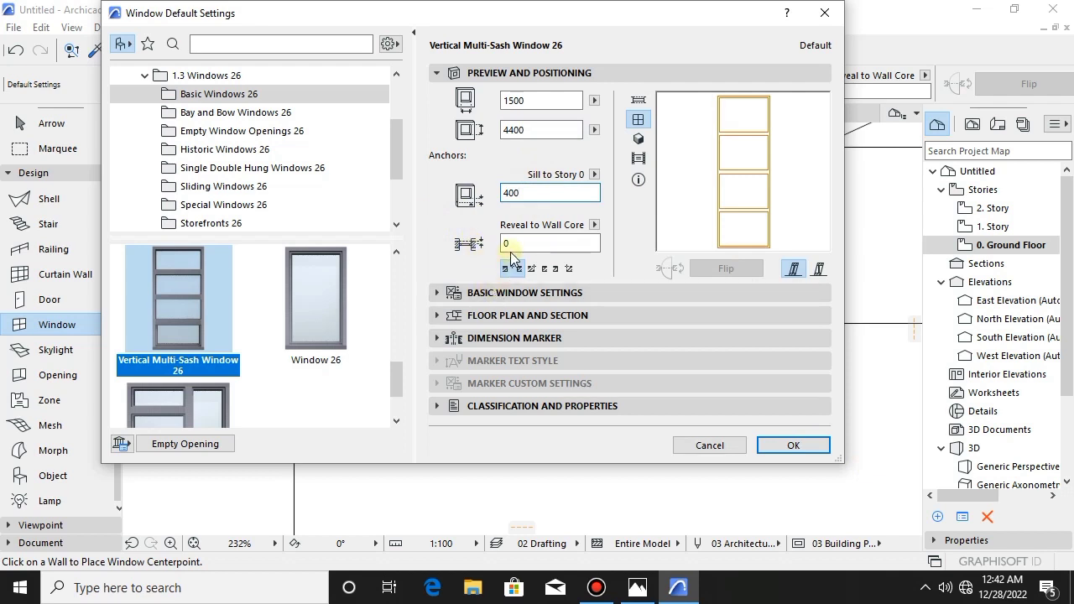
# - Turn on the line type and pen overrides for the window's floor plan symbol and choose another symbol line pen
pyautogui.click(485, 294)
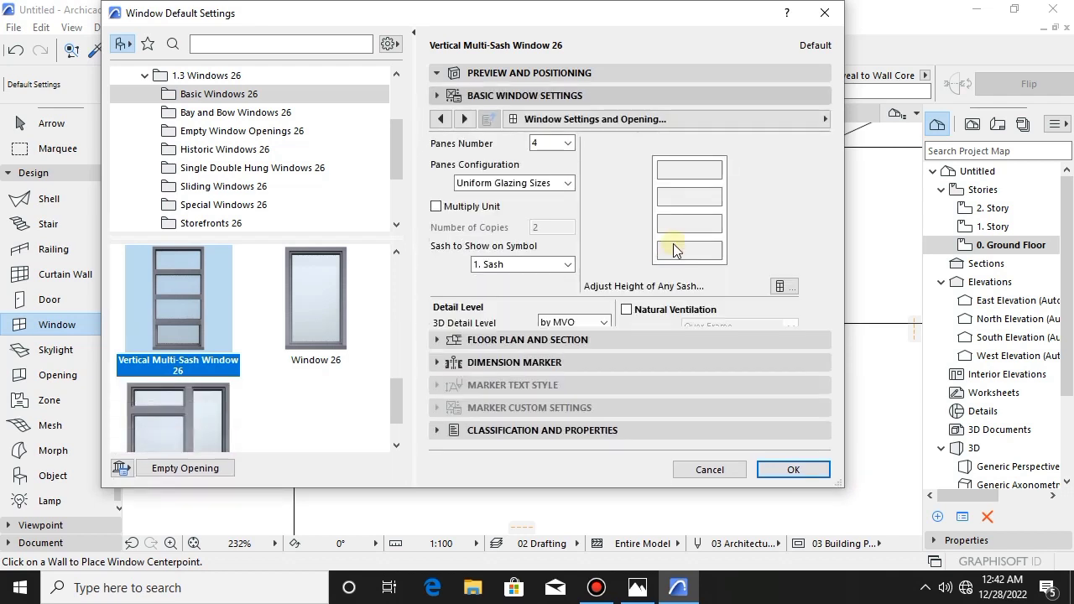
pyautogui.click(457, 394)
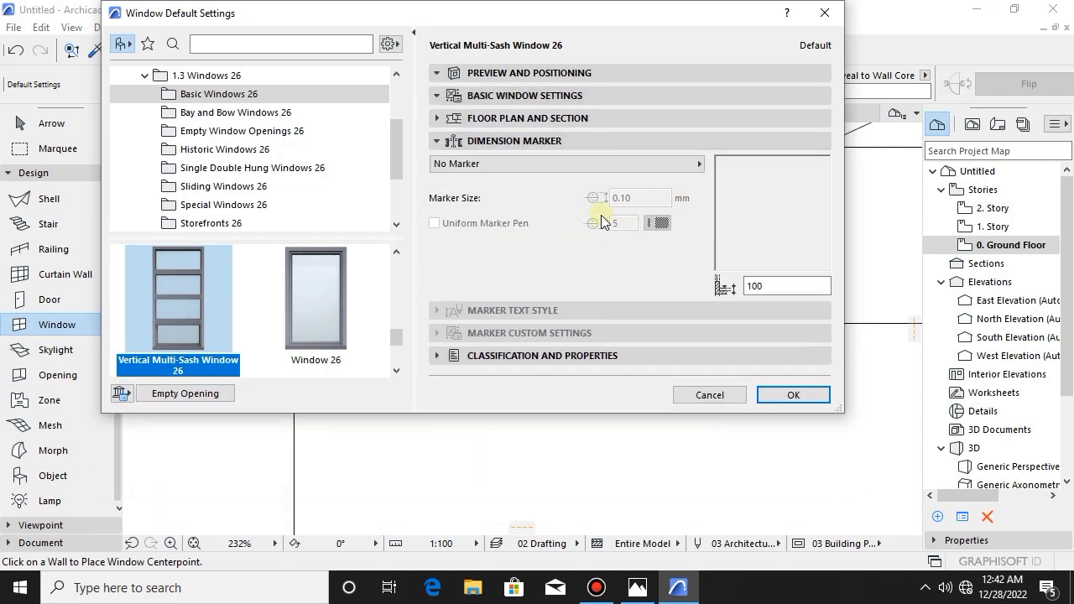
pyautogui.click(470, 95)
pyautogui.click(480, 75)
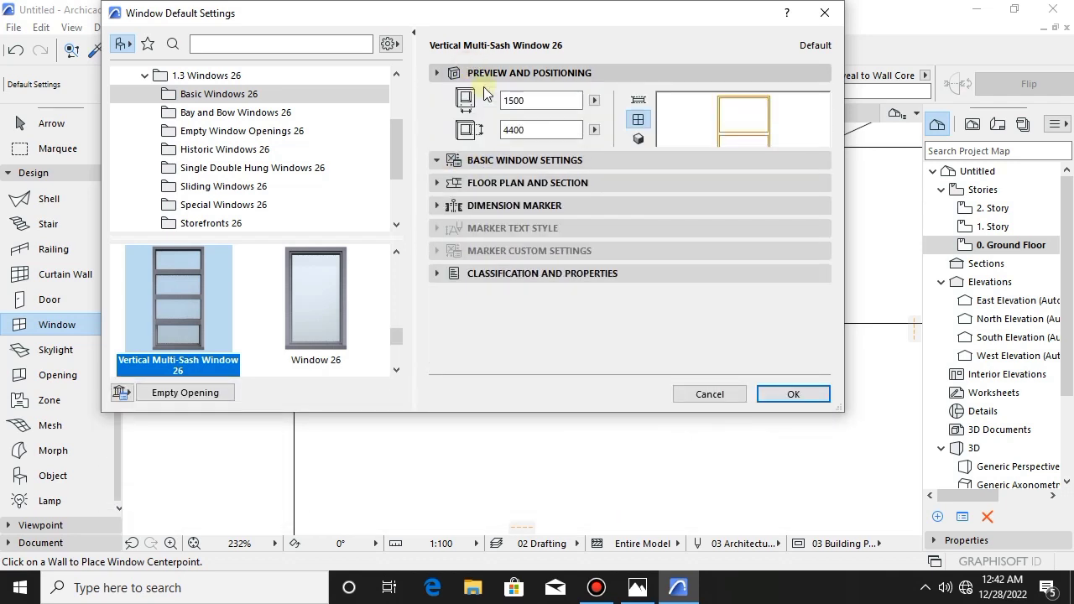
pyautogui.click(481, 76)
pyautogui.click(469, 117)
pyautogui.click(722, 192)
pyautogui.click(722, 208)
pyautogui.click(776, 240)
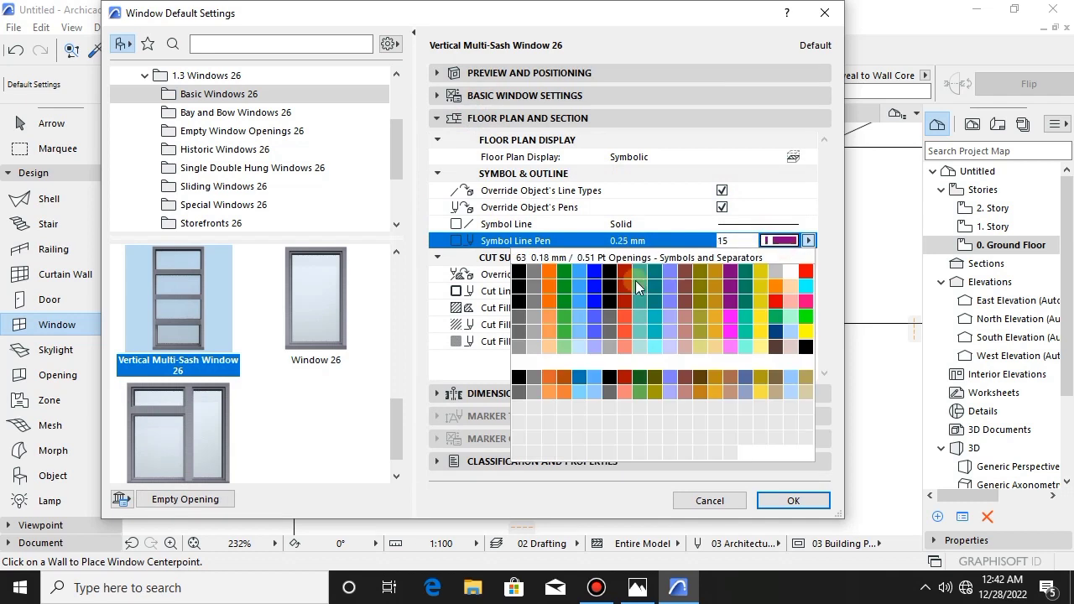
pyautogui.click(528, 284)
# - Turn on uniform window surfaces, assign Stone - Marble Black to the frame, and accept the window defaults
pyautogui.click(487, 96)
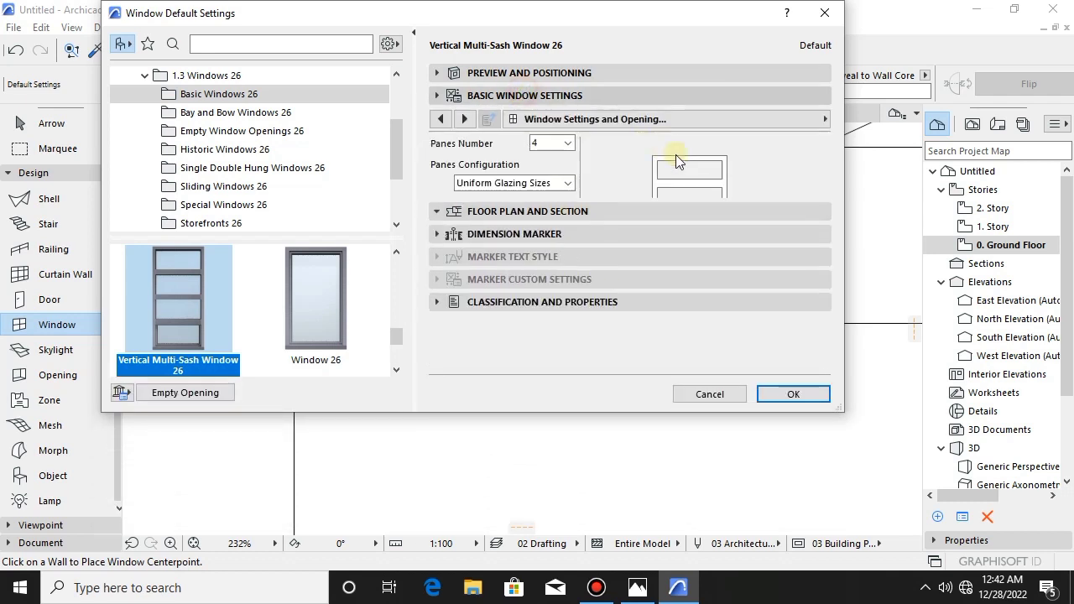
pyautogui.click(652, 119)
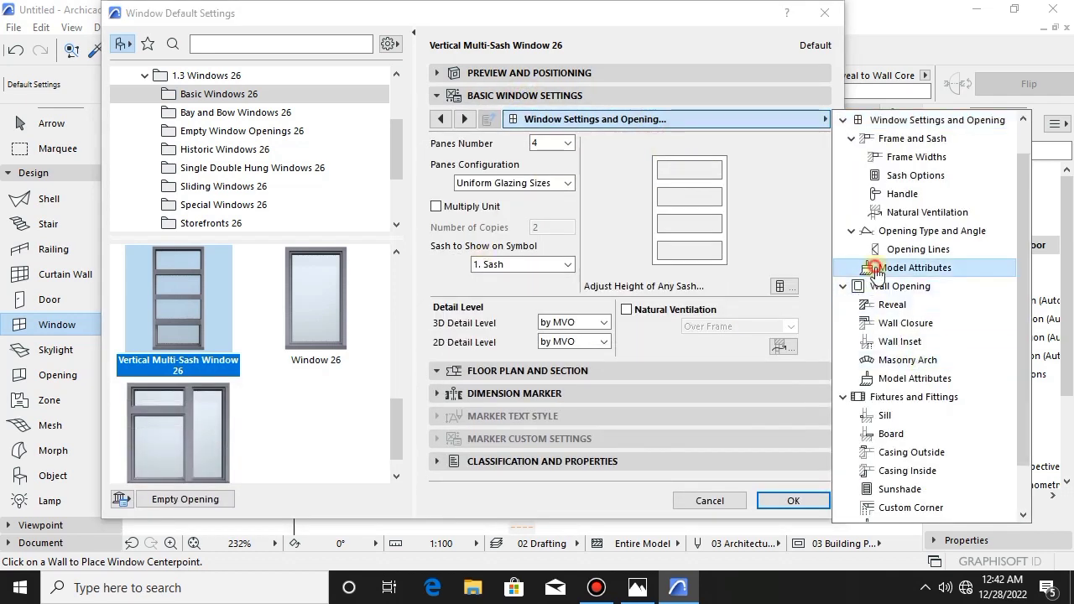
pyautogui.click(914, 267)
pyautogui.click(725, 211)
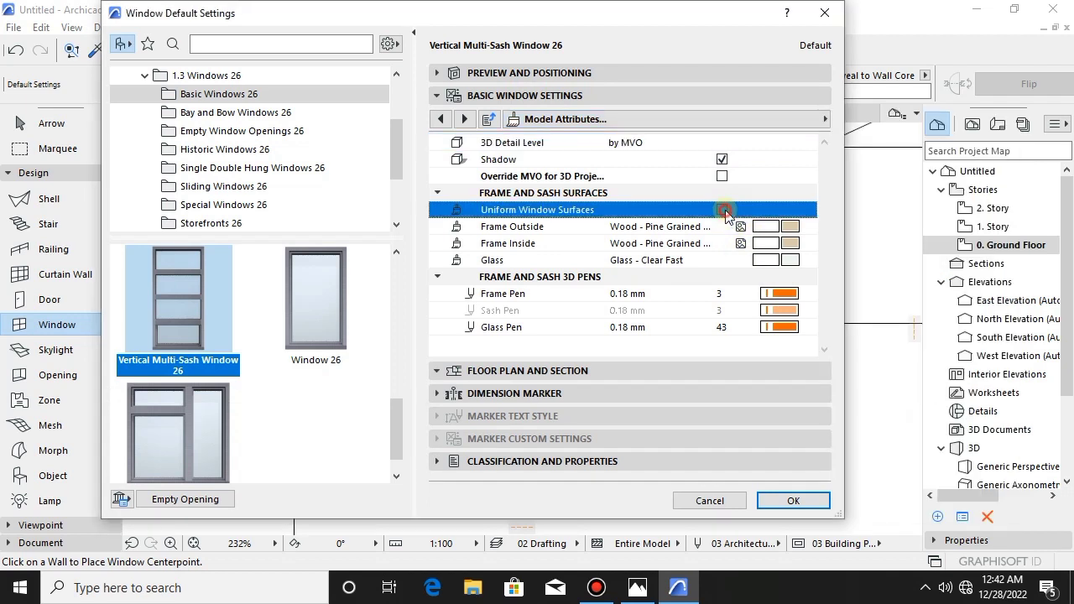
pyautogui.click(787, 227)
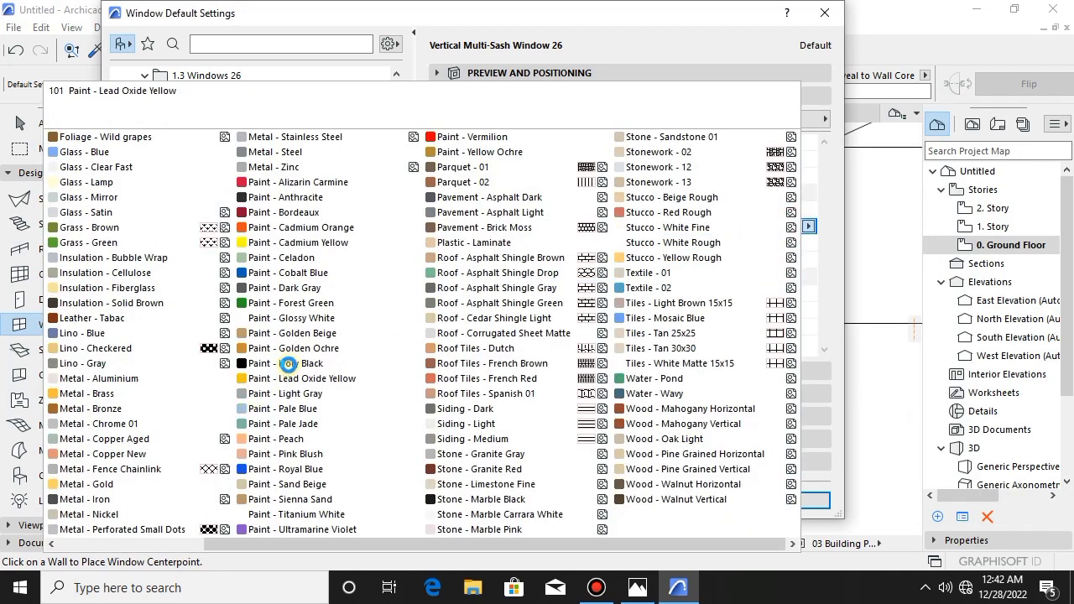
pyautogui.click(288, 363)
pyautogui.click(787, 226)
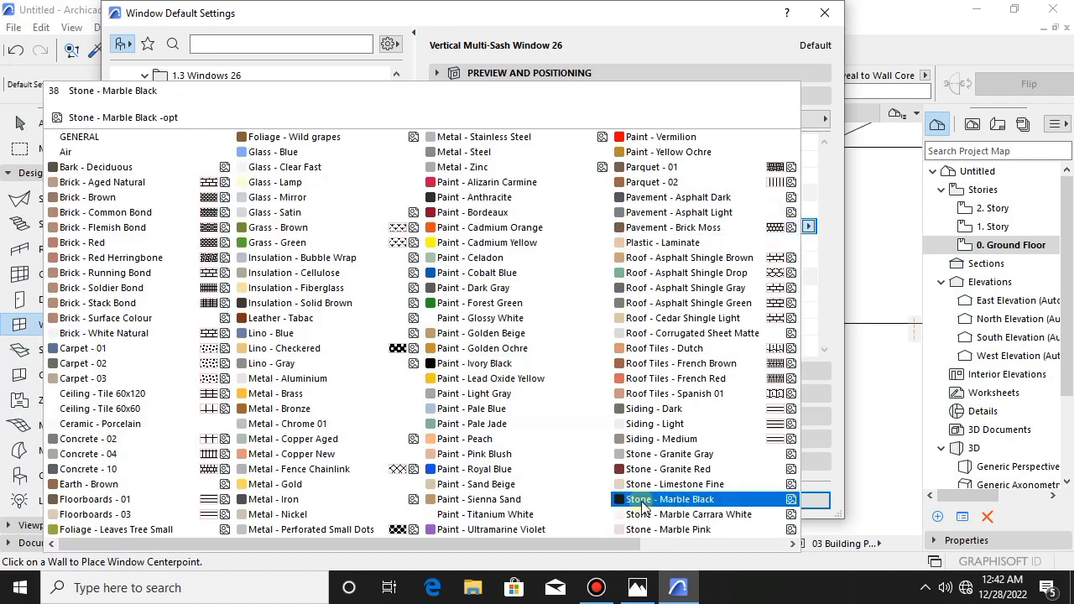
pyautogui.click(669, 499)
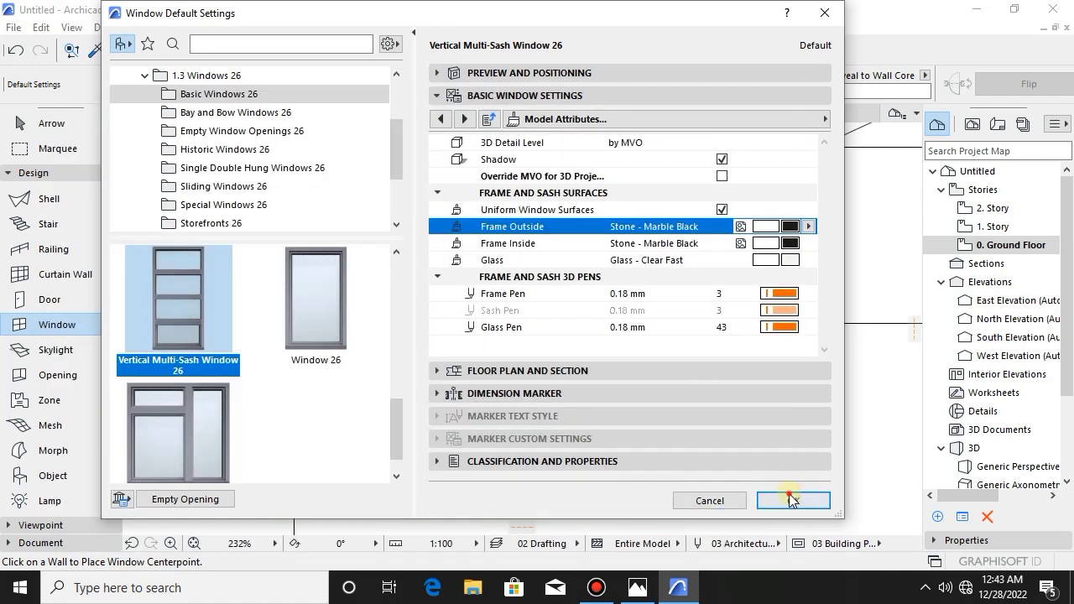
pyautogui.click(792, 500)
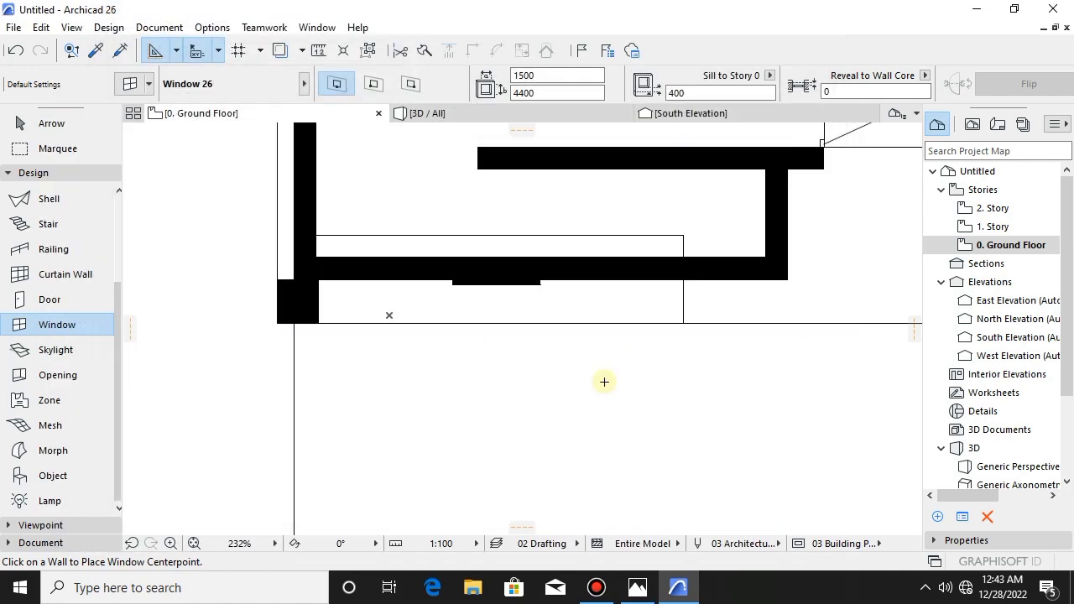
# - Place the multi-sash window in the left wing's front wall, directly right of the white strip, and view it in 3D
pyautogui.click(598, 289)
pyautogui.click(605, 382)
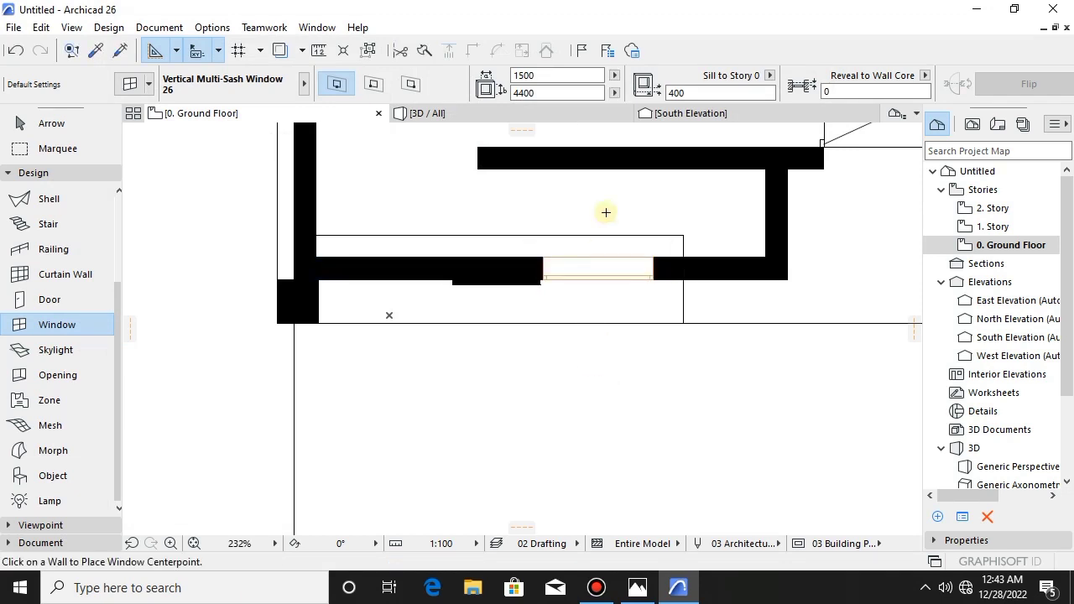
pyautogui.click(515, 115)
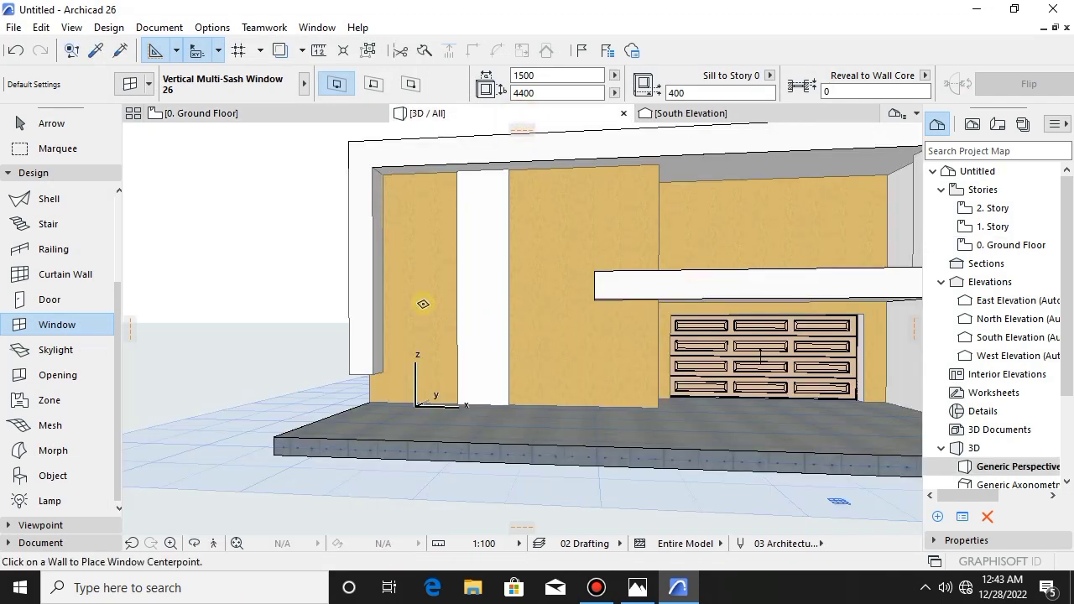
pyautogui.click(52, 124)
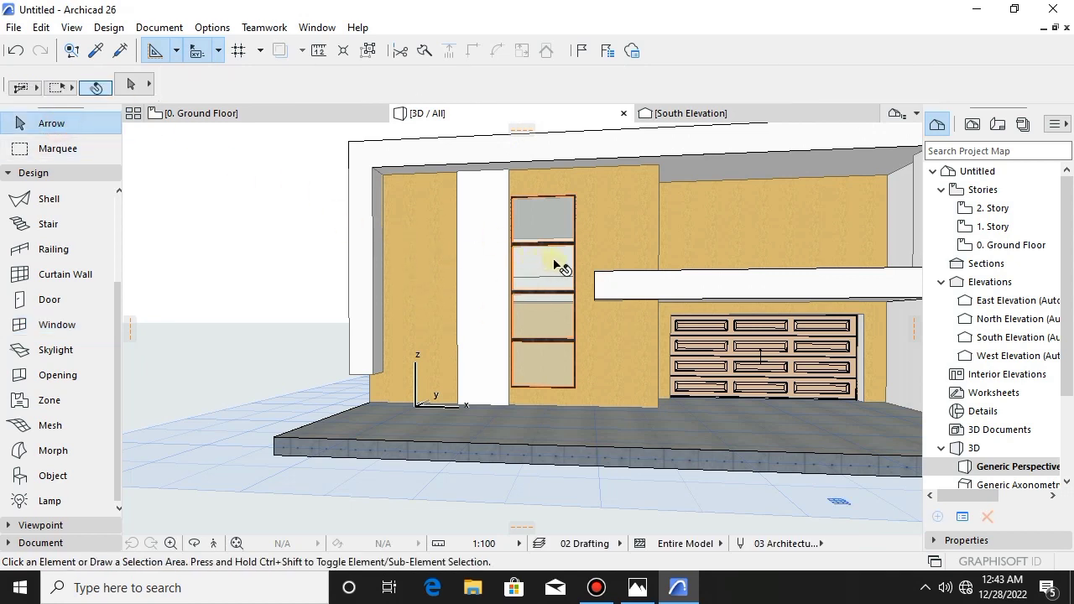
pyautogui.keyDown('shift'); pyautogui.moveTo(671, 258); pyautogui.dragTo(527, 275, button='middle'); pyautogui.keyUp('shift')
pyautogui.scroll(1, 522, 273)
pyautogui.click(558, 210)
pyautogui.keyDown('shift'); pyautogui.moveTo(561, 215); pyautogui.dragTo(602, 197, button='middle'); pyautogui.keyUp('shift')
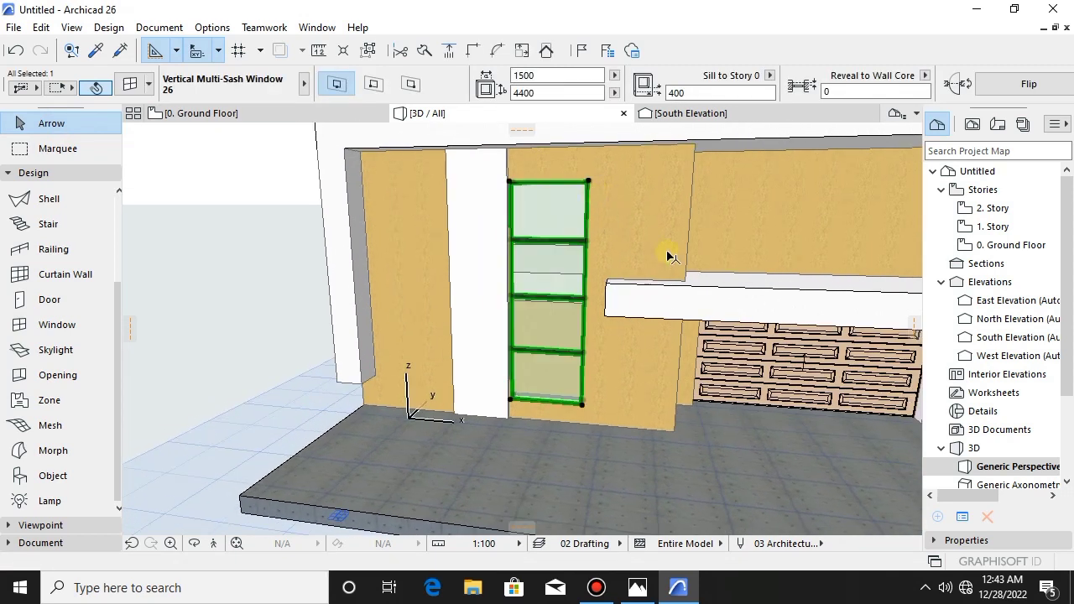
pyautogui.click(591, 183)
pyautogui.press('Escape')
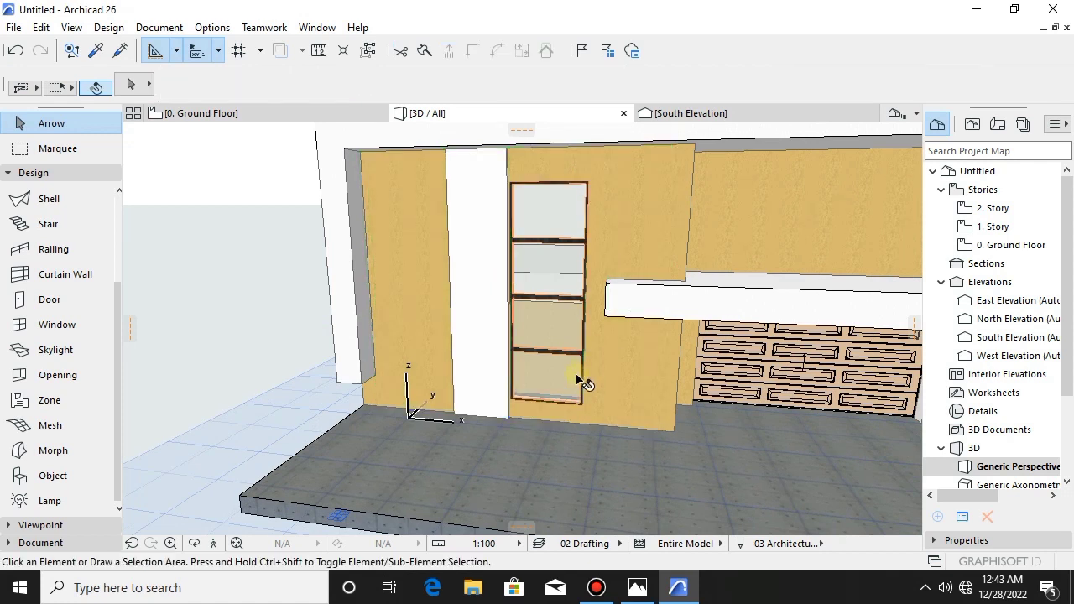
# - Stretch the multi-sash window's top edge up near the top of the front wall, for a height of 4920 mm
pyautogui.click(572, 382)
pyautogui.click(589, 183)
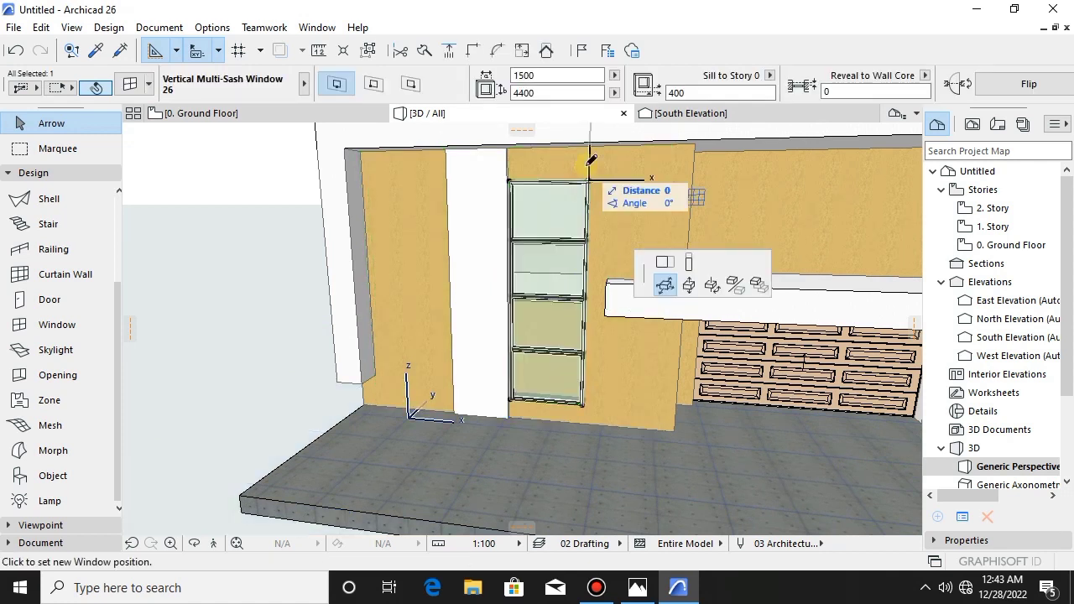
pyautogui.click(514, 411)
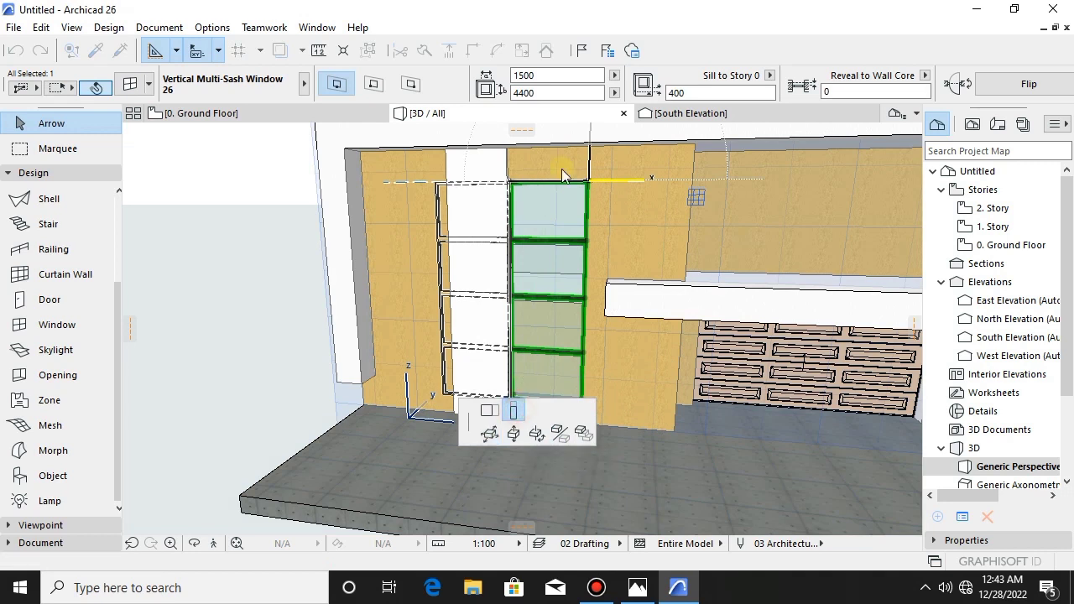
pyautogui.click(623, 154)
pyautogui.press('Escape')
# - Move the multi-sash window slightly to the right, leaving a narrow yellow gap beside the white wall strip
pyautogui.scroll(-1, 594, 335)
pyautogui.keyDown('shift'); pyautogui.moveTo(500, 316); pyautogui.dragTo(606, 298, button='middle'); pyautogui.keyUp('shift')
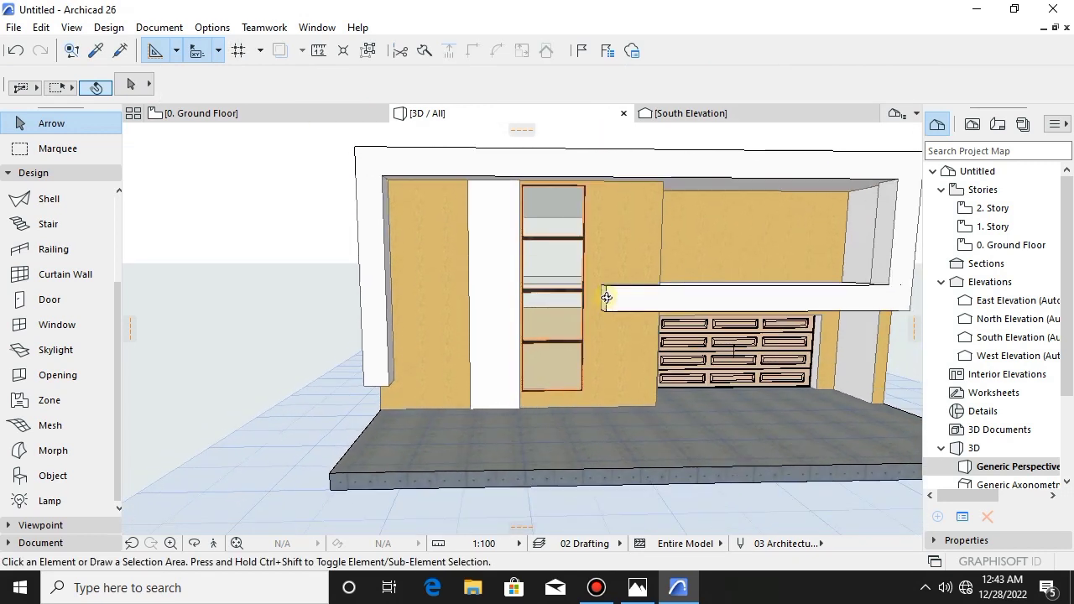
pyautogui.scroll(3, 601, 319)
pyautogui.click(560, 421)
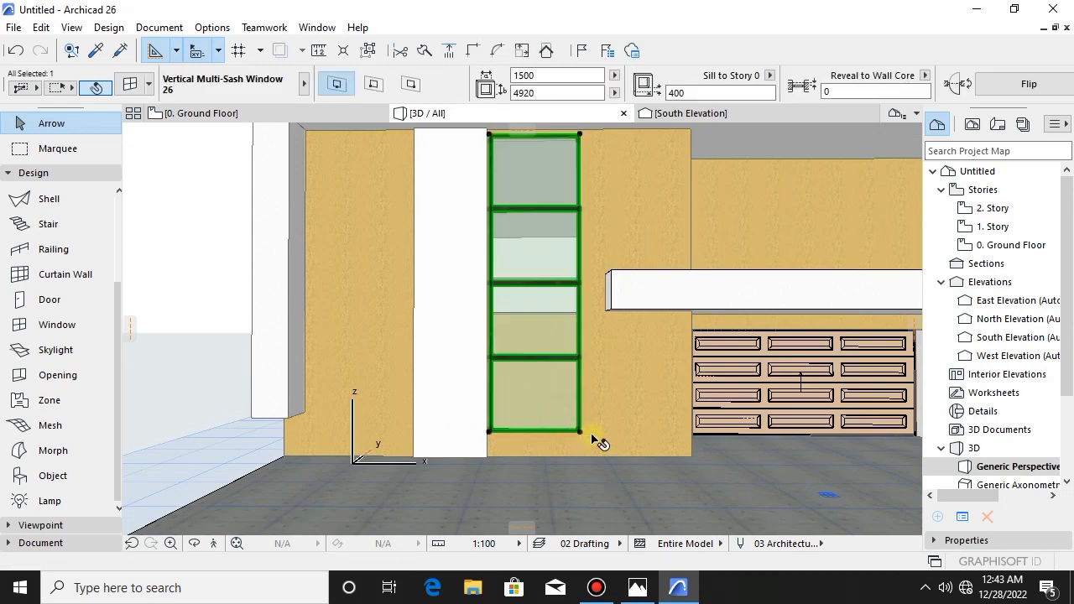
pyautogui.hotkey('ctrl', 'd')
pyautogui.click(512, 374)
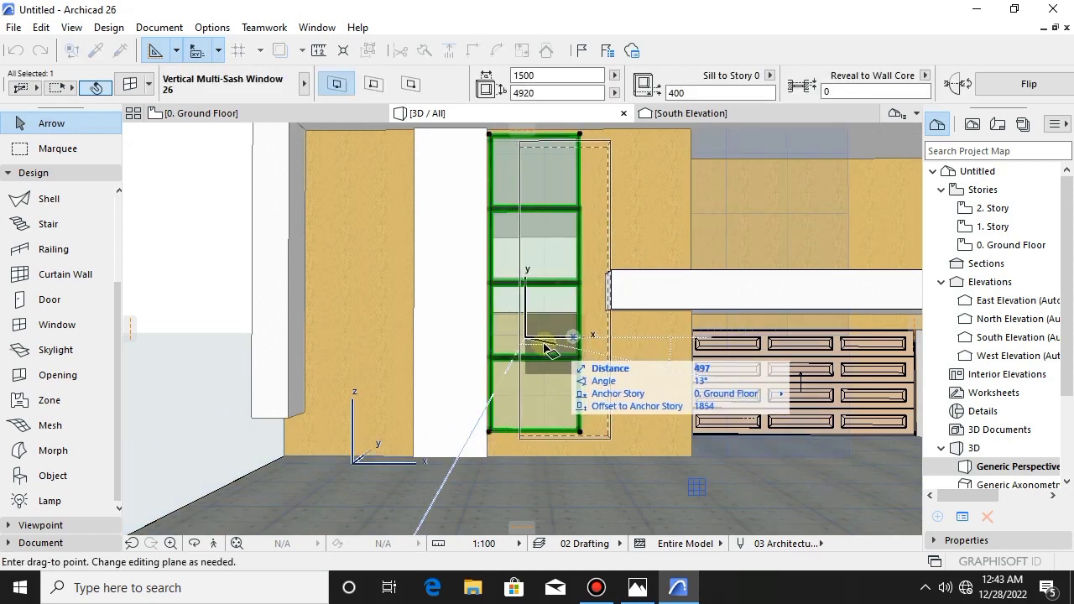
pyautogui.click(536, 344)
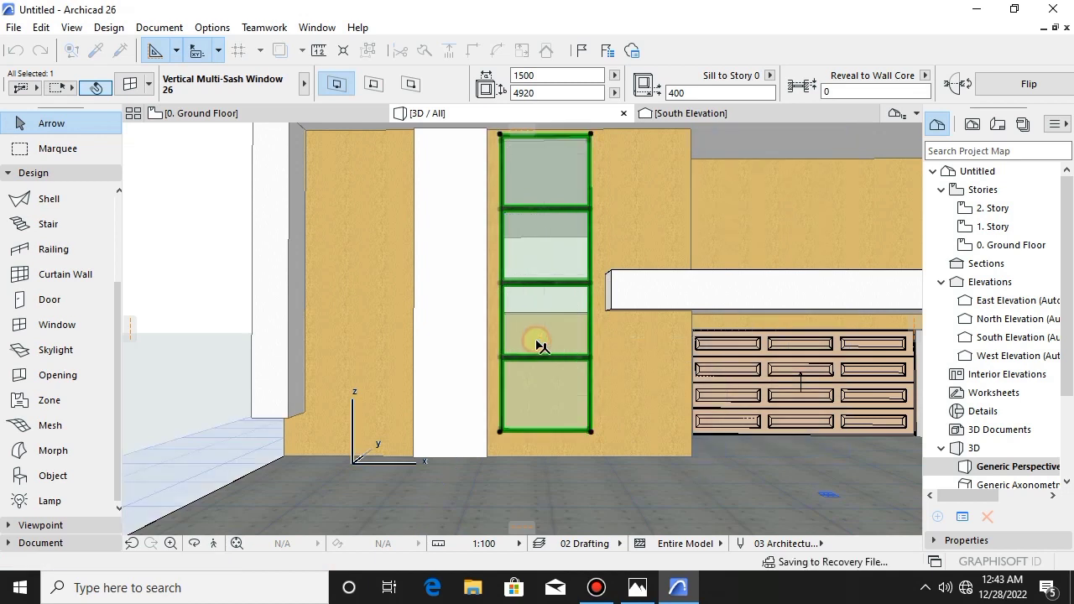
pyautogui.scroll(-2, 541, 417)
pyautogui.press('Escape')
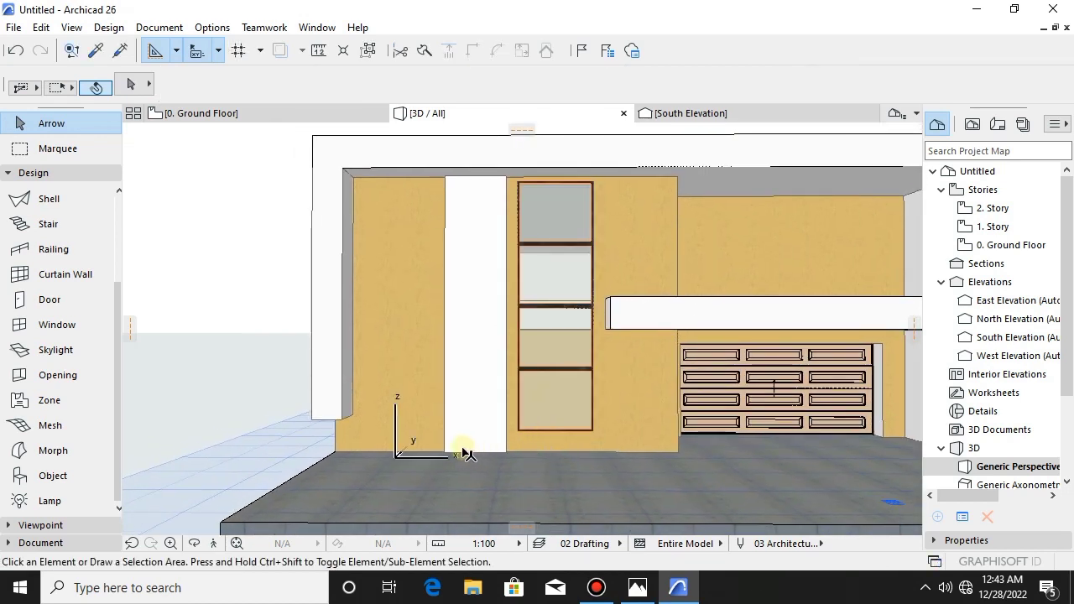
# - Stretch the white wall strip's left end outward to make the strip wider
pyautogui.click(465, 394)
pyautogui.keyDown('shift'); pyautogui.moveTo(507, 476); pyautogui.dragTo(436, 484, button='middle'); pyautogui.keyUp('shift')
pyautogui.click(444, 451)
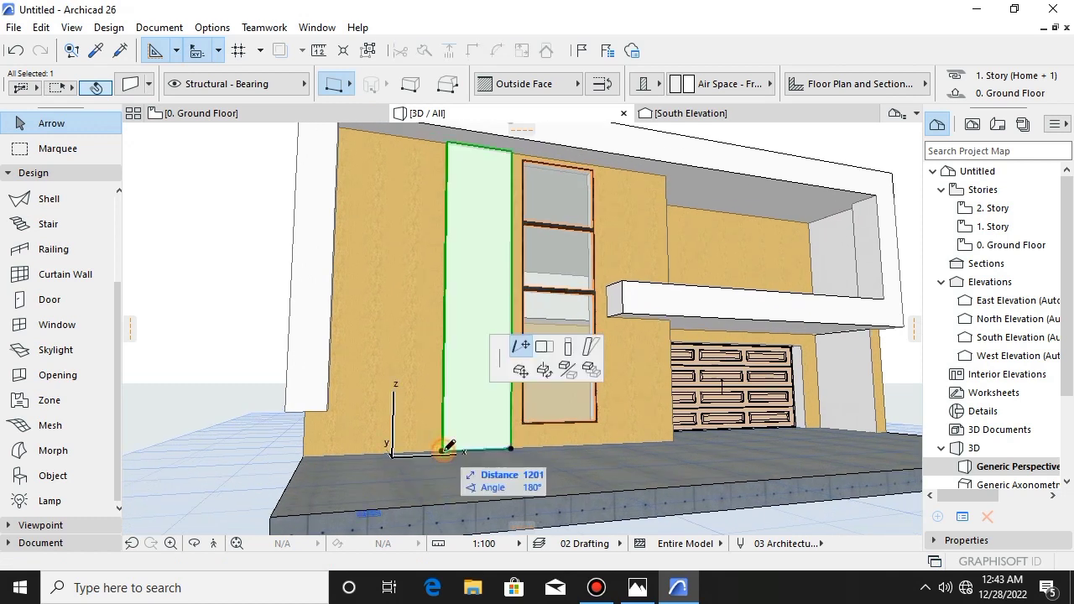
pyautogui.click(419, 452)
# - Turn the white wall strip beside the tall window into a log wall using the third log shape
pyautogui.scroll(-1, 492, 479)
pyautogui.keyDown('shift'); pyautogui.moveTo(404, 504); pyautogui.dragTo(566, 451, button='middle'); pyautogui.keyUp('shift')
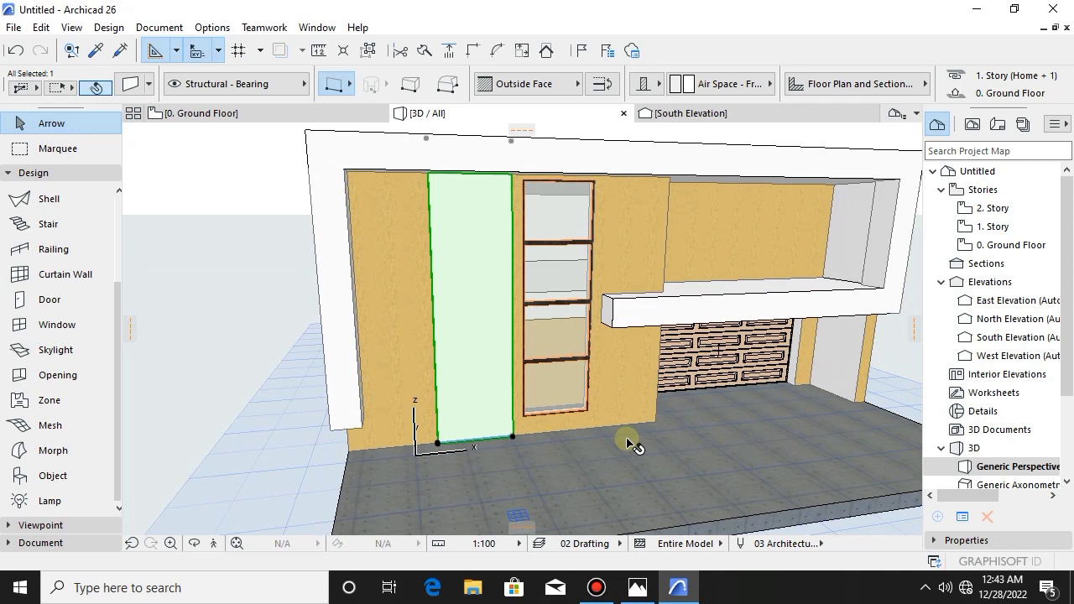
pyautogui.hotkey('ctrl', 't')
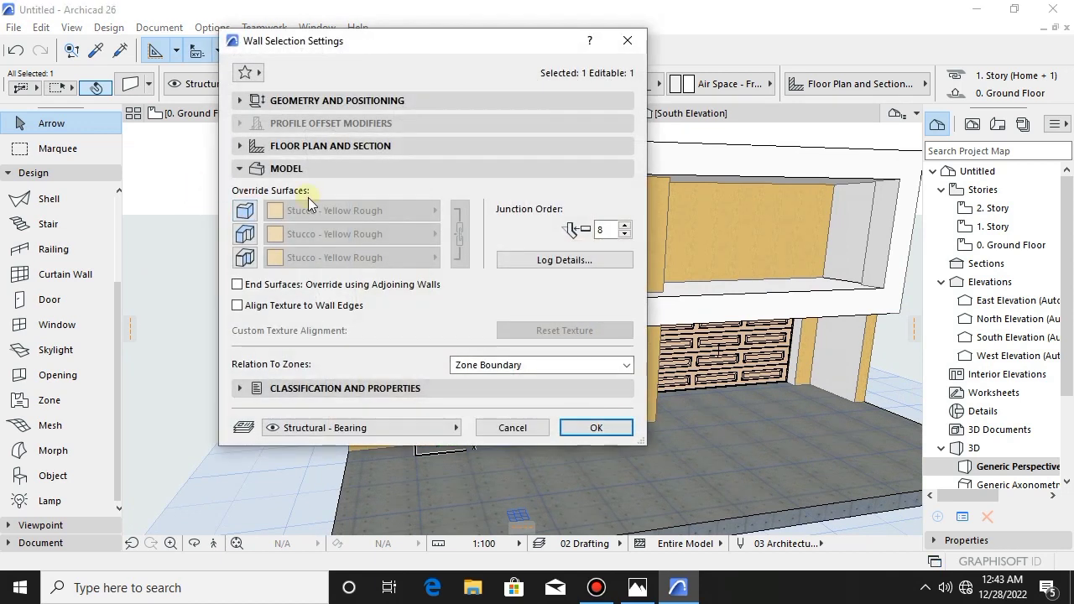
pyautogui.click(573, 259)
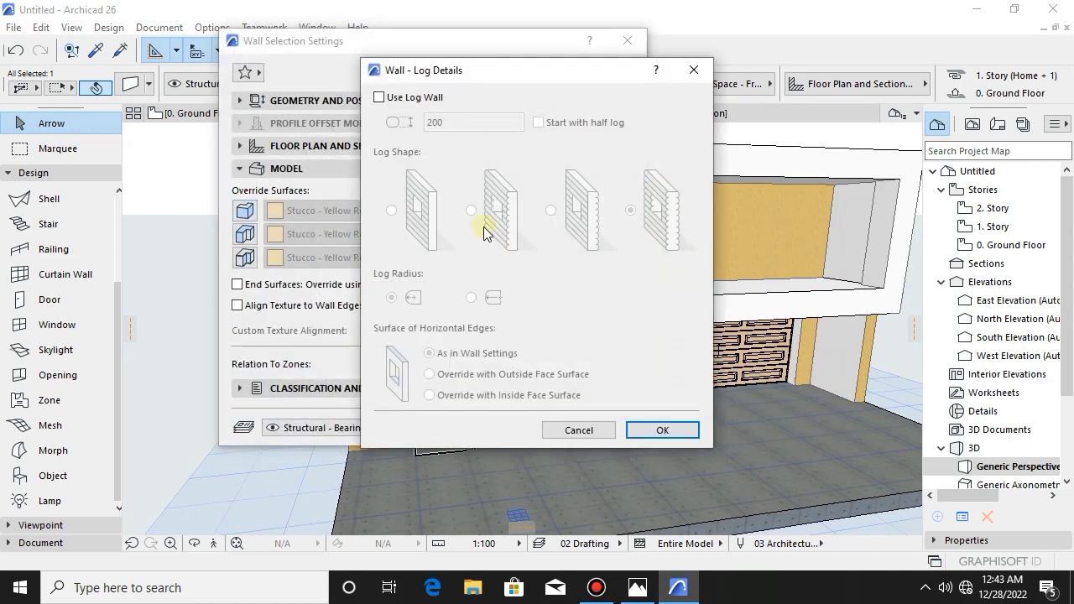
pyautogui.click(379, 98)
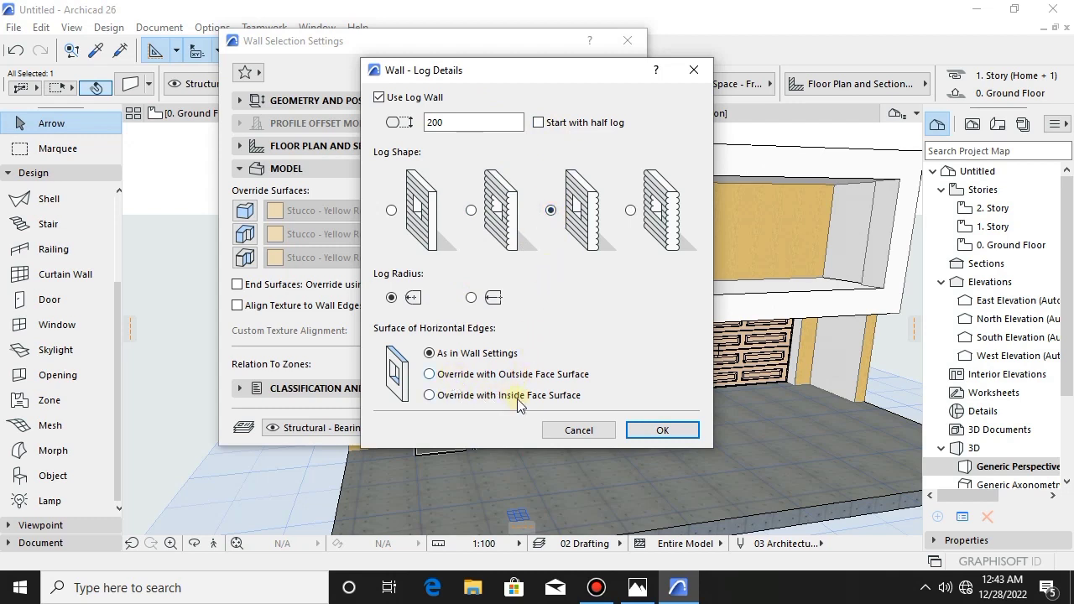
pyautogui.click(644, 432)
# - Override the log strip's surfaces, assigning Wood - Oak Light to its linked middle surface, and view the facade in 3D
pyautogui.click(242, 210)
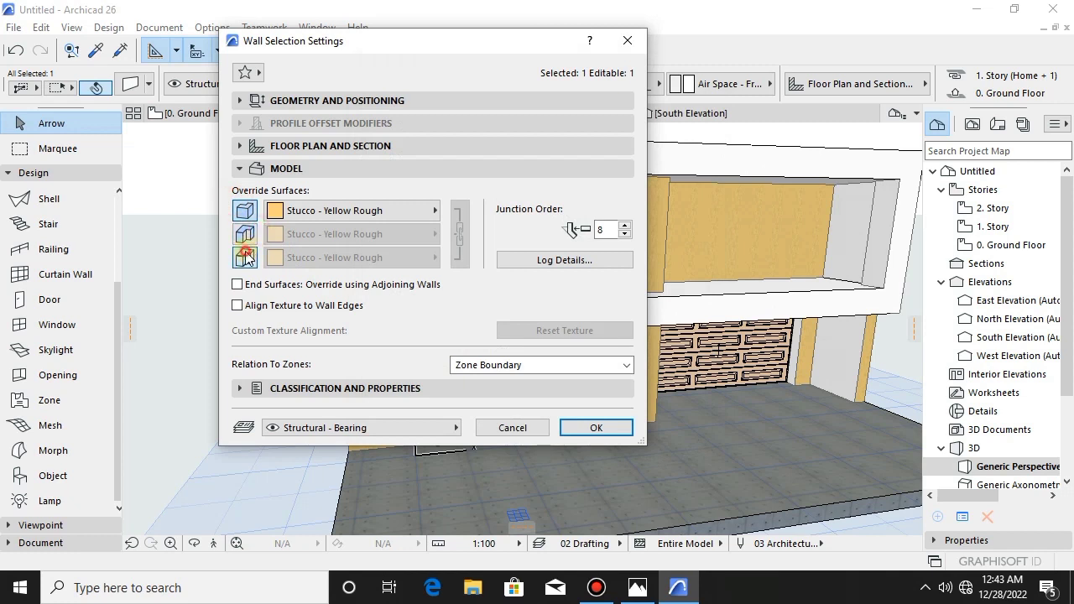
pyautogui.click(245, 258)
pyautogui.click(245, 234)
pyautogui.click(352, 234)
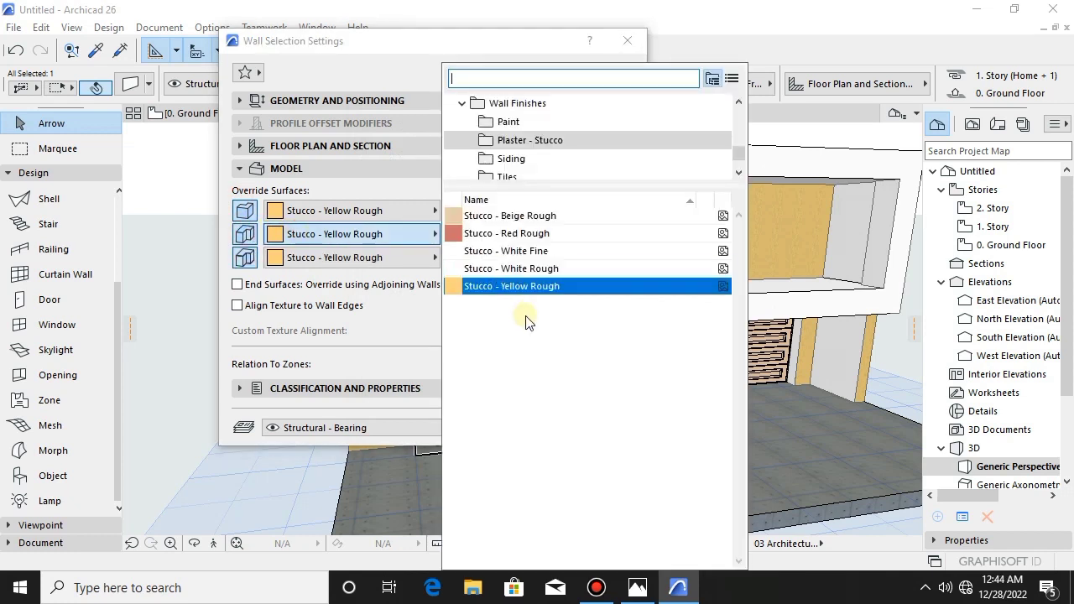
pyautogui.write('oak')
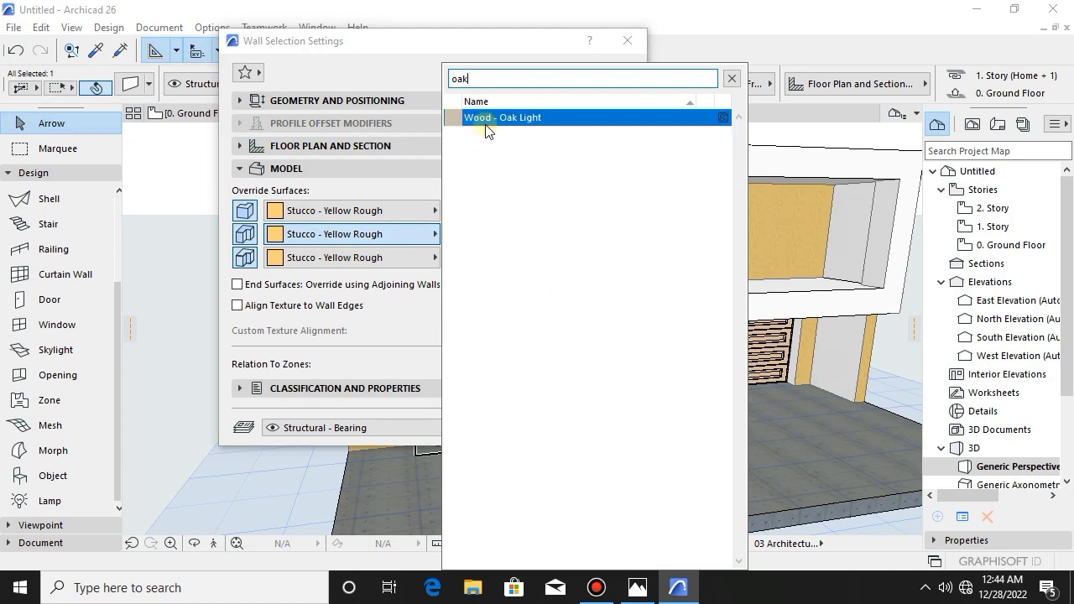
pyautogui.click(484, 121)
pyautogui.click(619, 428)
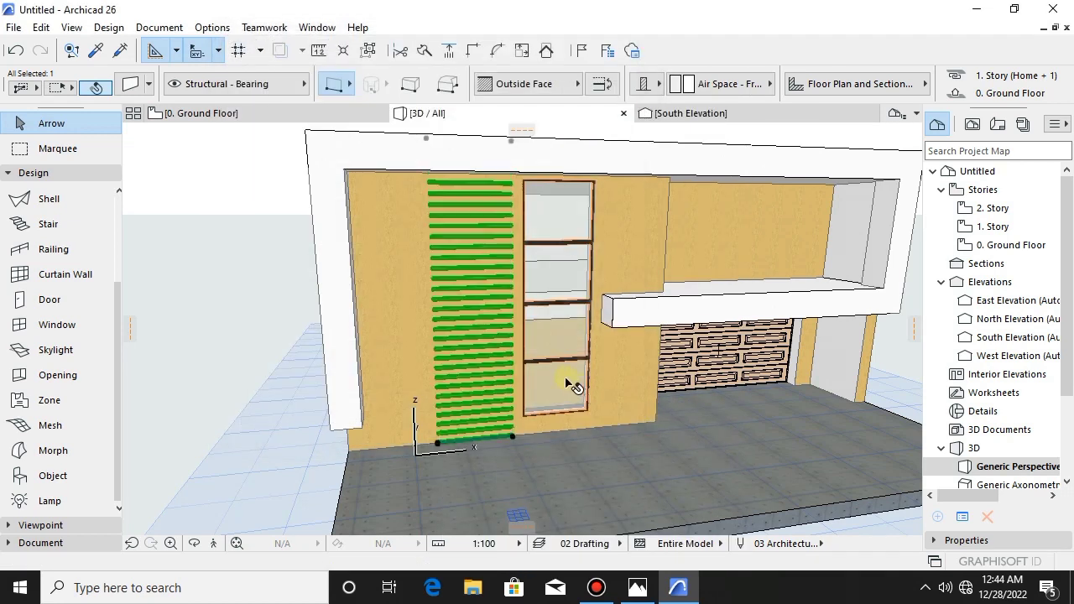
pyautogui.scroll(3, 553, 390)
pyautogui.keyDown('shift'); pyautogui.moveTo(665, 502); pyautogui.dragTo(439, 347, button='middle'); pyautogui.keyUp('shift')
pyautogui.scroll(-3, 575, 412)
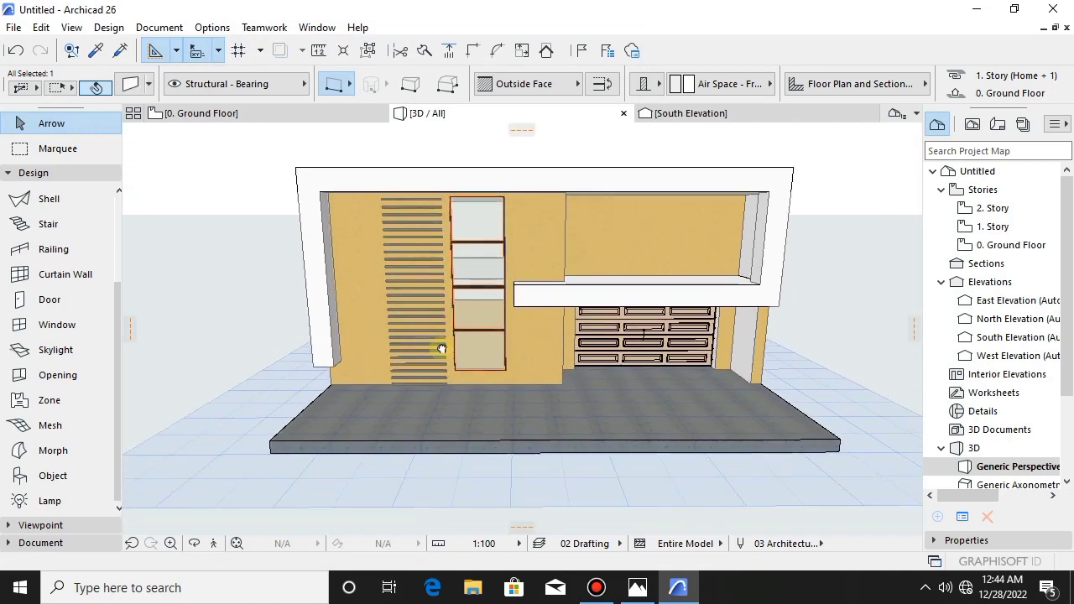
pyautogui.press('Escape')
pyautogui.keyDown('shift'); pyautogui.moveTo(544, 372); pyautogui.dragTo(527, 382, button='middle'); pyautogui.keyUp('shift')
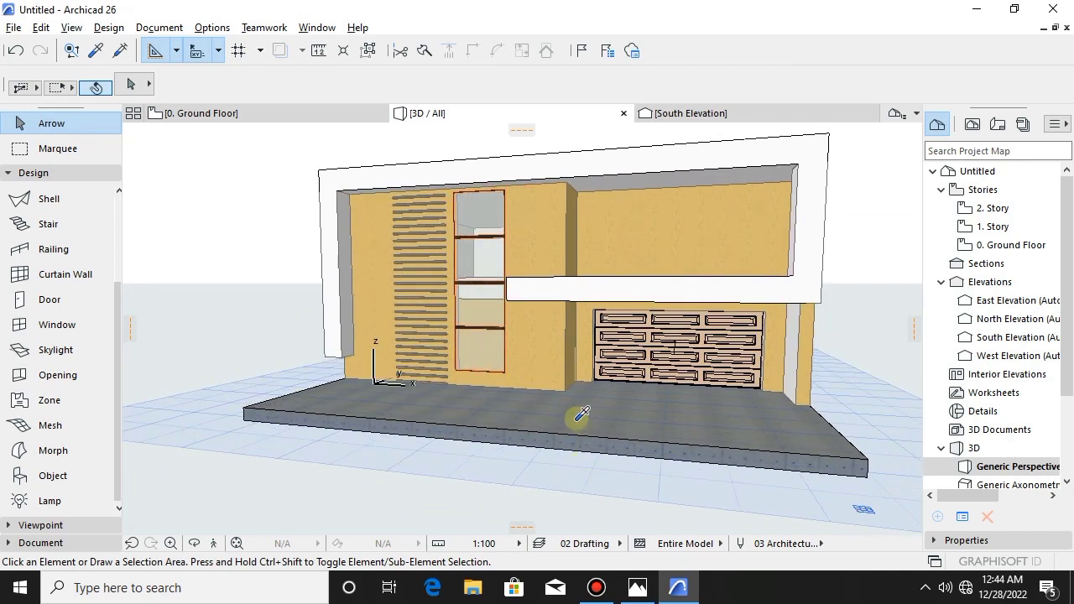
pyautogui.click(532, 366)
pyautogui.keyDown('shift'); pyautogui.moveTo(620, 406); pyautogui.dragTo(557, 255, button='middle'); pyautogui.keyUp('shift')
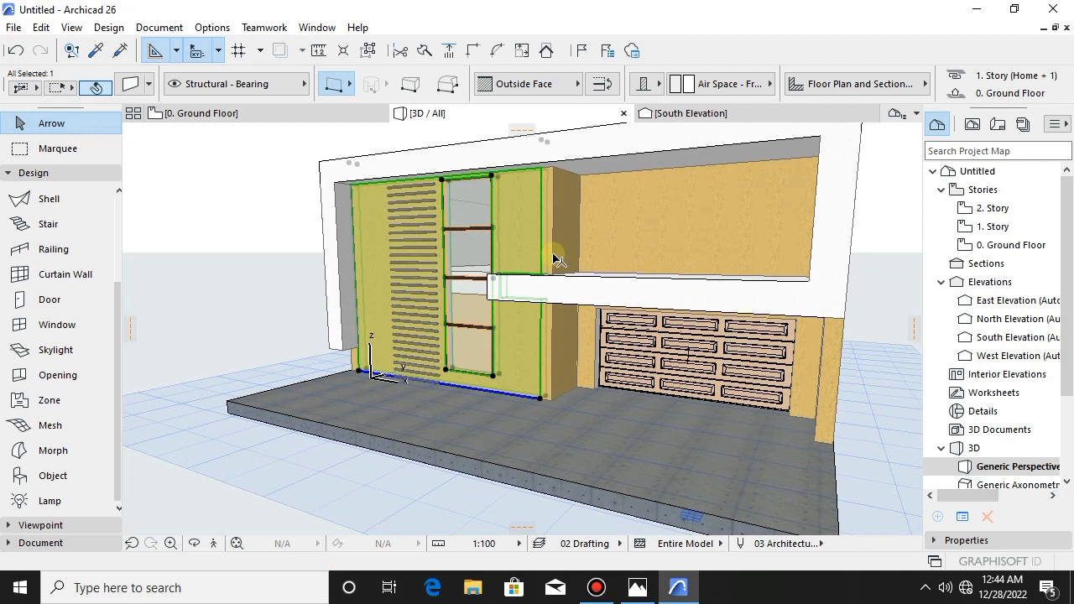
pyautogui.keyDown('shift'); pyautogui.click(606, 245); pyautogui.keyUp('shift')
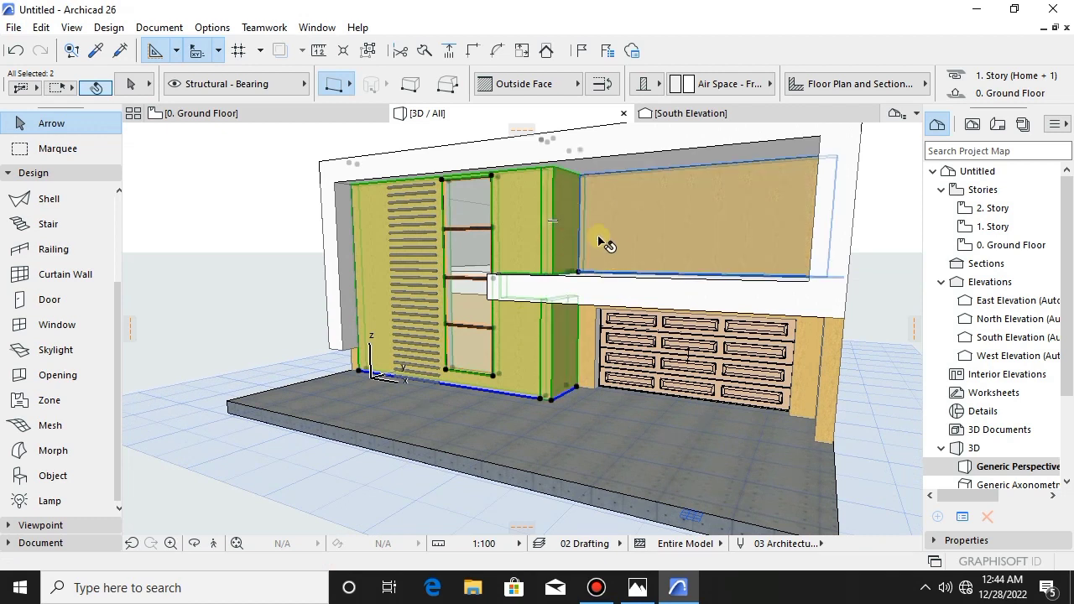
pyautogui.keyDown('shift'); pyautogui.click(615, 225); pyautogui.keyUp('shift')
pyautogui.keyDown('shift'); pyautogui.moveTo(591, 374); pyautogui.dragTo(625, 399, button='middle'); pyautogui.keyUp('shift')
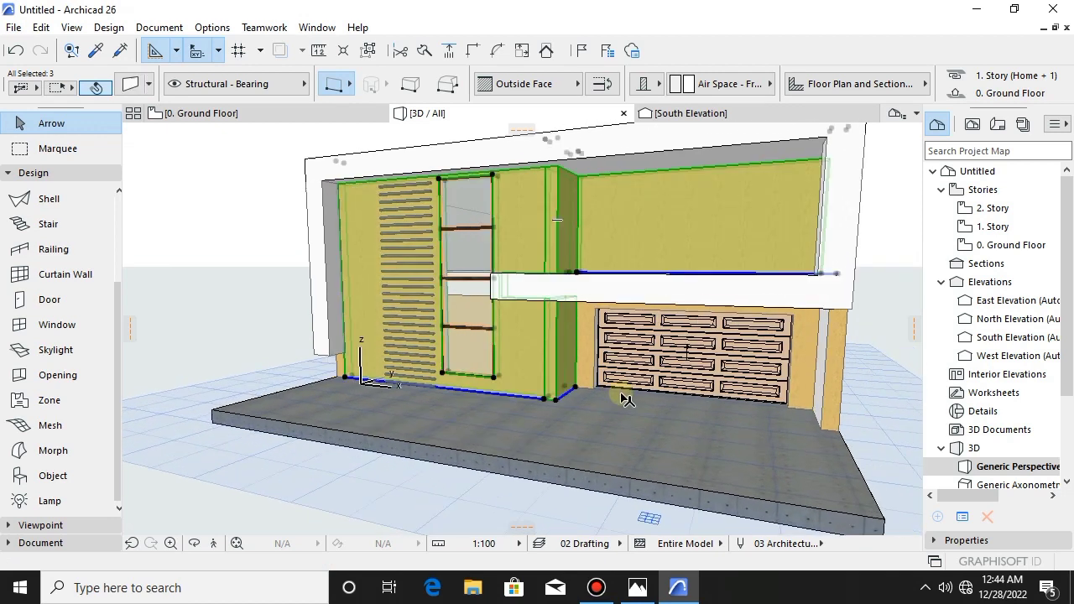
# - Set all three surfaces of the upper front wall above the garage to Wood - Oak Light
pyautogui.click(647, 250)
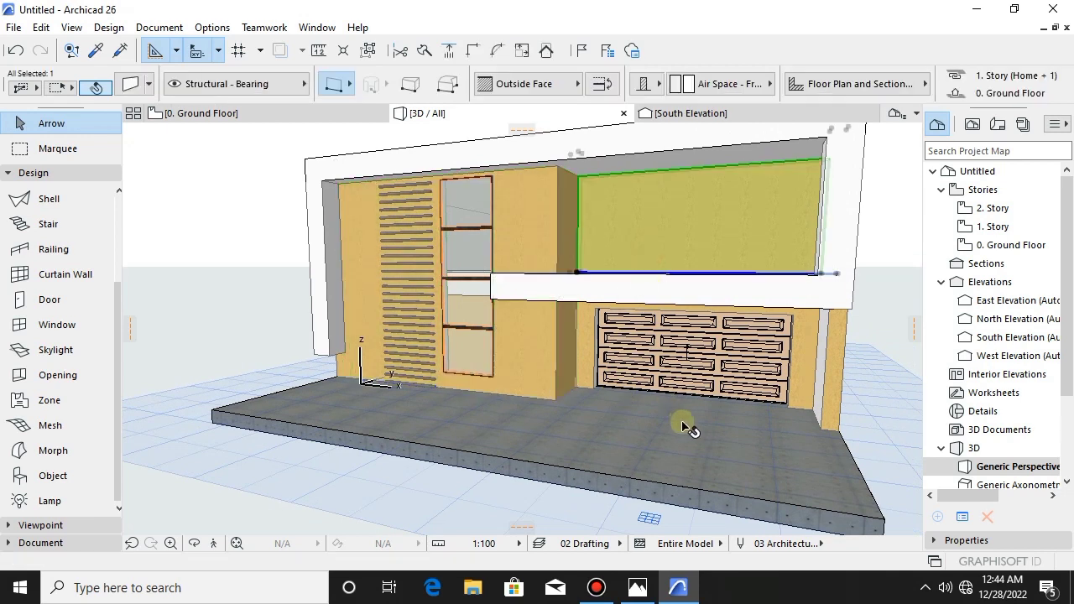
pyautogui.hotkey('ctrl', 't')
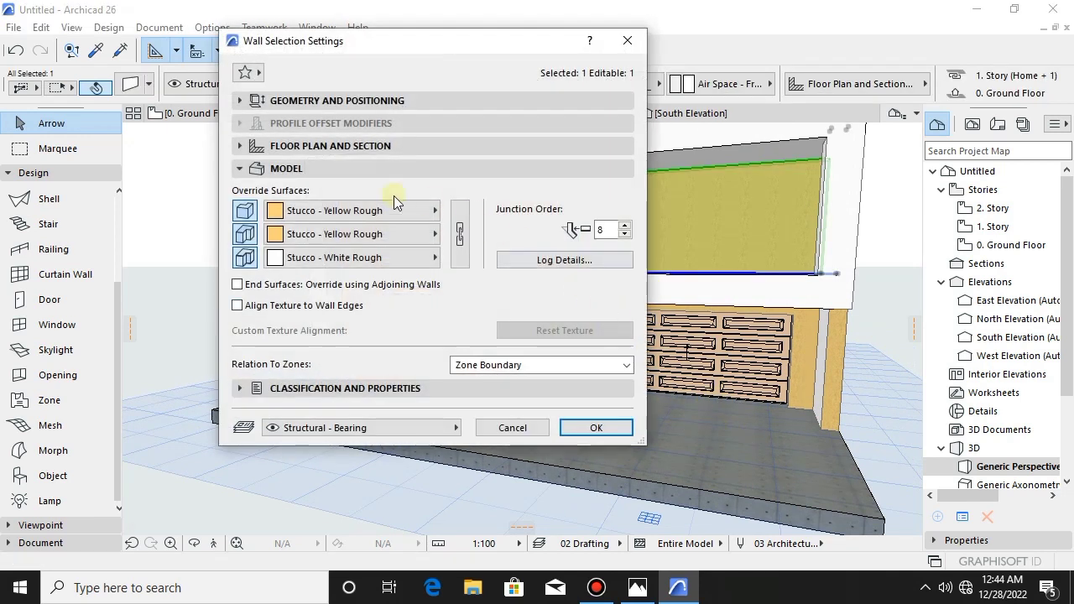
pyautogui.click(327, 234)
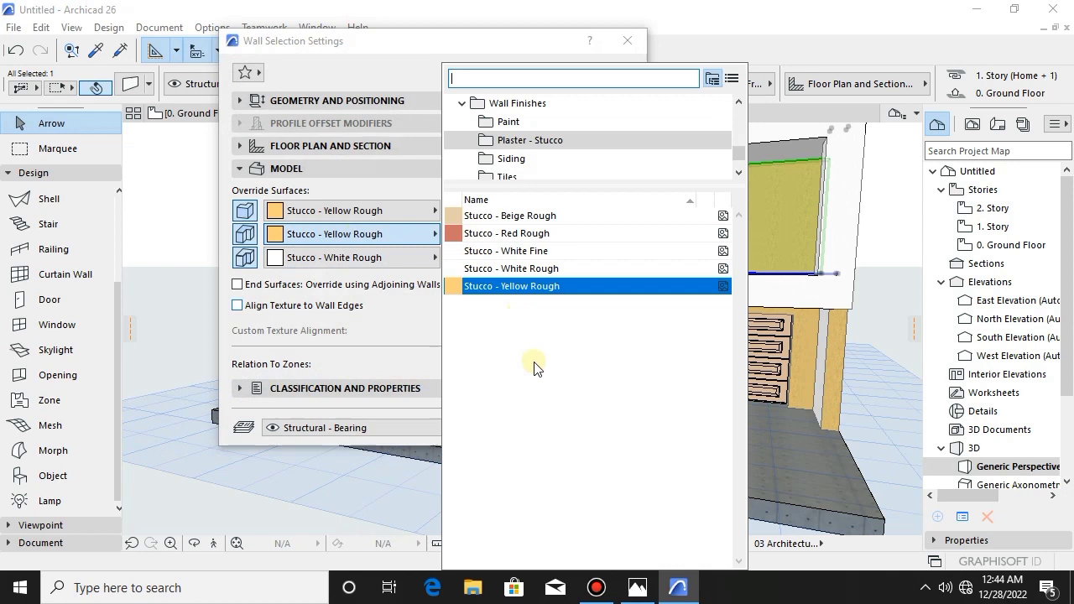
pyautogui.write('0ak')
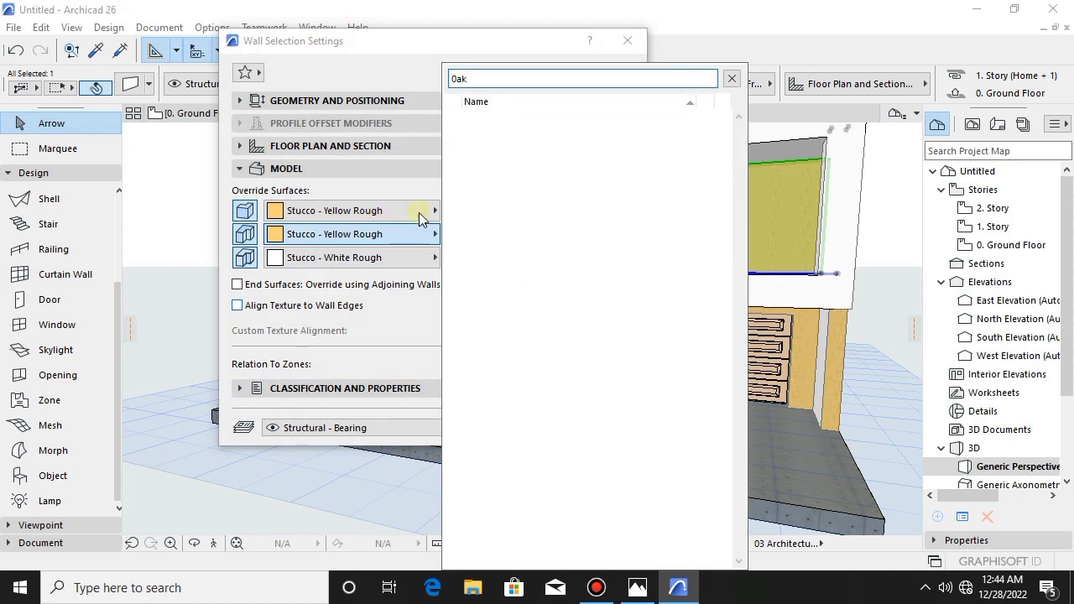
pyautogui.press('BackSpace')
pyautogui.press('BackSpace')
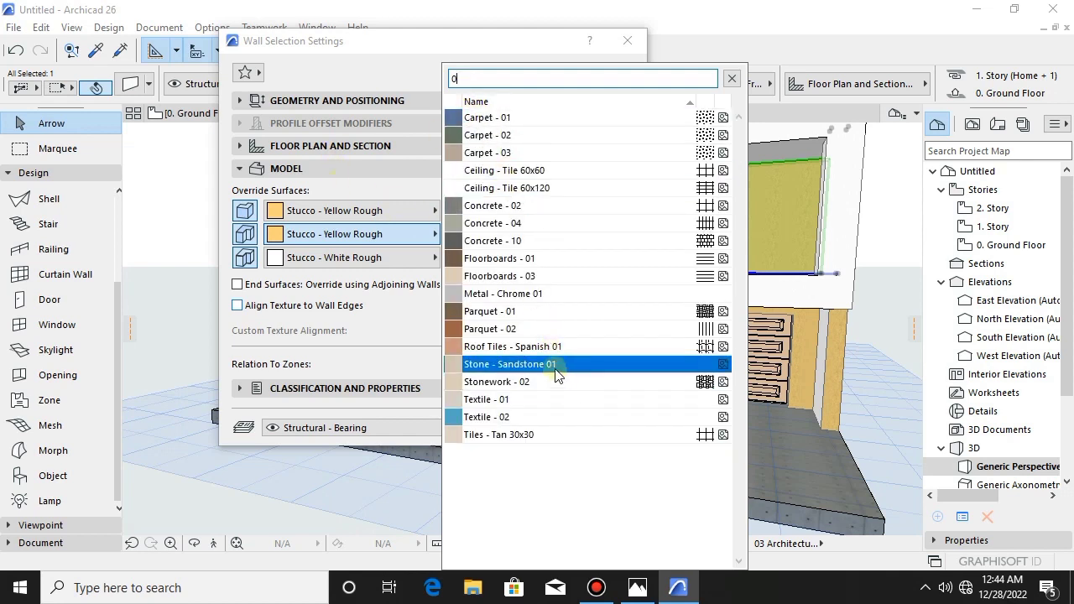
pyautogui.write('a')
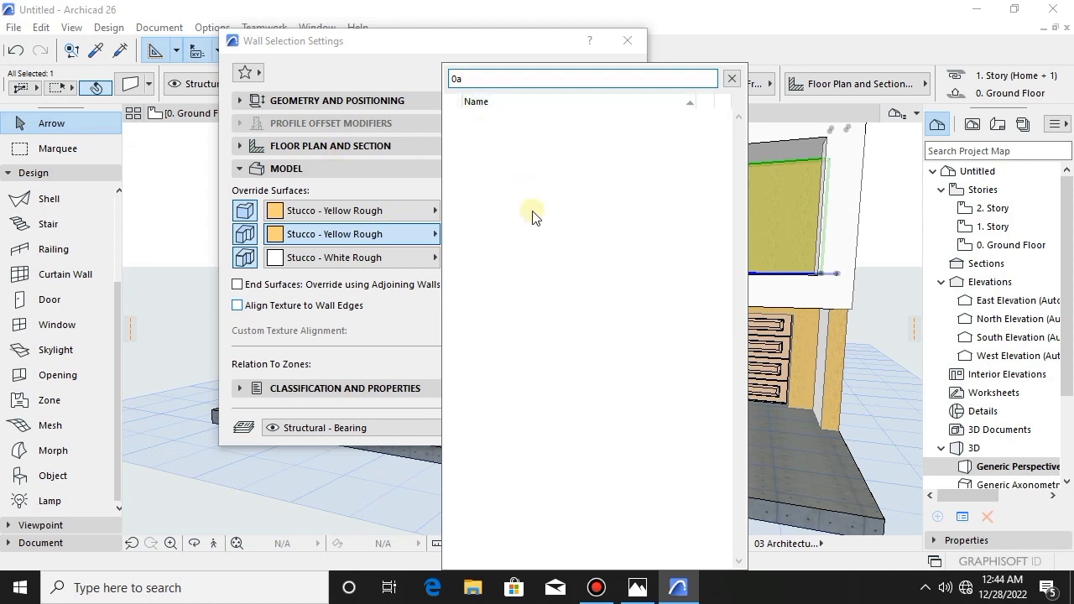
pyautogui.press('BackSpace')
pyautogui.press('BackSpace')
pyautogui.press('BackSpace')
pyautogui.write('o')
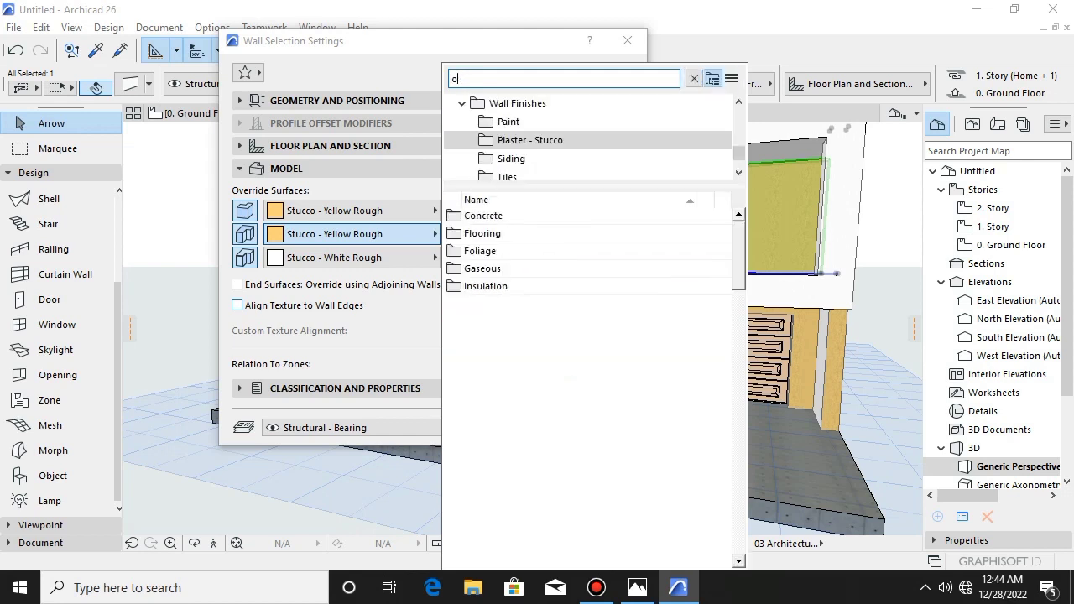
pyautogui.write('ak')
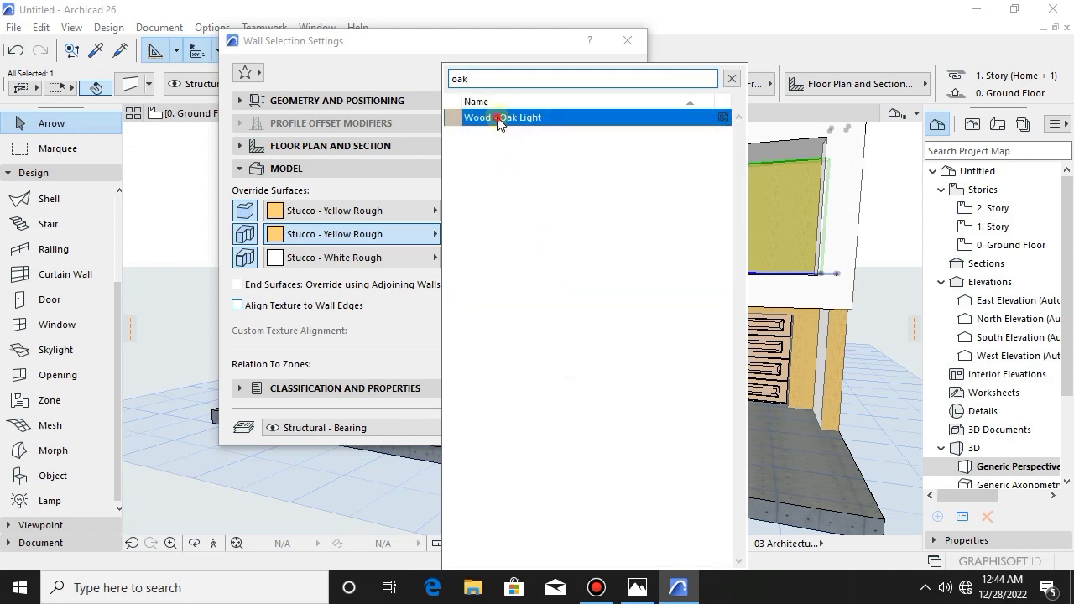
pyautogui.click(498, 118)
pyautogui.click(460, 237)
# - Make the upper front wall above the garage a log wall with 200 mm logs and the fourth log shape
pyautogui.click(575, 262)
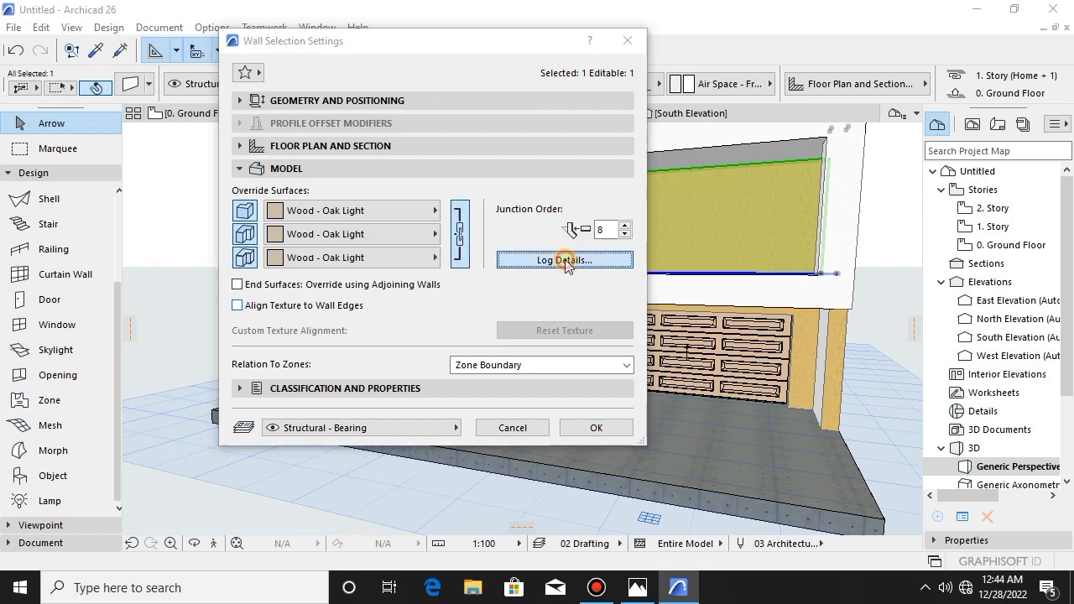
pyautogui.click(379, 98)
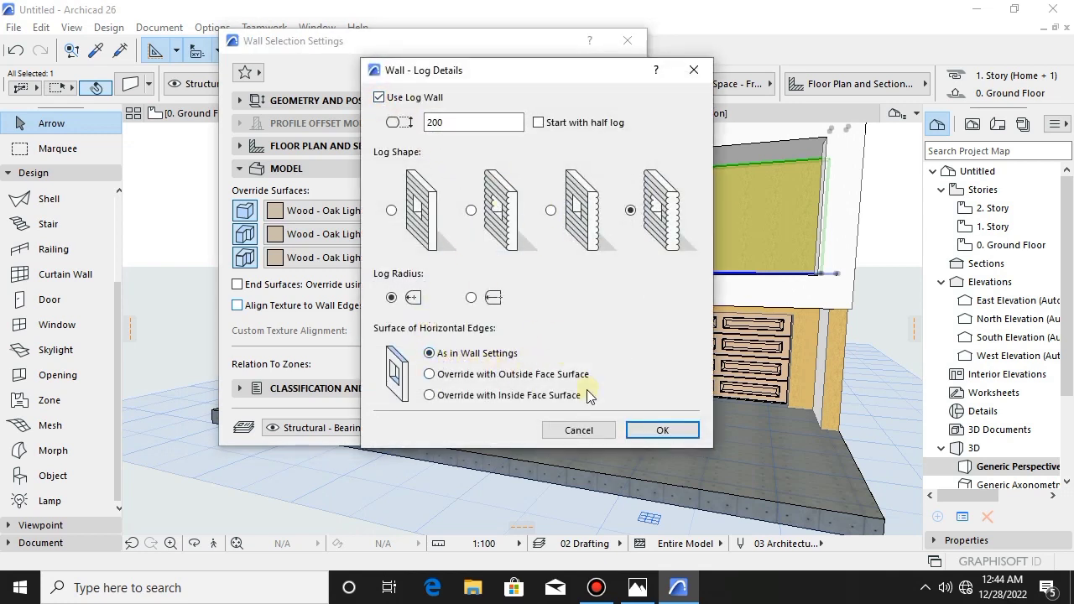
pyautogui.click(657, 430)
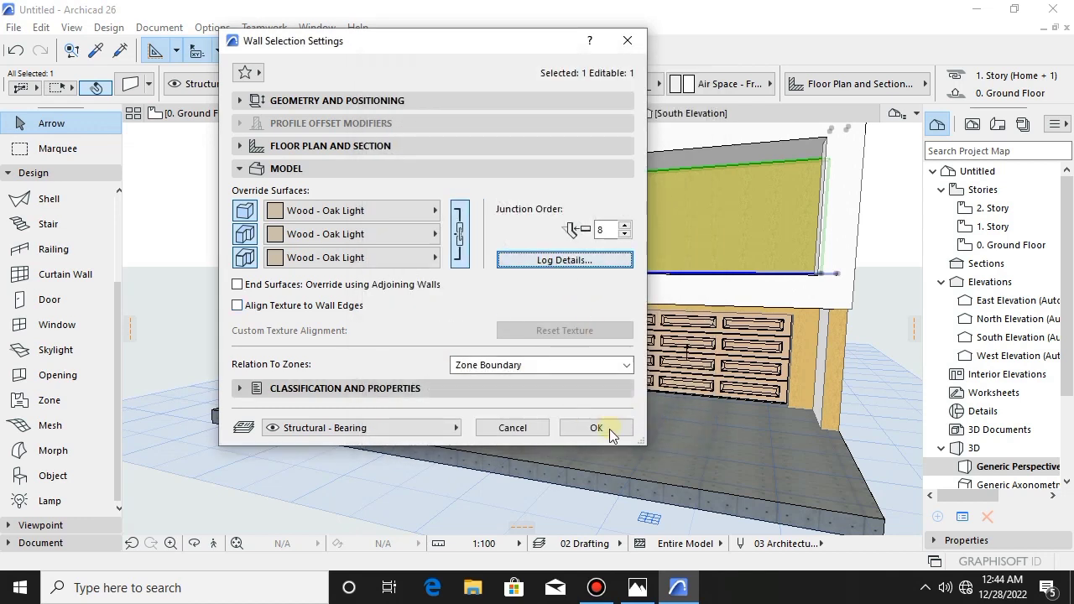
pyautogui.click(601, 430)
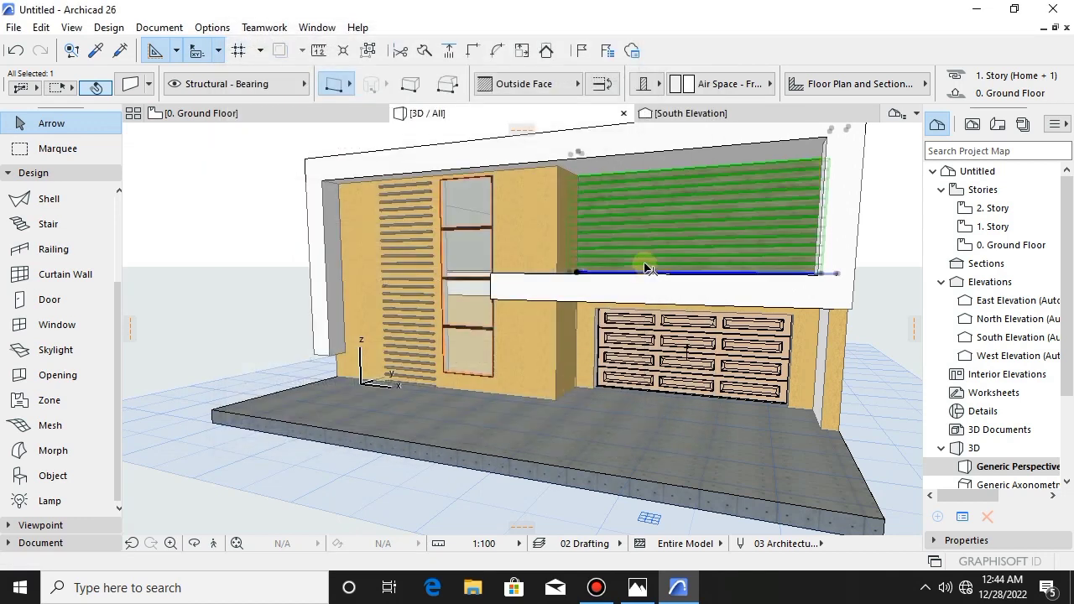
pyautogui.press('Escape')
# - Set all three surfaces of the window wall, its short return wall and the garage wall to Stucco - Beige Rough
pyautogui.scroll(1, 651, 320)
pyautogui.click(526, 372)
pyautogui.keyDown('shift'); pyautogui.click(551, 227); pyautogui.keyUp('shift')
pyautogui.keyDown('shift'); pyautogui.click(573, 346); pyautogui.keyUp('shift')
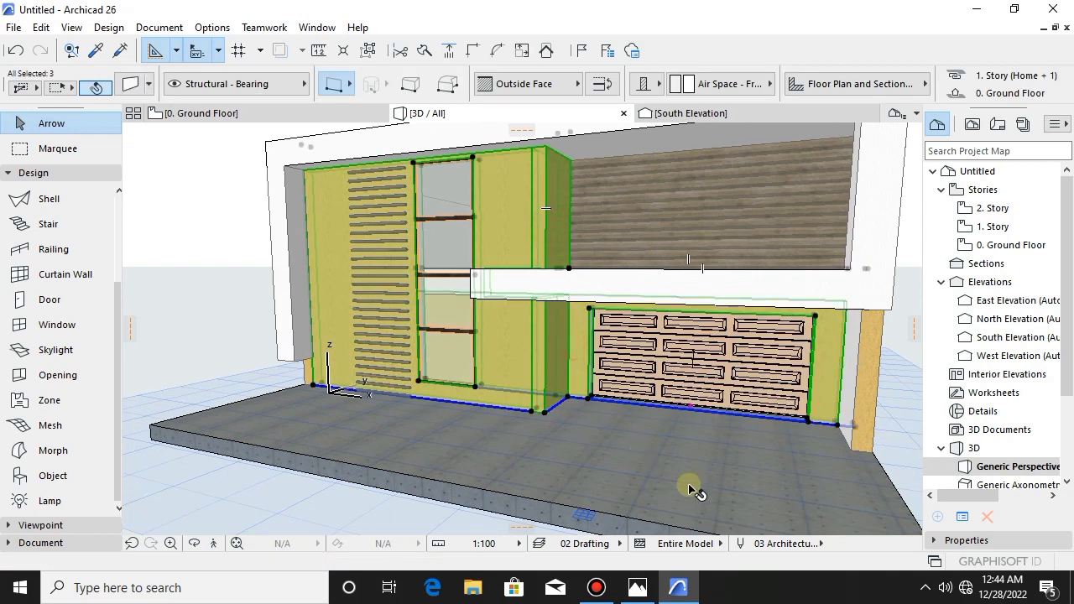
pyautogui.hotkey('ctrl', 't')
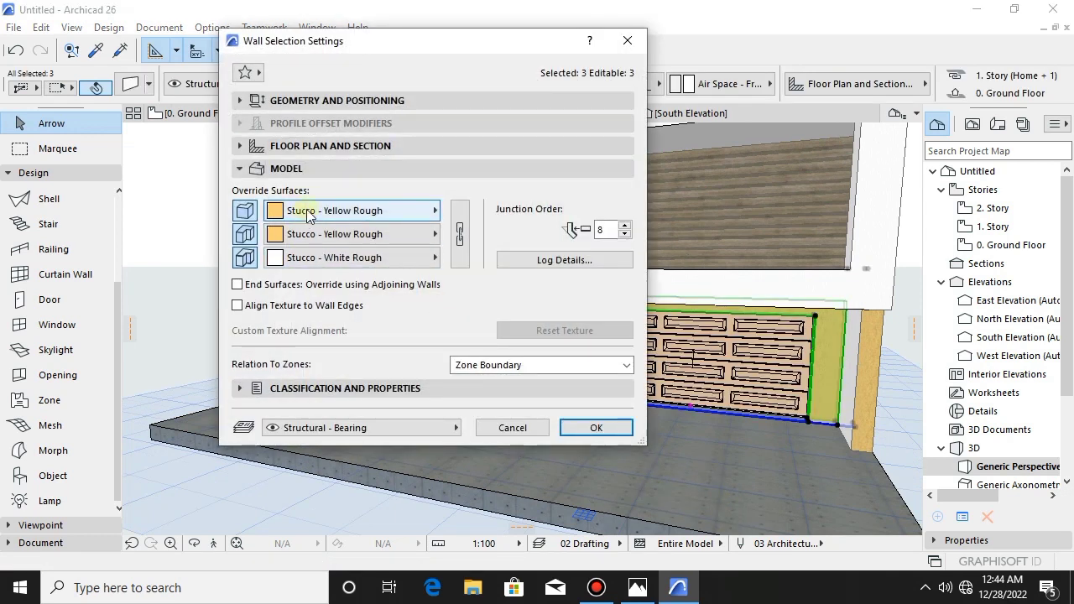
pyautogui.click(310, 215)
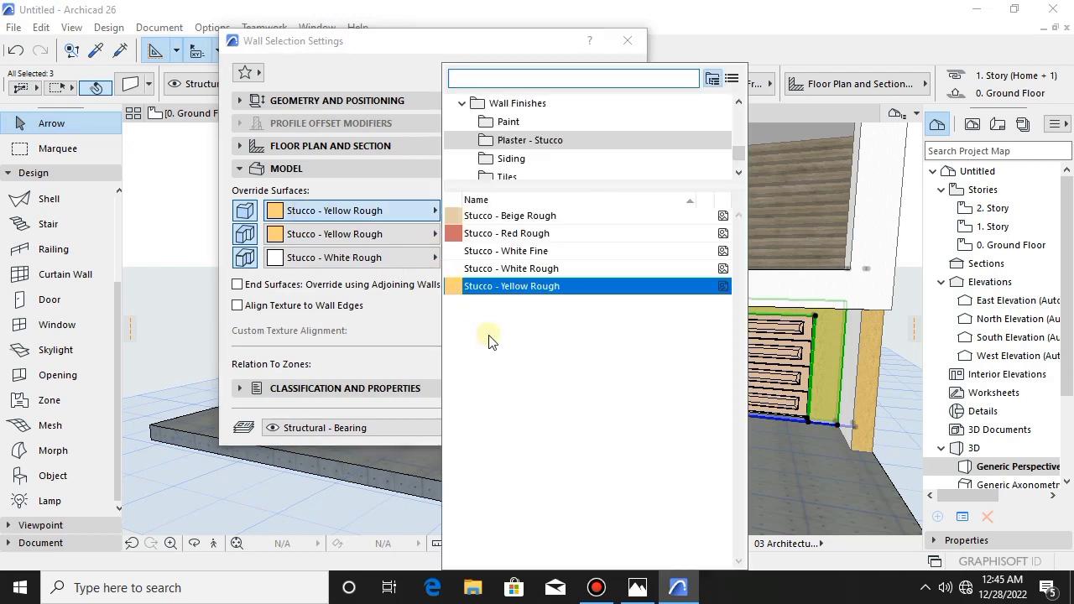
pyautogui.click(518, 163)
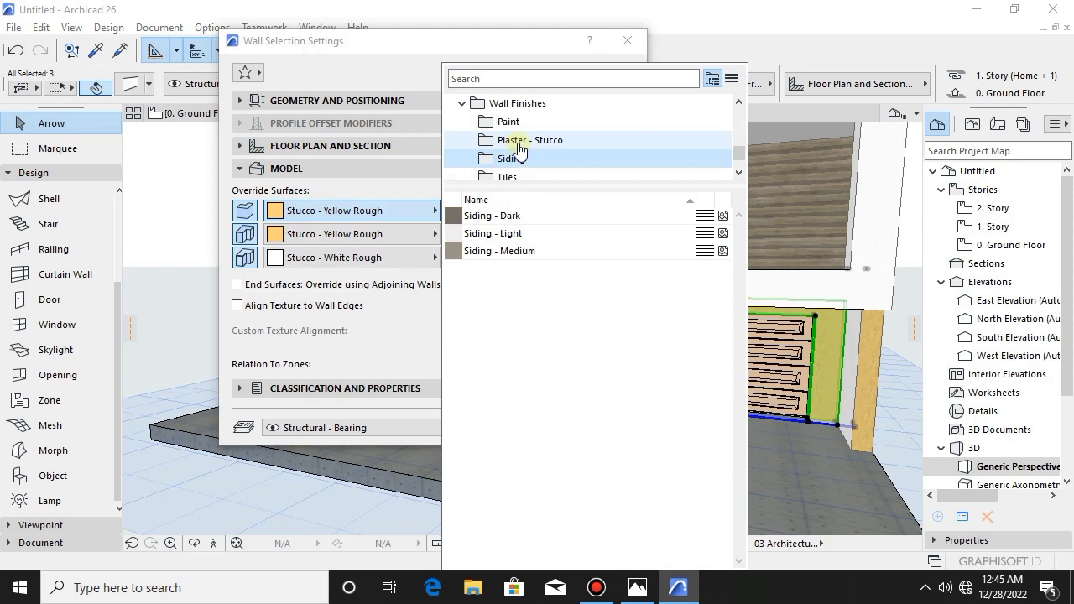
pyautogui.scroll(-1, 521, 162)
pyautogui.scroll(3, 520, 142)
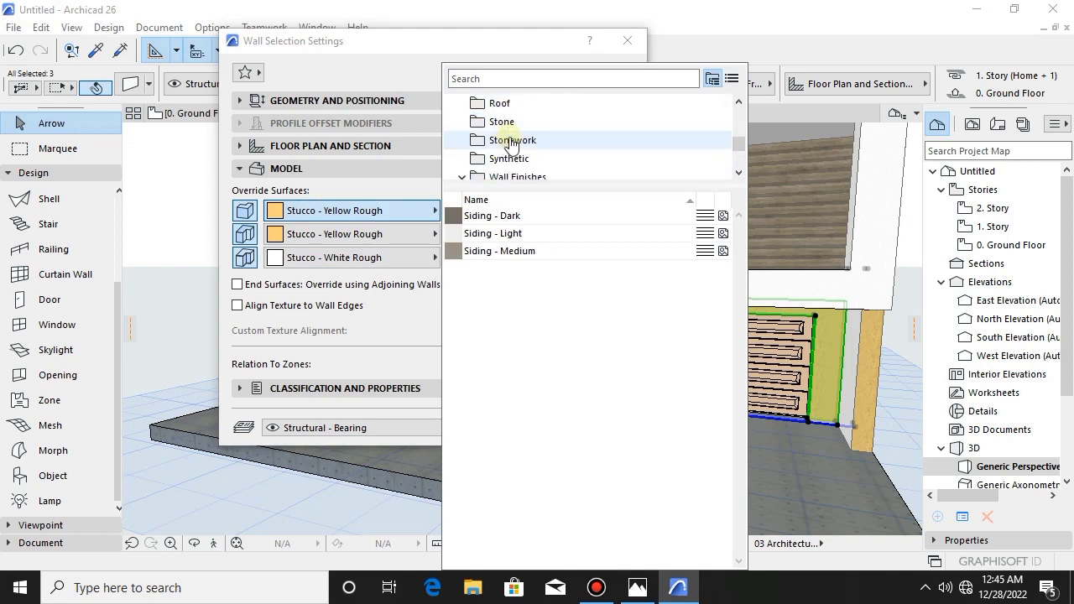
pyautogui.click(509, 158)
pyautogui.click(502, 123)
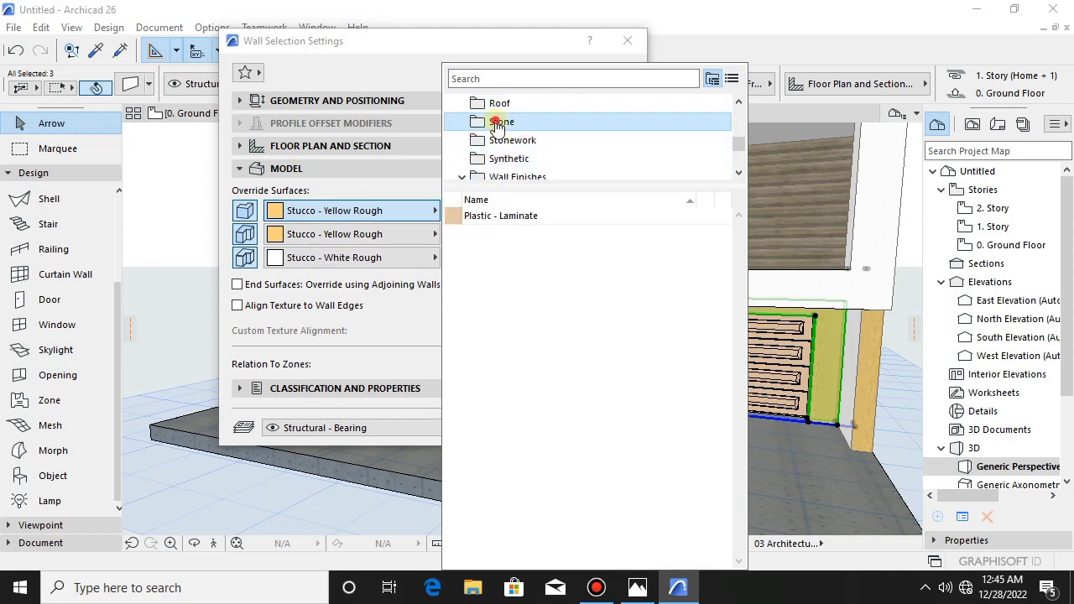
pyautogui.scroll(-5, 525, 144)
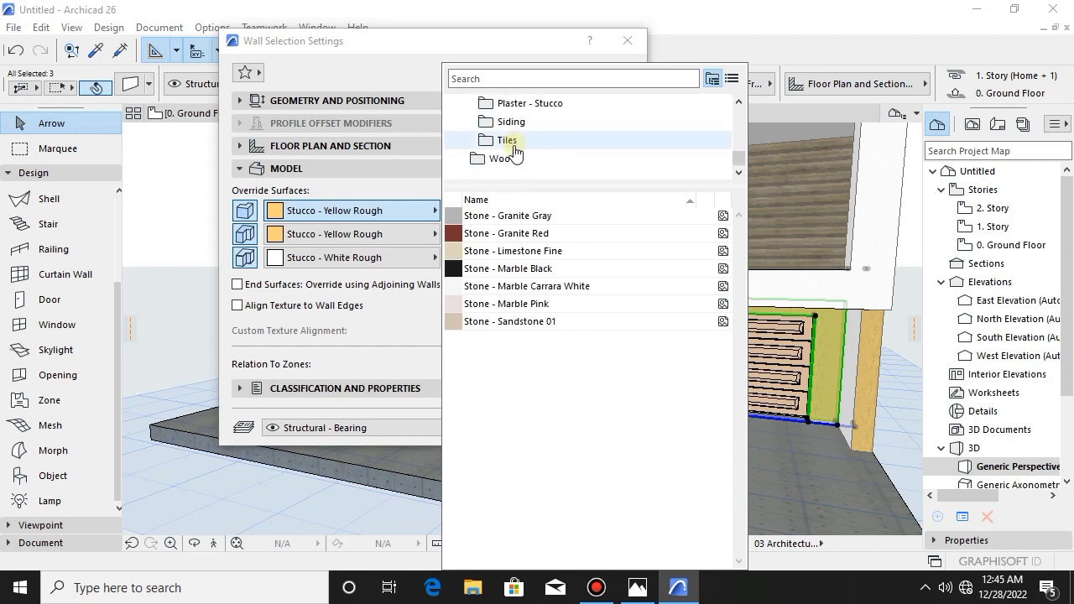
pyautogui.click(508, 108)
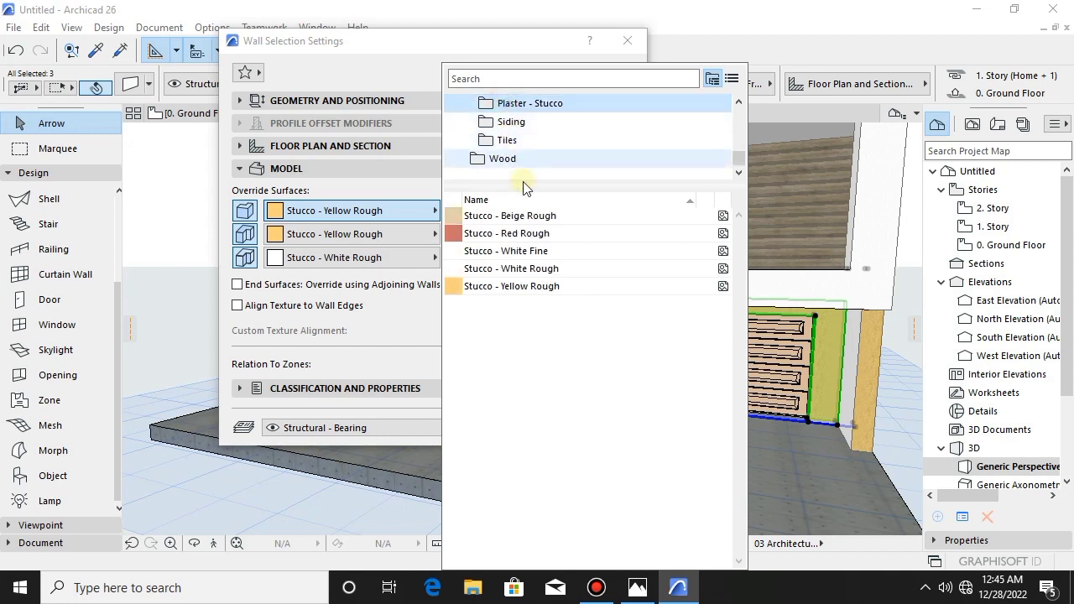
pyautogui.click(492, 218)
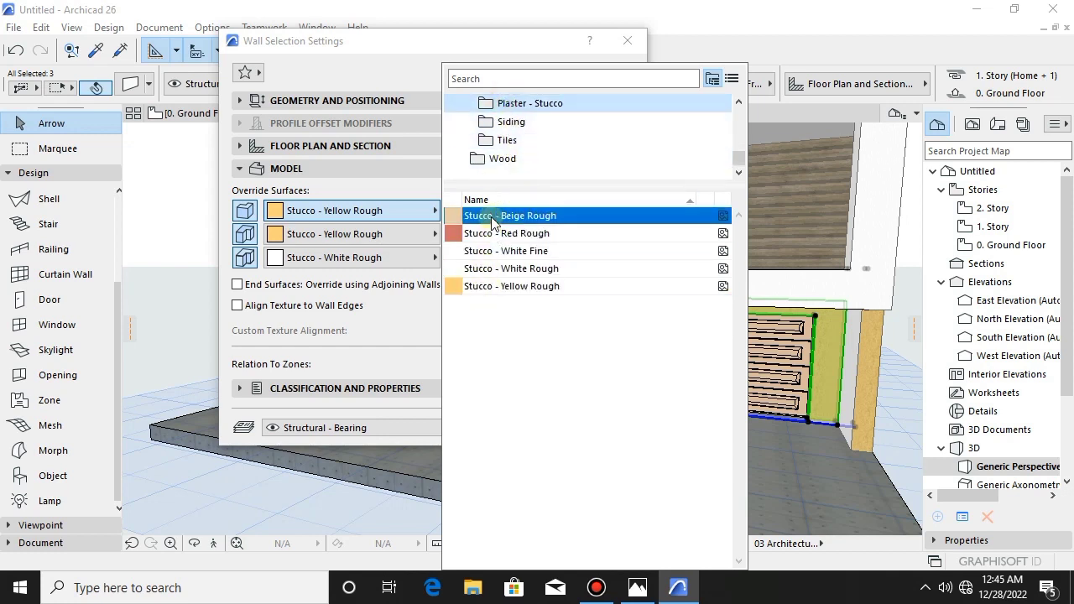
pyautogui.click(493, 218)
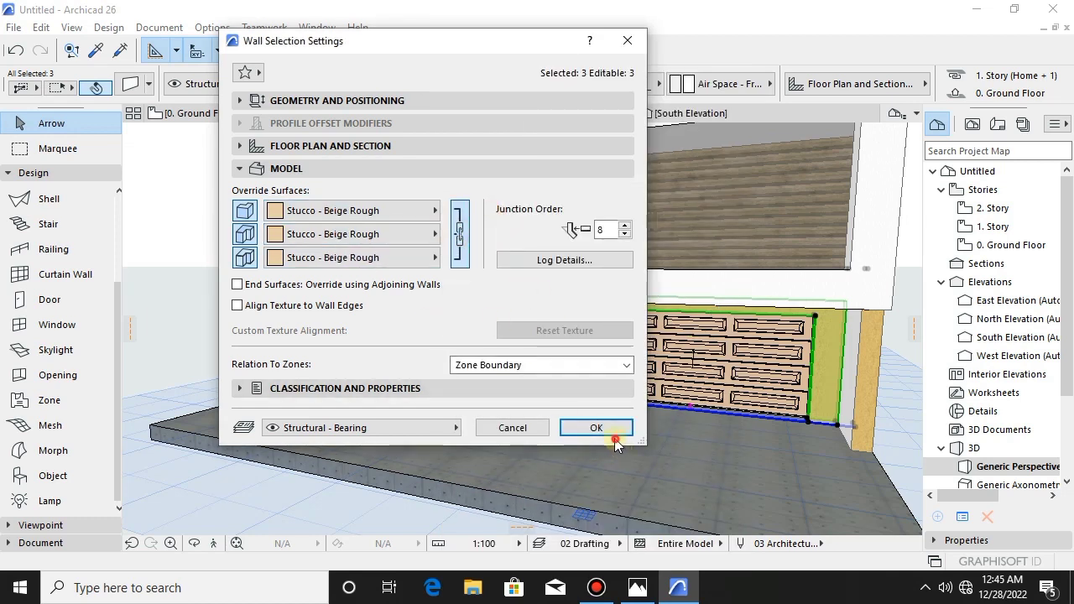
pyautogui.click(593, 424)
pyautogui.scroll(-5, 536, 428)
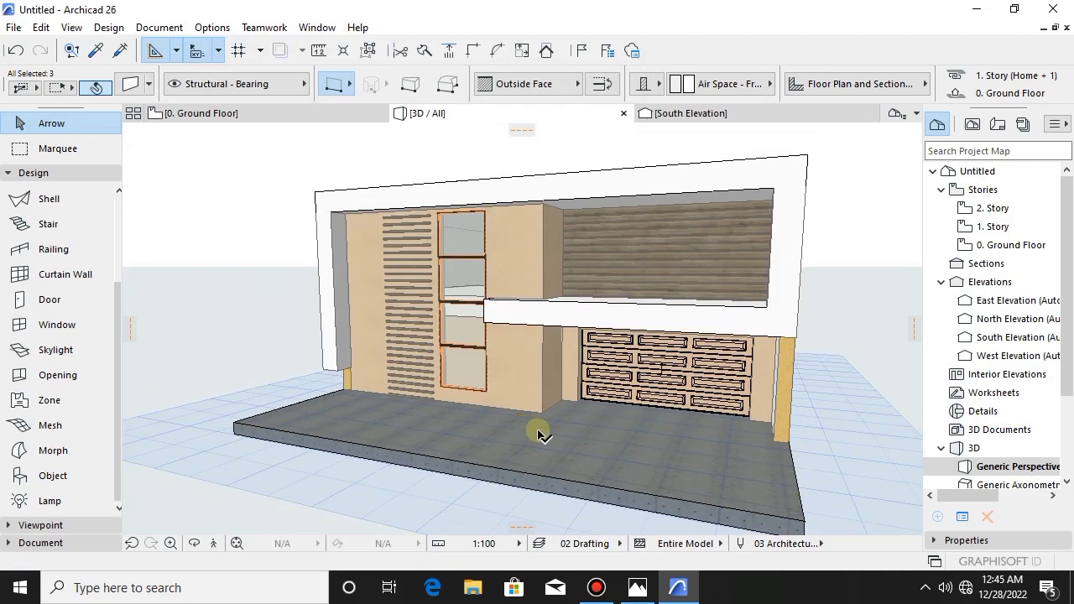
pyautogui.press('Escape')
pyautogui.scroll(2, 535, 430)
pyautogui.keyDown('shift'); pyautogui.moveTo(534, 429); pyautogui.dragTo(506, 386, button='middle'); pyautogui.keyUp('shift')
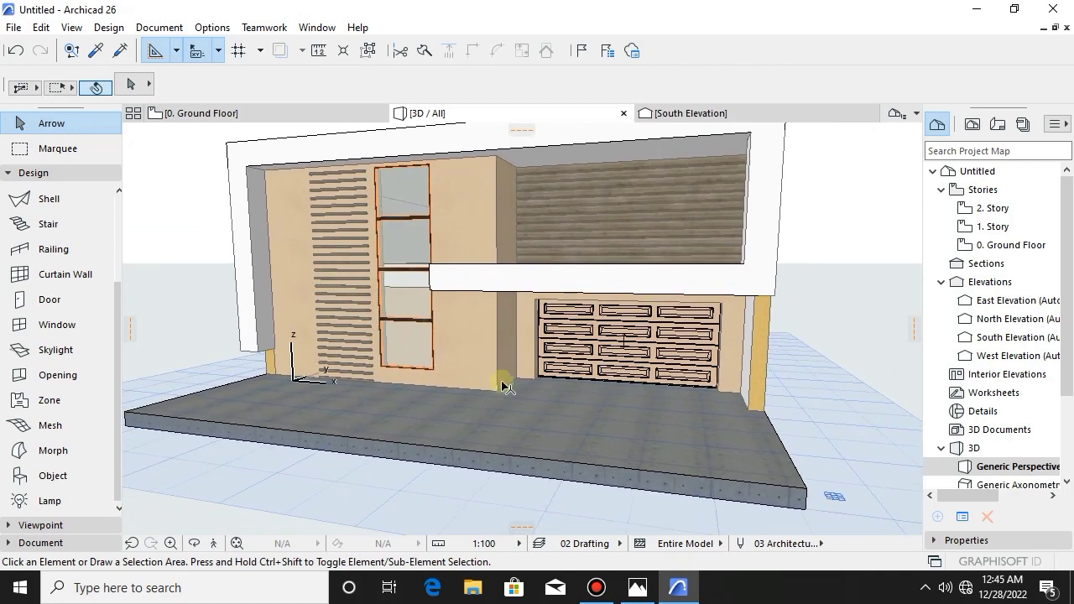
pyautogui.keyDown('shift'); pyautogui.moveTo(568, 428); pyautogui.dragTo(476, 389, button='middle'); pyautogui.keyUp('shift')
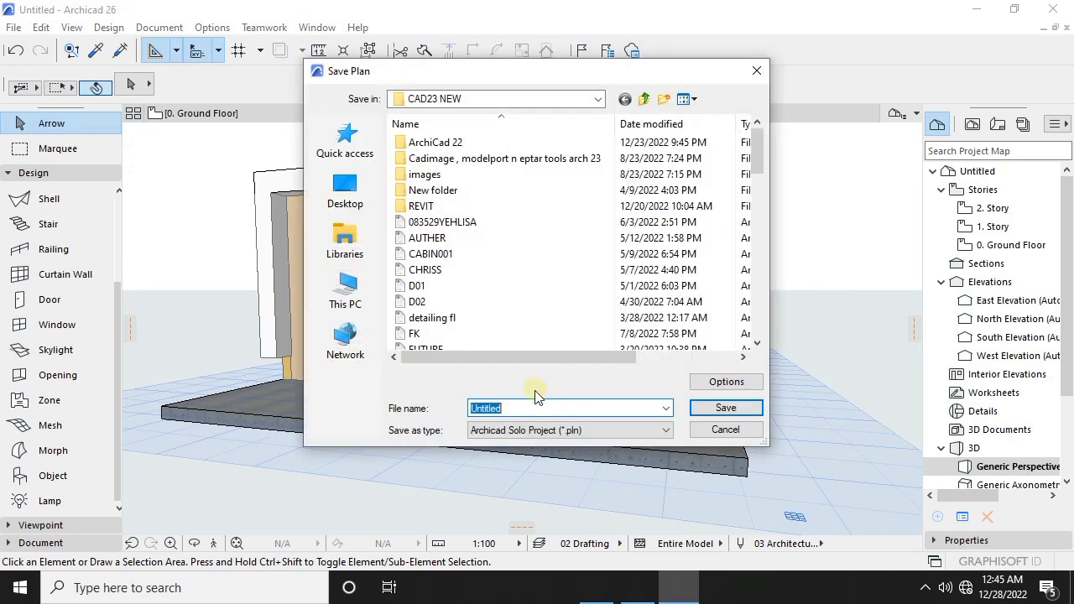
pyautogui.click(725, 430)
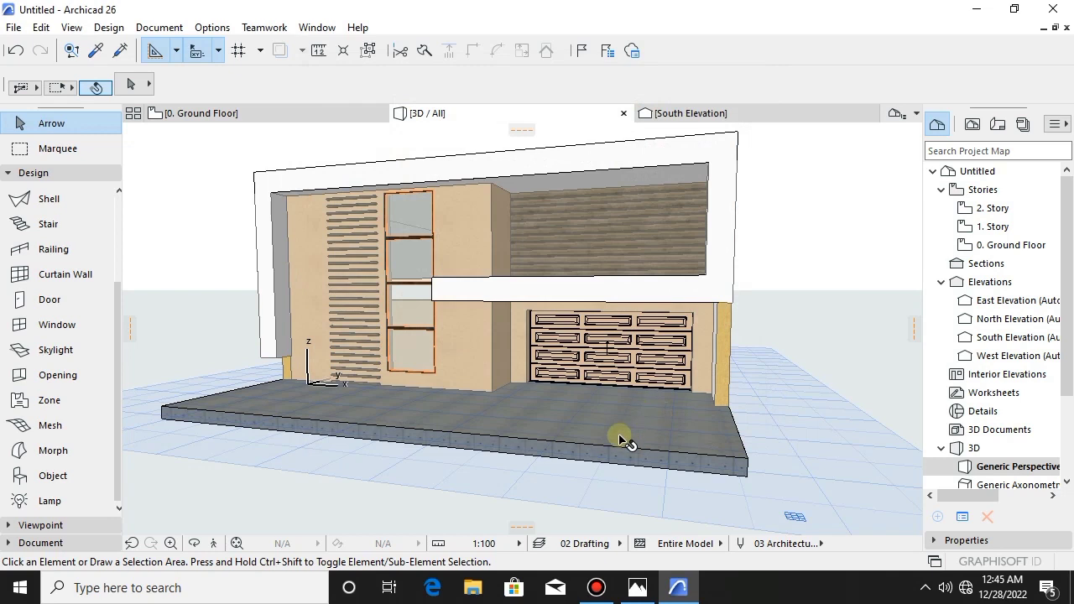
# - Override the surfaces of the two stacked side walls on the garage side with Stucco - Beige Rough
pyautogui.moveTo(643, 456)
pyautogui.mouseDown()
pyautogui.moveTo(559, 455)
pyautogui.moveTo(623, 462)
pyautogui.moveTo(618, 445)
pyautogui.moveTo(659, 457)
pyautogui.mouseUp()
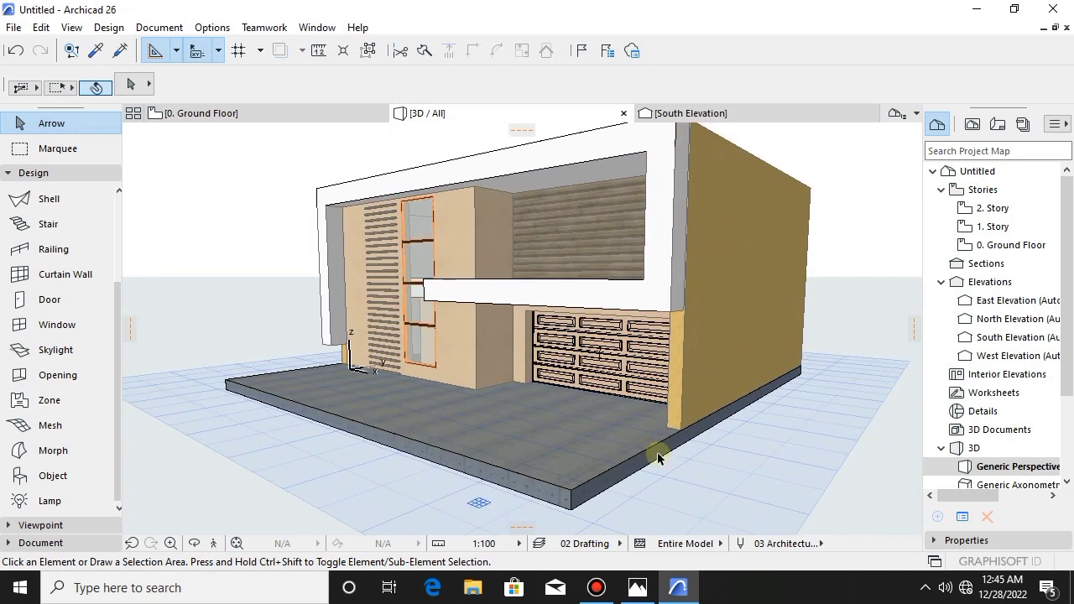
pyautogui.click(709, 345)
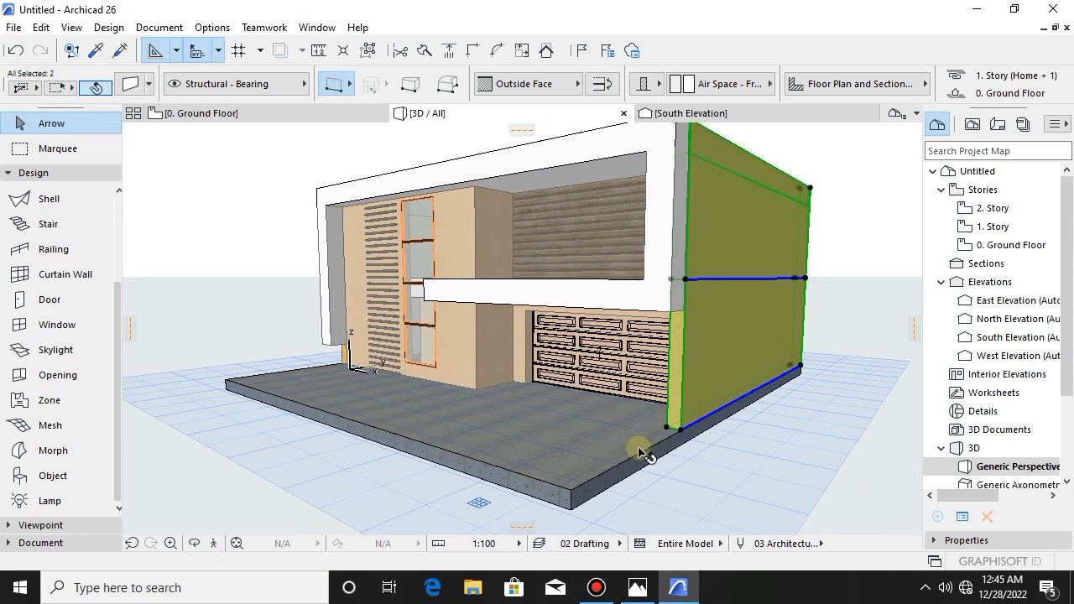
pyautogui.hotkey('ctrl', 't')
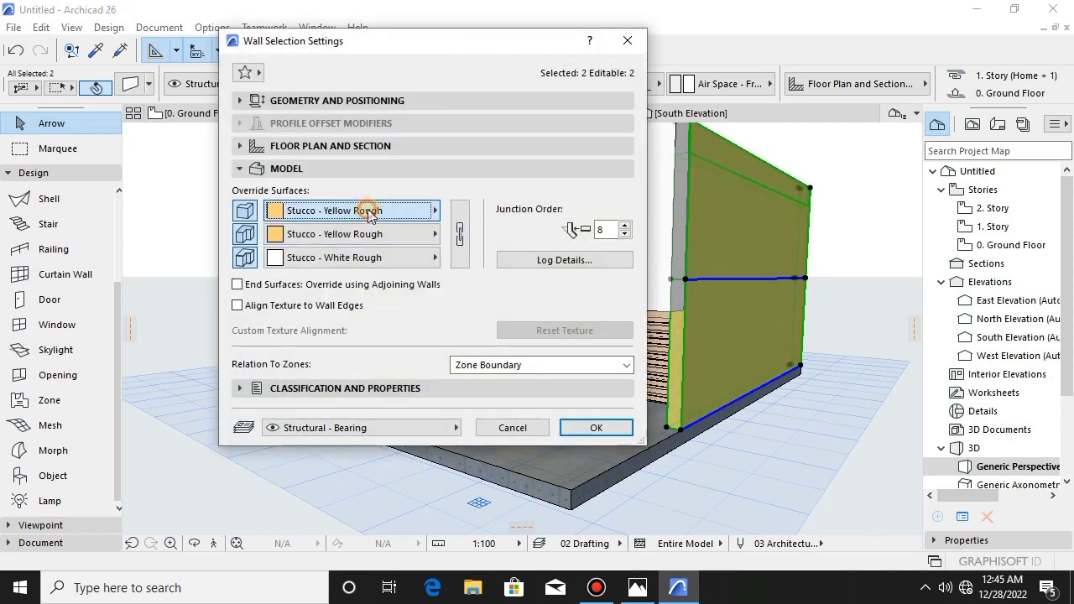
pyautogui.click(360, 211)
pyautogui.click(499, 216)
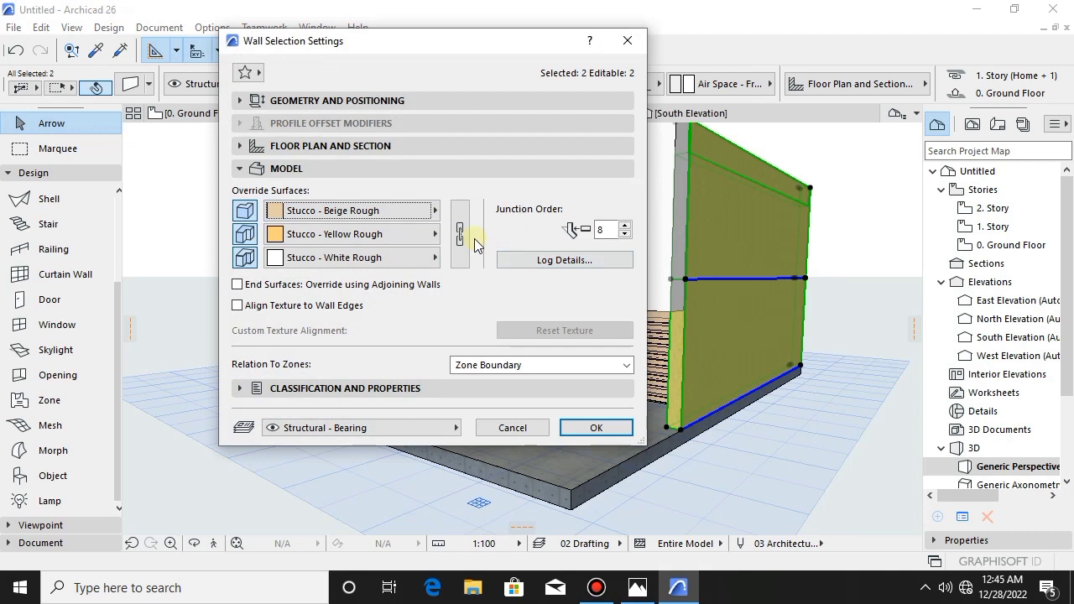
pyautogui.click(580, 420)
pyautogui.press('Escape')
# - Set all three surfaces of the opposite side wall, beside the log strip, to Stucco - Beige Rough
pyautogui.keyDown('shift'); pyautogui.moveTo(563, 393); pyautogui.dragTo(636, 381, button='middle'); pyautogui.keyUp('shift')
pyautogui.keyDown('shift'); pyautogui.moveTo(602, 415); pyautogui.dragTo(368, 314, button='middle'); pyautogui.keyUp('shift')
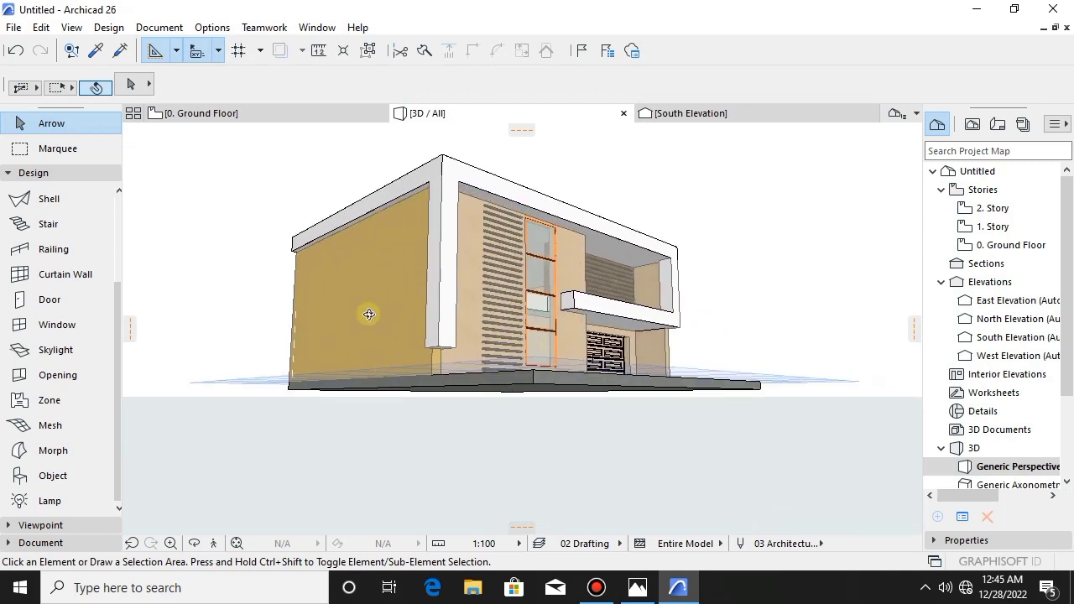
pyautogui.click(369, 314)
pyautogui.hotkey('ctrl', 't')
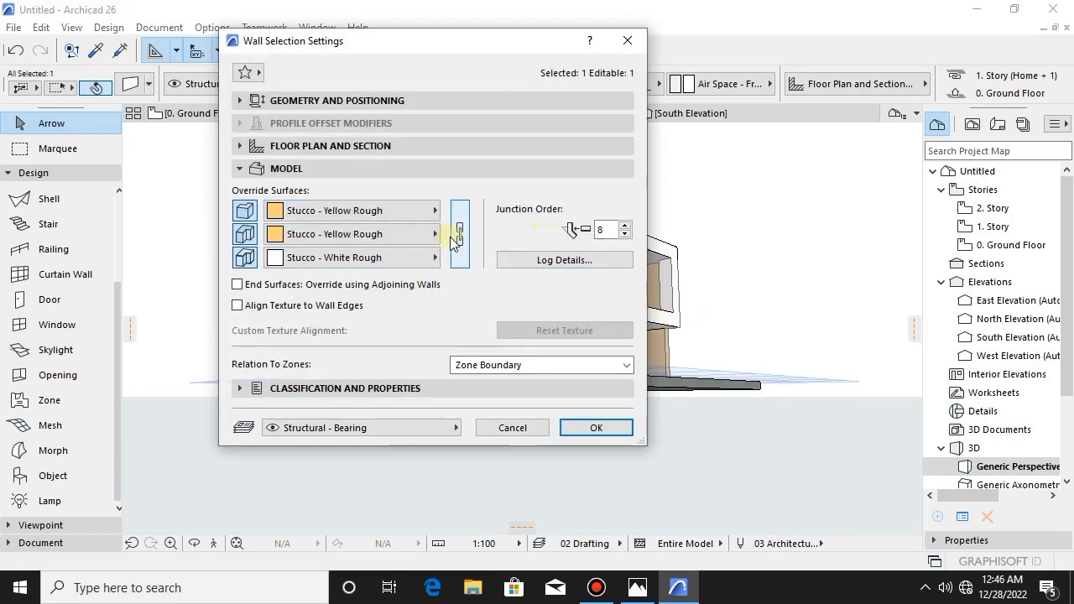
pyautogui.click(388, 217)
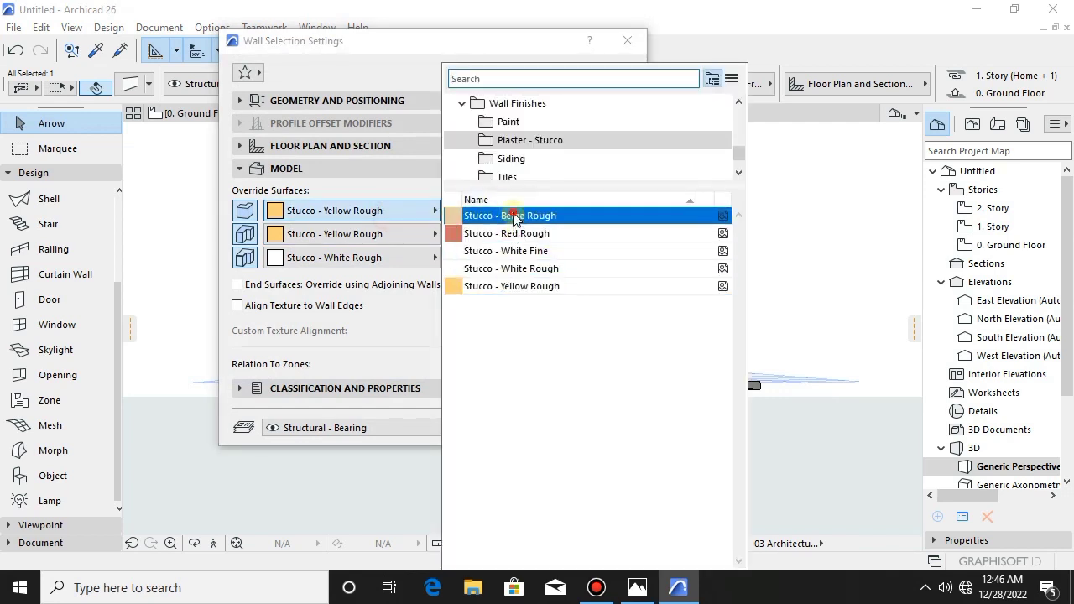
pyautogui.click(511, 212)
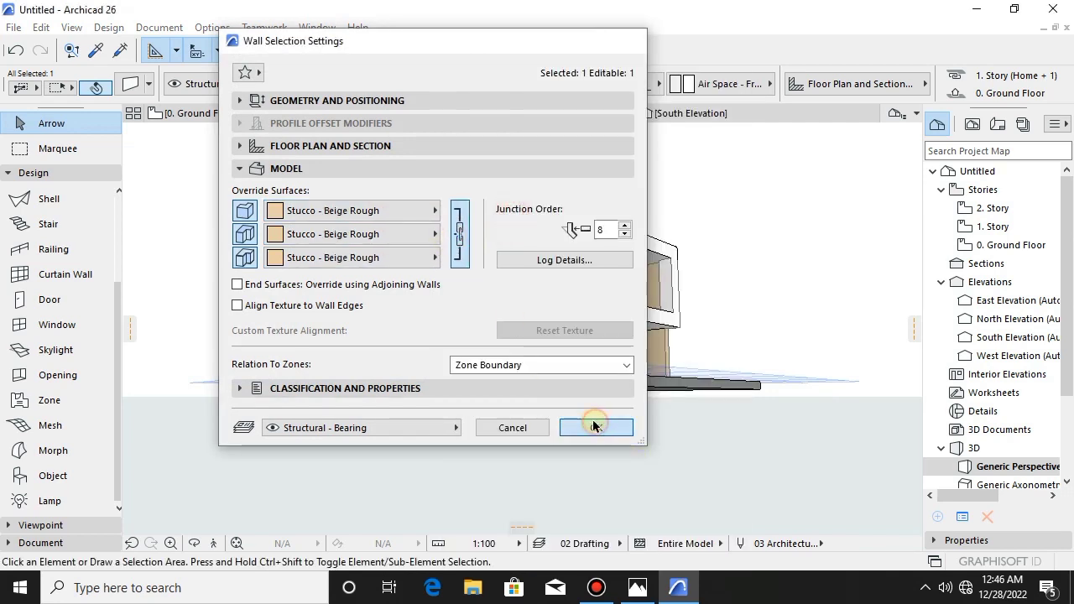
pyautogui.click(594, 427)
pyautogui.press('Escape')
# - In the ground floor plan, shorten the garage front wall so its inner end meets the short return wall
pyautogui.keyDown('shift'); pyautogui.moveTo(575, 384); pyautogui.dragTo(447, 378, button='middle'); pyautogui.keyUp('shift')
pyautogui.scroll(3, 522, 383)
pyautogui.keyDown('shift'); pyautogui.moveTo(538, 369); pyautogui.dragTo(669, 294, button='middle'); pyautogui.keyUp('shift')
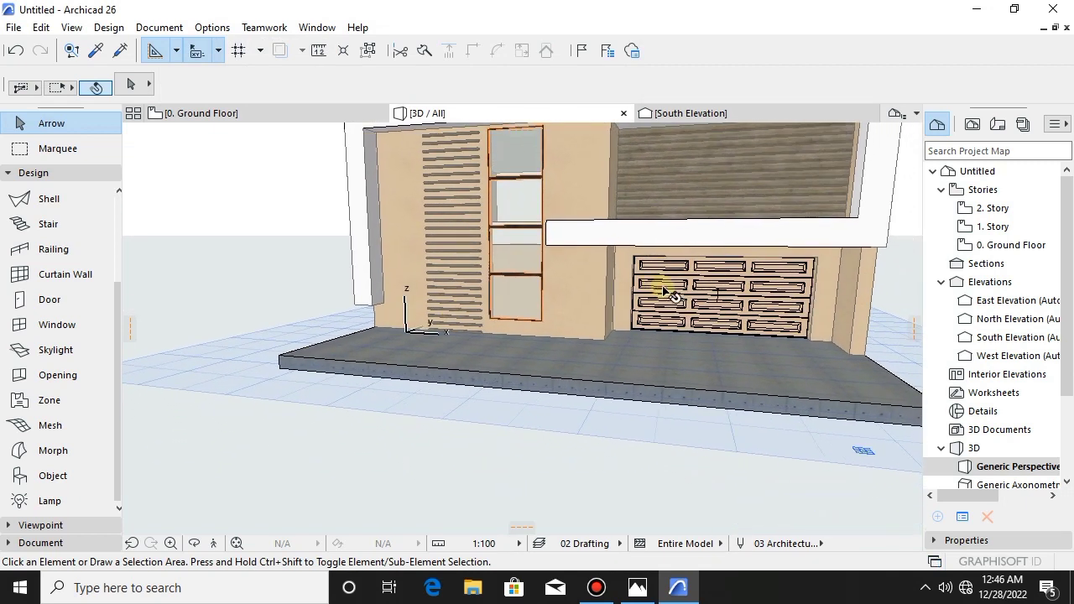
pyautogui.keyDown('shift'); pyautogui.moveTo(652, 340); pyautogui.dragTo(240, 192, button='middle'); pyautogui.keyUp('shift')
pyautogui.click(251, 114)
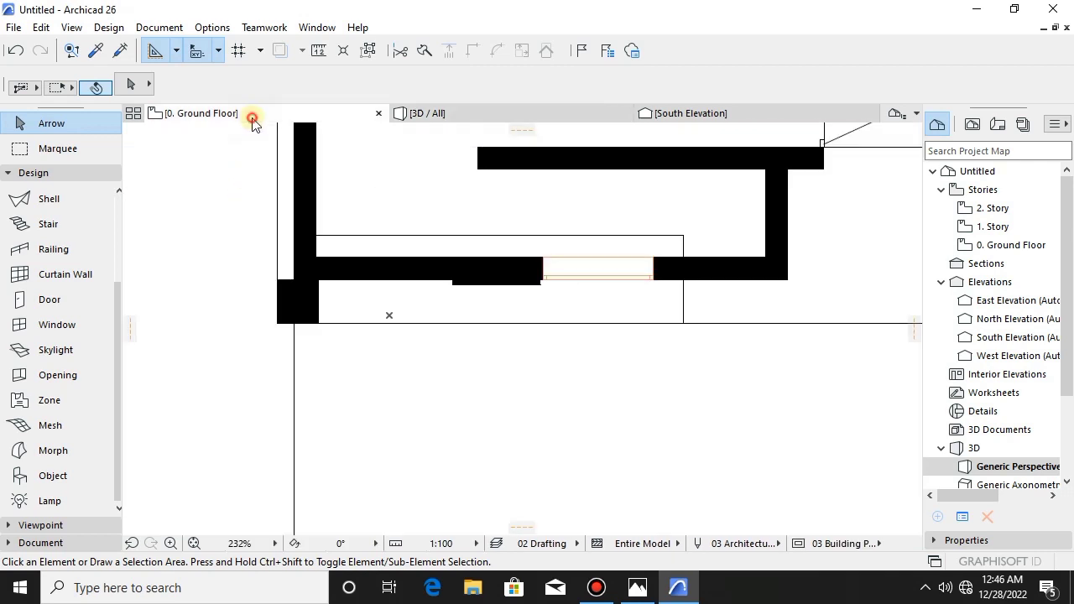
pyautogui.scroll(-4, 488, 339)
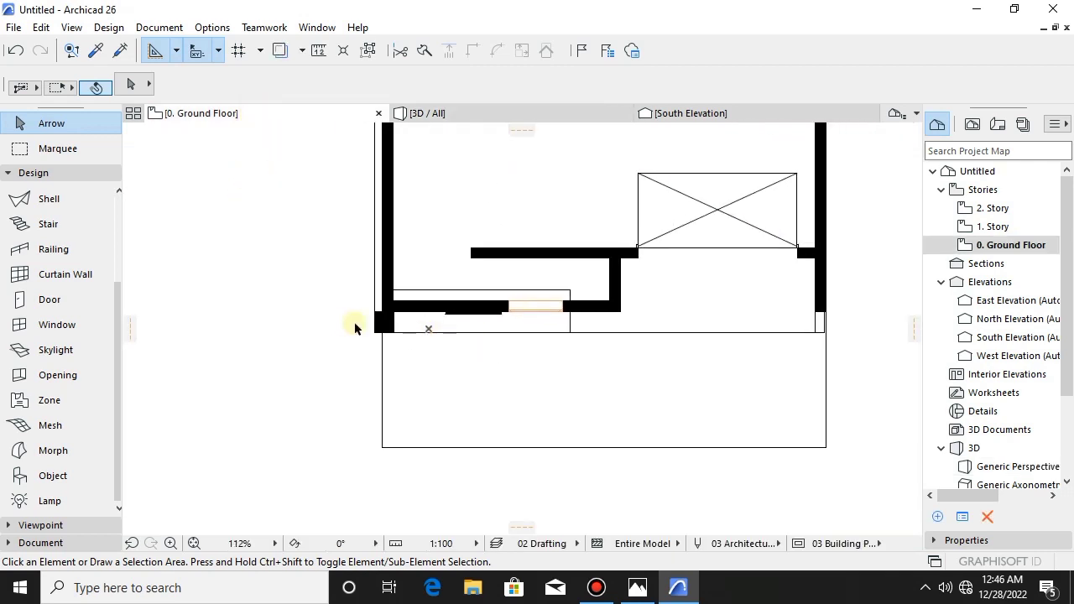
pyautogui.scroll(4, 492, 241)
pyautogui.click(501, 281)
pyautogui.click(428, 283)
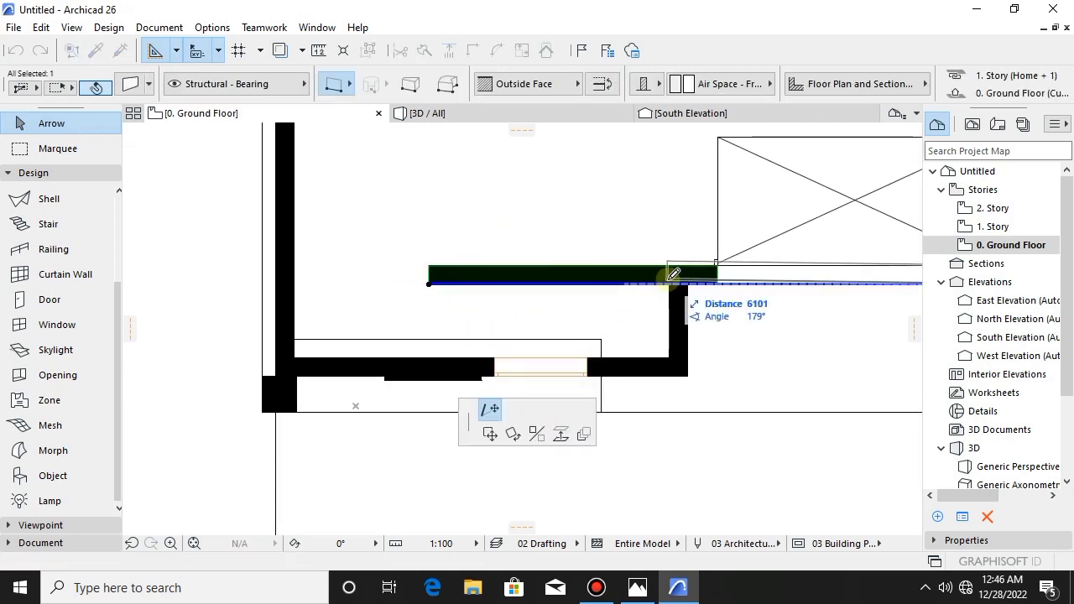
pyautogui.click(673, 277)
pyautogui.scroll(-3, 671, 290)
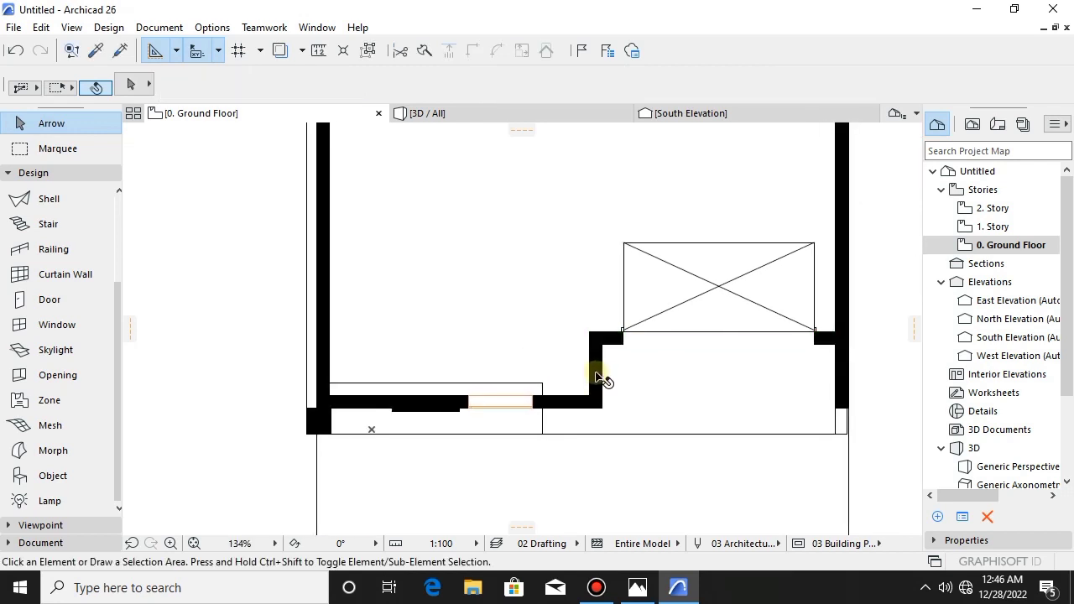
# - Stretch the short return wall straight back to the rear wall to divide the garage from the other room
pyautogui.click(604, 348)
pyautogui.scroll(-2, 597, 375)
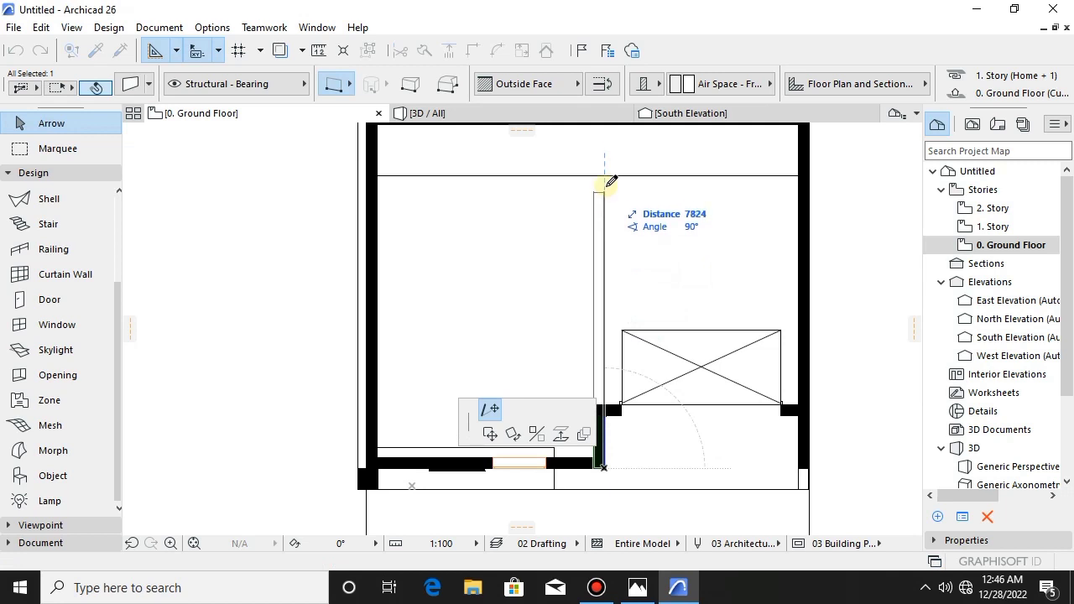
pyautogui.scroll(-2, 613, 174)
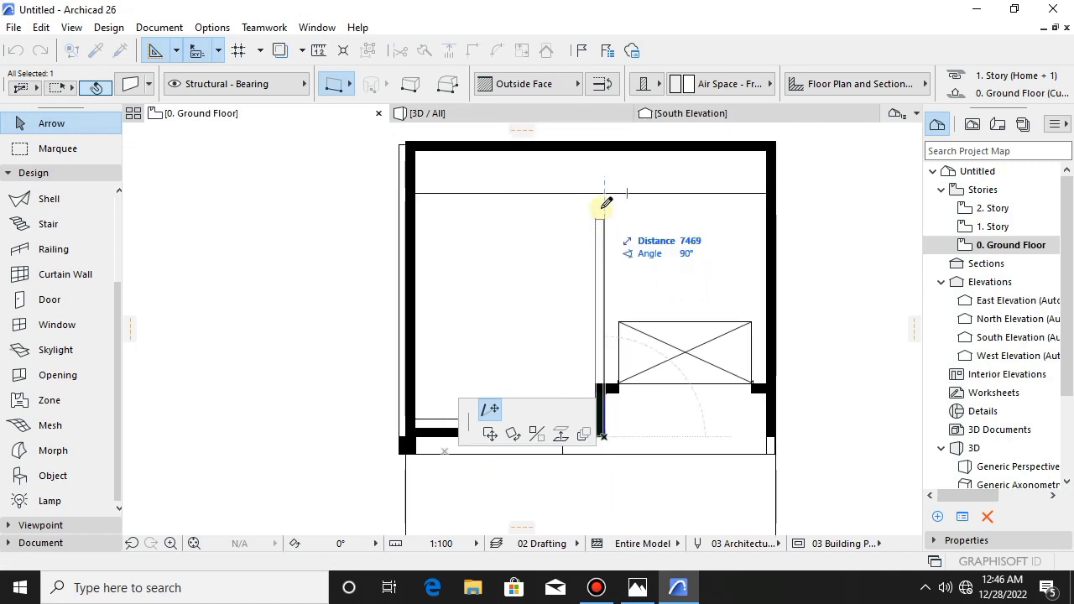
pyautogui.click(602, 147)
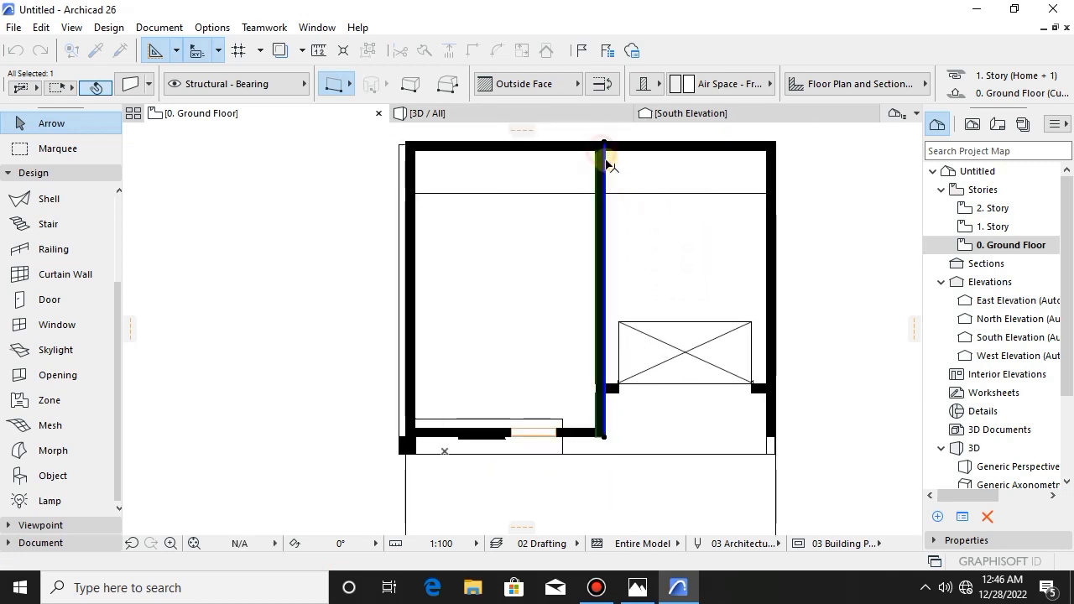
pyautogui.click(551, 336)
# - Make the hinged Arch Door with Transom 26 the default door, with a width of 700
pyautogui.scroll(-2, 481, 307)
pyautogui.scroll(1, 364, 341)
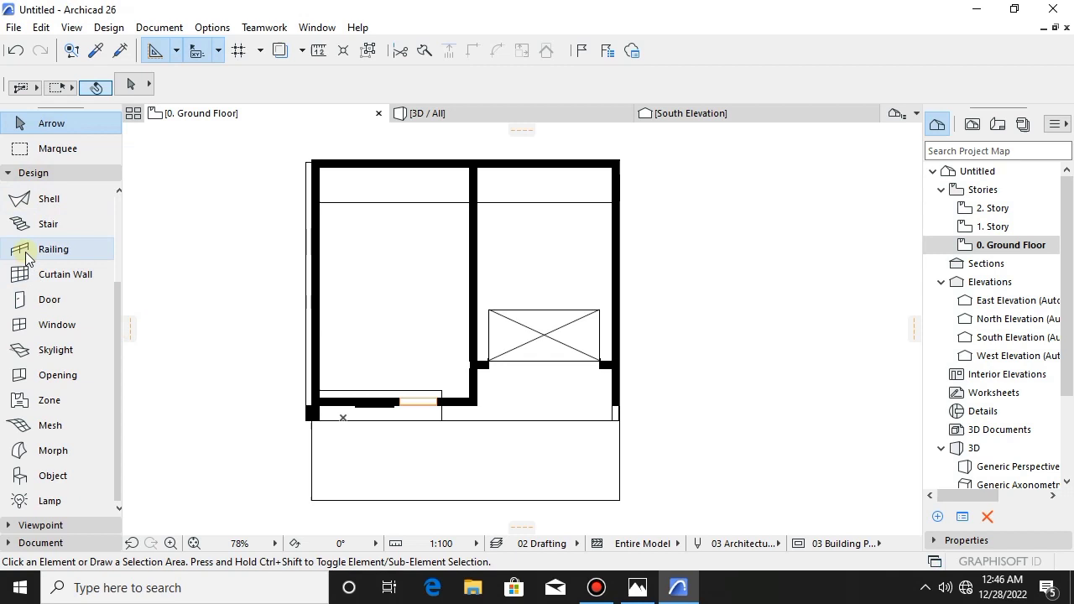
pyautogui.scroll(3, 46, 411)
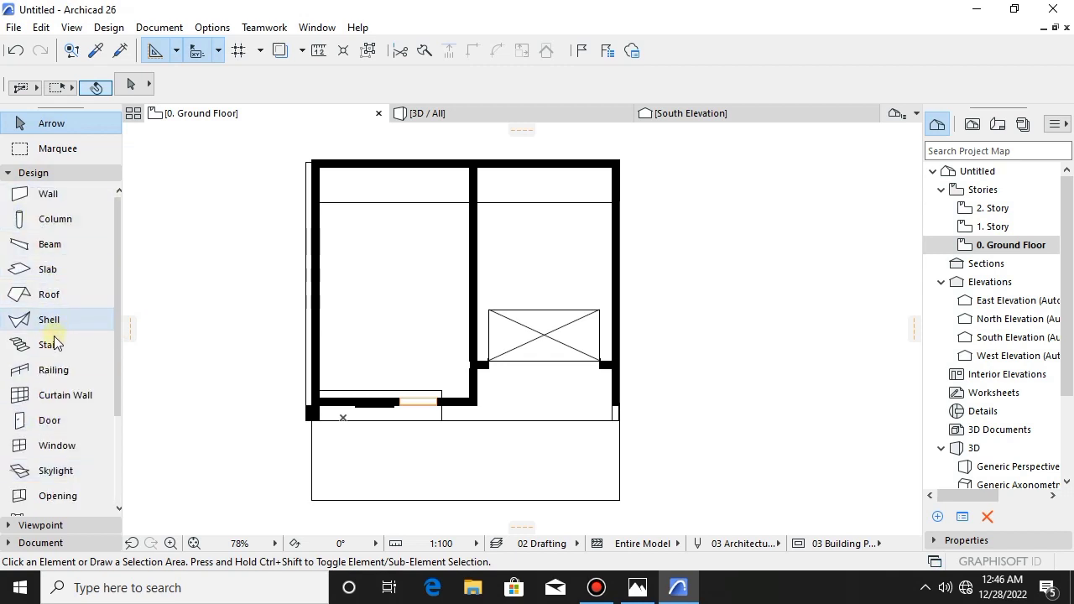
pyautogui.click(51, 420)
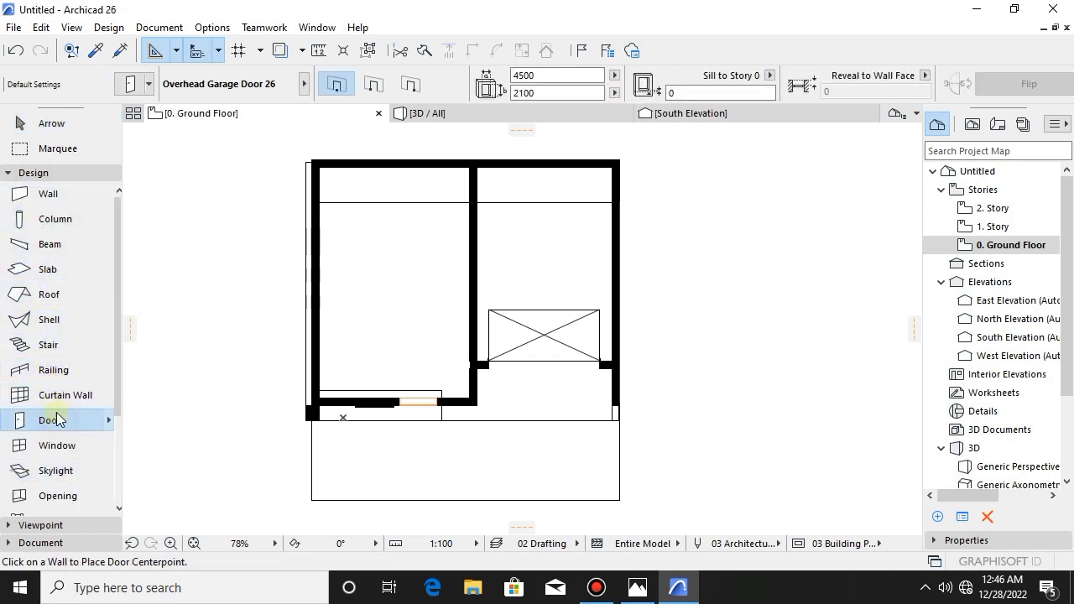
pyautogui.click(130, 85)
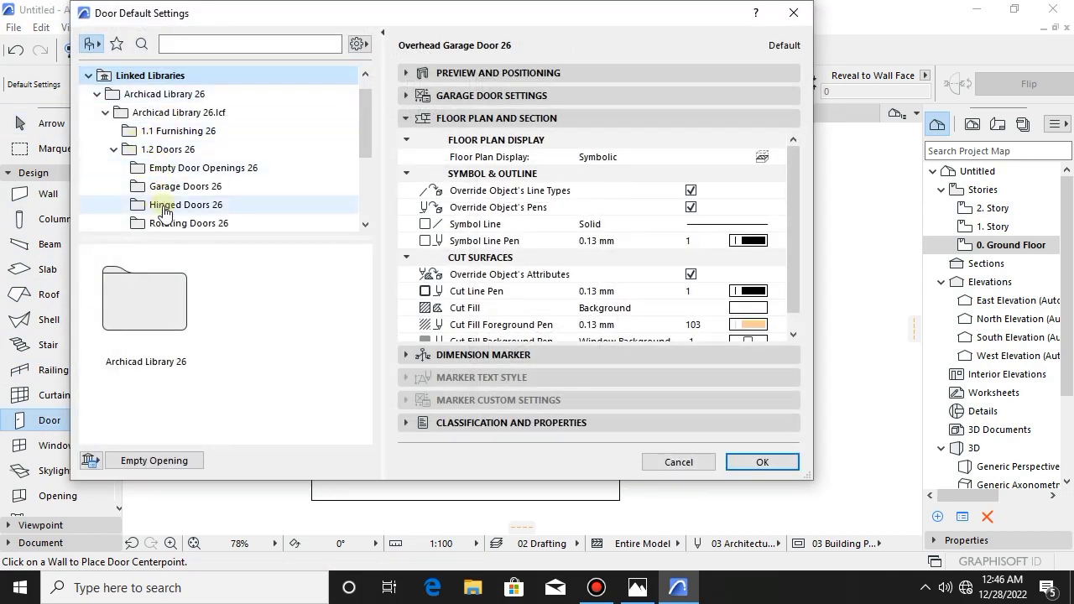
pyautogui.click(164, 210)
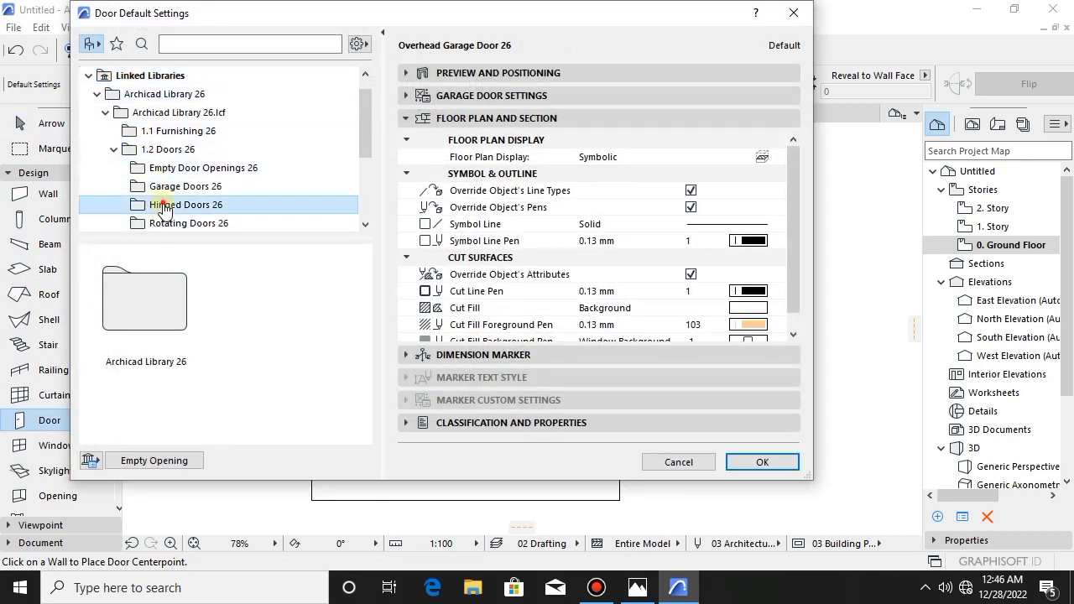
pyautogui.scroll(-1, 159, 290)
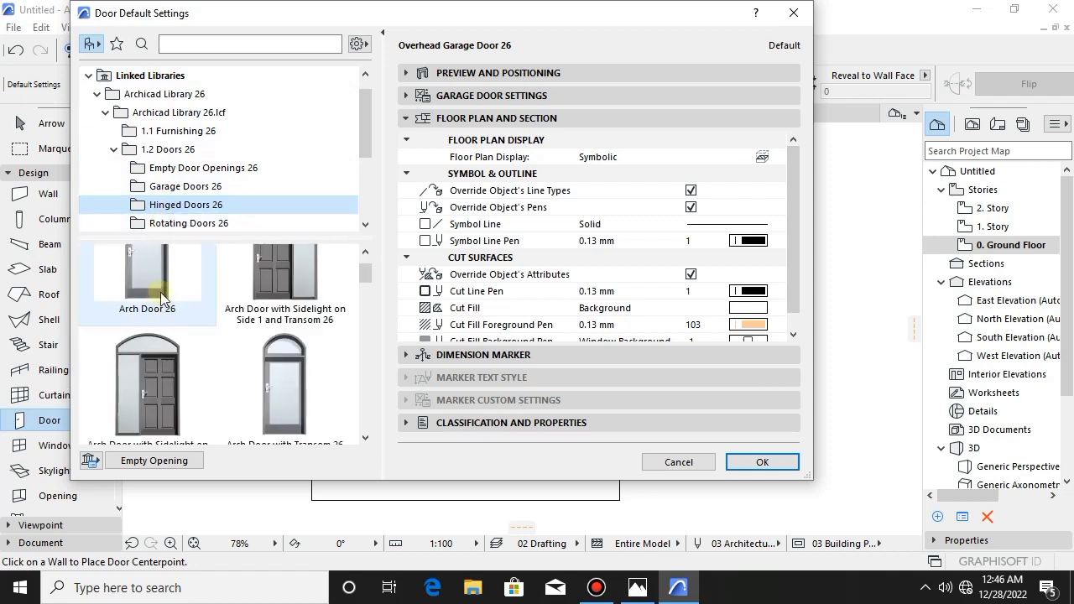
pyautogui.click(269, 379)
pyautogui.click(458, 74)
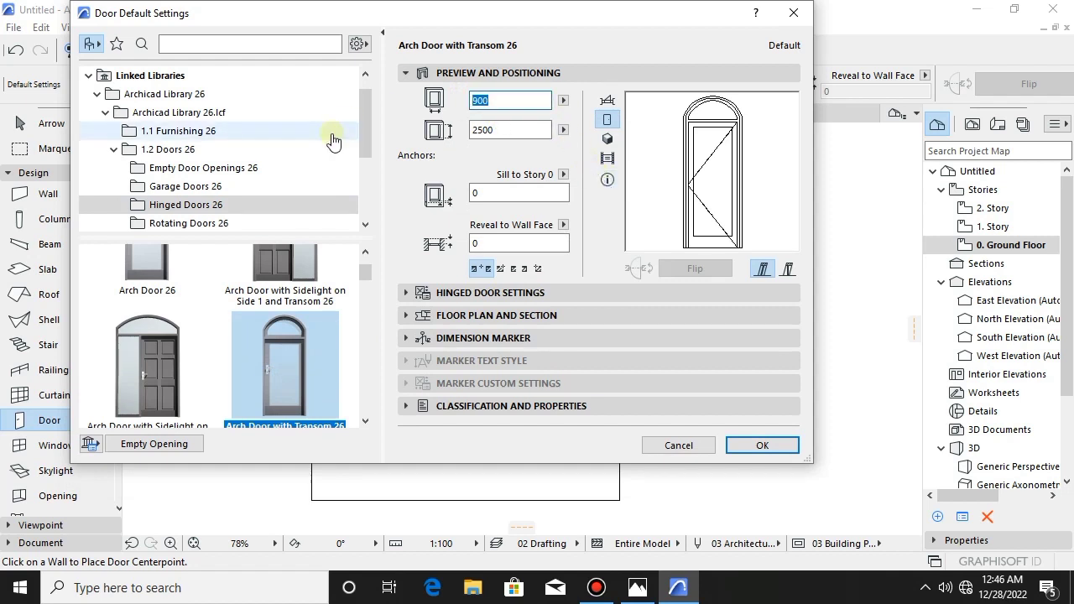
pyautogui.write('00')
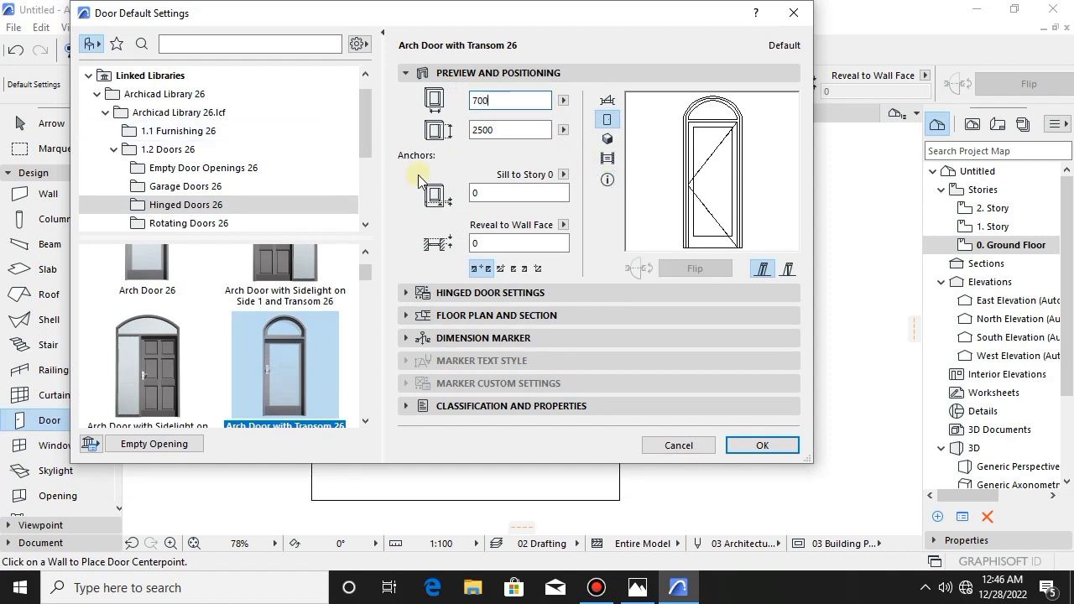
pyautogui.click(759, 445)
# - Place the arch door, set to 900 wide, in the short return wall beside the garage front, swinging into the front room
pyautogui.scroll(5, 537, 410)
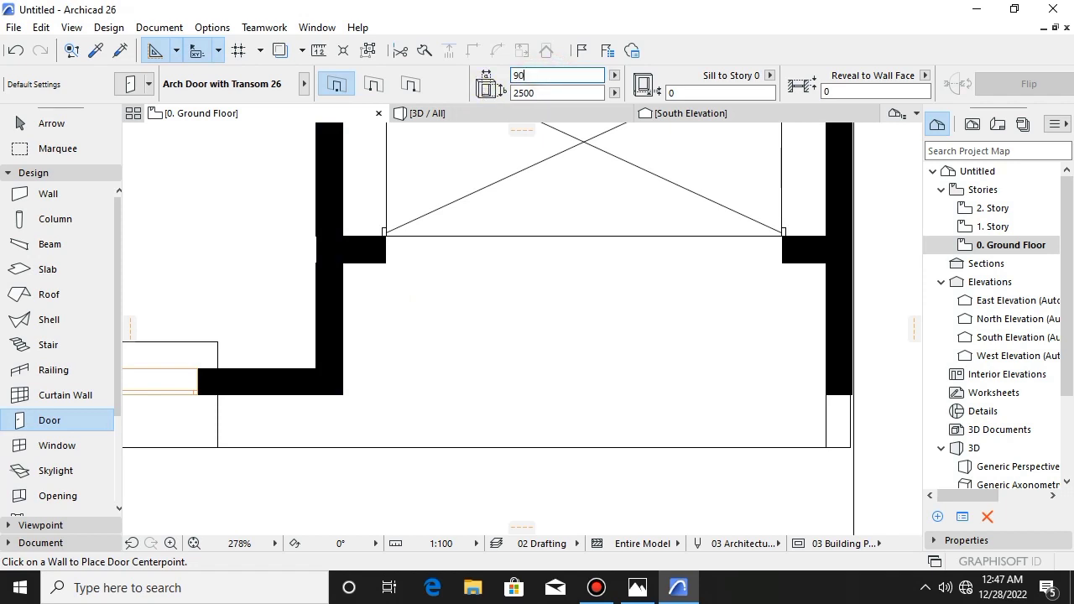
pyautogui.click(321, 319)
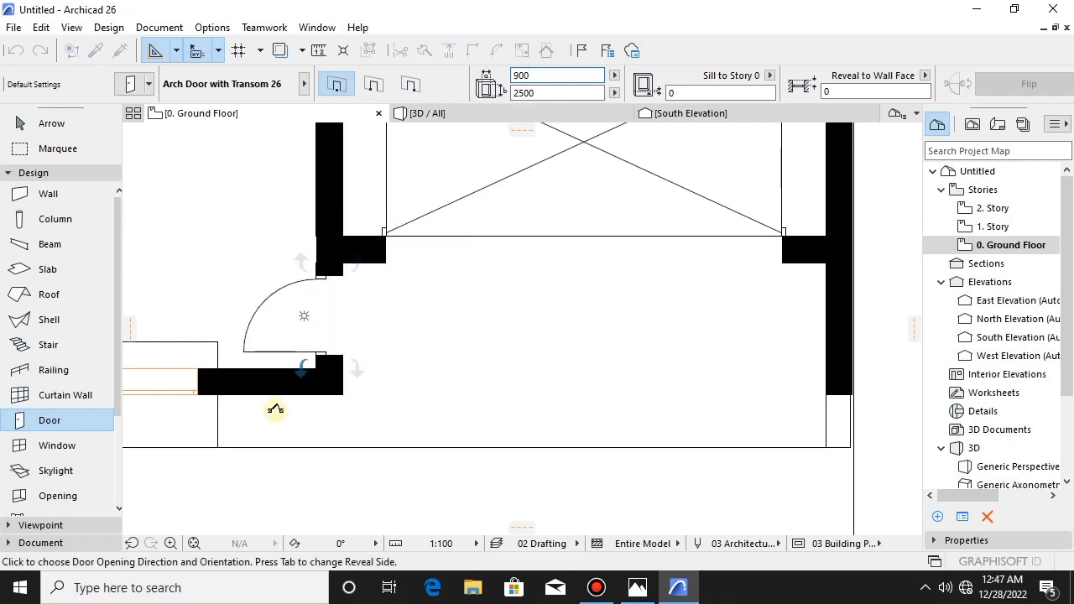
pyautogui.scroll(-3, 277, 419)
pyautogui.click(298, 485)
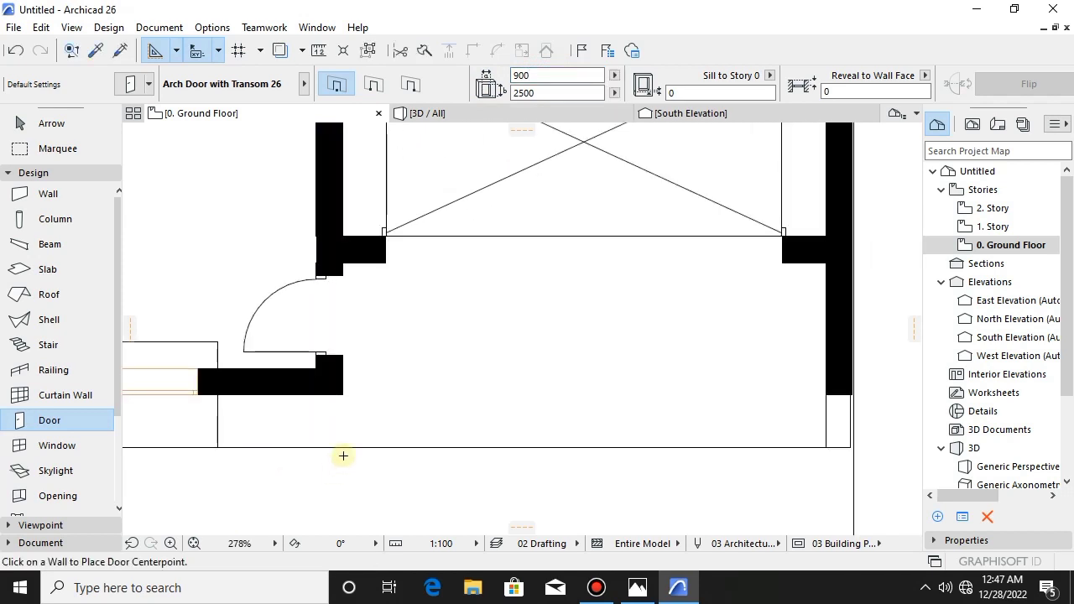
# - In the 3D view, change the placed arch door to the hinged model Door with Transom 26
pyautogui.click(473, 115)
pyautogui.keyDown('shift'); pyautogui.moveTo(565, 279); pyautogui.dragTo(498, 319, button='middle'); pyautogui.keyUp('shift')
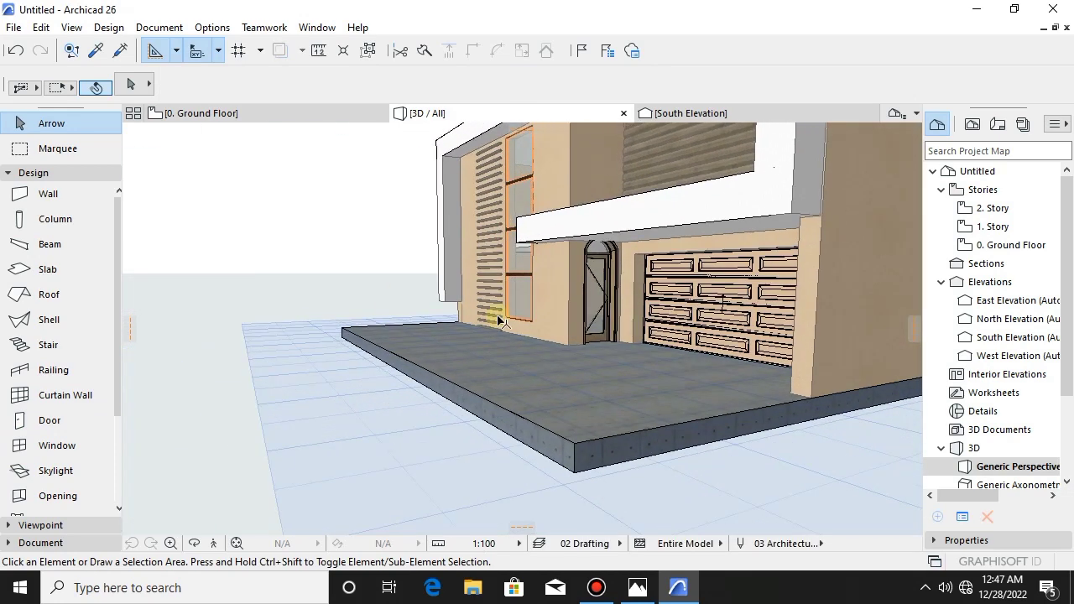
pyautogui.scroll(3, 590, 288)
pyautogui.click(615, 295)
pyautogui.keyDown('shift'); pyautogui.moveTo(615, 295); pyautogui.dragTo(710, 376, button='middle'); pyautogui.keyUp('shift')
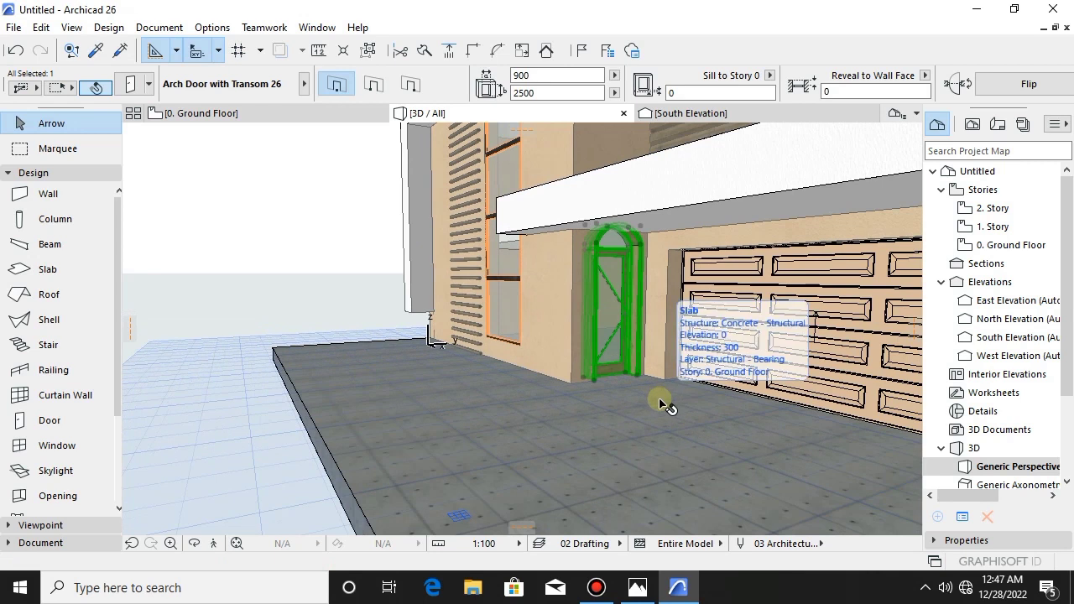
pyautogui.hotkey('ctrl', 't')
pyautogui.scroll(-5, 215, 367)
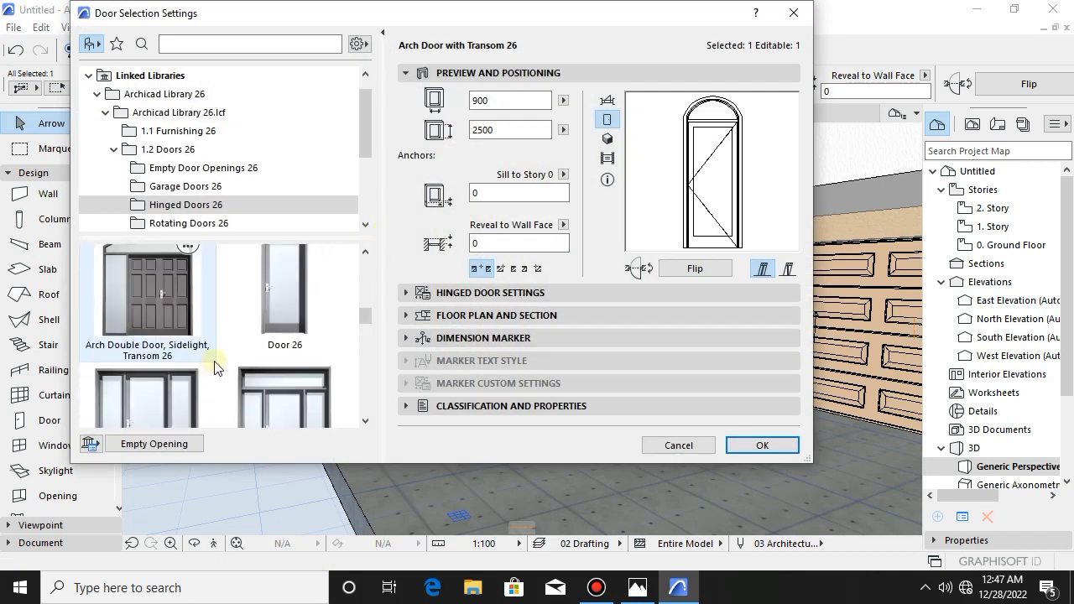
pyautogui.click(248, 341)
pyautogui.scroll(-4, 206, 371)
pyautogui.scroll(-3, 198, 373)
pyautogui.scroll(2, 189, 366)
pyautogui.click(152, 369)
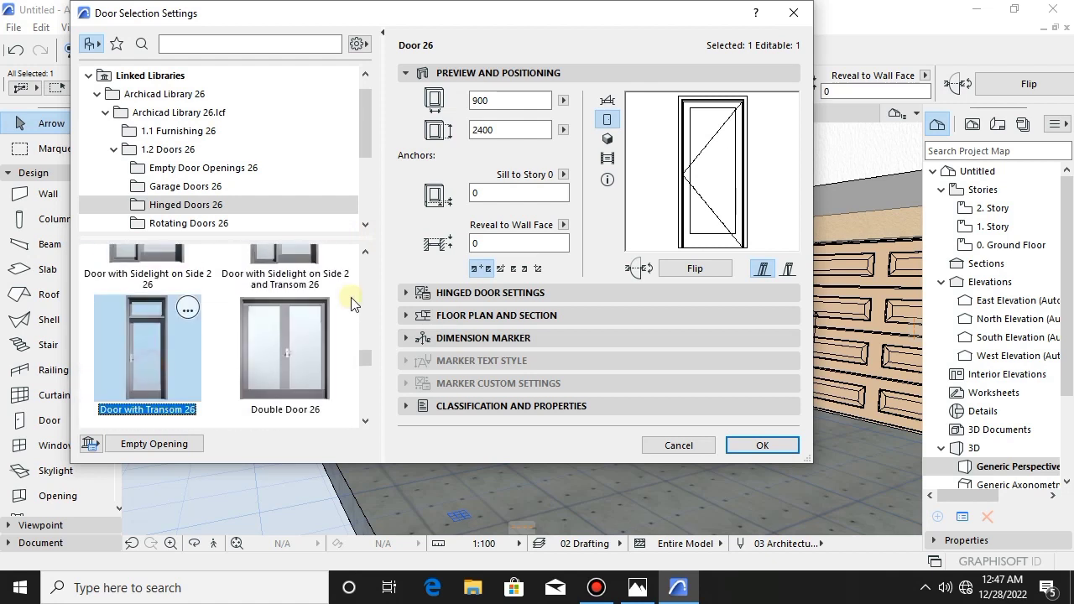
pyautogui.click(739, 443)
pyautogui.scroll(2, 604, 361)
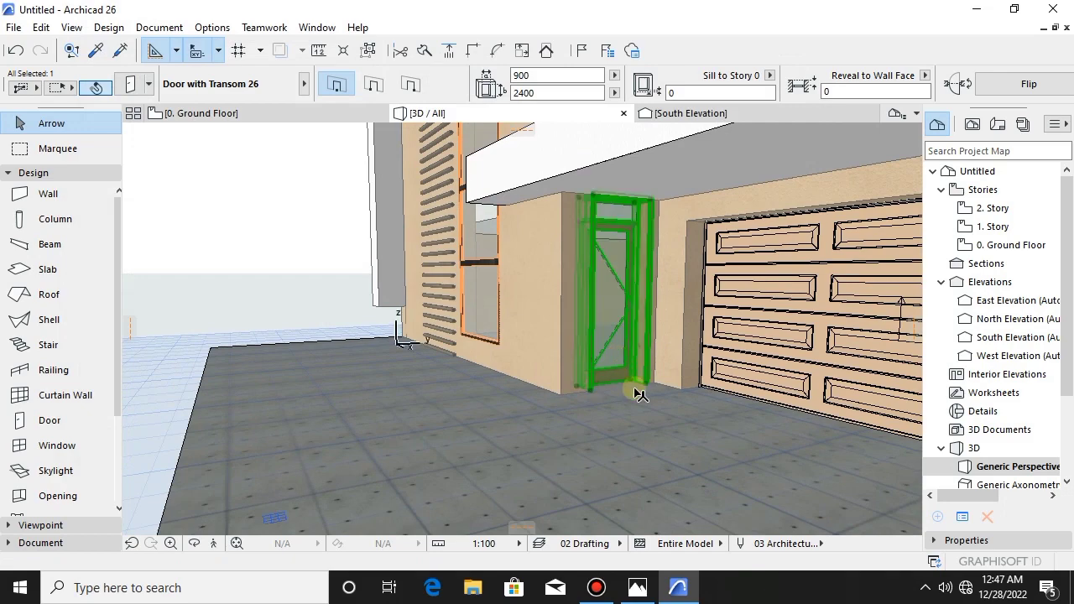
pyautogui.press('Escape')
# - In the ground floor plan, pick up the entrance door's settings as door defaults and open them for editing
pyautogui.scroll(-1, 647, 405)
pyautogui.keyDown('shift'); pyautogui.moveTo(647, 399); pyautogui.dragTo(504, 394, button='middle'); pyautogui.keyUp('shift')
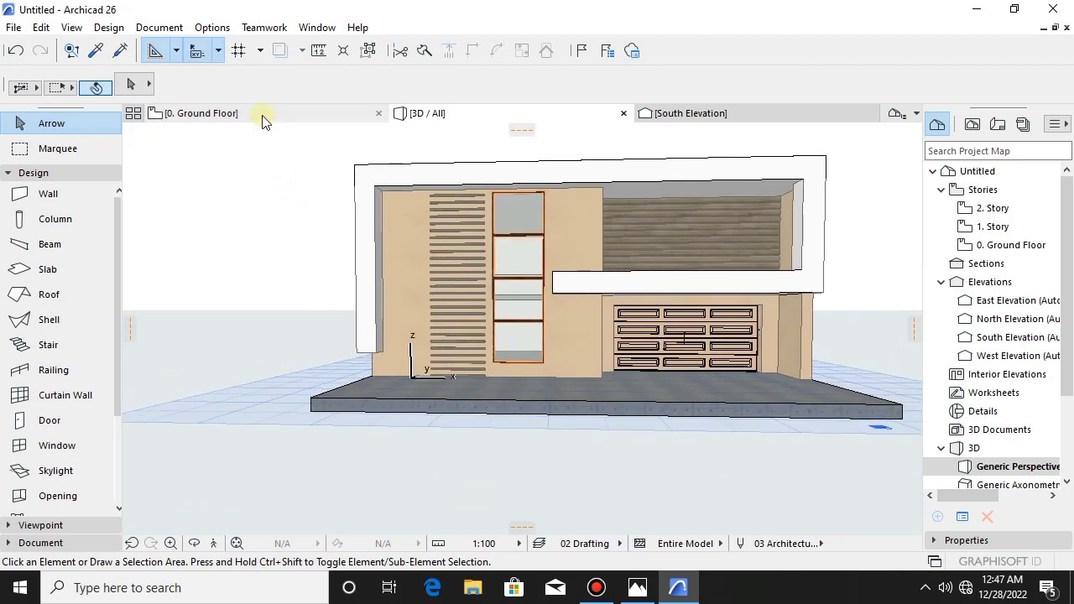
pyautogui.click(263, 120)
pyautogui.scroll(-5, 326, 316)
pyautogui.moveTo(328, 317); pyautogui.dragTo(390, 352, button='middle')
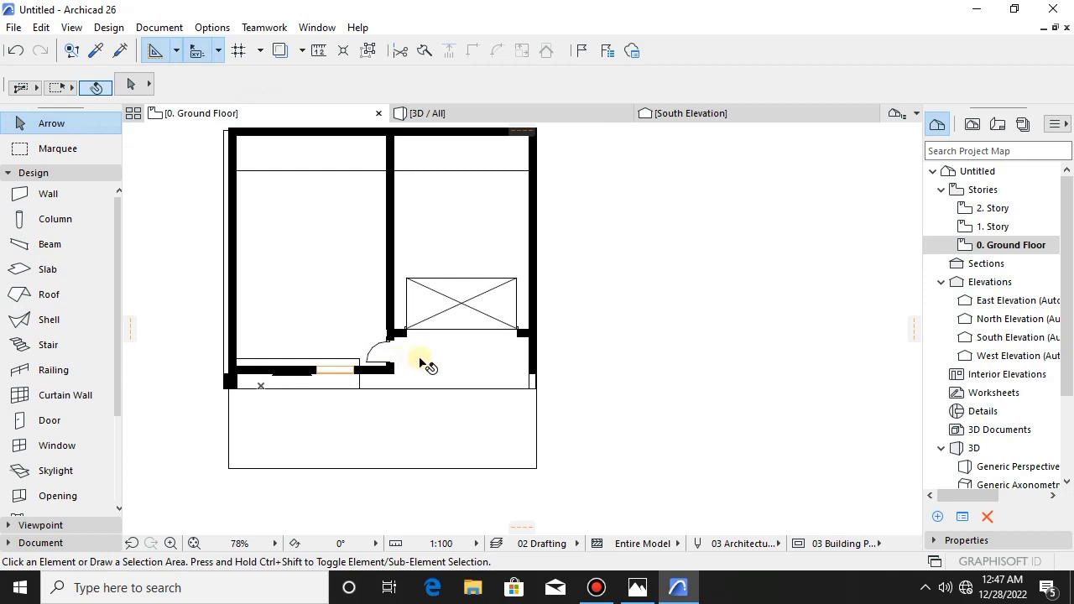
pyautogui.keyDown('alt'); pyautogui.click(391, 360); pyautogui.keyUp('alt')
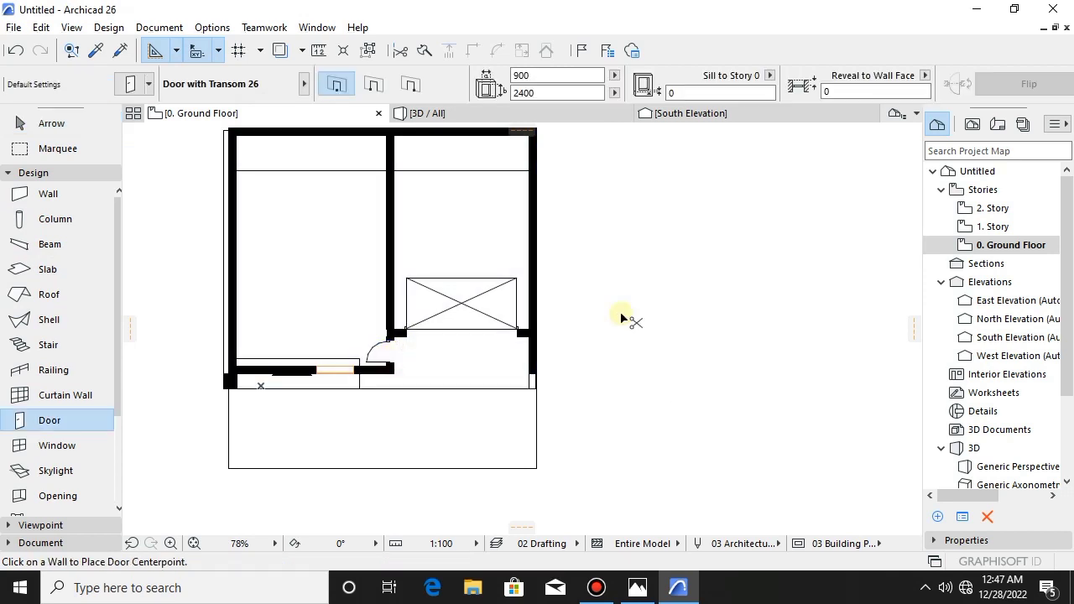
pyautogui.hotkey('ctrl', 't')
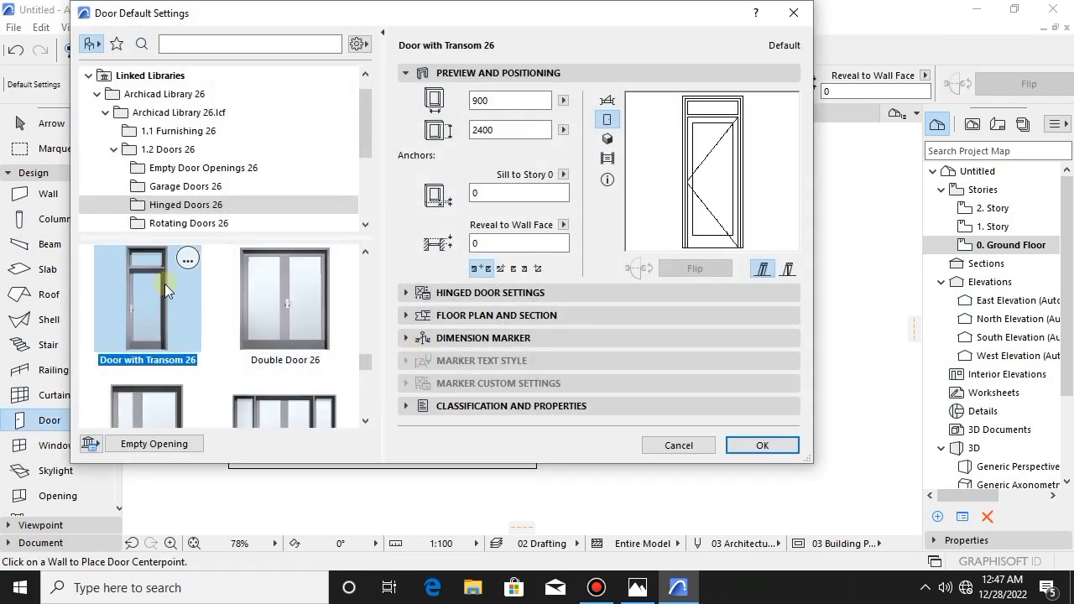
# - Look through the hinged door models for a suitable interior door
pyautogui.scroll(5, 172, 283)
pyautogui.scroll(1, 176, 290)
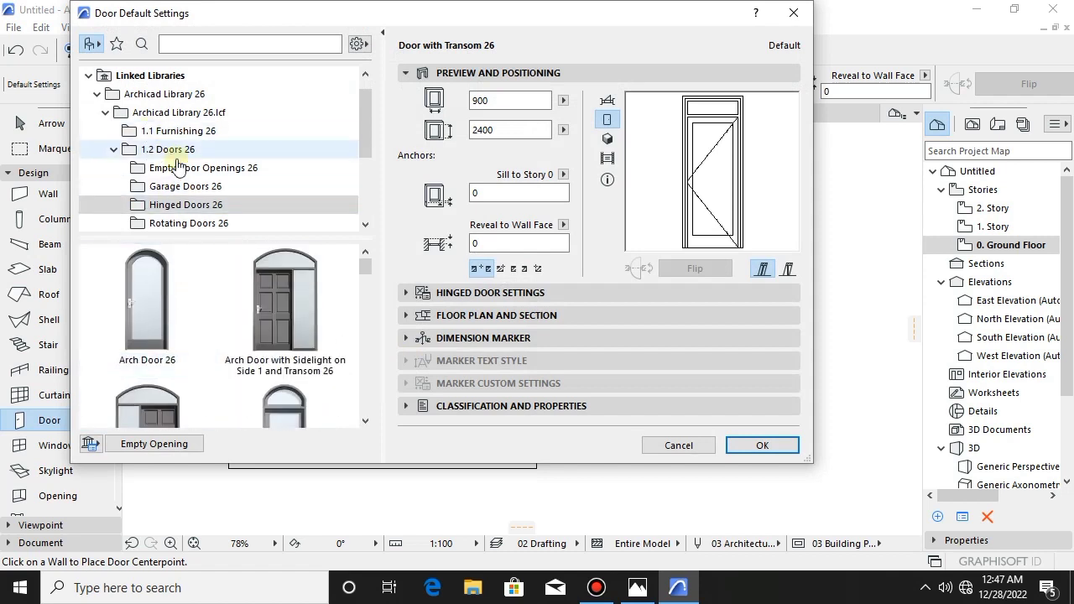
pyautogui.scroll(-1, 187, 209)
pyautogui.scroll(-6, 193, 280)
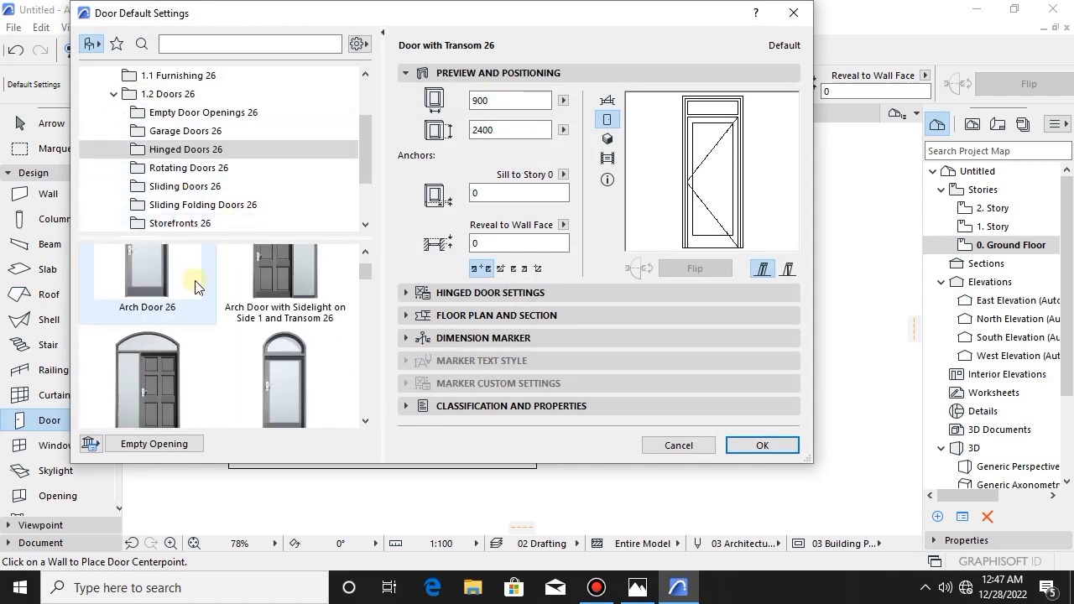
pyautogui.scroll(-5, 270, 364)
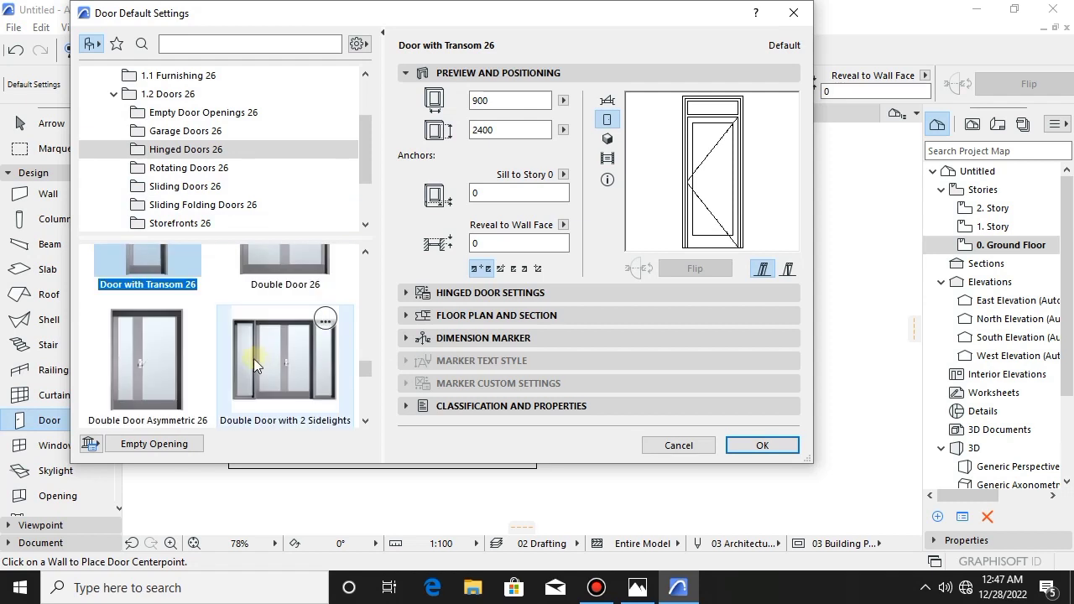
pyautogui.scroll(-4, 231, 357)
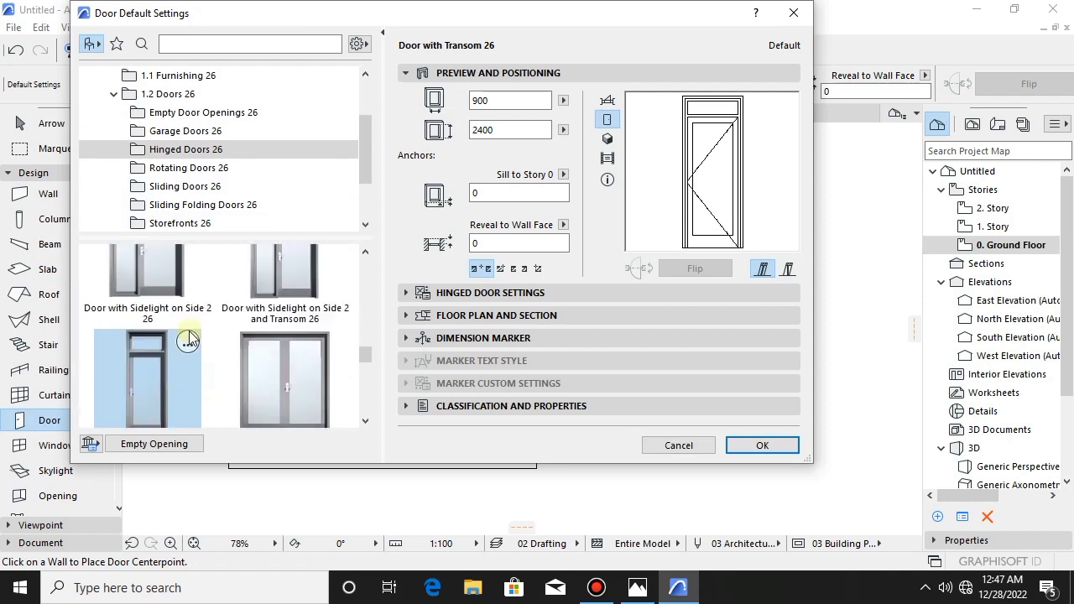
pyautogui.scroll(10, 226, 335)
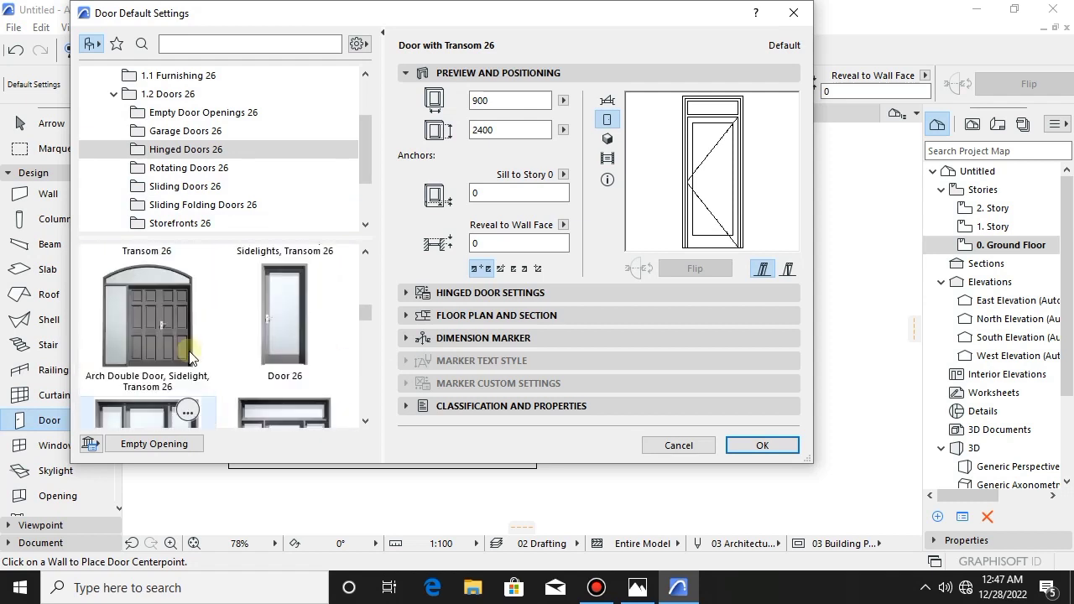
pyautogui.scroll(-4, 191, 349)
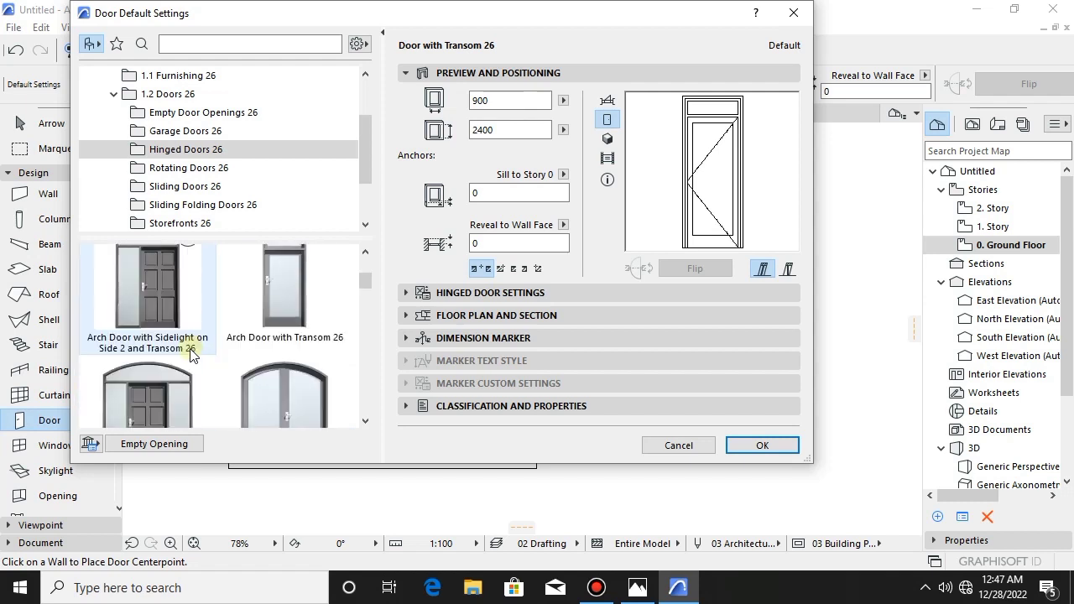
pyautogui.scroll(4, 193, 347)
pyautogui.moveTo(363, 135)
pyautogui.mouseDown()
pyautogui.moveTo(371, 163)
pyautogui.moveTo(374, 139)
pyautogui.mouseUp()
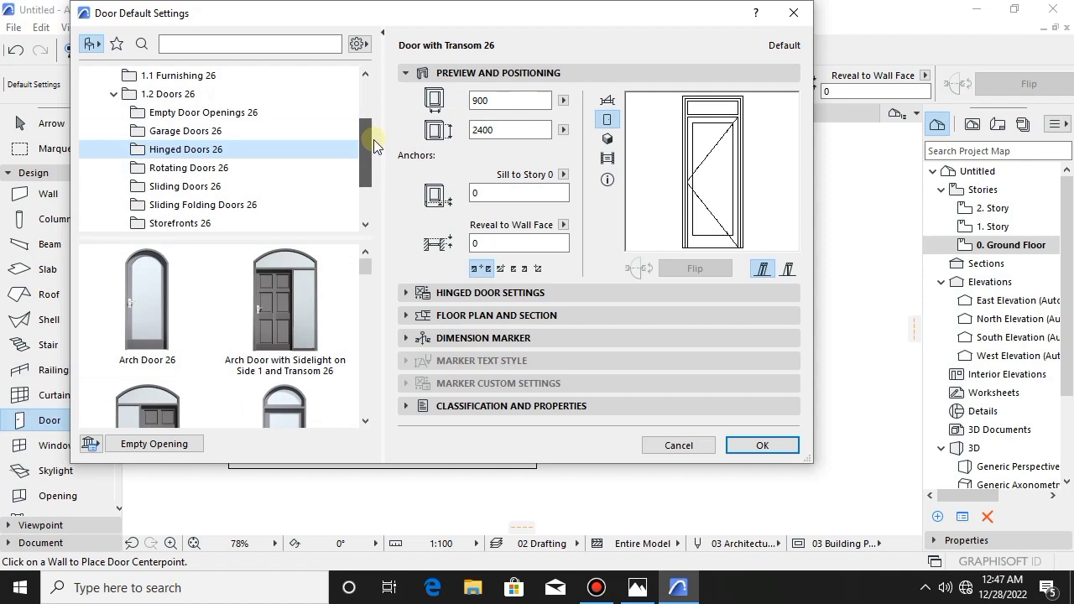
# - Check the Sliding, Sliding Folding, Storefronts, Empty Door Openings and Garage Doors folders for alternative door models
pyautogui.click(187, 190)
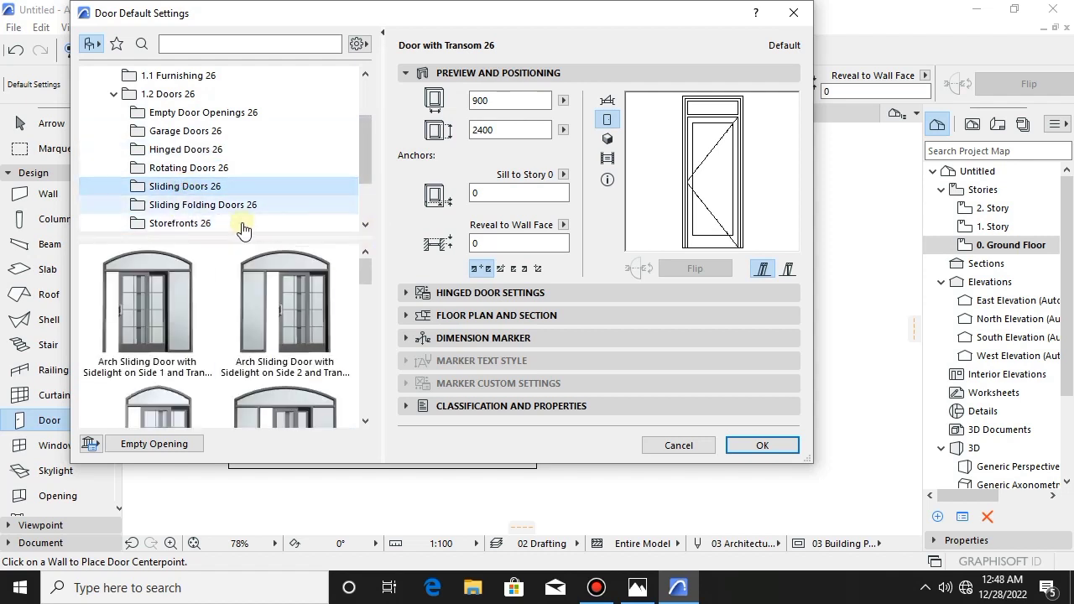
pyautogui.click(204, 206)
pyautogui.scroll(-2, 203, 214)
pyautogui.click(175, 151)
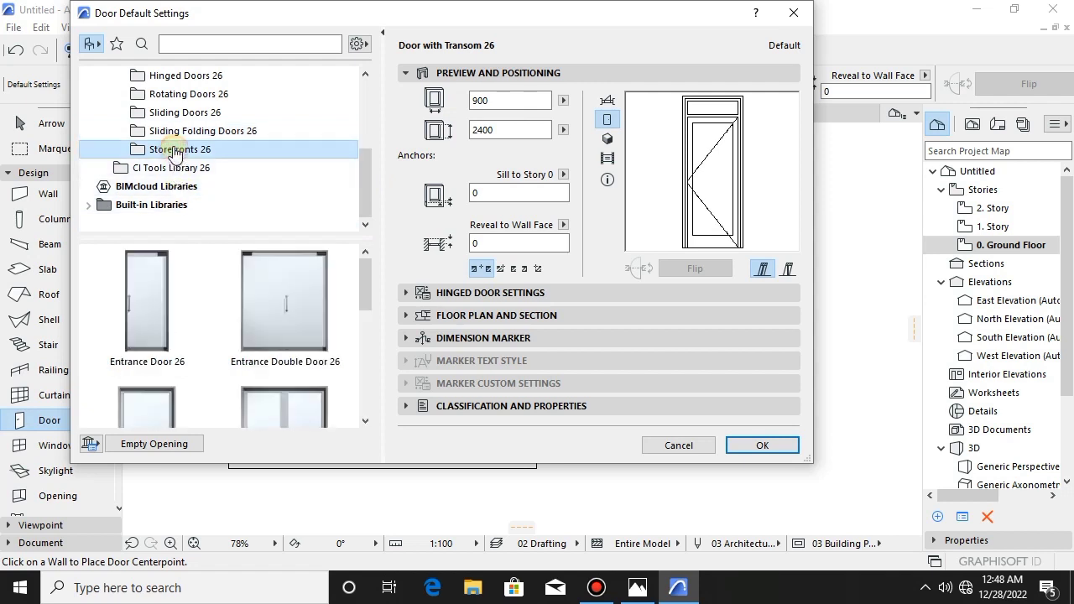
pyautogui.scroll(2, 174, 151)
pyautogui.click(168, 148)
pyautogui.click(178, 169)
# - Set the default door to the hinged model Door 26 and place one in the interior partition wall next to the rear wall
pyautogui.click(168, 188)
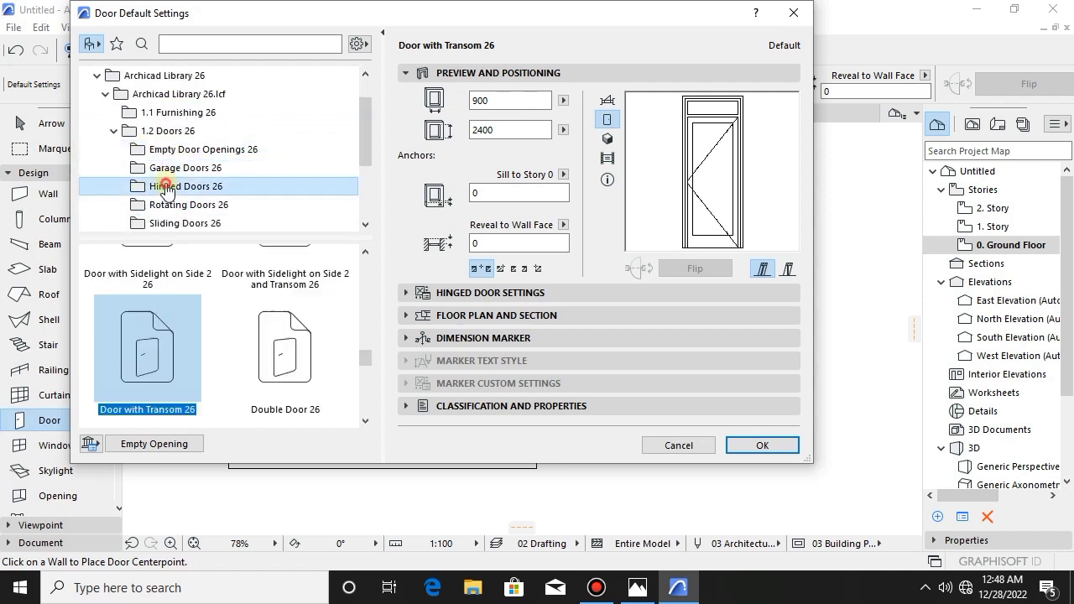
pyautogui.scroll(5, 201, 336)
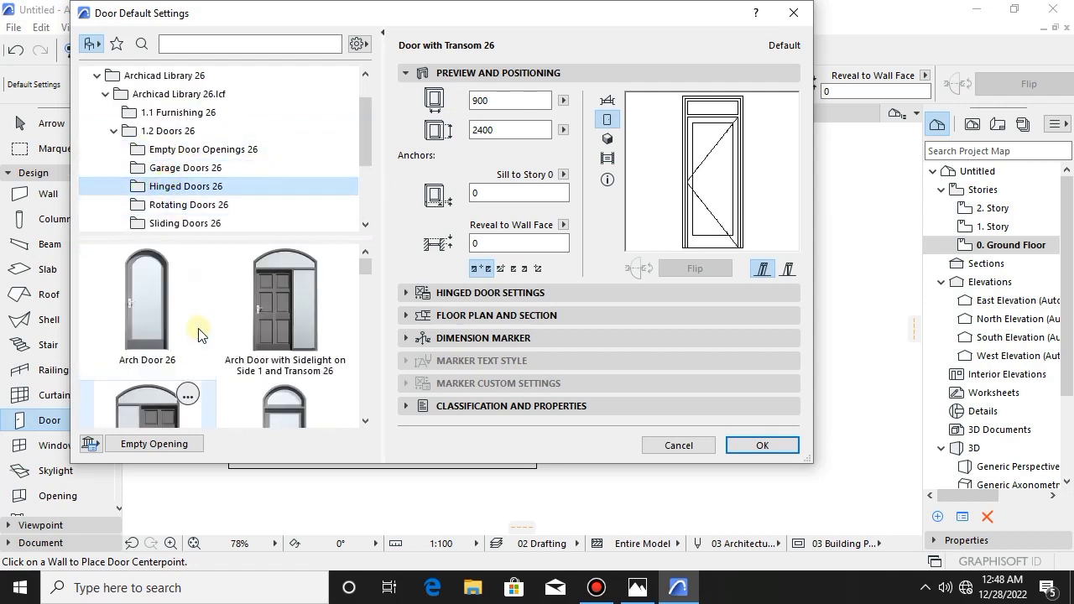
pyautogui.scroll(-3, 200, 334)
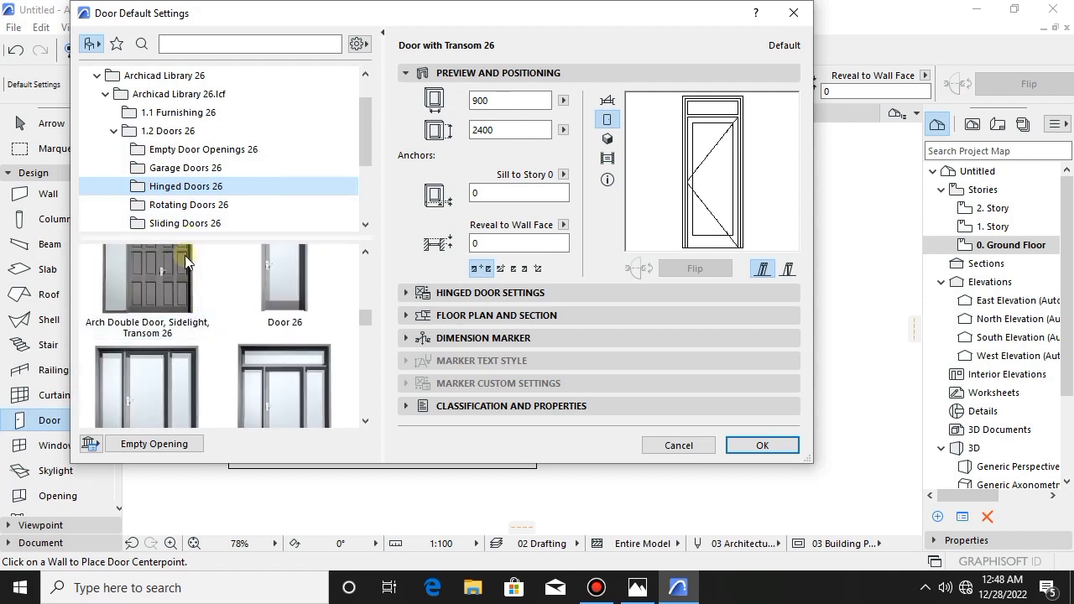
pyautogui.scroll(-8, 227, 328)
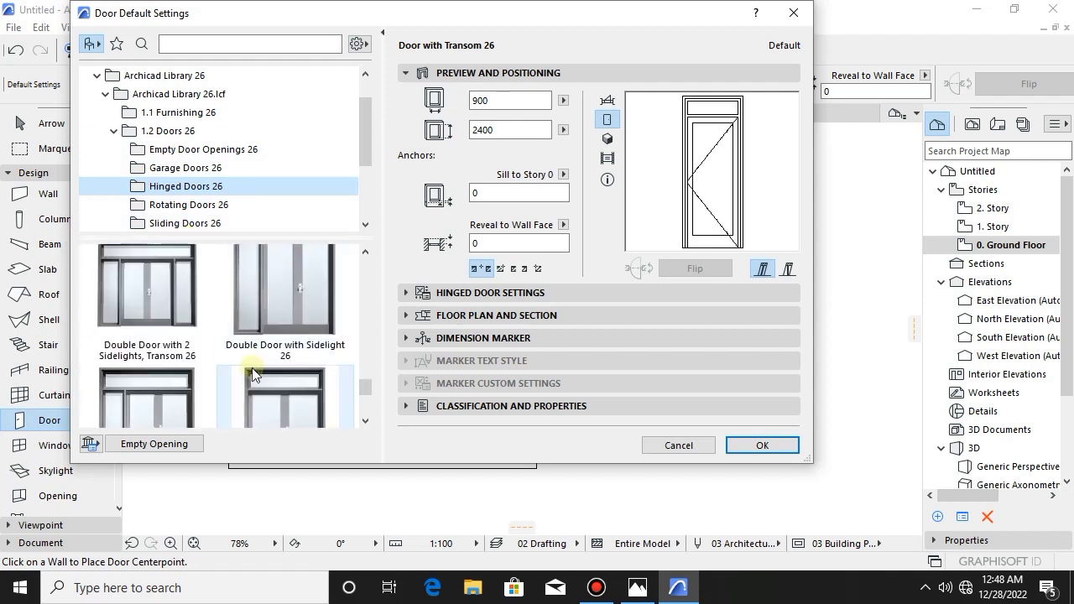
pyautogui.scroll(6, 247, 376)
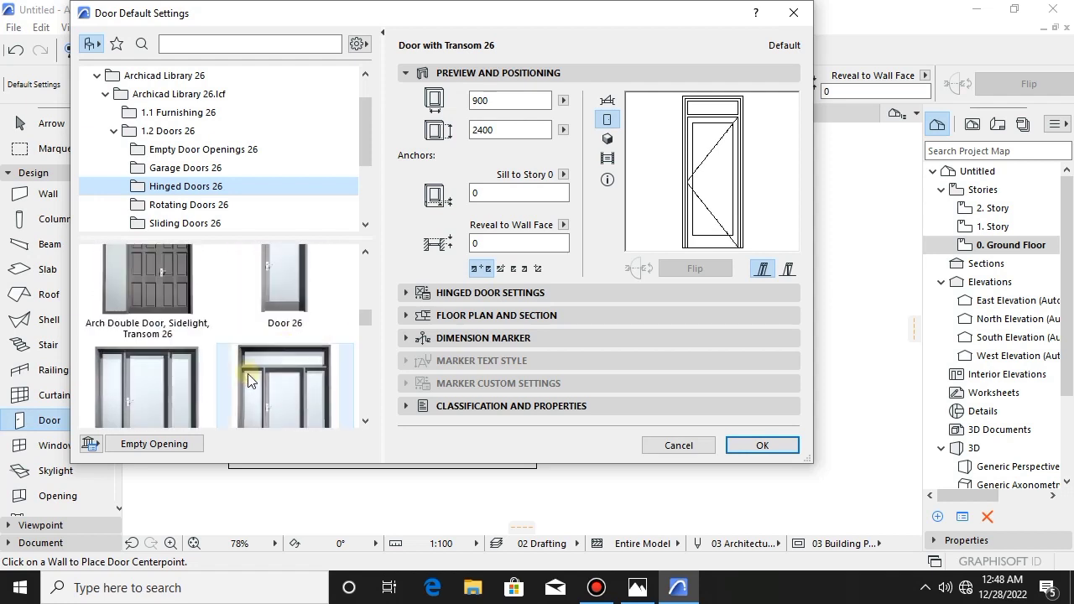
pyautogui.scroll(-1, 247, 376)
pyautogui.click(279, 358)
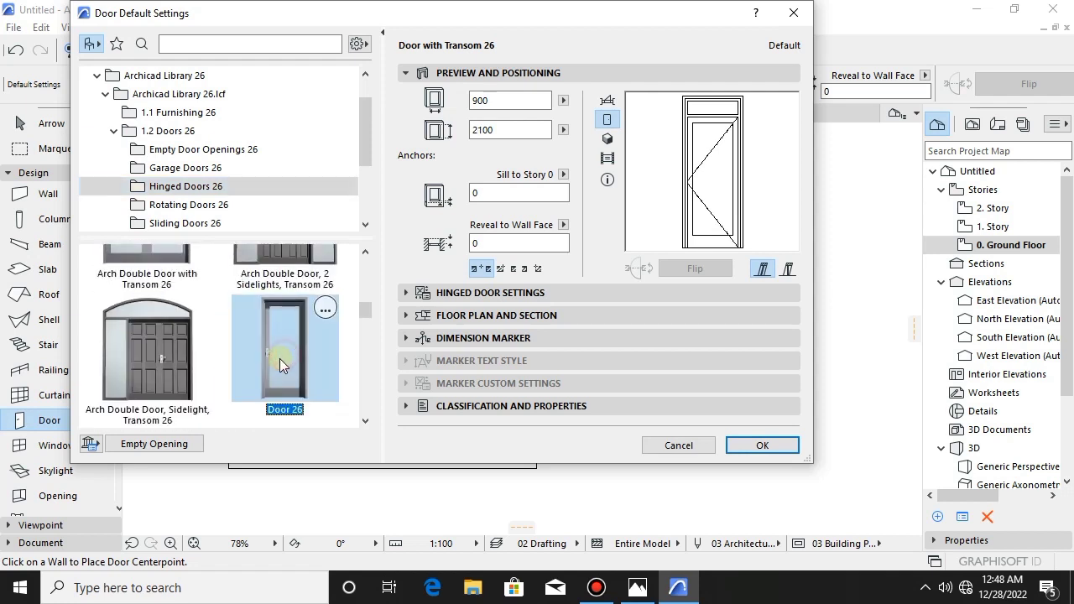
pyautogui.click(723, 445)
pyautogui.scroll(3, 419, 280)
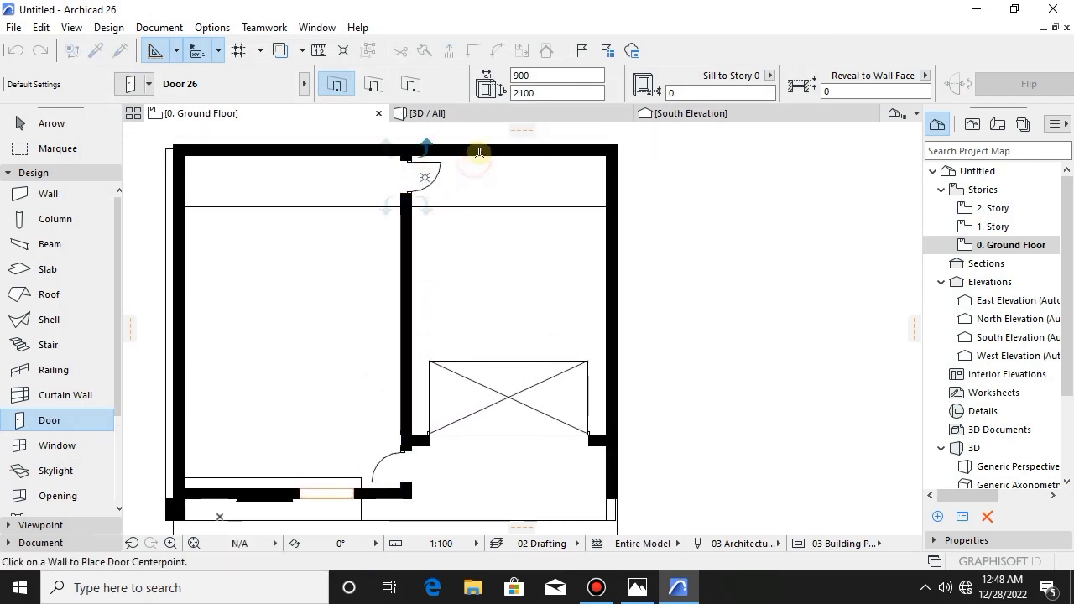
pyautogui.press('Escape')
pyautogui.scroll(-3, 448, 293)
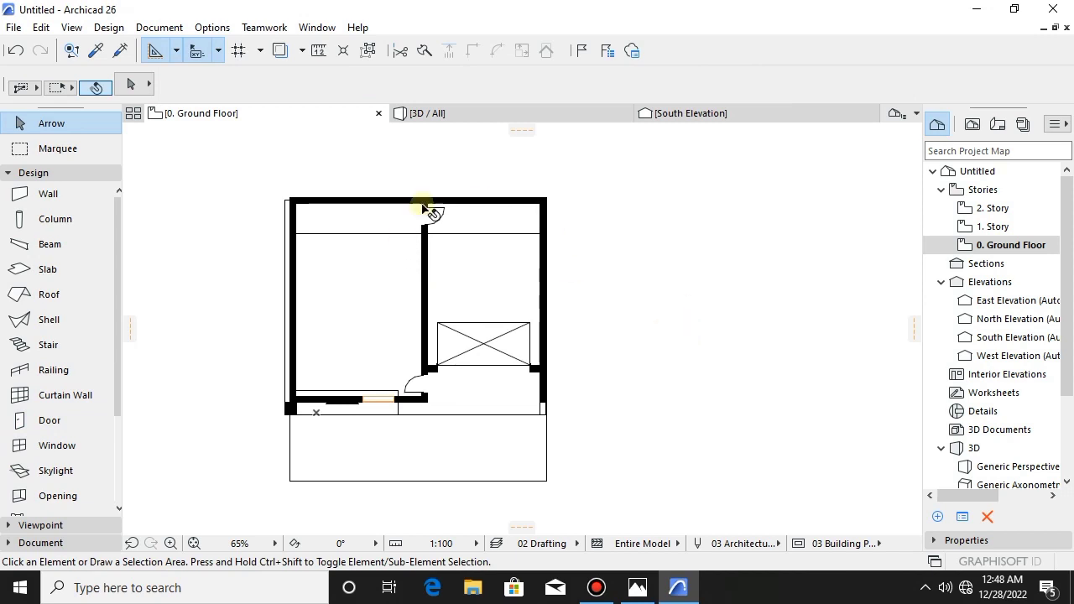
# - In the 3D view, subtract the rectangular strip in front of the facade from the ground floor slab
pyautogui.click(432, 113)
pyautogui.keyDown('shift'); pyautogui.moveTo(637, 383); pyautogui.dragTo(578, 382, button='middle'); pyautogui.keyUp('shift')
pyautogui.keyDown('shift'); pyautogui.moveTo(619, 352); pyautogui.dragTo(553, 436, button='middle'); pyautogui.keyUp('shift')
pyautogui.click(474, 448)
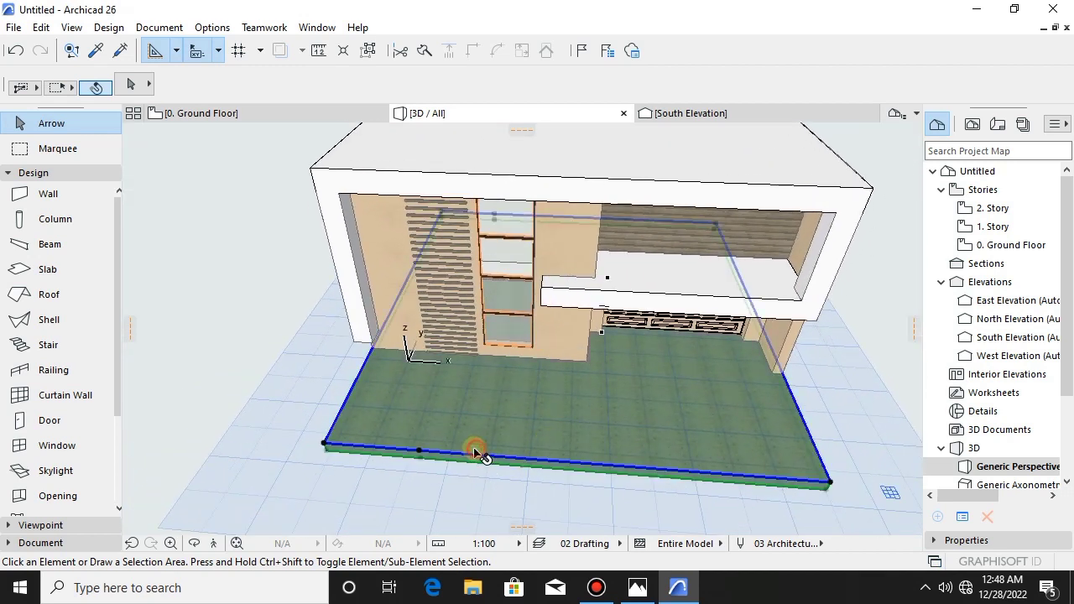
pyautogui.click(325, 444)
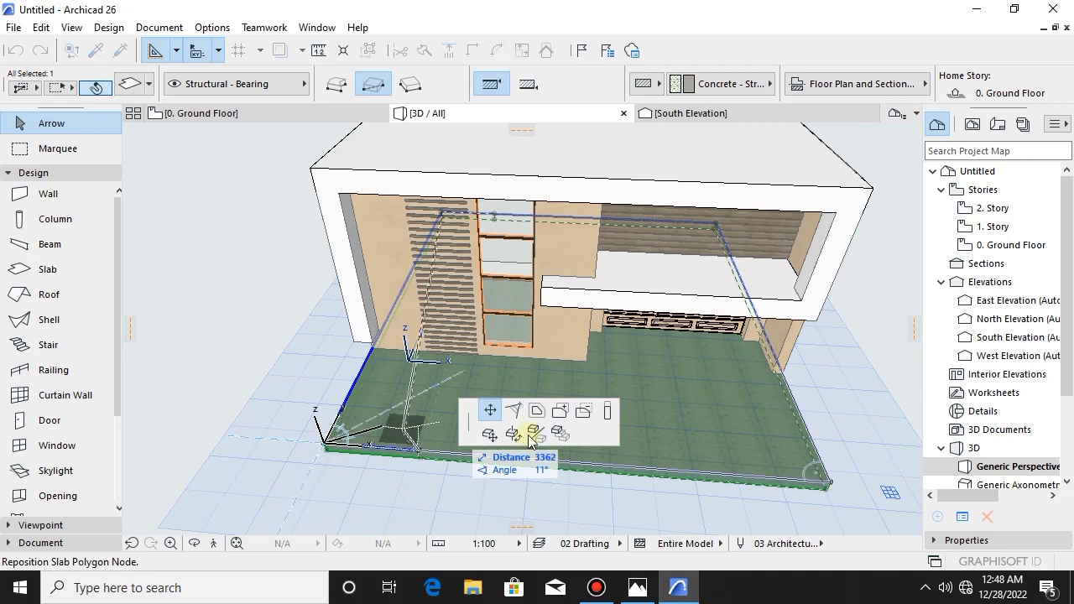
pyautogui.click(587, 416)
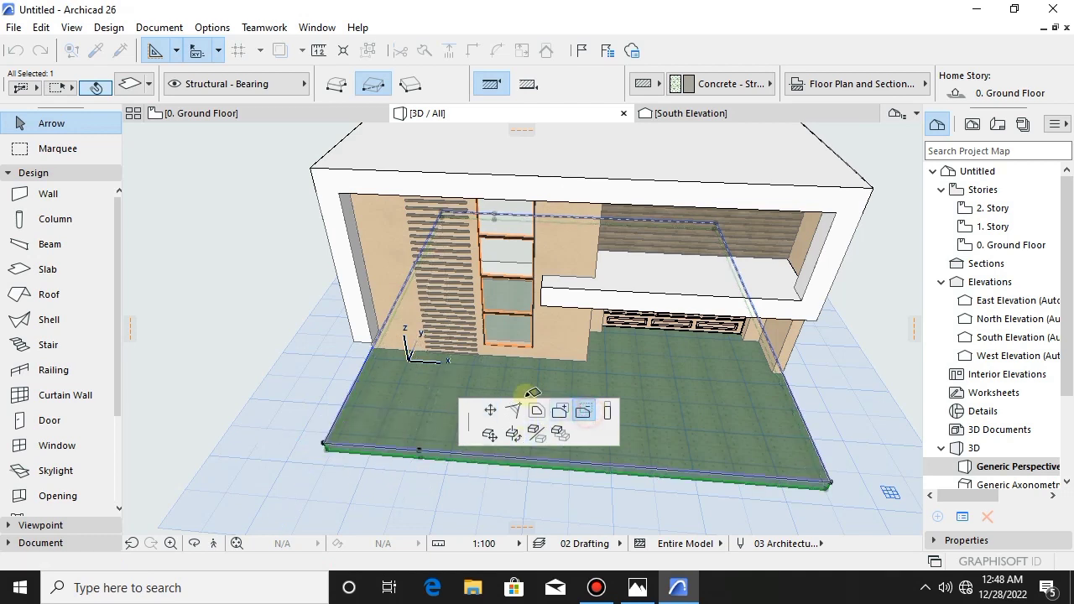
pyautogui.click(375, 354)
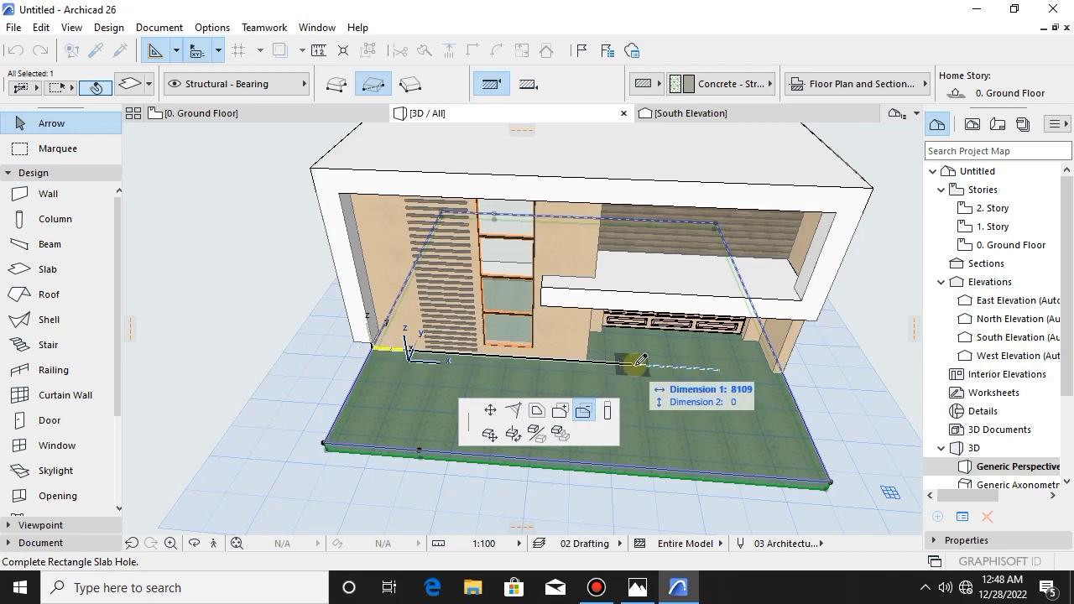
pyautogui.click(812, 379)
pyautogui.press('Escape')
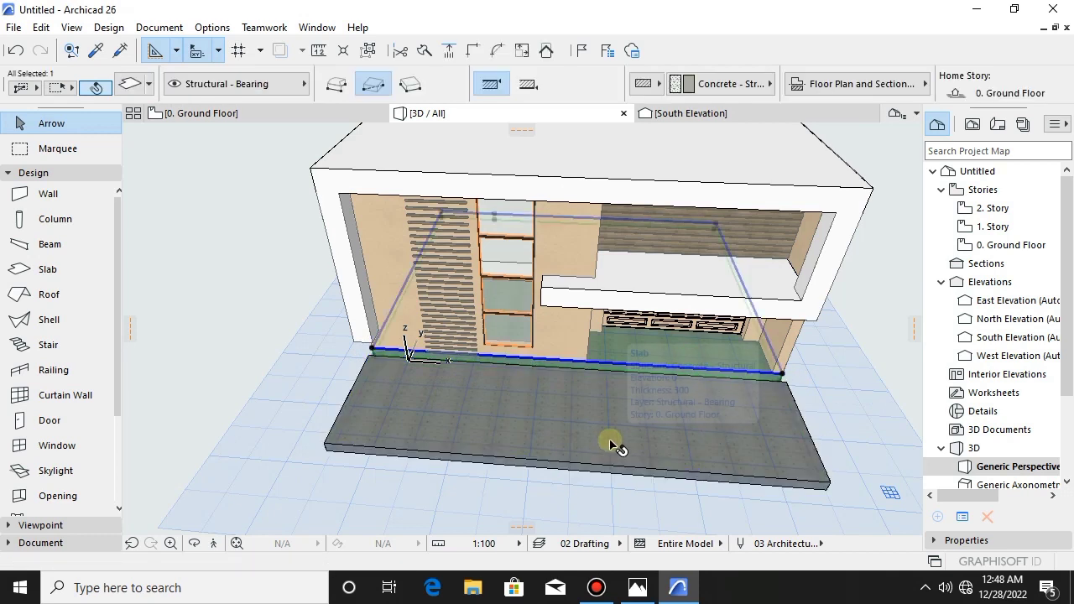
# - Turn on the floor slab's surface overrides: Wood - Pine Grained Horizontal, Stucco - Yellow Rough and Stucco - White Rough
pyautogui.doubleClick(610, 445)
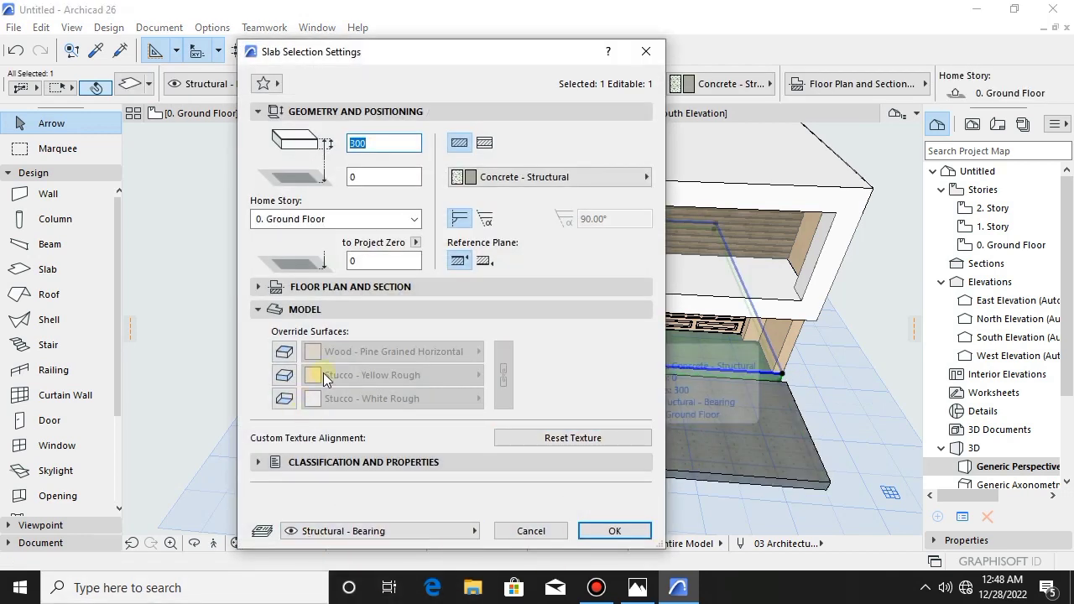
pyautogui.click(283, 354)
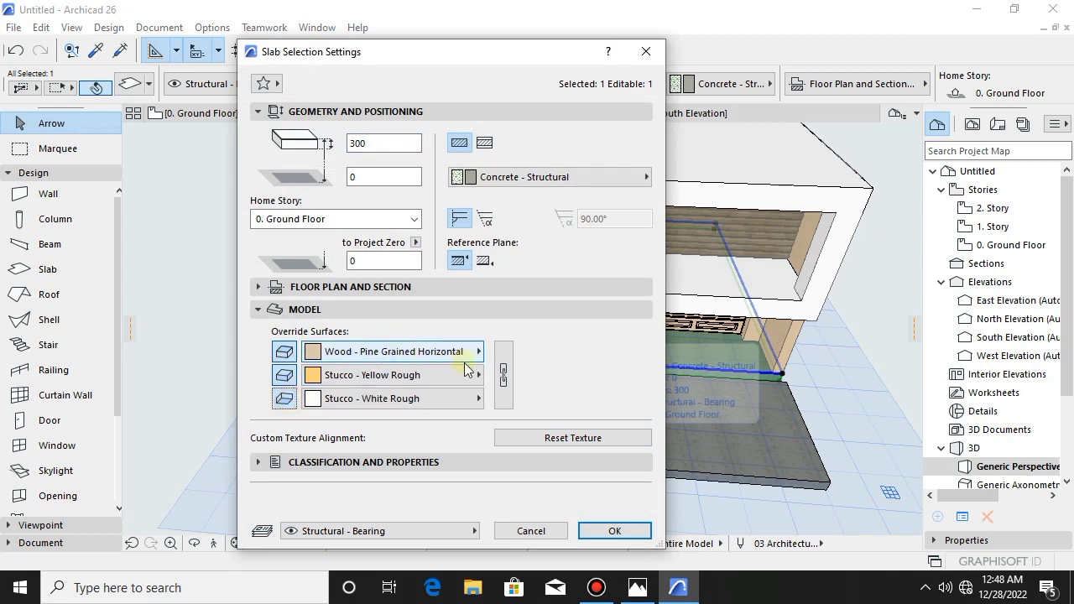
pyautogui.click(614, 530)
# - Move the concrete slab in front of the house up to meet the edge of the wooden floor slab
pyautogui.scroll(5, 655, 419)
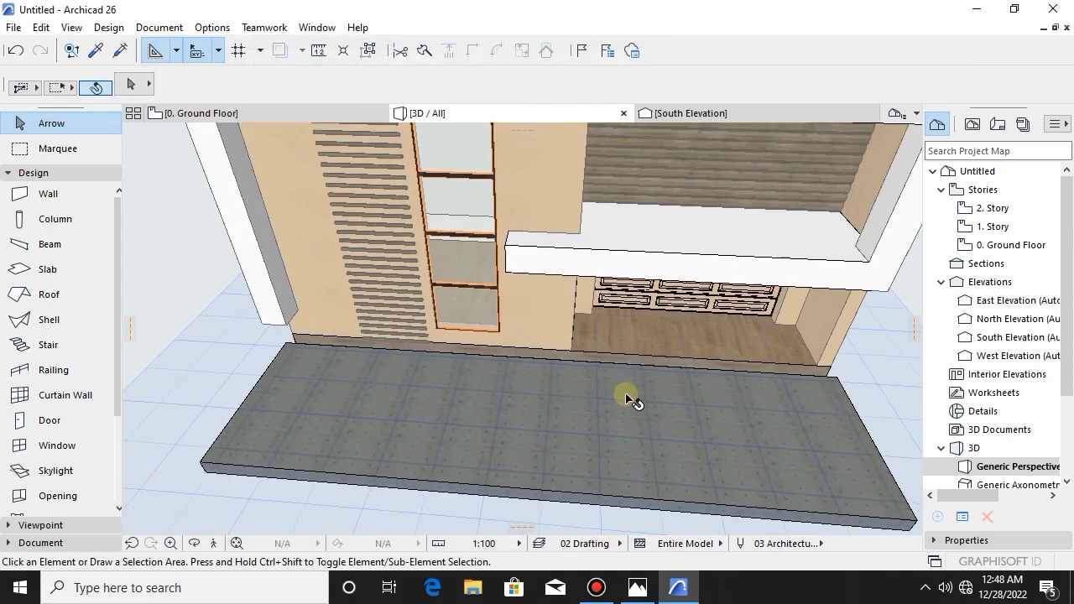
pyautogui.click(612, 366)
pyautogui.click(613, 367)
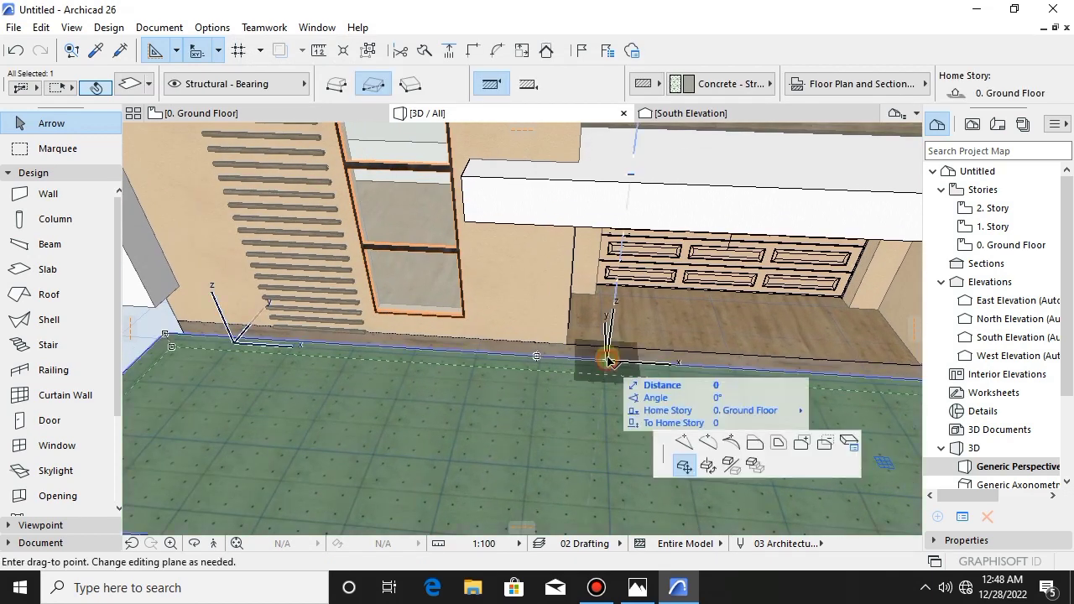
pyautogui.click(609, 349)
pyautogui.scroll(-4, 571, 387)
pyautogui.moveTo(509, 359); pyautogui.dragTo(484, 292, button='middle')
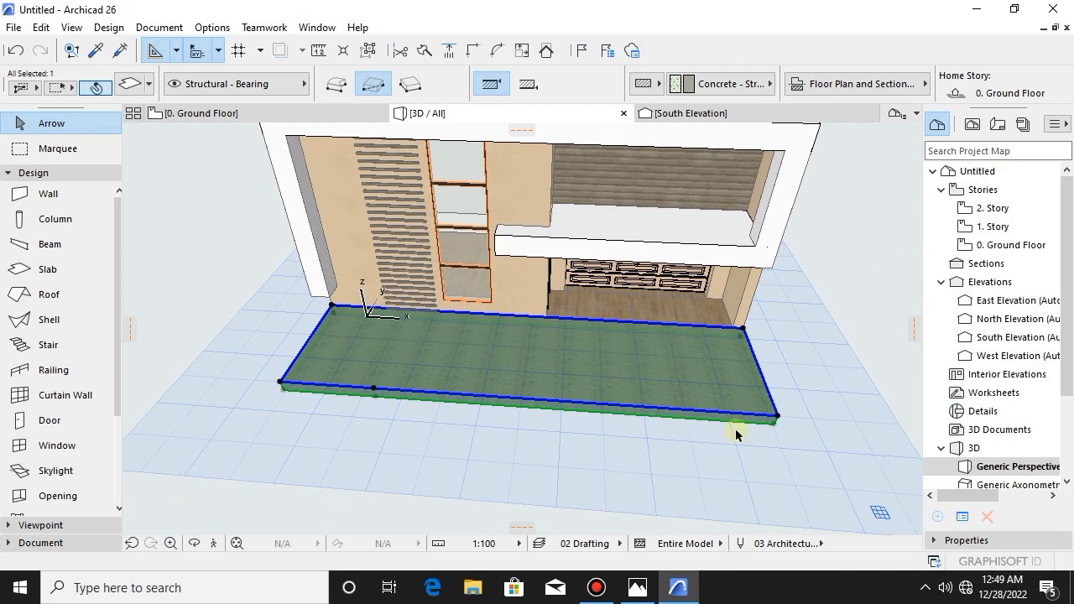
# - Add a rectangular driveway extension about 5.5 m deep to the front slab, starting from its outer corner on the garage side
pyautogui.click(779, 419)
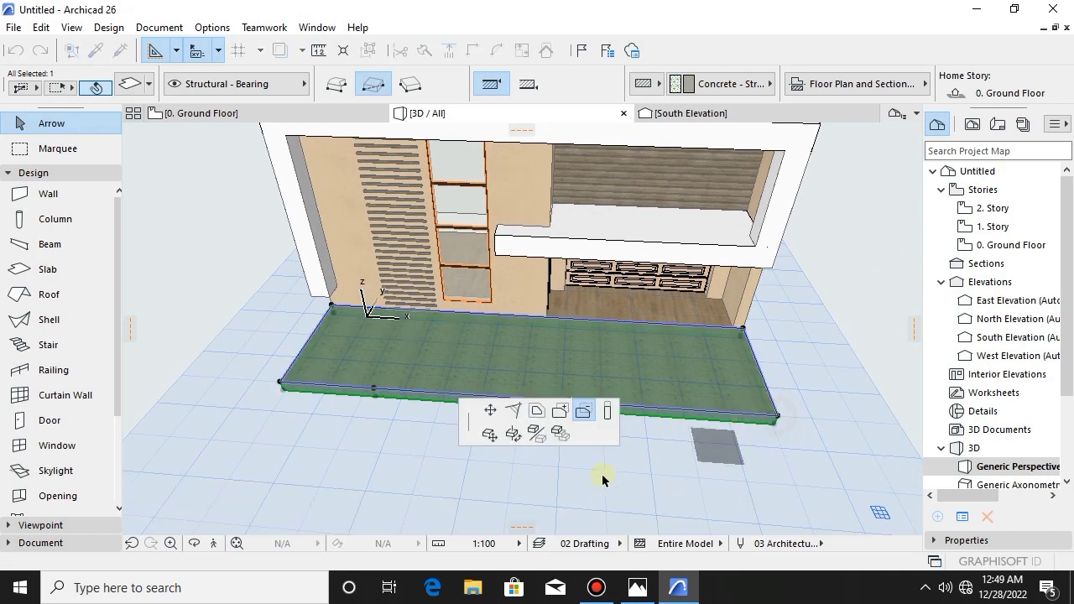
pyautogui.keyDown('shift'); pyautogui.moveTo(681, 390); pyautogui.dragTo(805, 323, button='middle'); pyautogui.keyUp('shift')
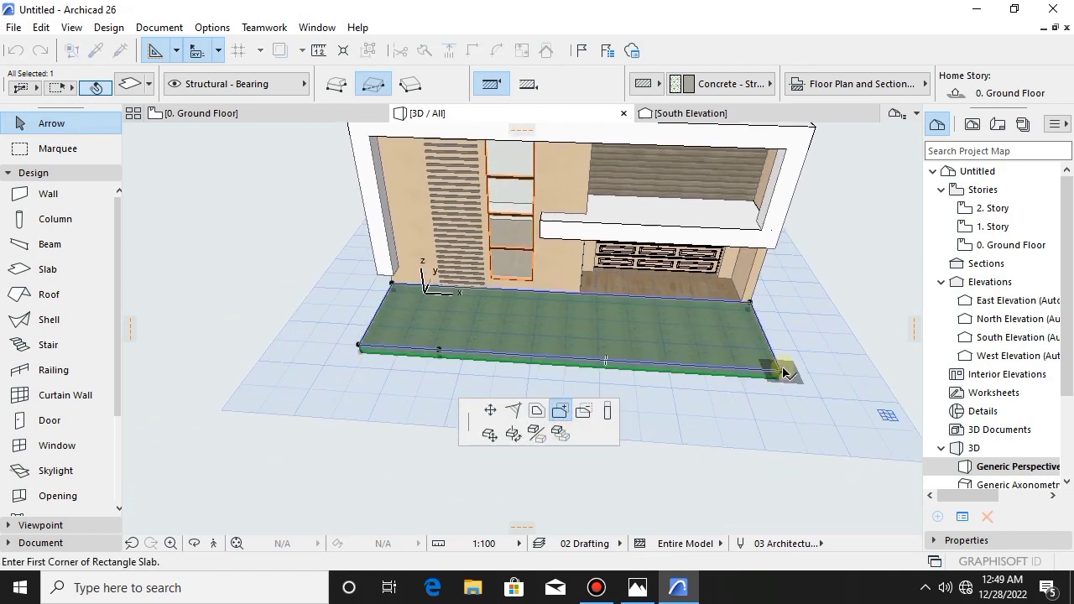
pyautogui.keyDown('shift'); pyautogui.moveTo(778, 368); pyautogui.dragTo(659, 422, button='middle'); pyautogui.keyUp('shift')
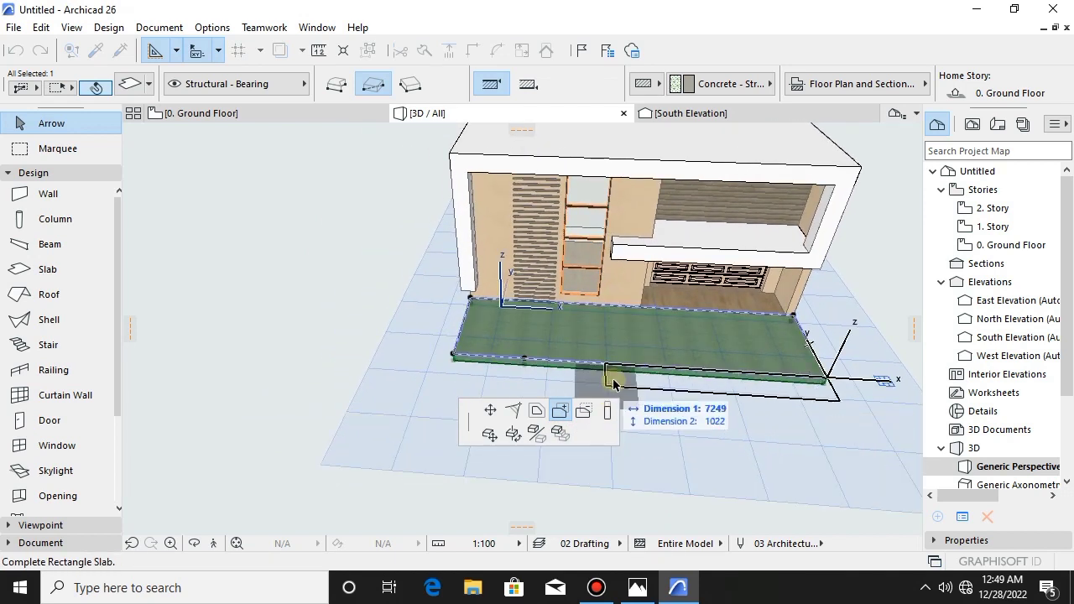
pyautogui.scroll(-1, 597, 371)
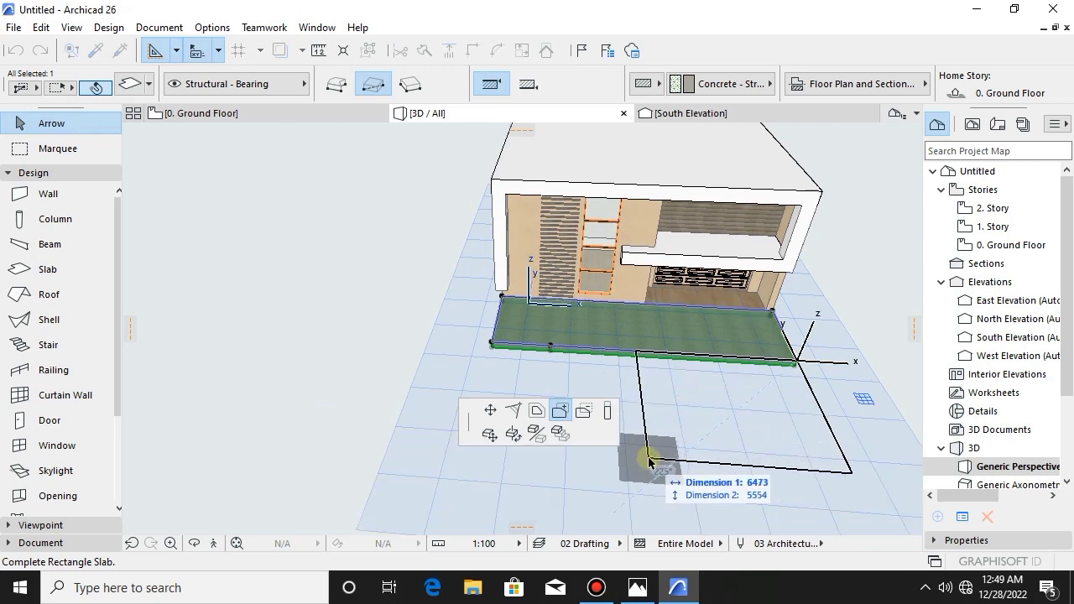
pyautogui.click(629, 464)
pyautogui.scroll(3, 636, 403)
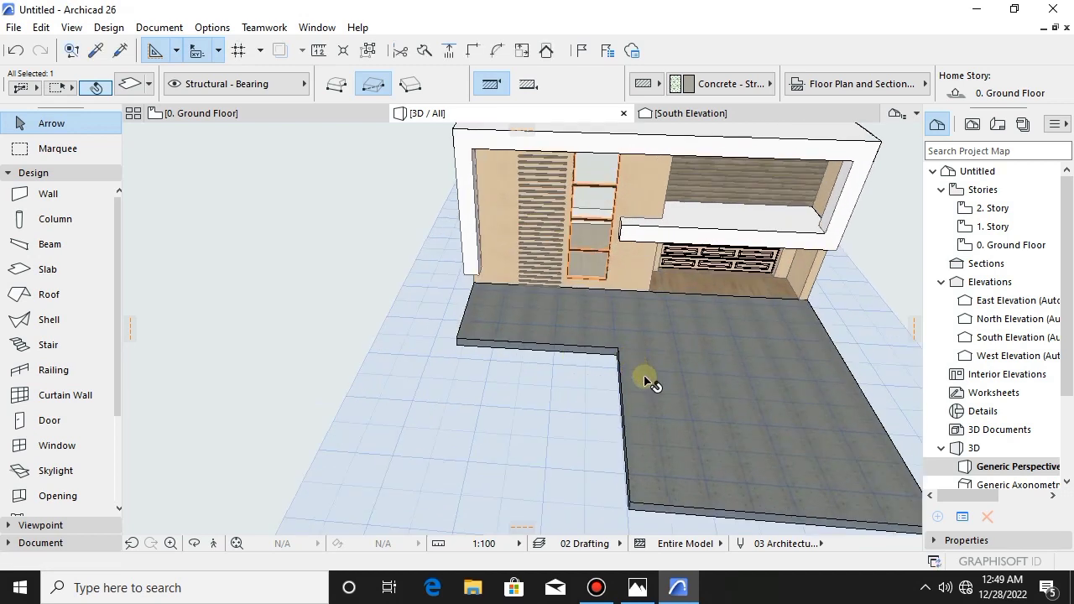
pyautogui.click(506, 409)
pyautogui.scroll(-1, 504, 409)
pyautogui.keyDown('shift'); pyautogui.moveTo(504, 410); pyautogui.dragTo(396, 359, button='middle'); pyautogui.keyUp('shift')
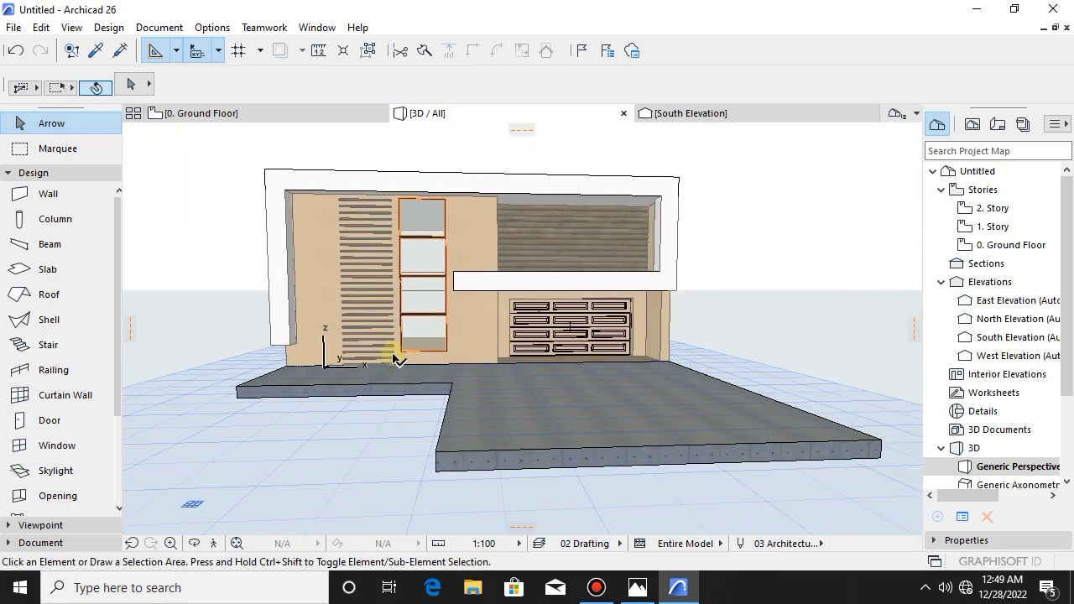
# - In the ground floor plan, draw a rectangular terrain mesh surrounding the house and driveway, and return to selecting in the 3D view
pyautogui.click(214, 113)
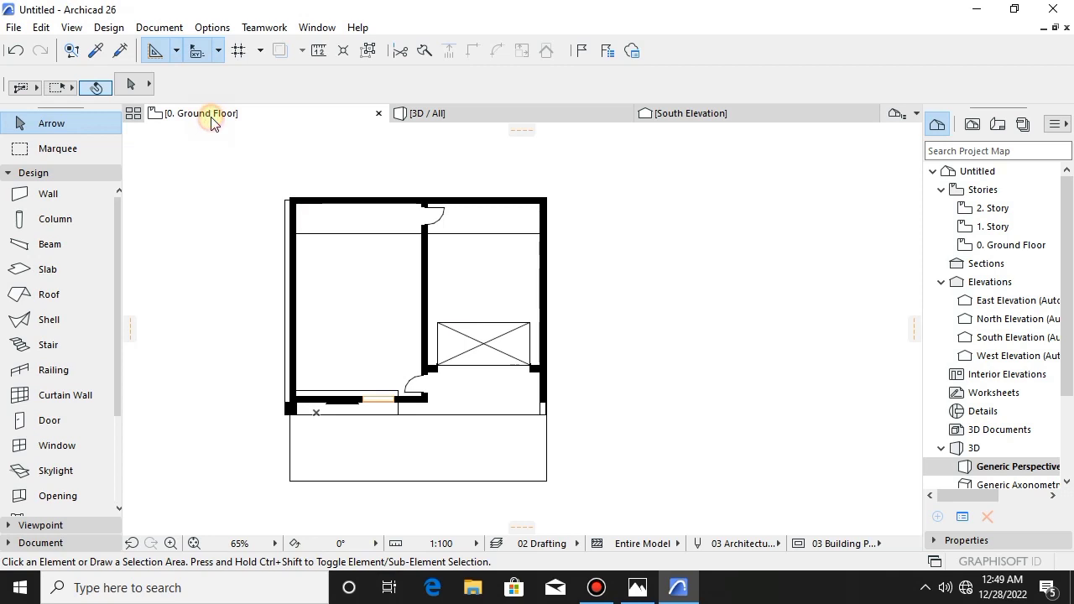
pyautogui.scroll(-3, 29, 501)
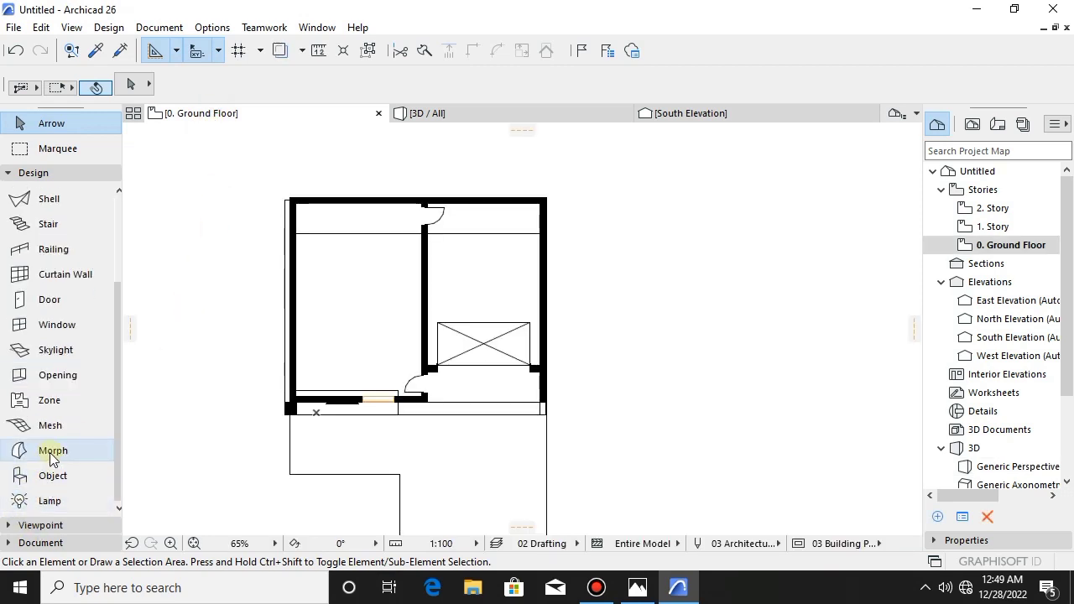
pyautogui.click(48, 425)
pyautogui.scroll(-5, 399, 184)
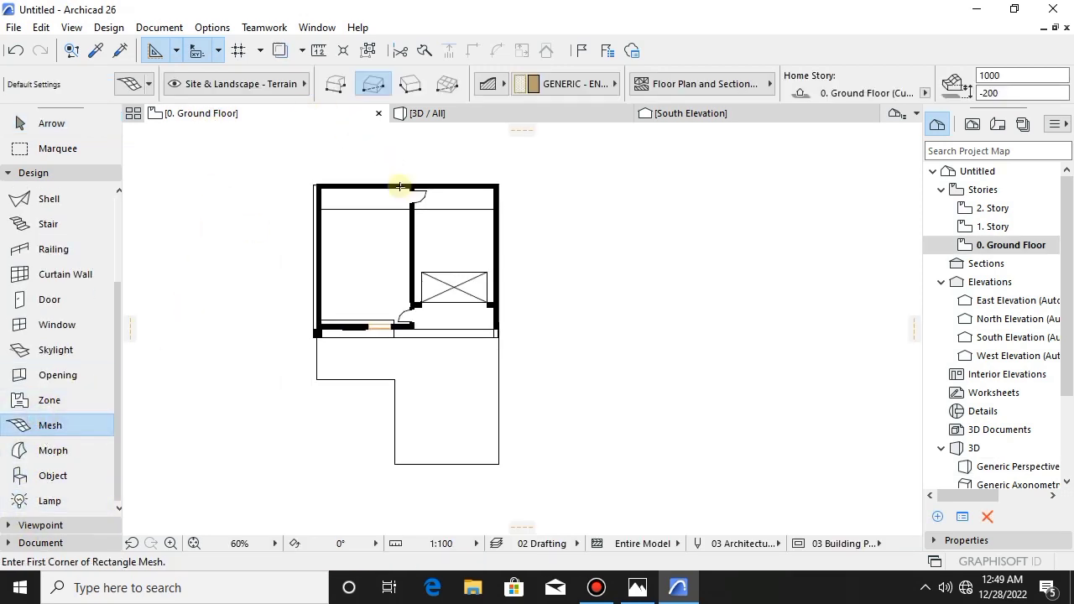
pyautogui.click(360, 234)
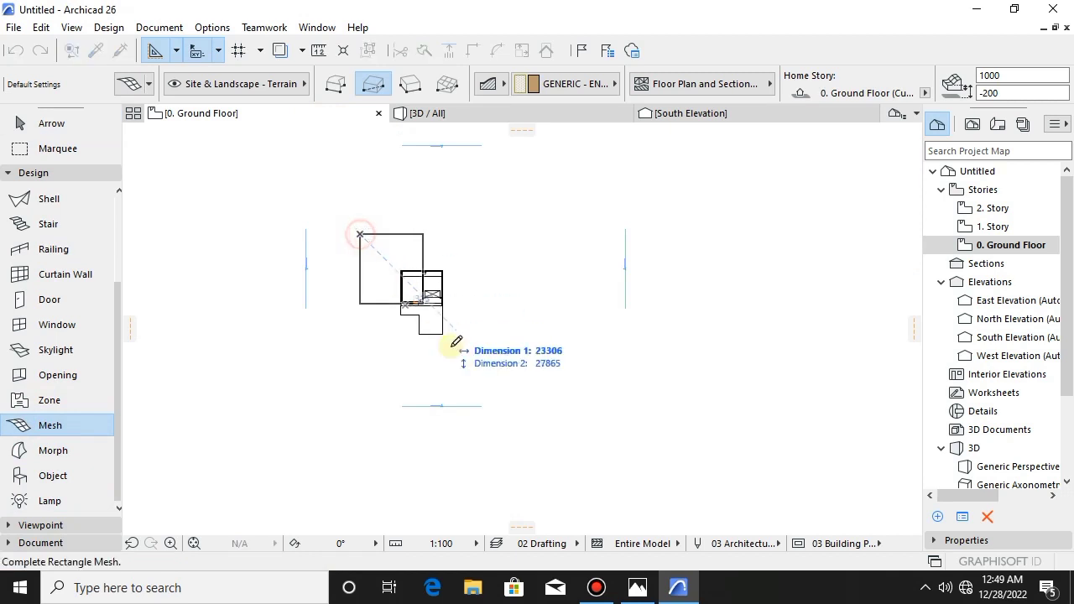
pyautogui.click(491, 363)
pyautogui.click(477, 118)
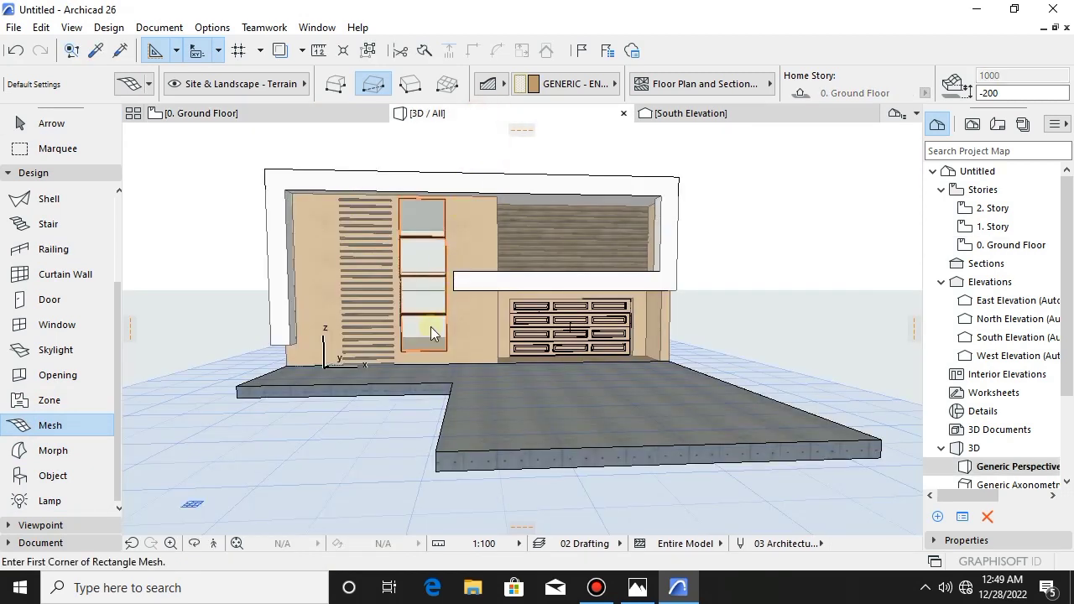
pyautogui.click(38, 124)
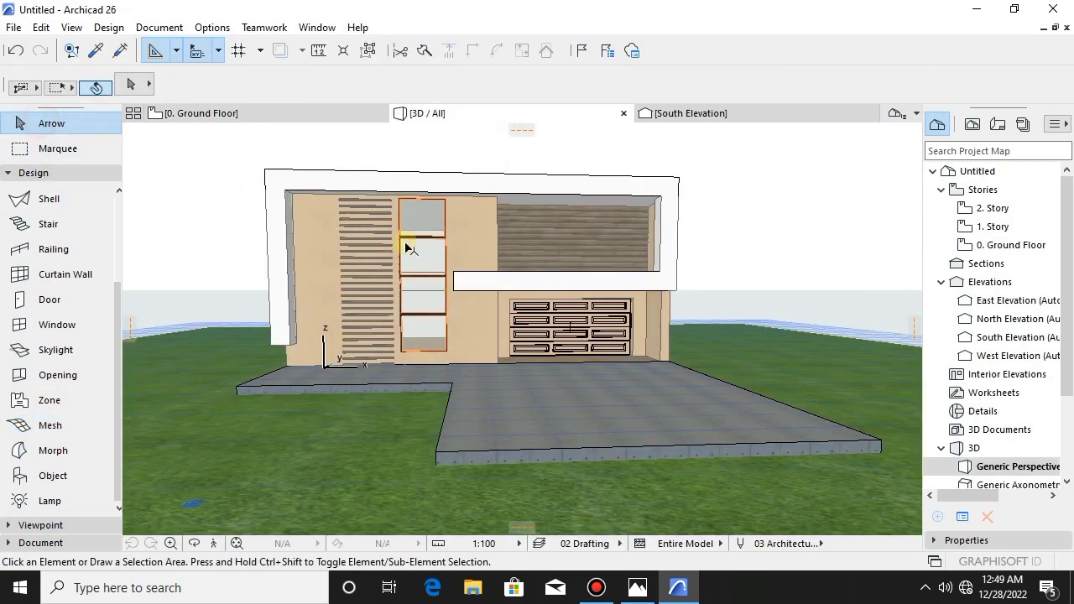
# - Activate the Object tool in the 3D view for adding library objects to the model
pyautogui.scroll(3, 456, 310)
pyautogui.keyDown('shift'); pyautogui.moveTo(433, 319); pyautogui.dragTo(468, 384, button='middle'); pyautogui.keyUp('shift')
pyautogui.keyDown('shift'); pyautogui.moveTo(512, 420); pyautogui.dragTo(490, 389, button='middle'); pyautogui.keyUp('shift')
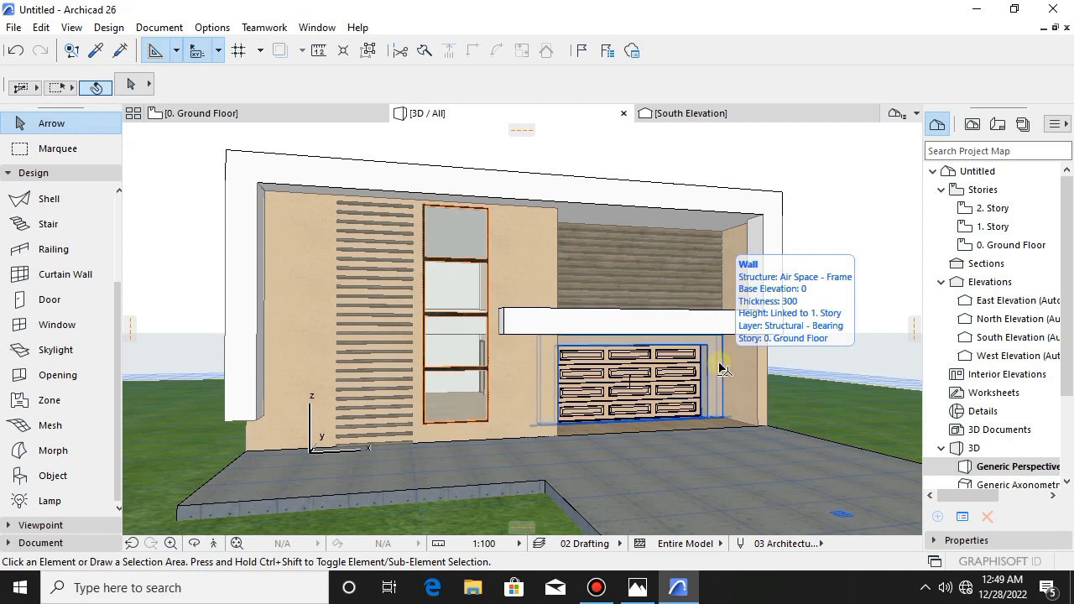
pyautogui.scroll(-3, 687, 387)
pyautogui.keyDown('shift'); pyautogui.moveTo(686, 386); pyautogui.dragTo(574, 382, button='middle'); pyautogui.keyUp('shift')
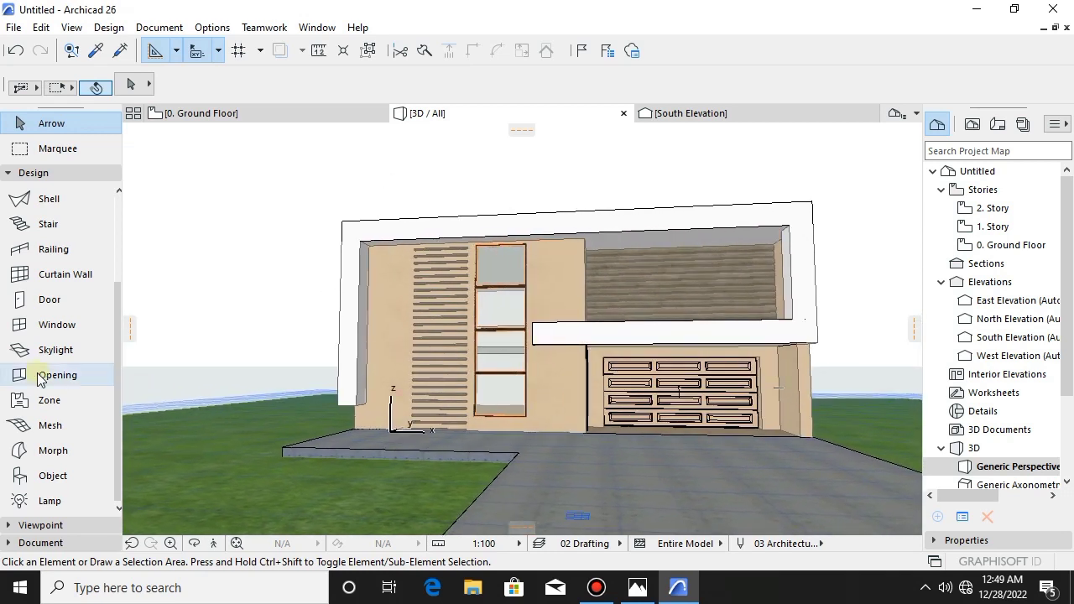
pyautogui.click(64, 485)
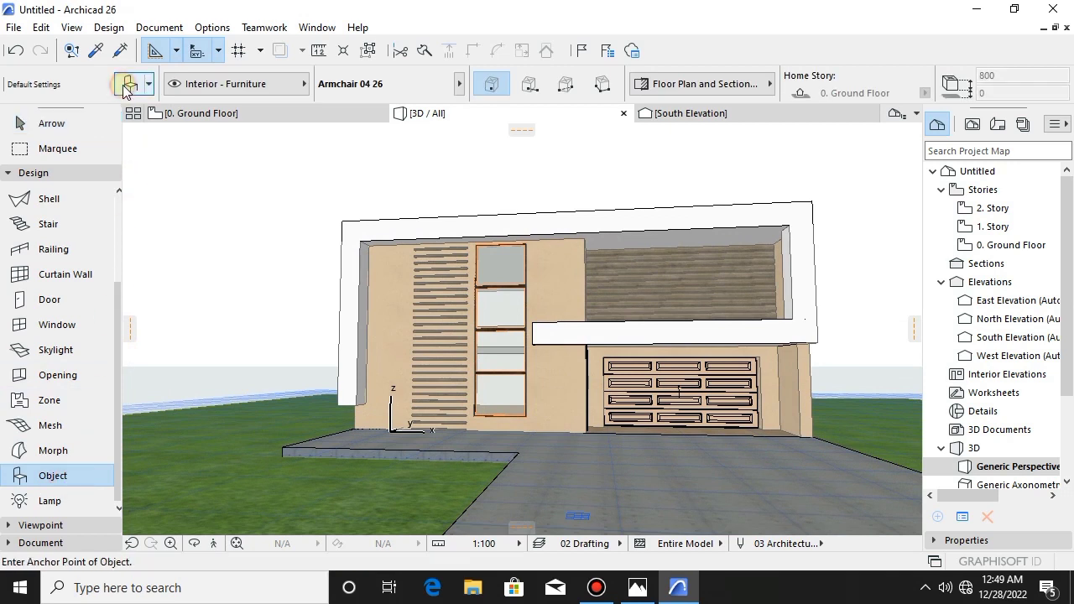